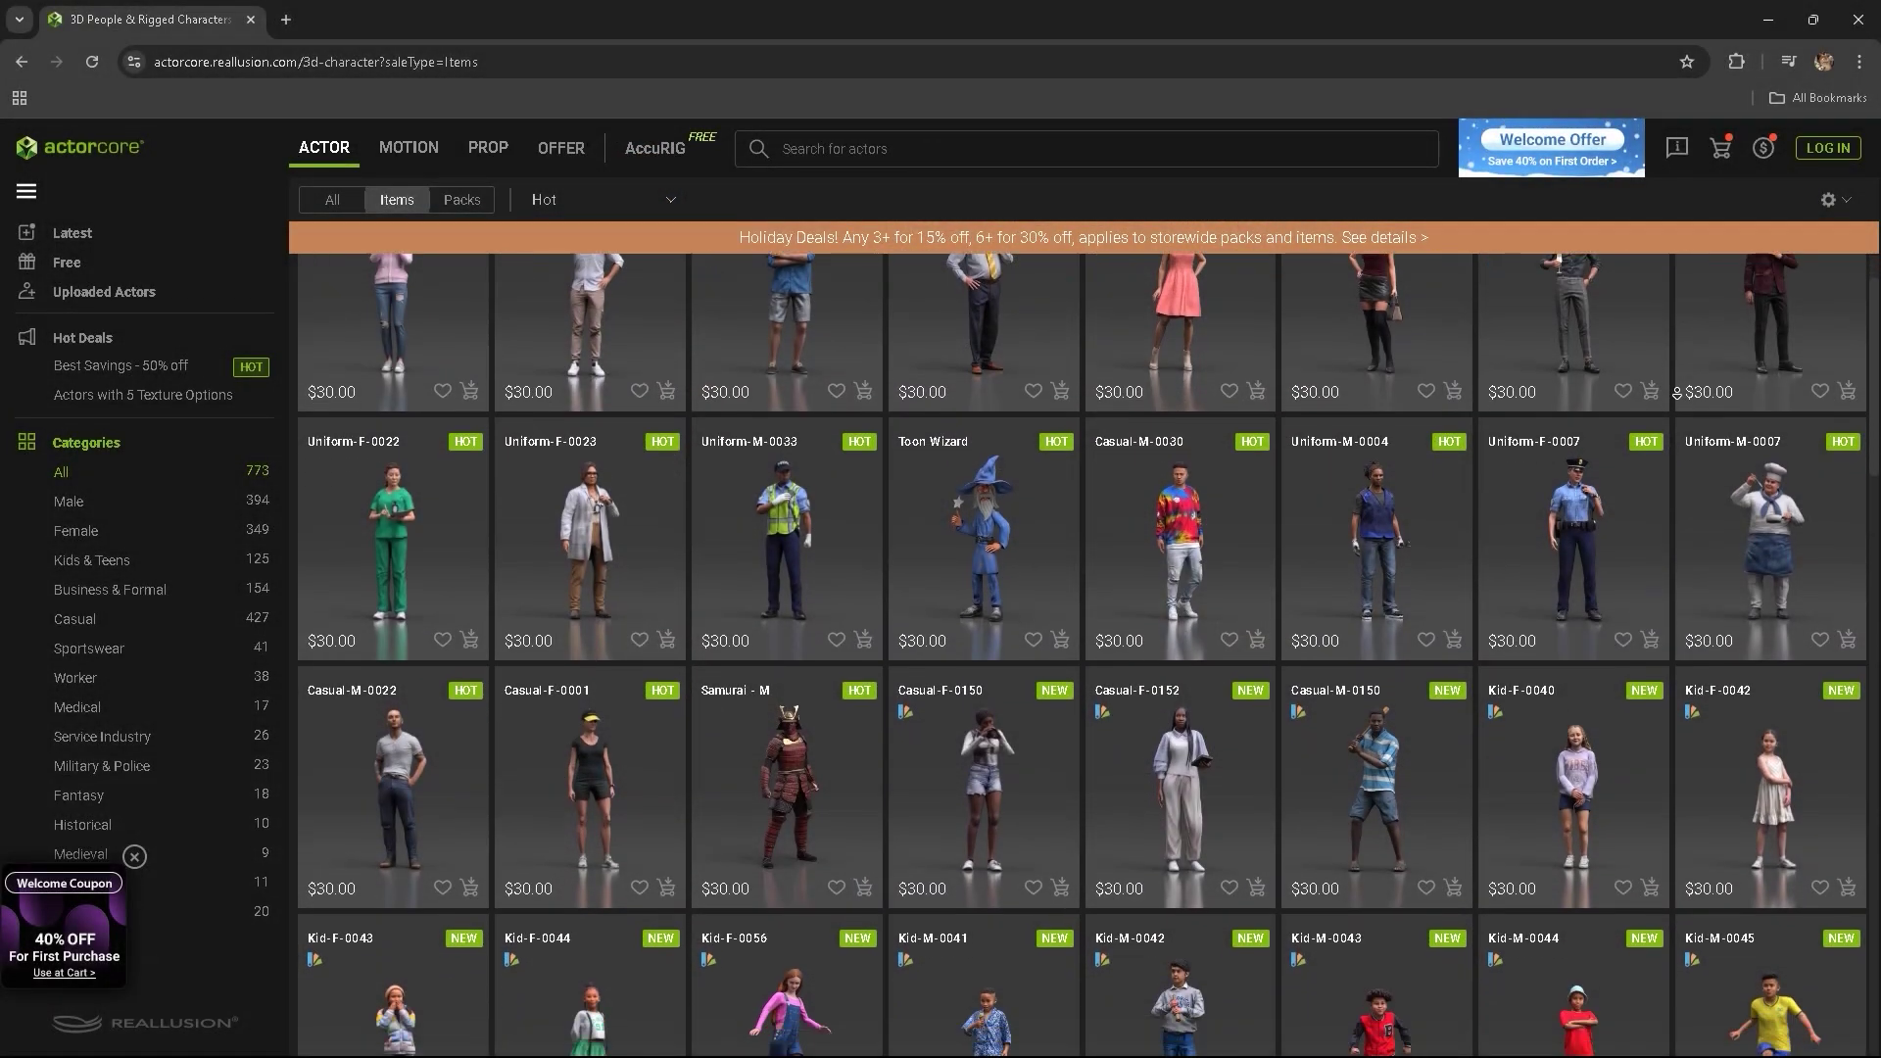
{"action": "scroll", "coordinate": [1683, 397], "scroll_direction": "down", "scroll_amount": 3}
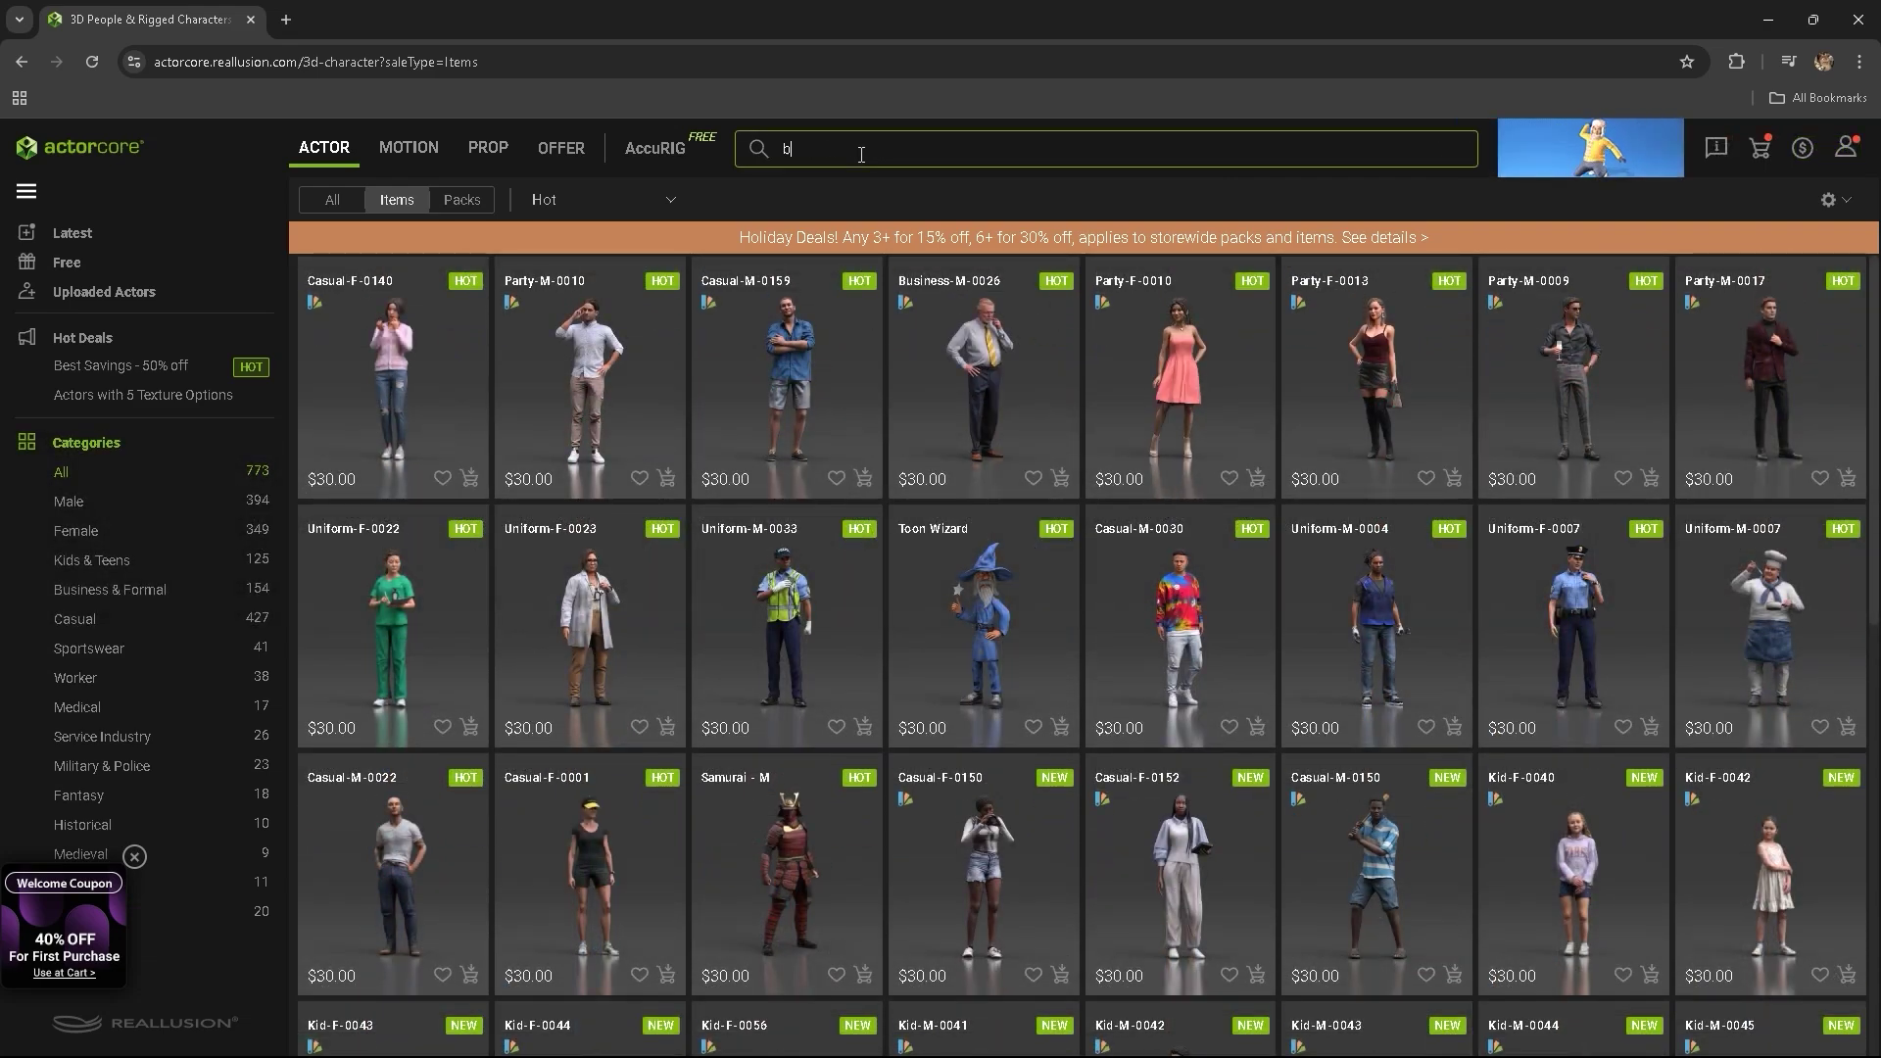
- Search the actor items for "business" and open the preview of the Business-F-0001 character
{"action": "type", "text": "ness"}
{"action": "key", "text": "Return"}
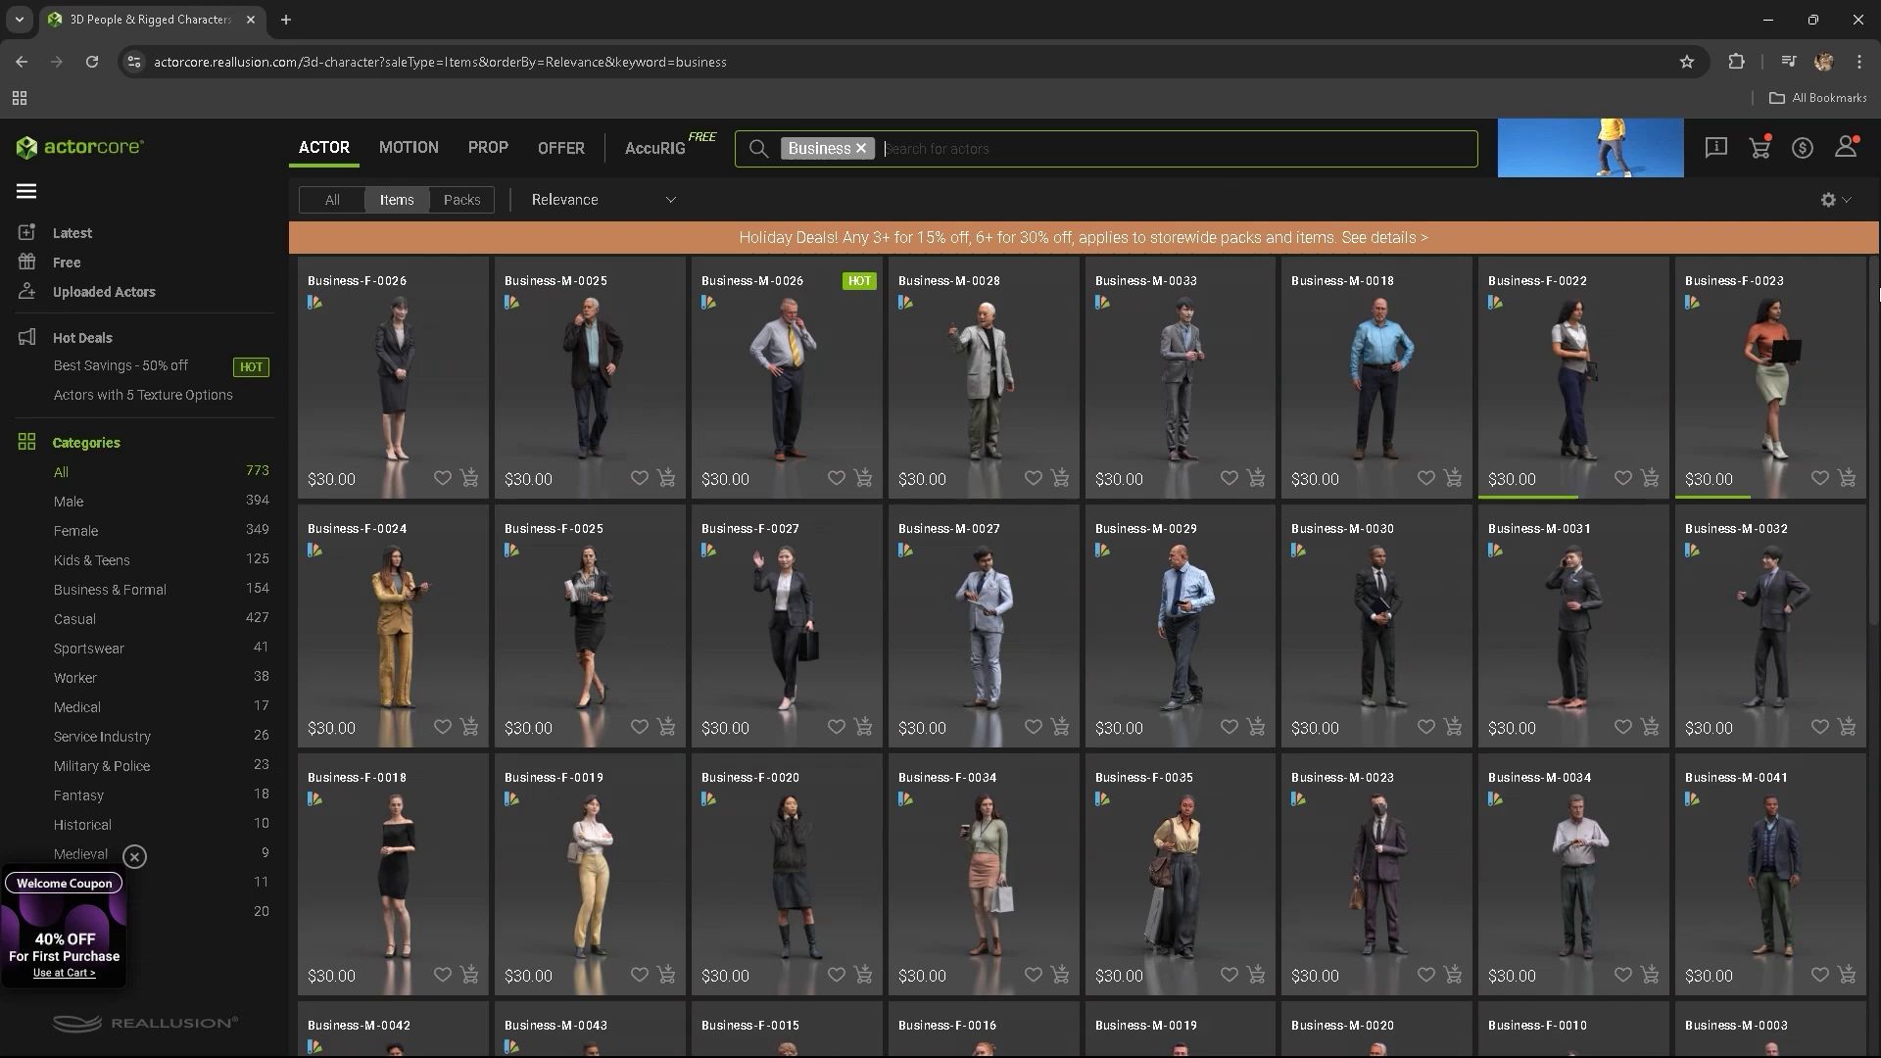
{"action": "scroll", "coordinate": [789, 750], "scroll_direction": "down", "scroll_amount": 12}
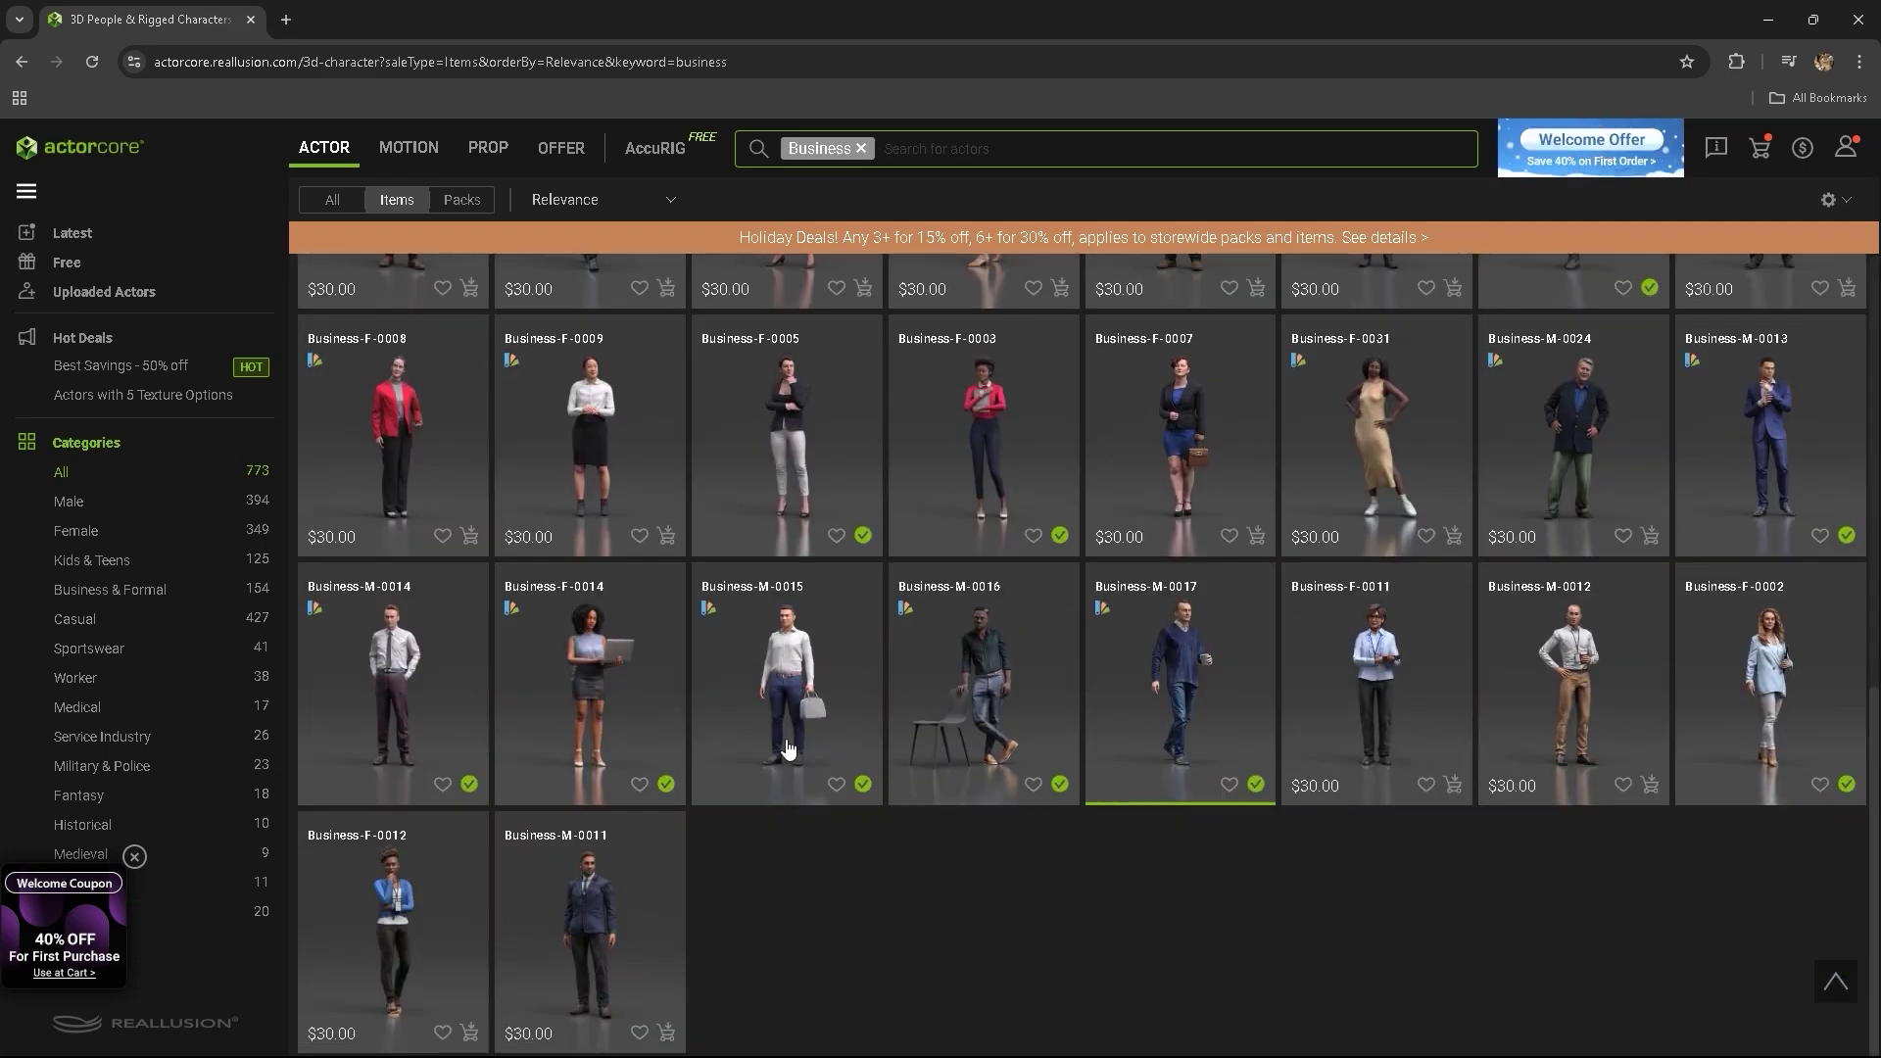
{"action": "scroll", "coordinate": [789, 750], "scroll_direction": "down", "scroll_amount": 8}
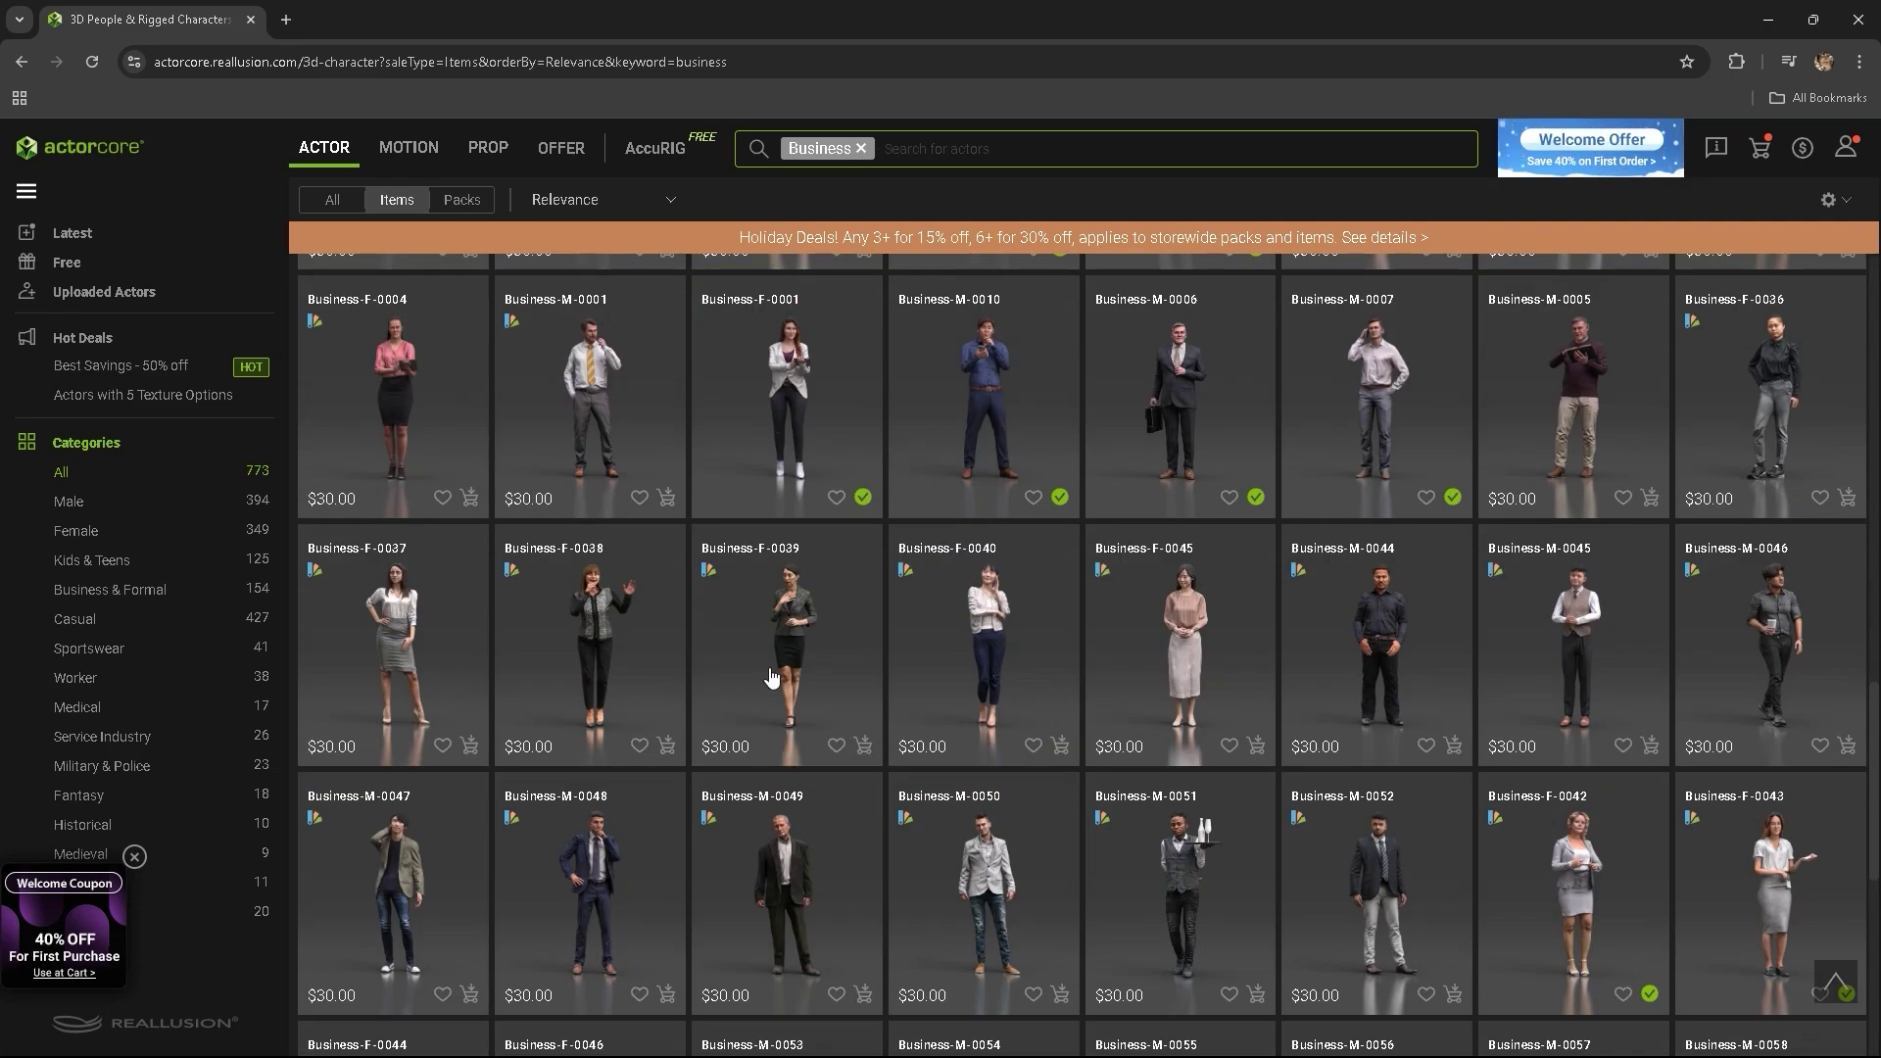
{"action": "left_click", "coordinate": [723, 391]}
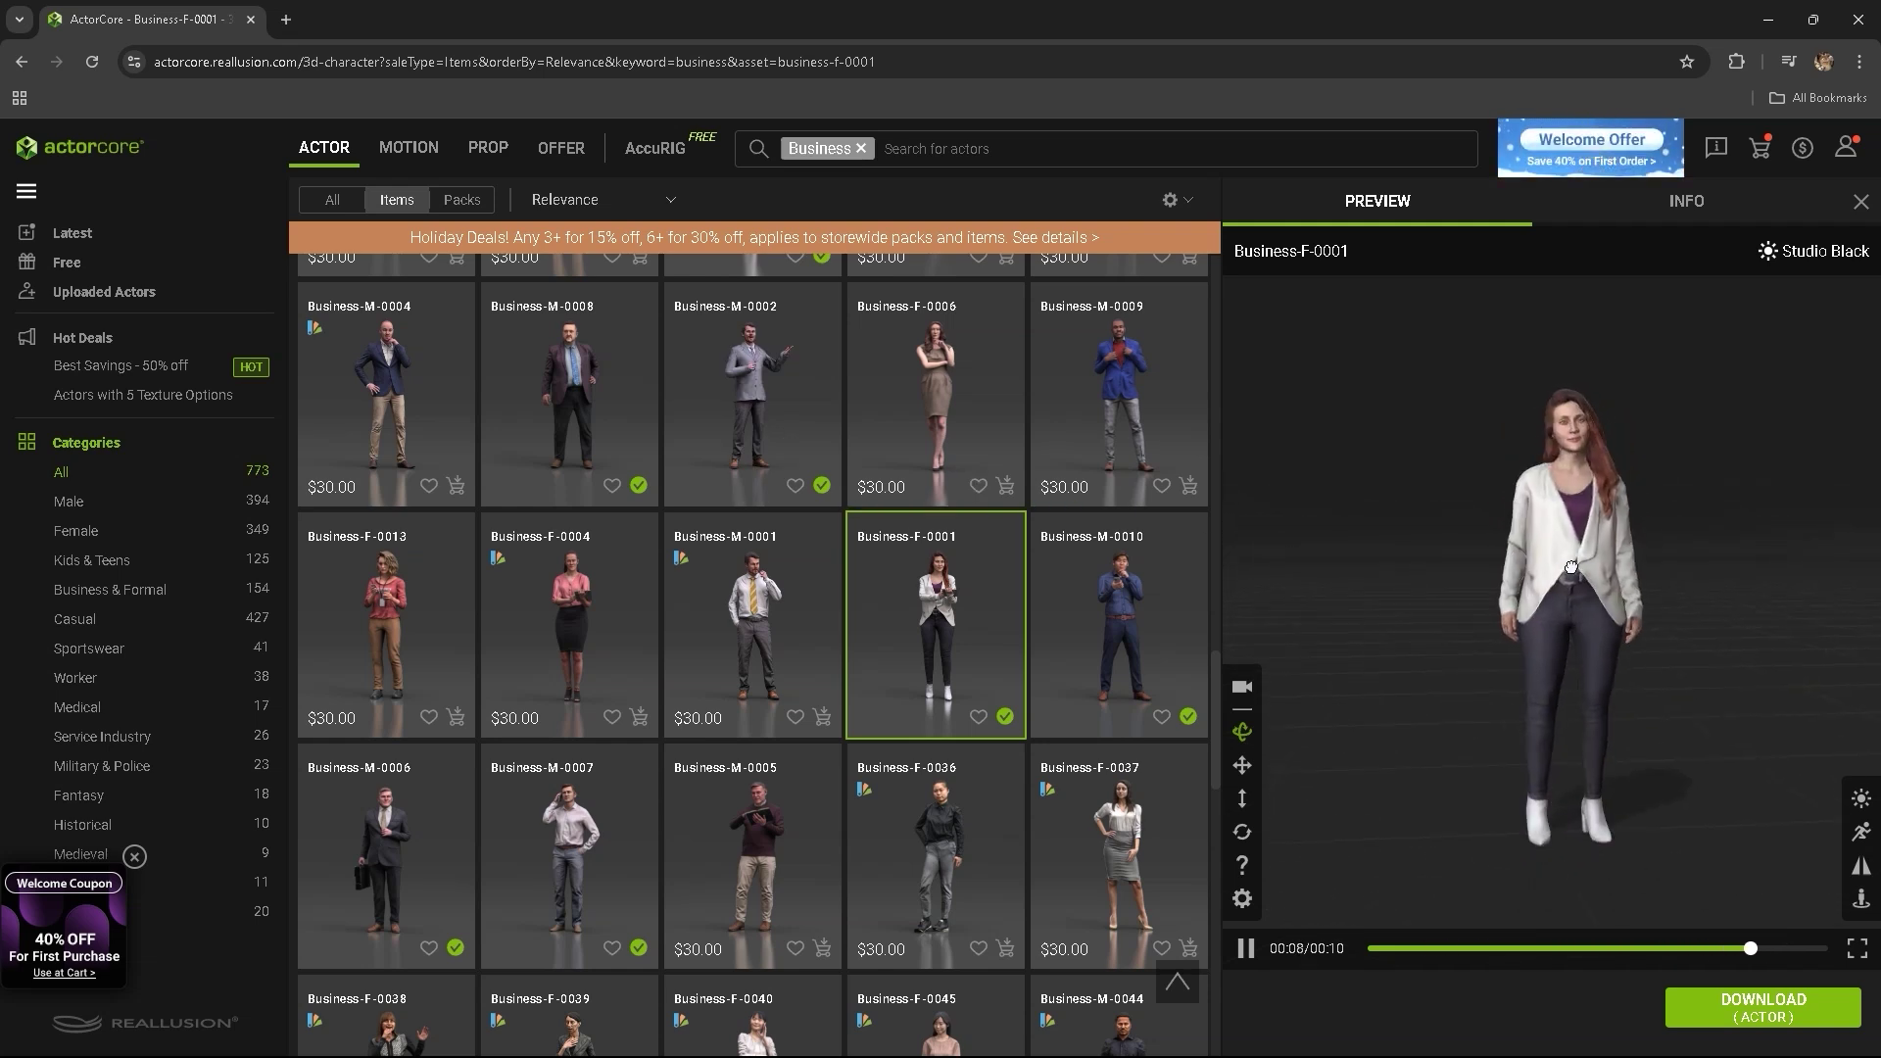
- Switch to the motion library and search it for "chat"
{"action": "left_click", "coordinate": [419, 158]}
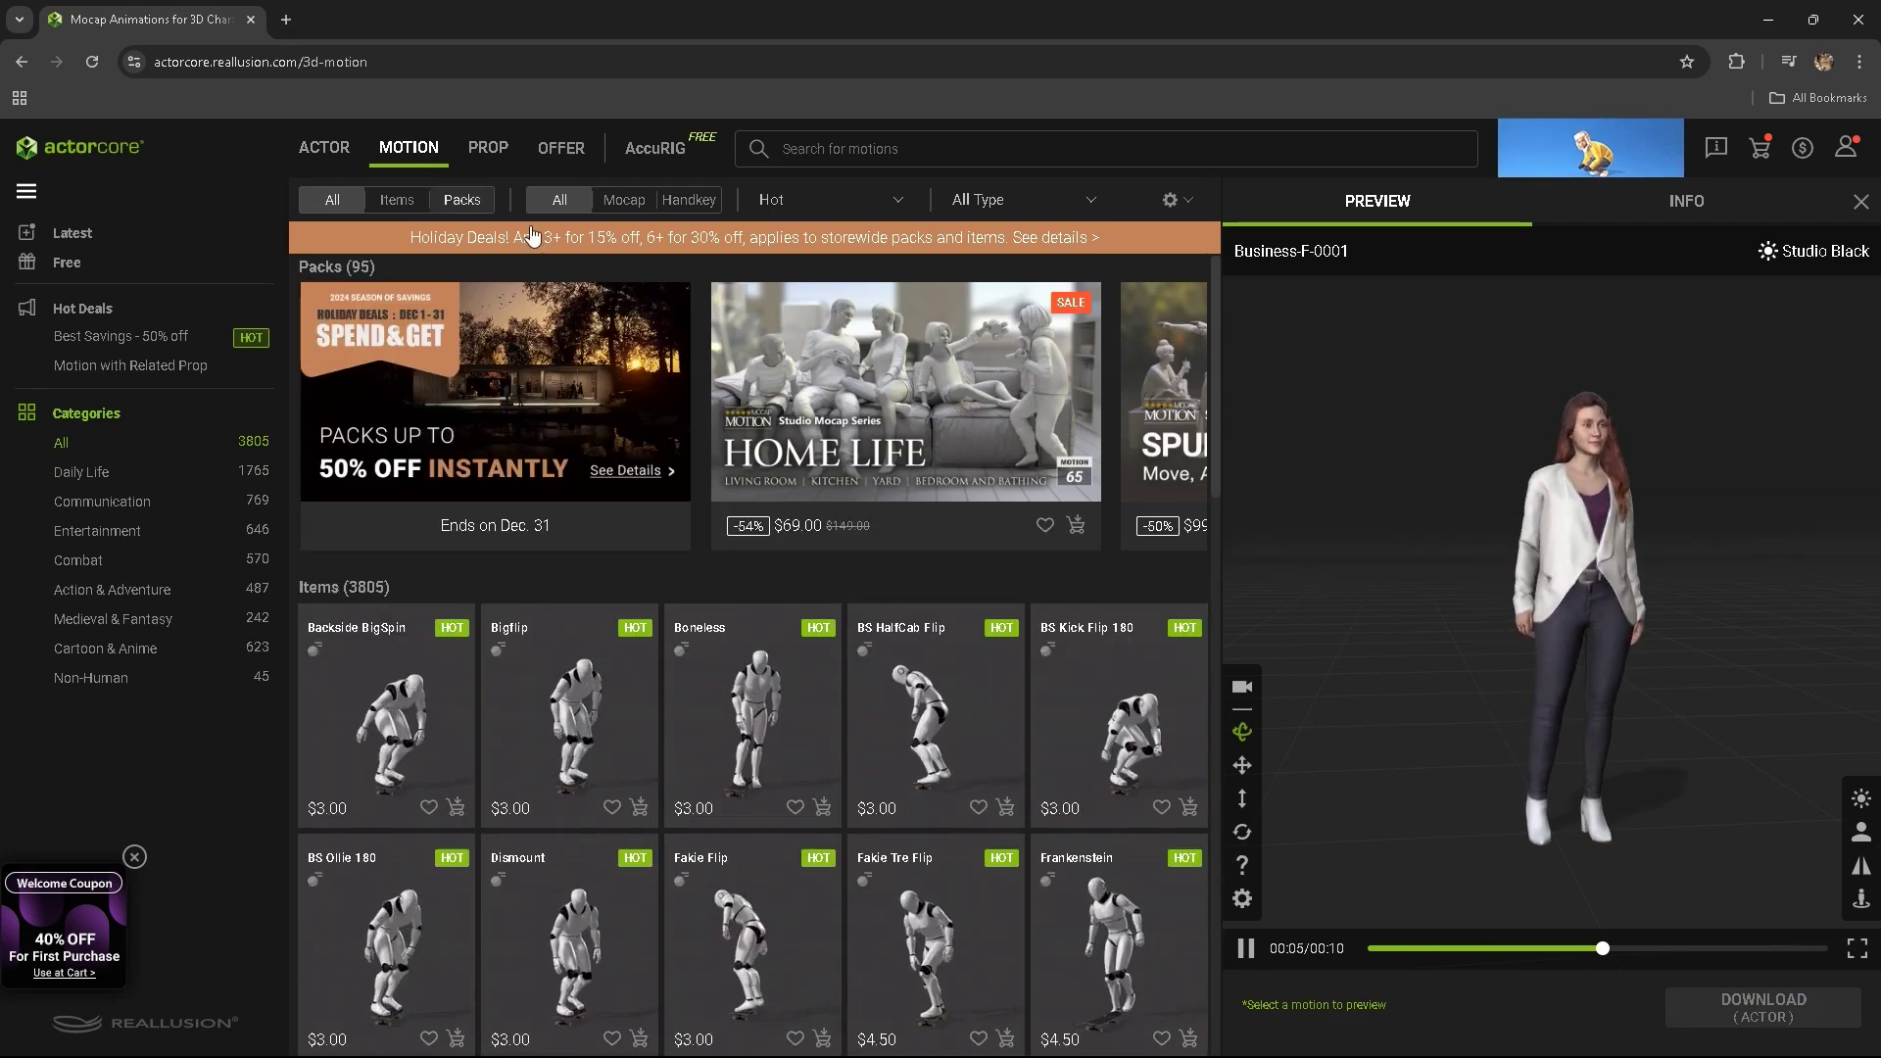
{"action": "left_click_drag", "start_coordinate": [1213, 331], "coordinate": [1227, 945]}
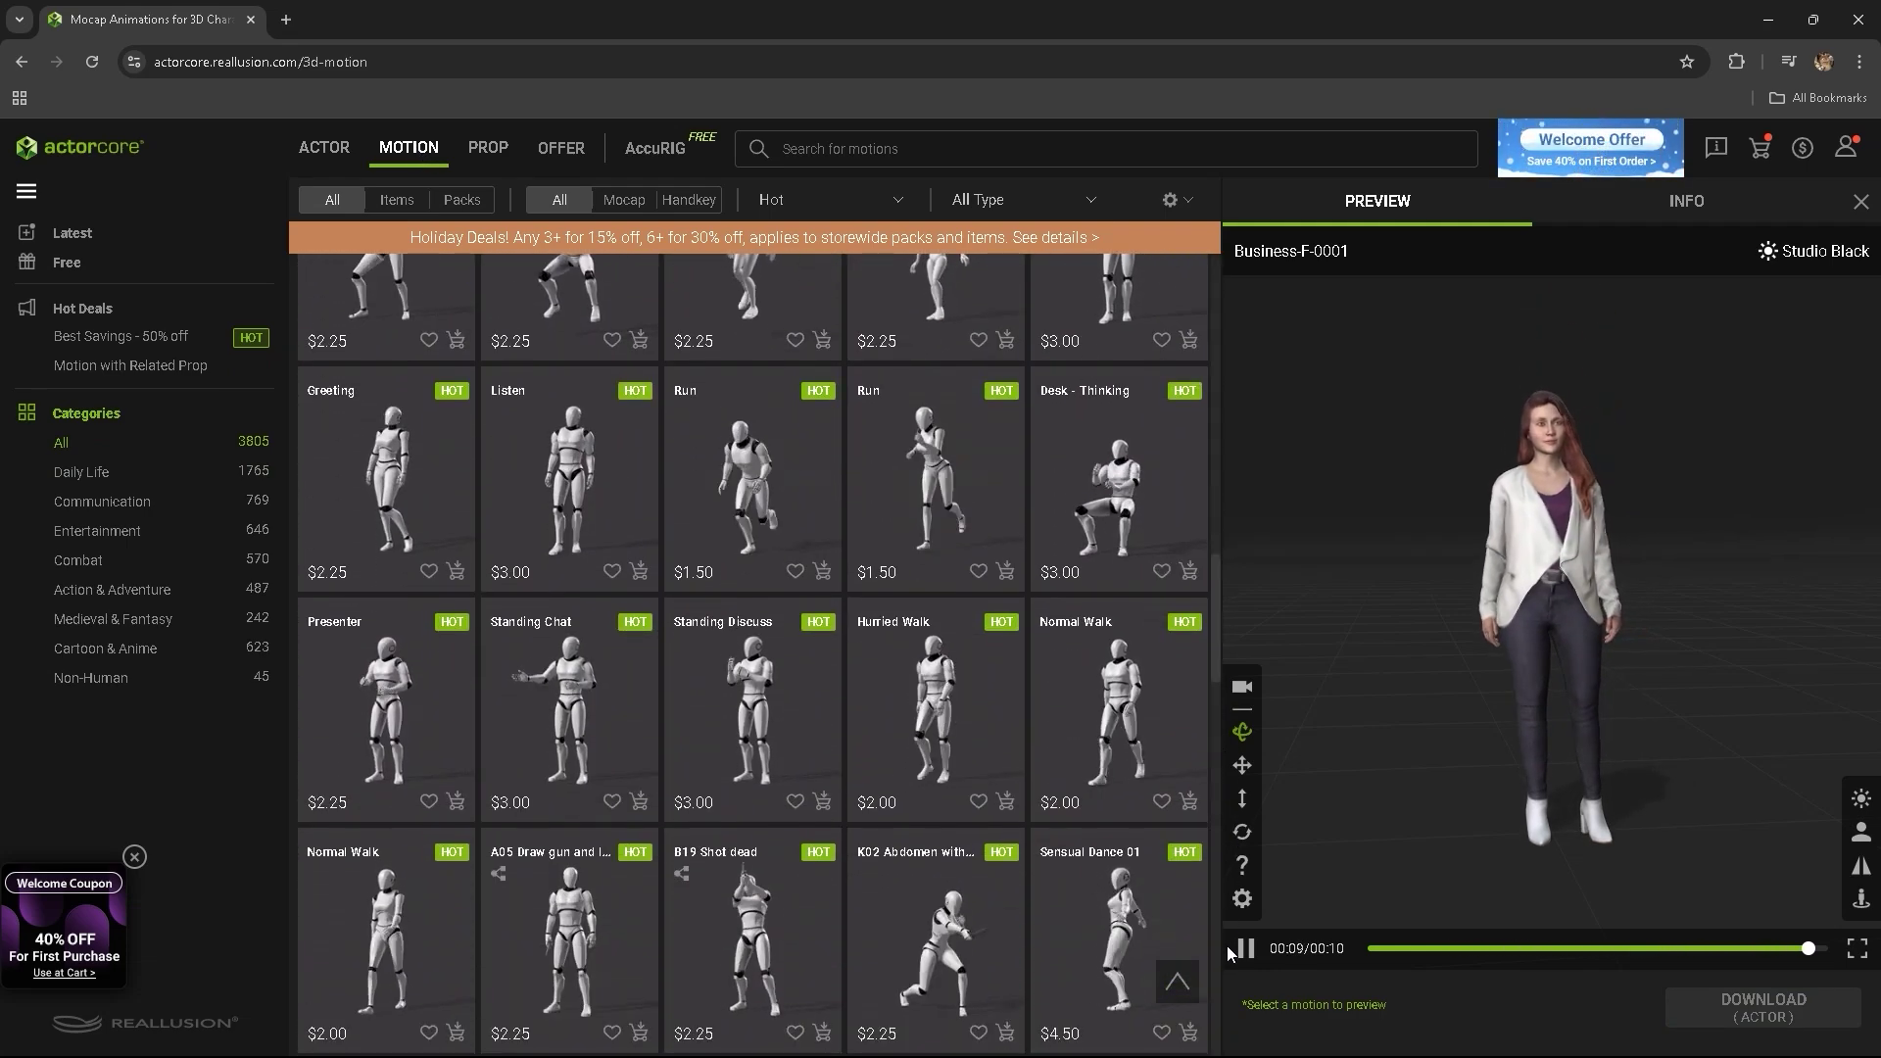
{"action": "left_click", "coordinate": [841, 158]}
{"action": "type", "text": "chat"}
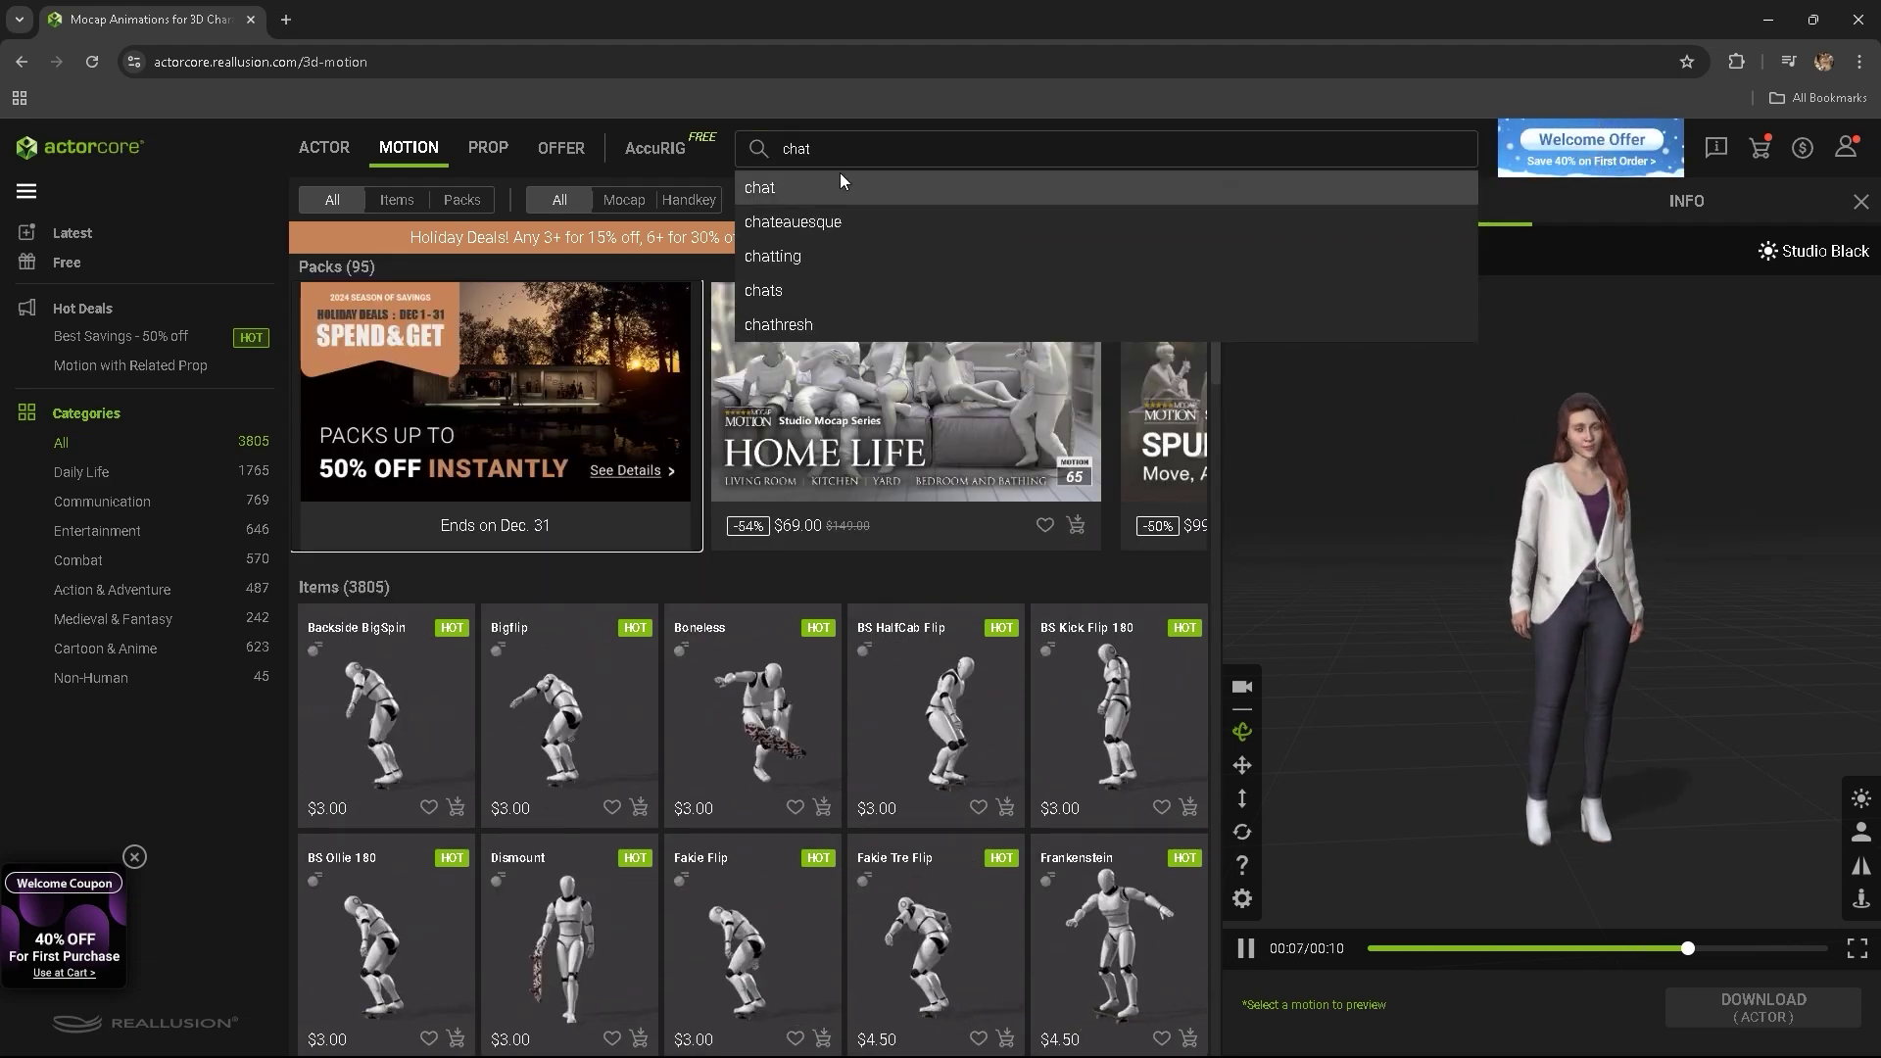
{"action": "left_click", "coordinate": [849, 185]}
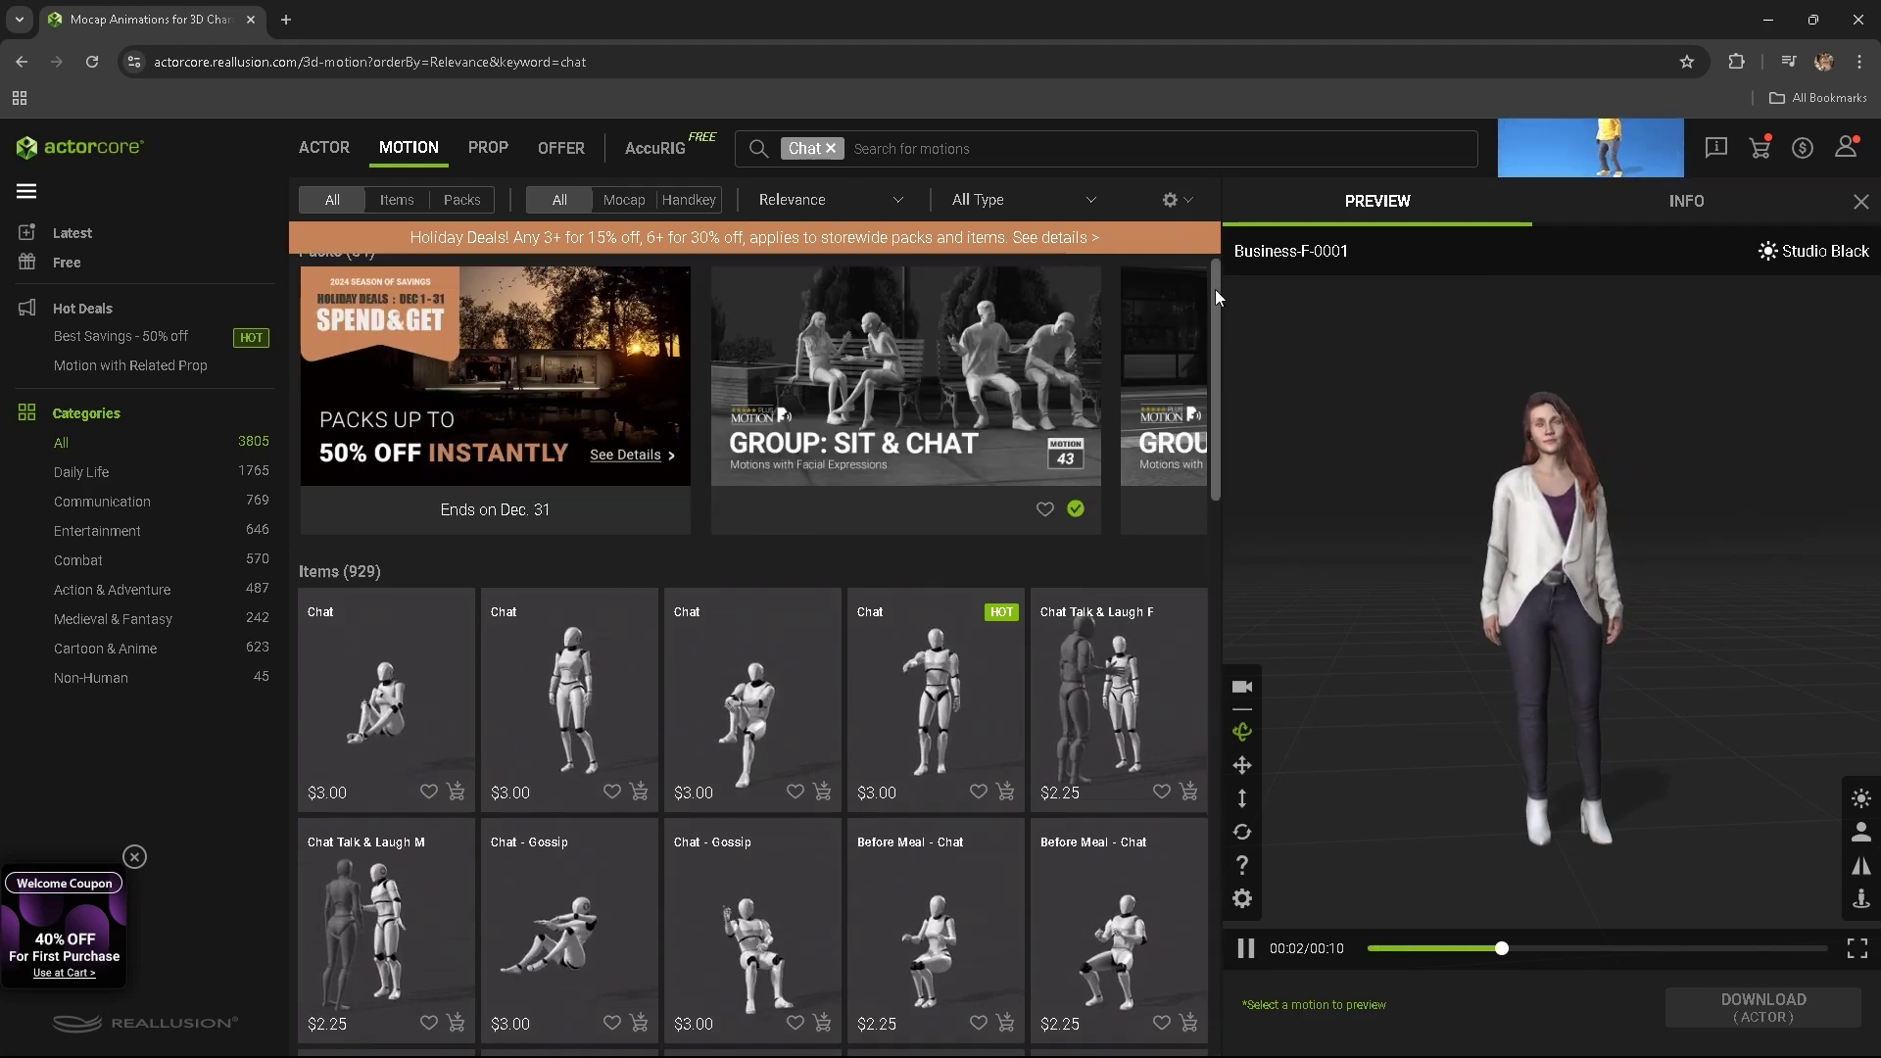
- Preview the second $3.00 Chat Stand motion on the character, rewinding it to the start and viewing it from another angle
{"action": "scroll", "coordinate": [1197, 394], "scroll_direction": "down", "scroll_amount": 5}
{"action": "scroll", "coordinate": [1176, 608], "scroll_direction": "down", "scroll_amount": 10}
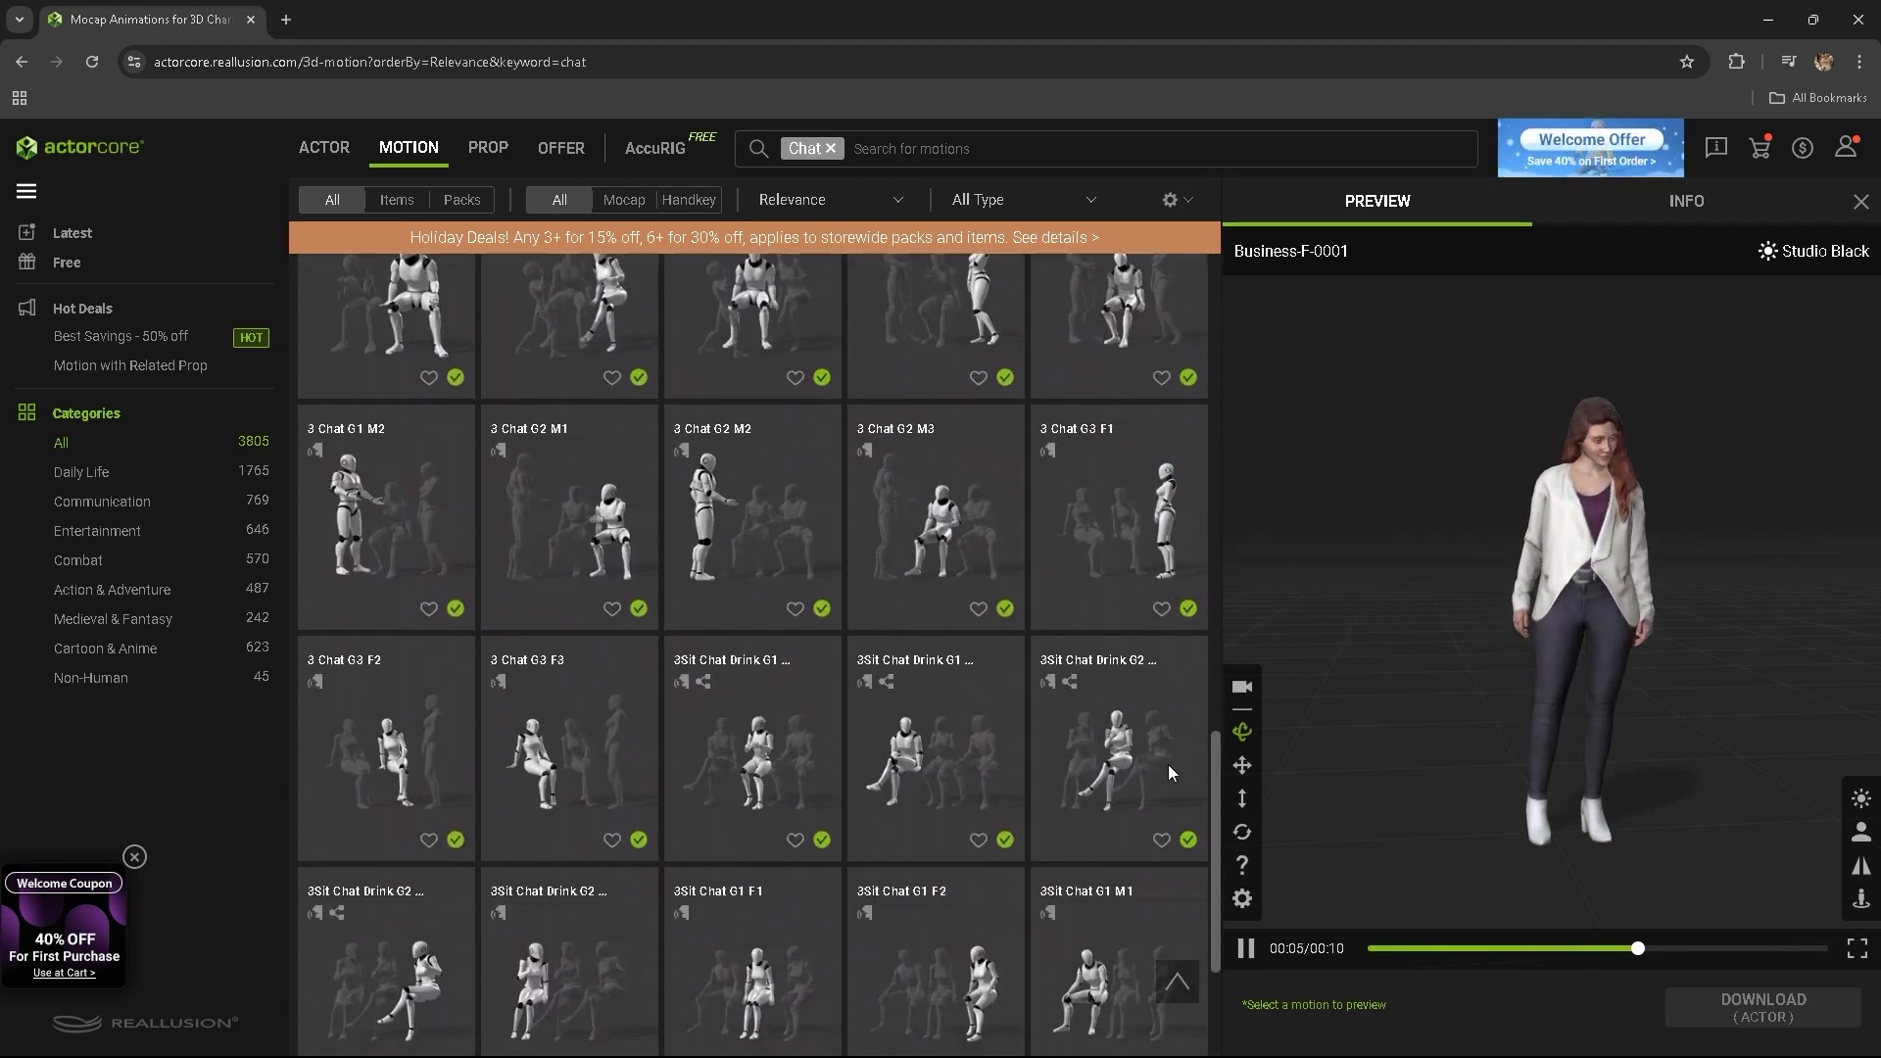
{"action": "scroll", "coordinate": [1164, 936], "scroll_direction": "down", "scroll_amount": 10}
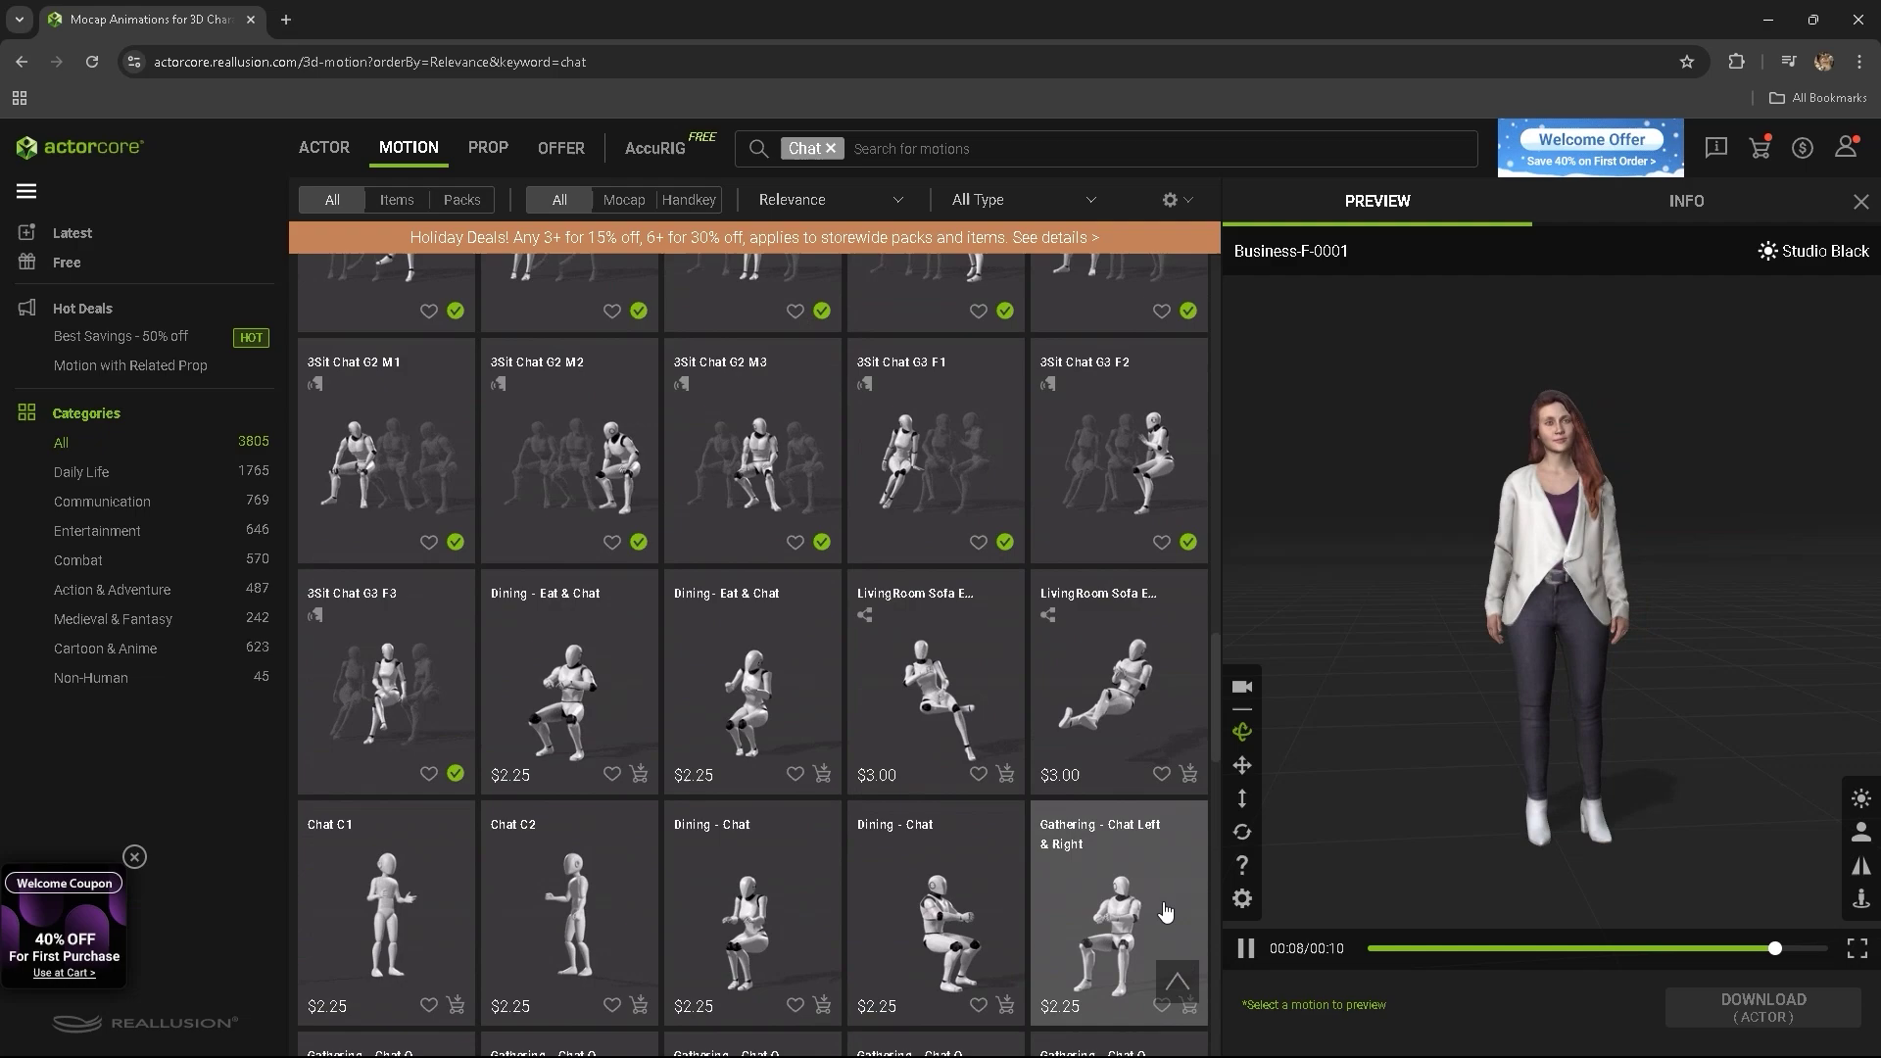
{"action": "scroll", "coordinate": [1164, 925], "scroll_direction": "down", "scroll_amount": 10}
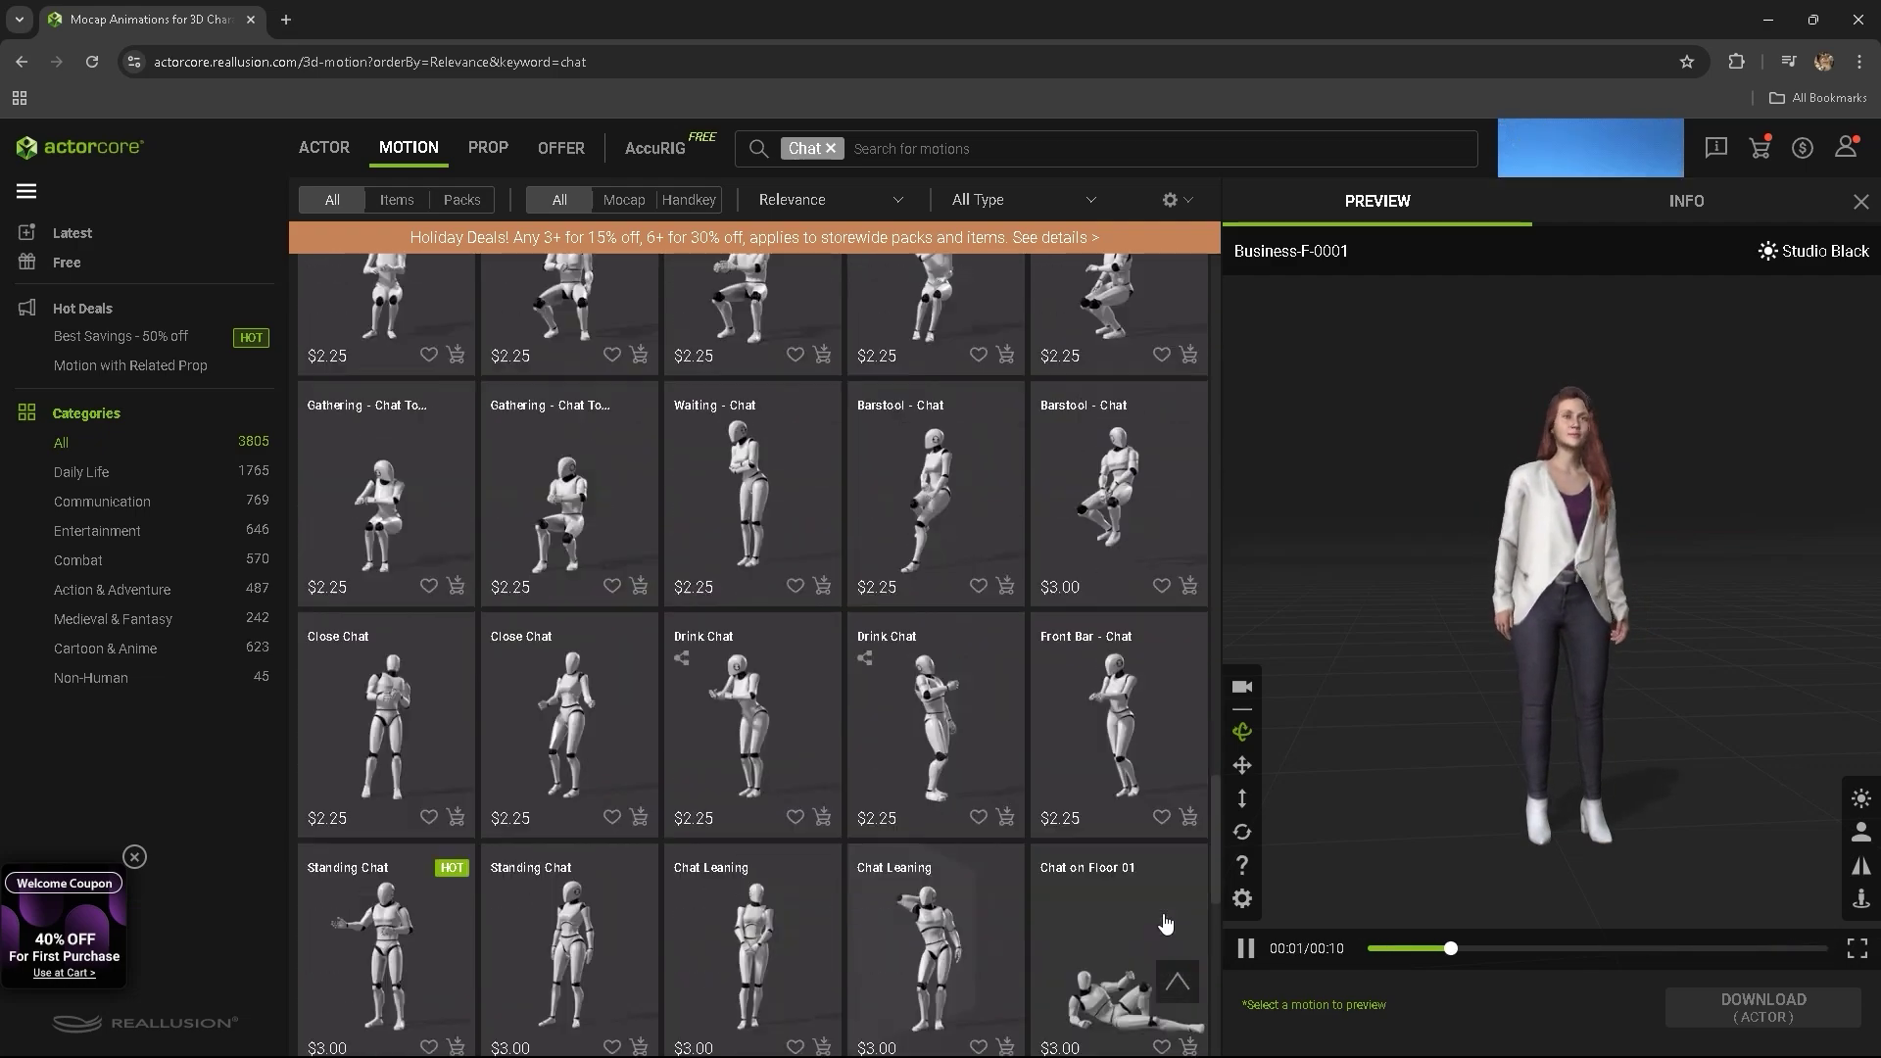
{"action": "scroll", "coordinate": [1164, 933], "scroll_direction": "down", "scroll_amount": 1}
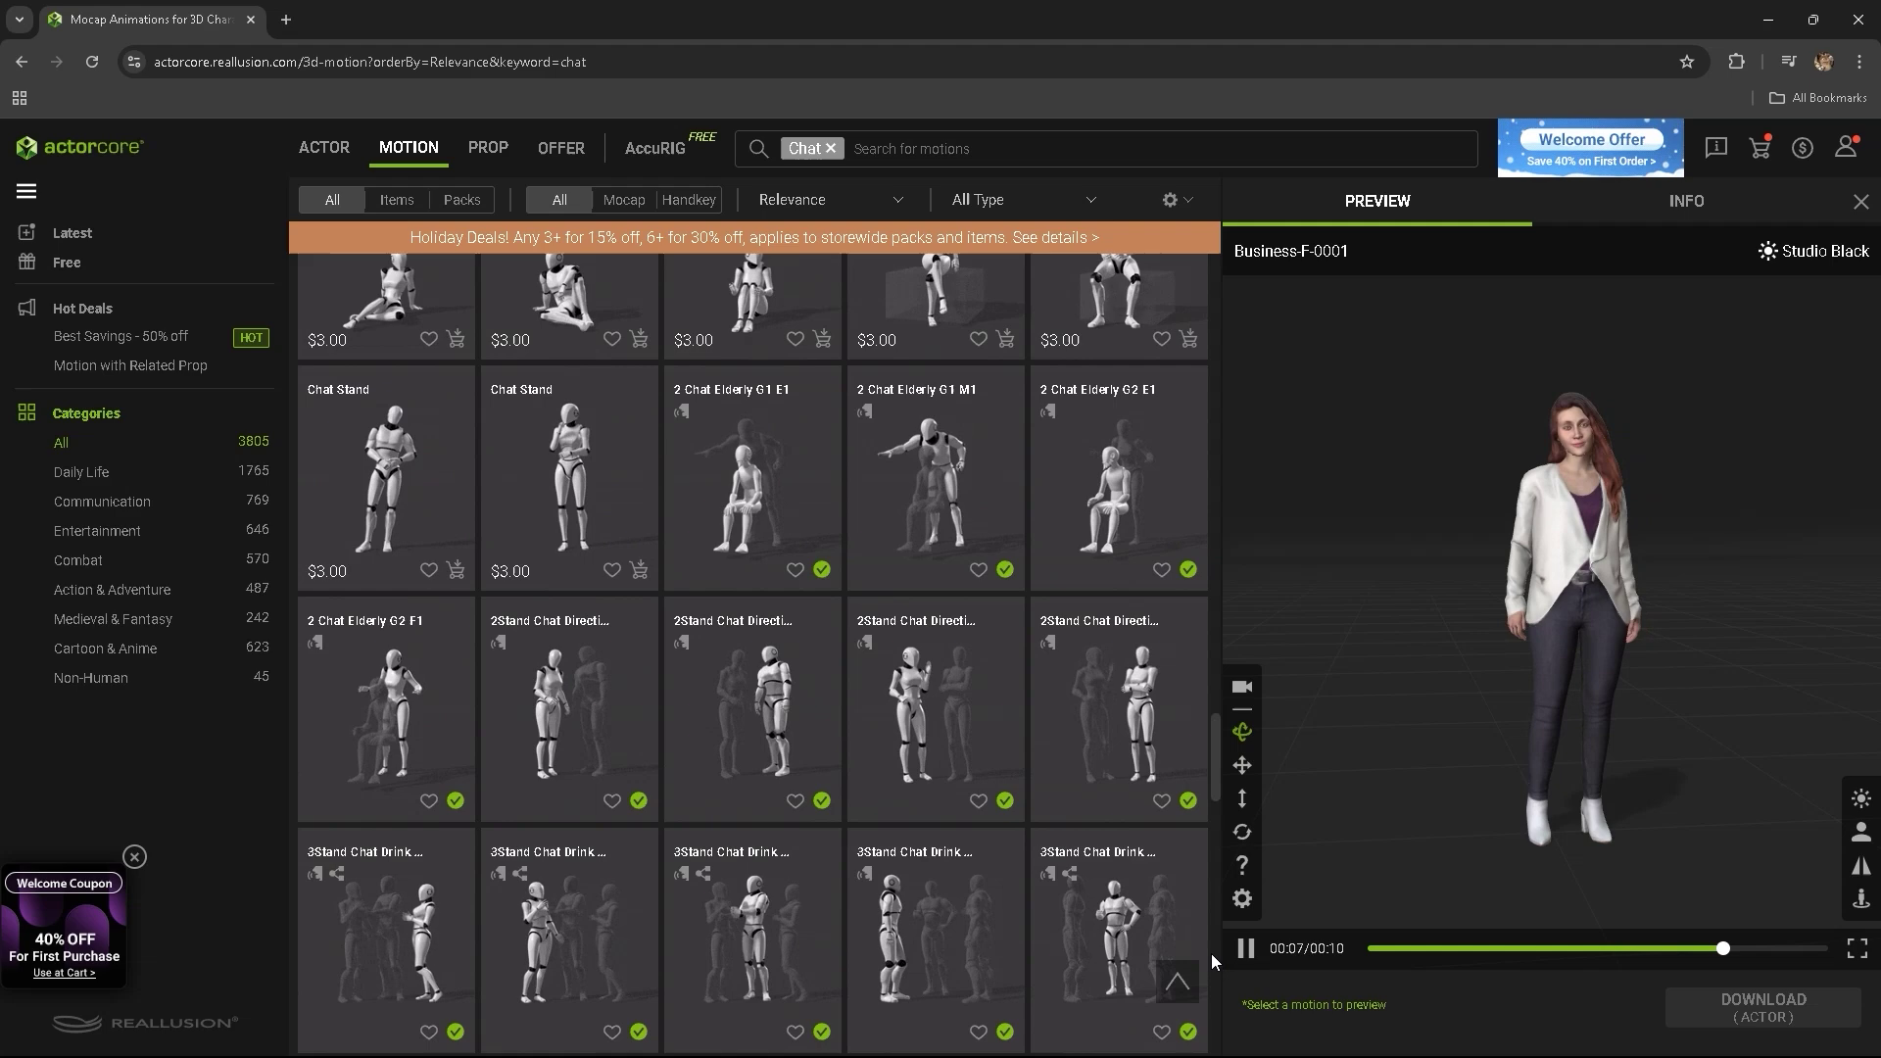
{"action": "left_click", "coordinate": [510, 495]}
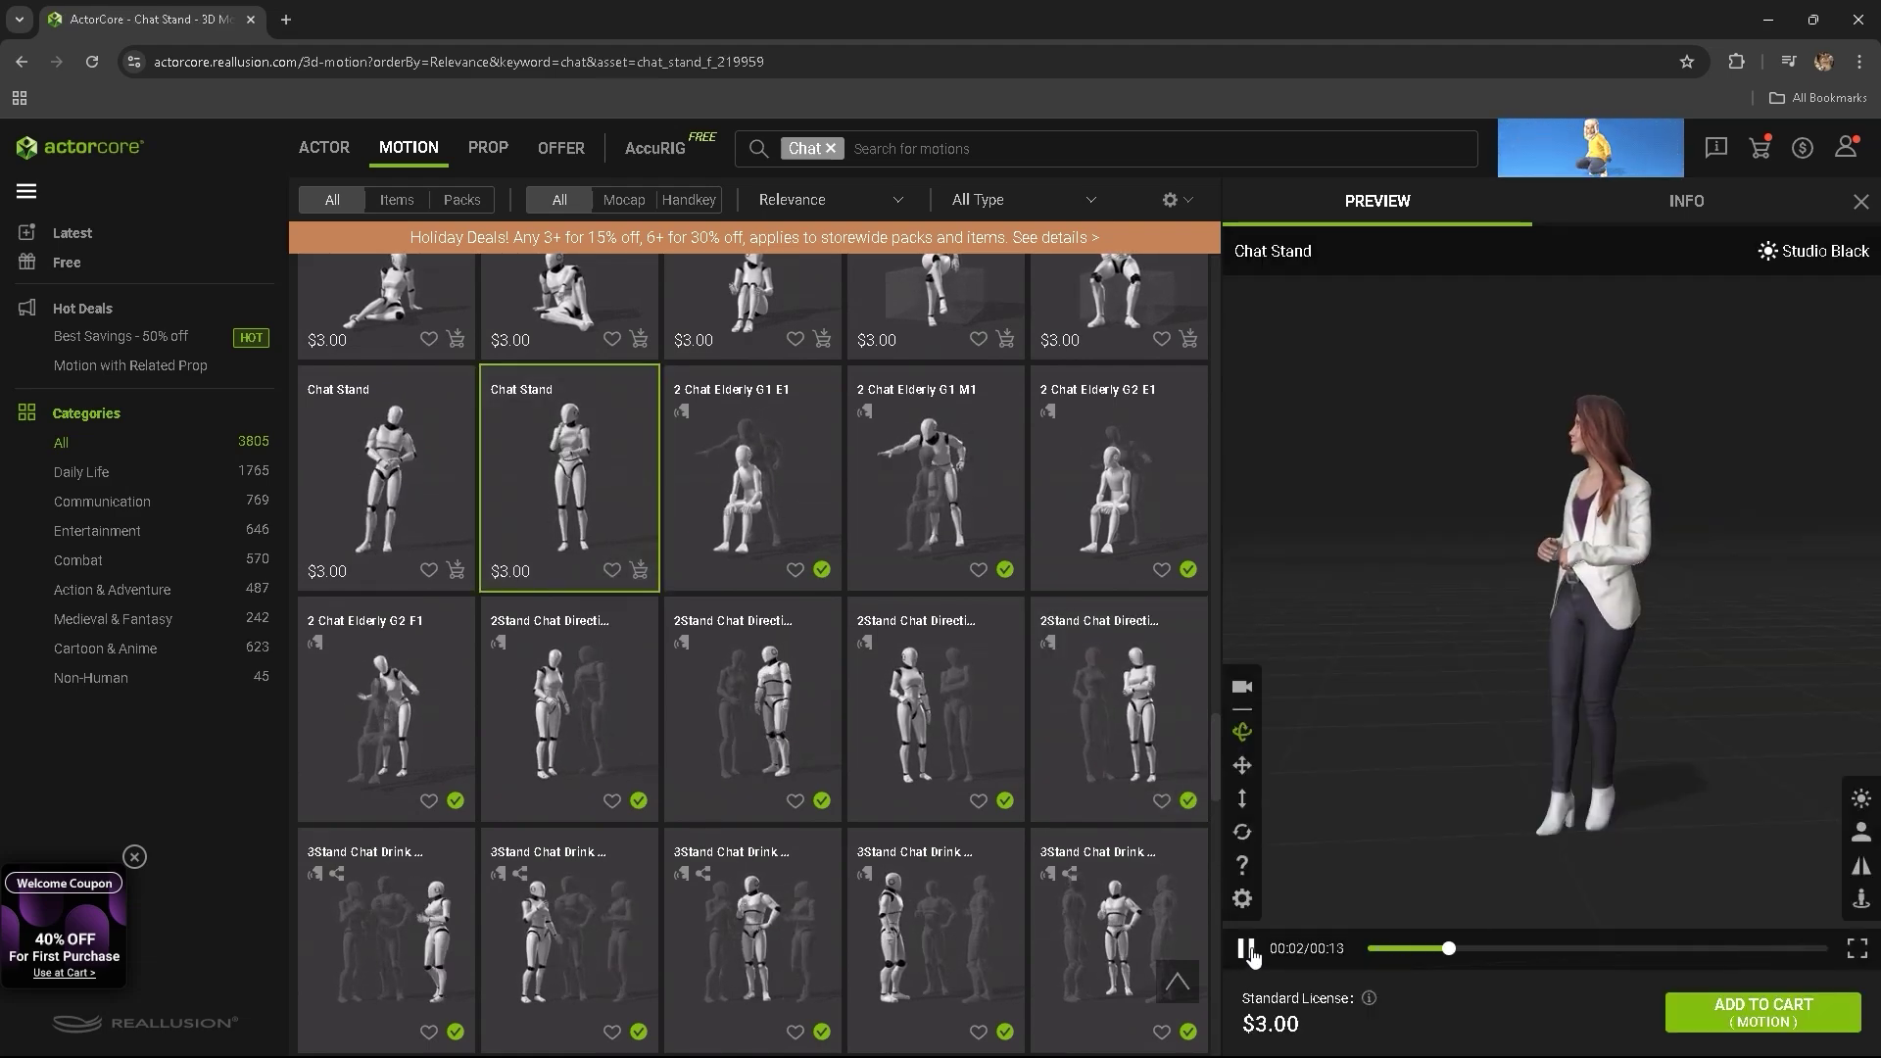
{"action": "left_click_drag", "start_coordinate": [1500, 949], "coordinate": [1375, 950]}
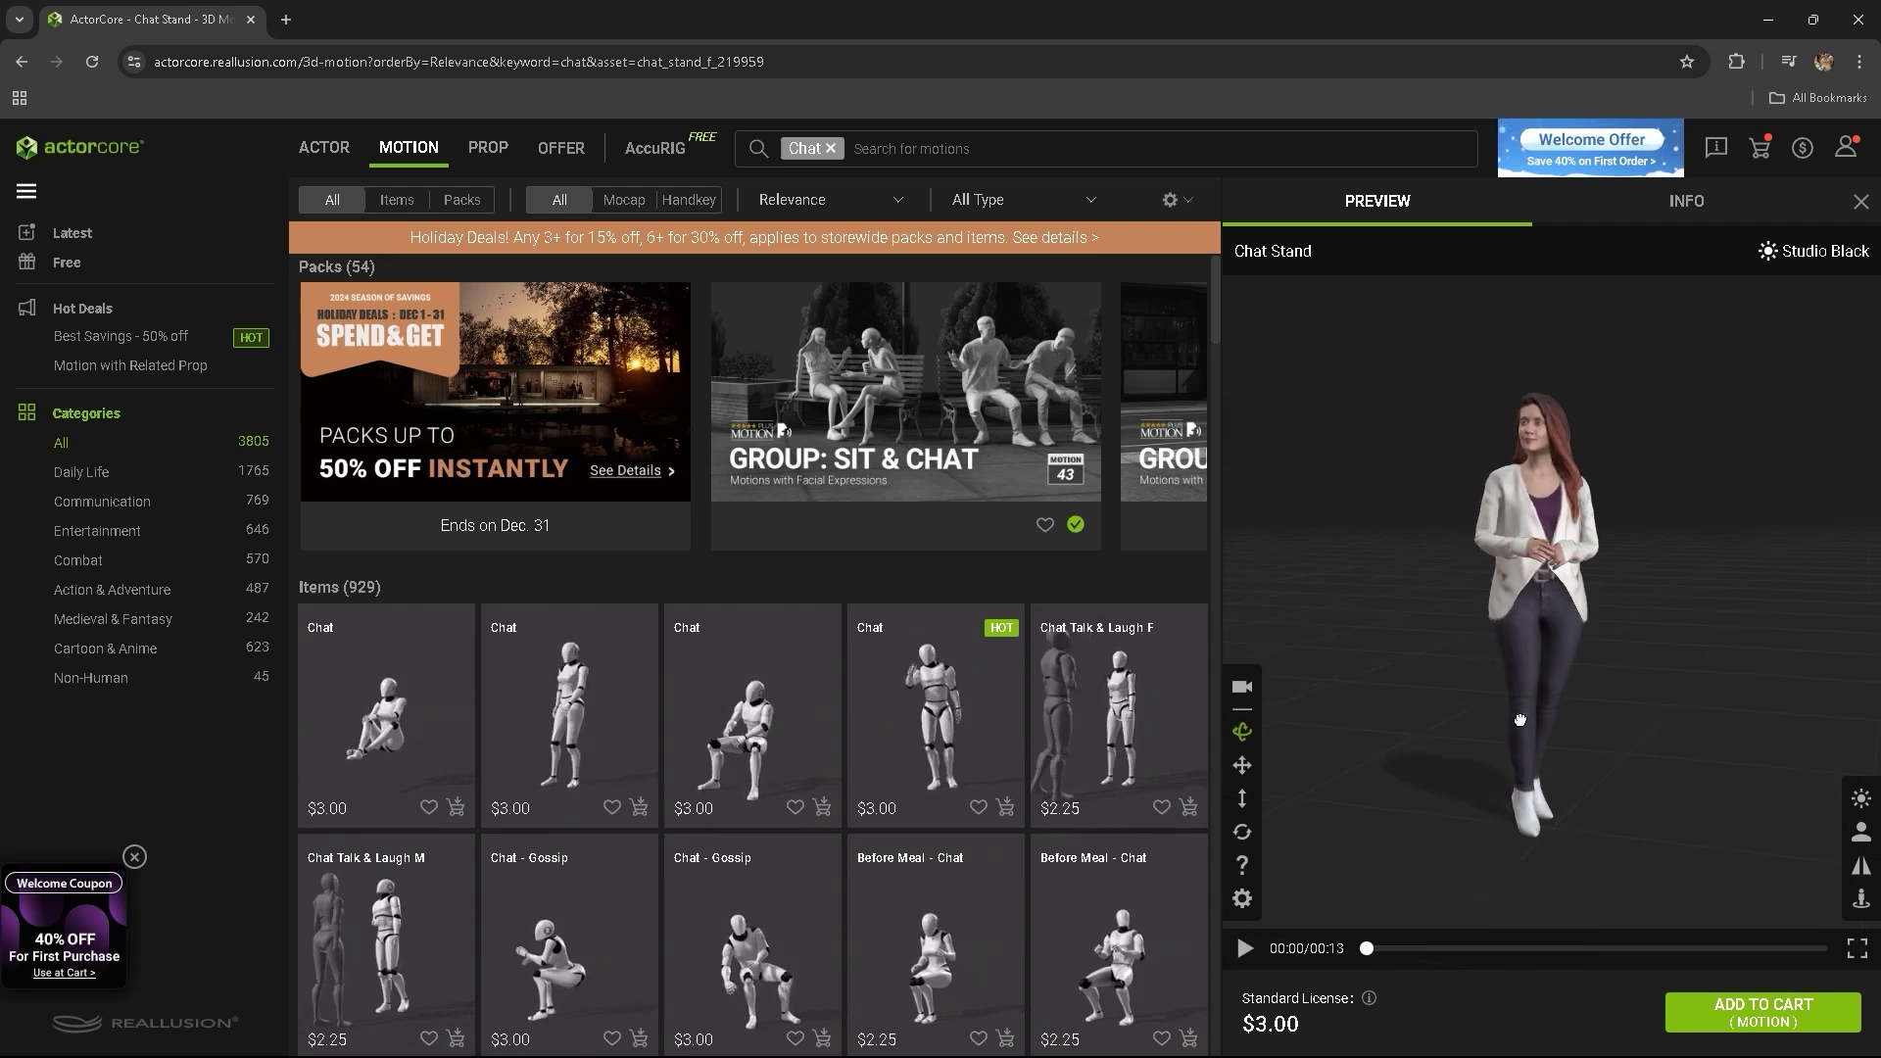
{"action": "mouse_move", "coordinate": [1499, 669]}
{"action": "left_mouse_down"}
{"action": "mouse_move", "coordinate": [1587, 660]}
{"action": "mouse_move", "coordinate": [1436, 664]}
{"action": "mouse_move", "coordinate": [1490, 680]}
{"action": "left_mouse_up"}
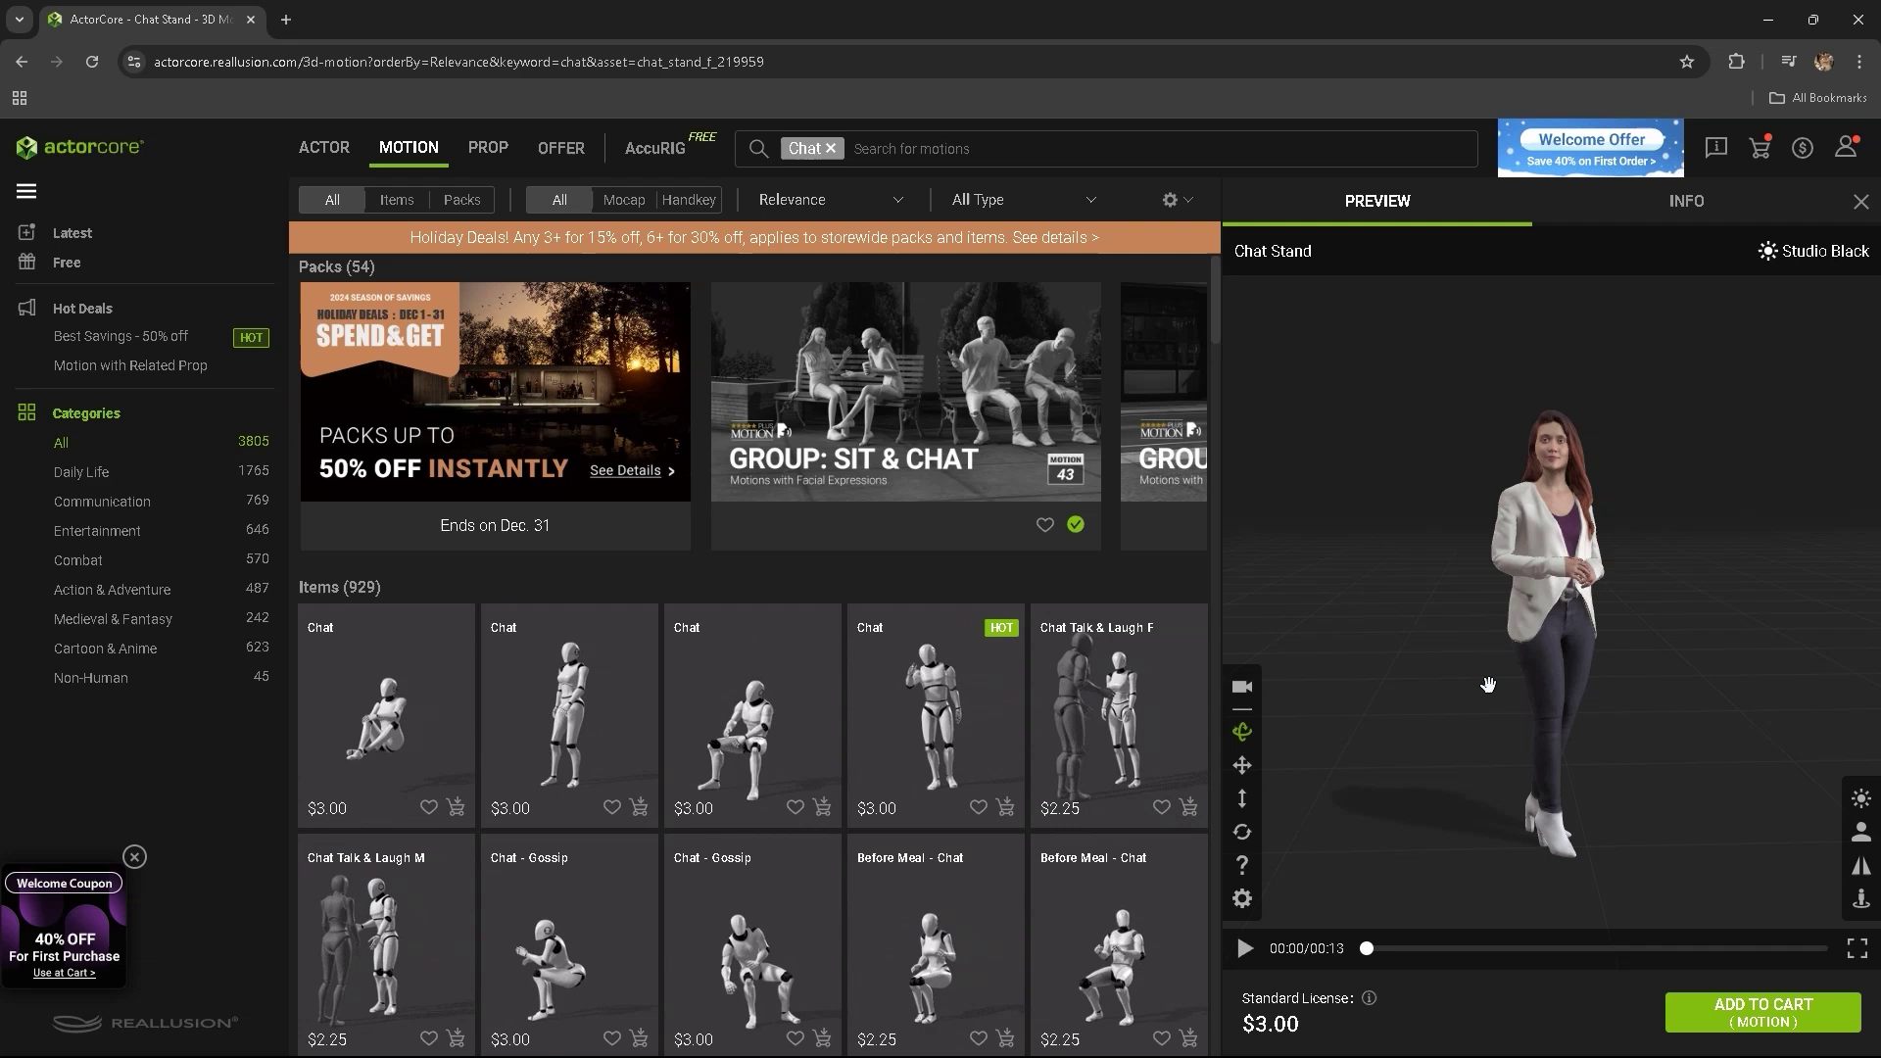
- Open the motion's download settings and choose Business-F-0001 from the female characters as the retargeting target
{"action": "left_click", "coordinate": [1761, 1019]}
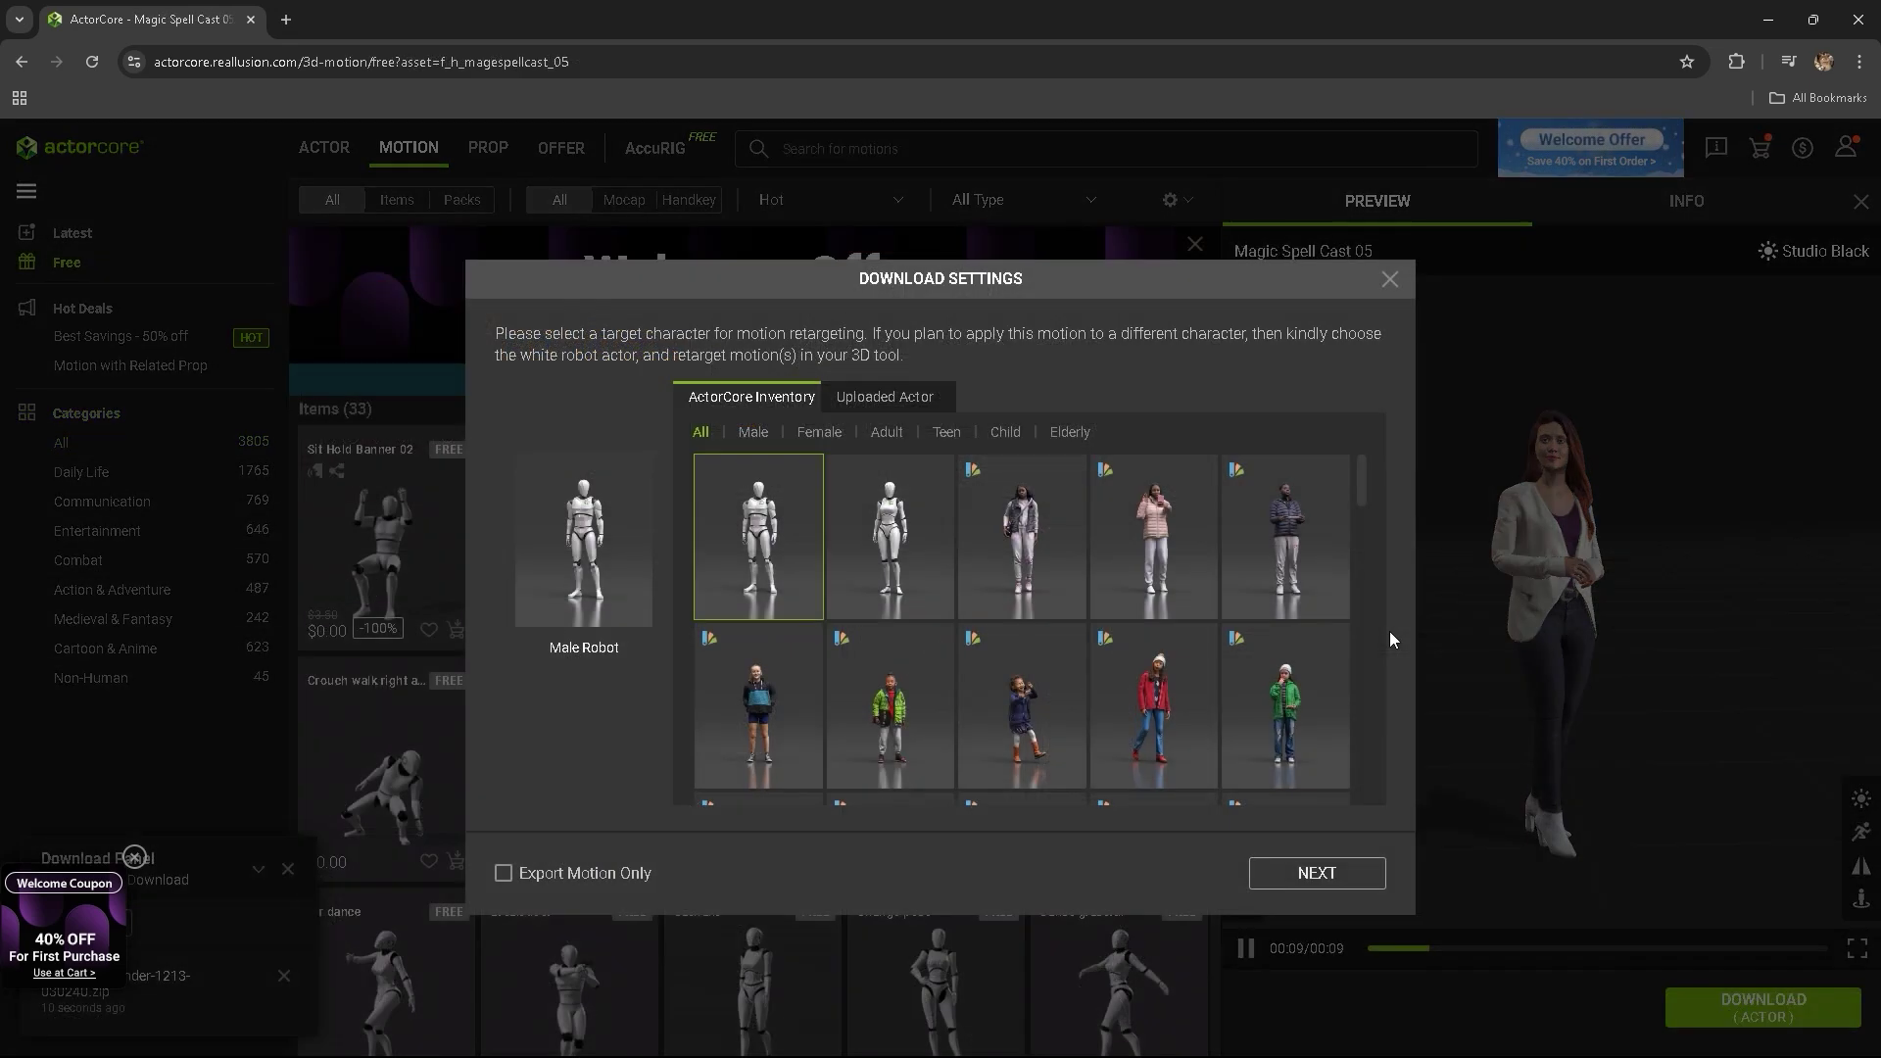
{"action": "left_click", "coordinate": [821, 434]}
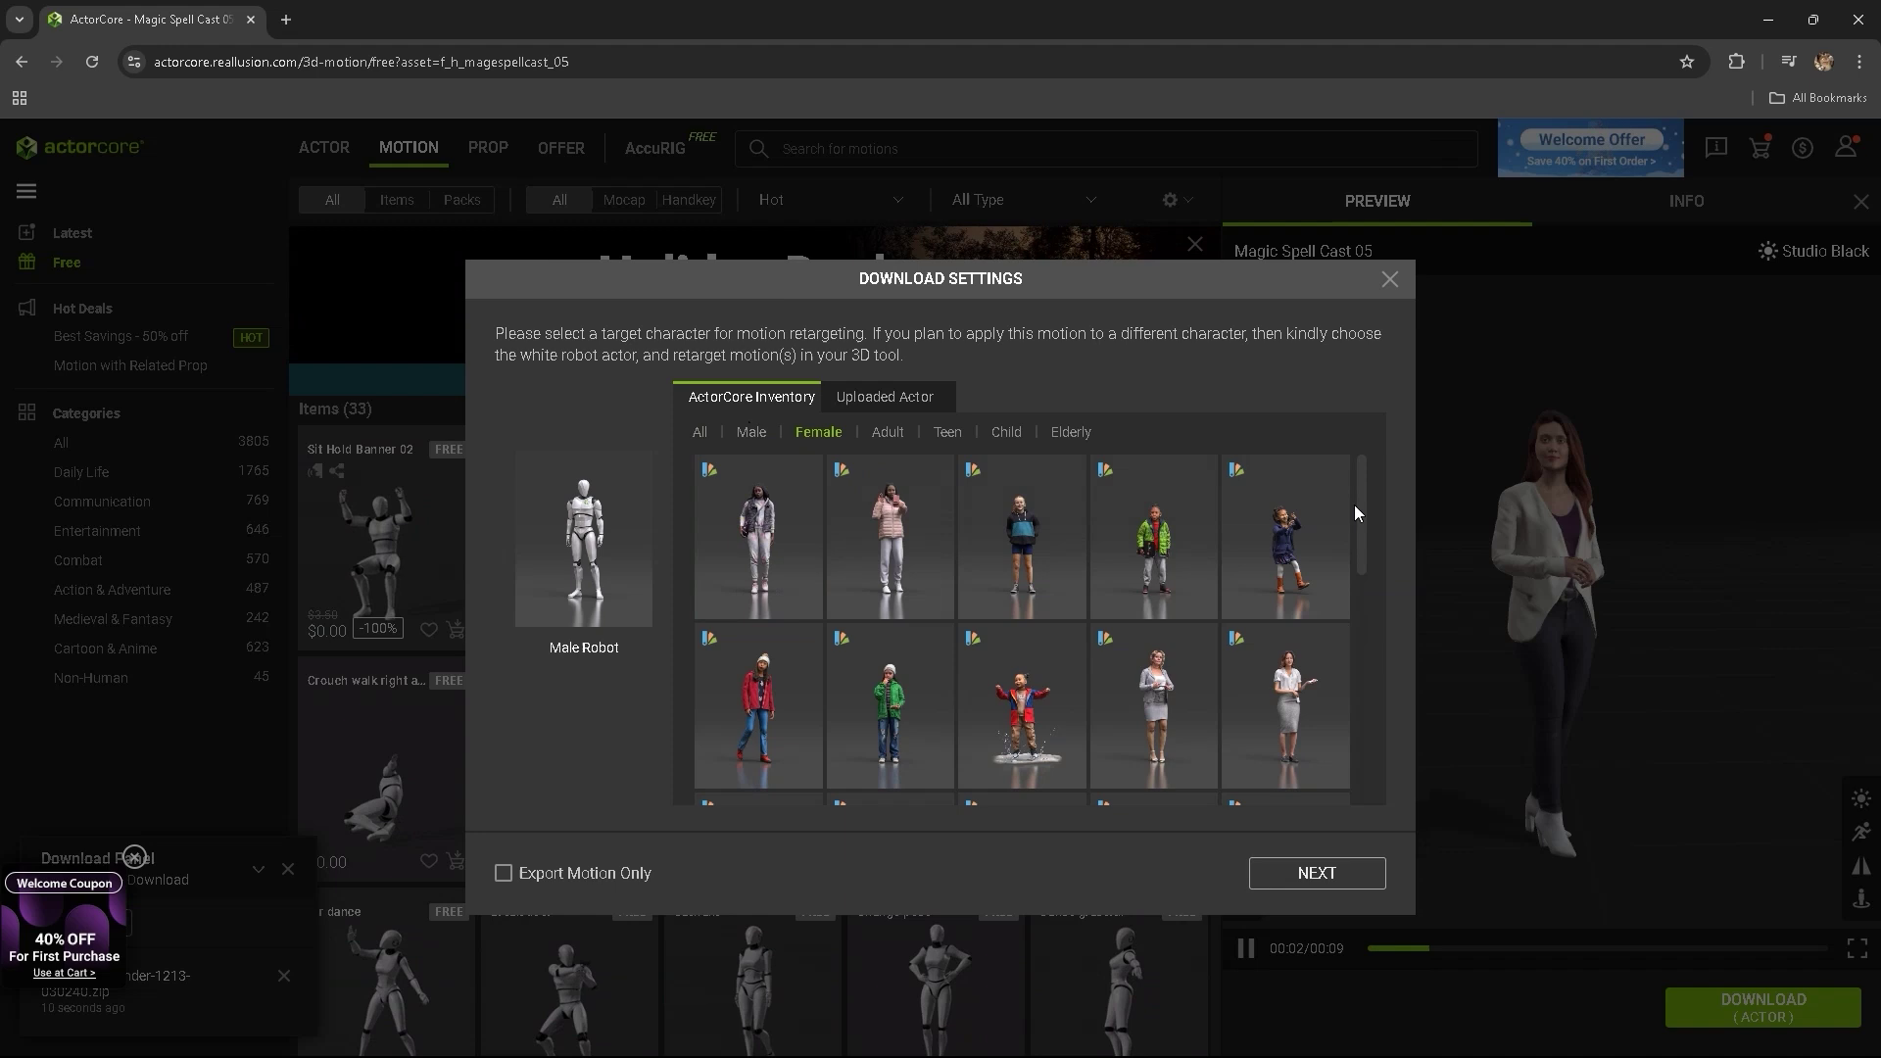
{"action": "left_click_drag", "start_coordinate": [1354, 504], "coordinate": [1339, 741]}
{"action": "left_click", "coordinate": [774, 548]}
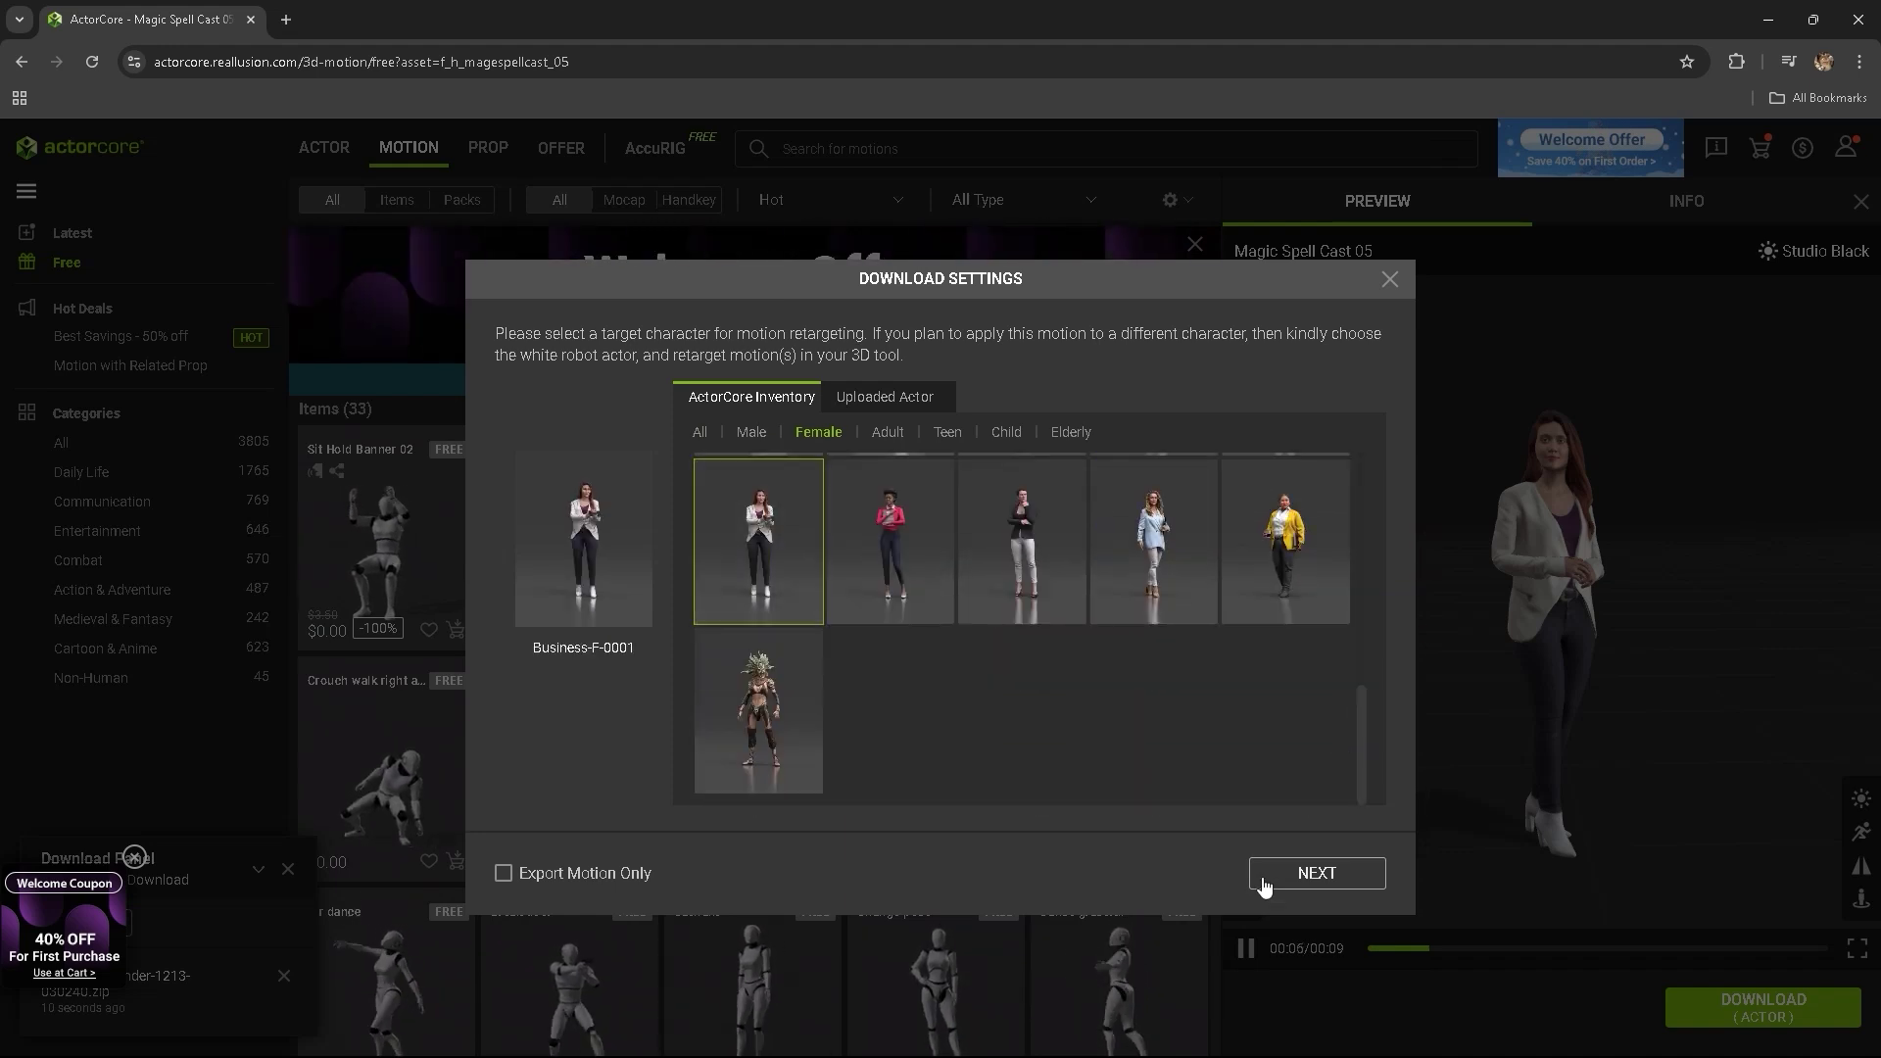
{"action": "left_click", "coordinate": [1303, 874]}
- Set the target application to Blender and download the actor with its motion
{"action": "left_click", "coordinate": [1265, 412]}
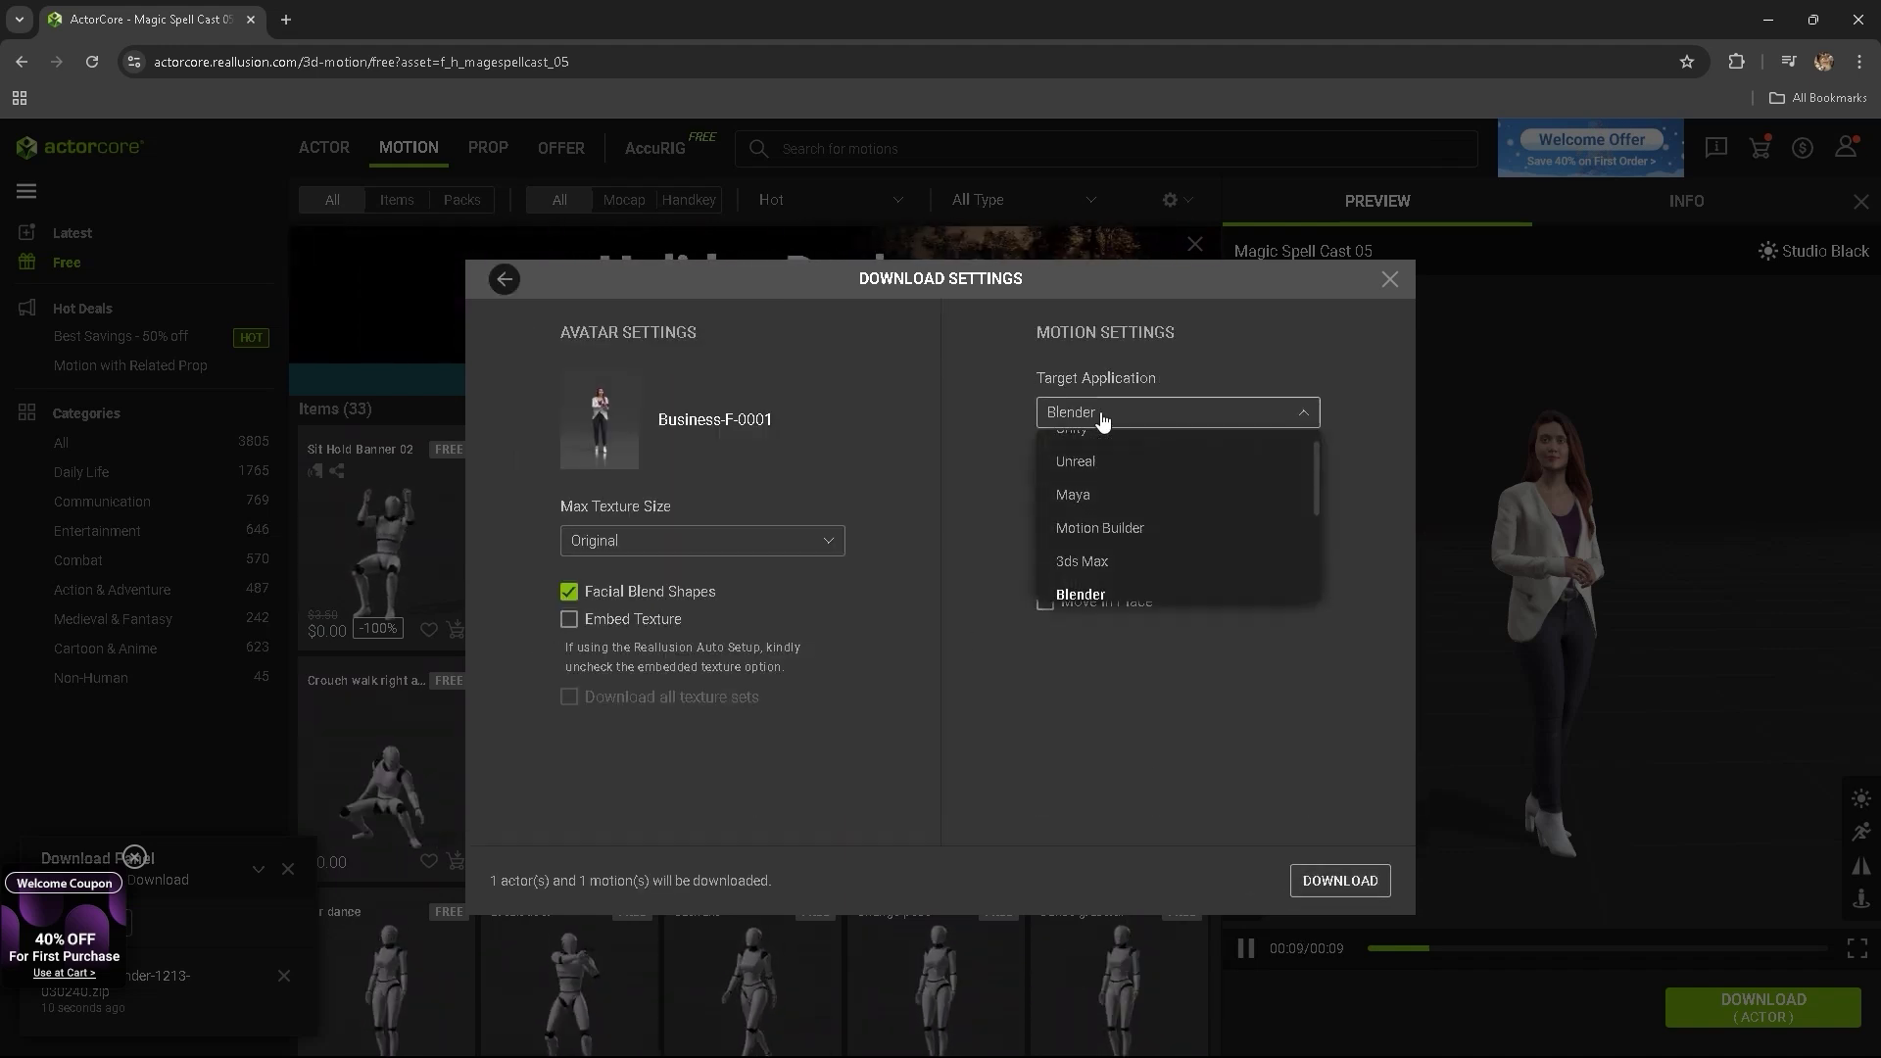
{"action": "mouse_move", "coordinate": [1314, 474]}
{"action": "left_mouse_down"}
{"action": "mouse_move", "coordinate": [1312, 584]}
{"action": "mouse_move", "coordinate": [1314, 487]}
{"action": "left_mouse_up"}
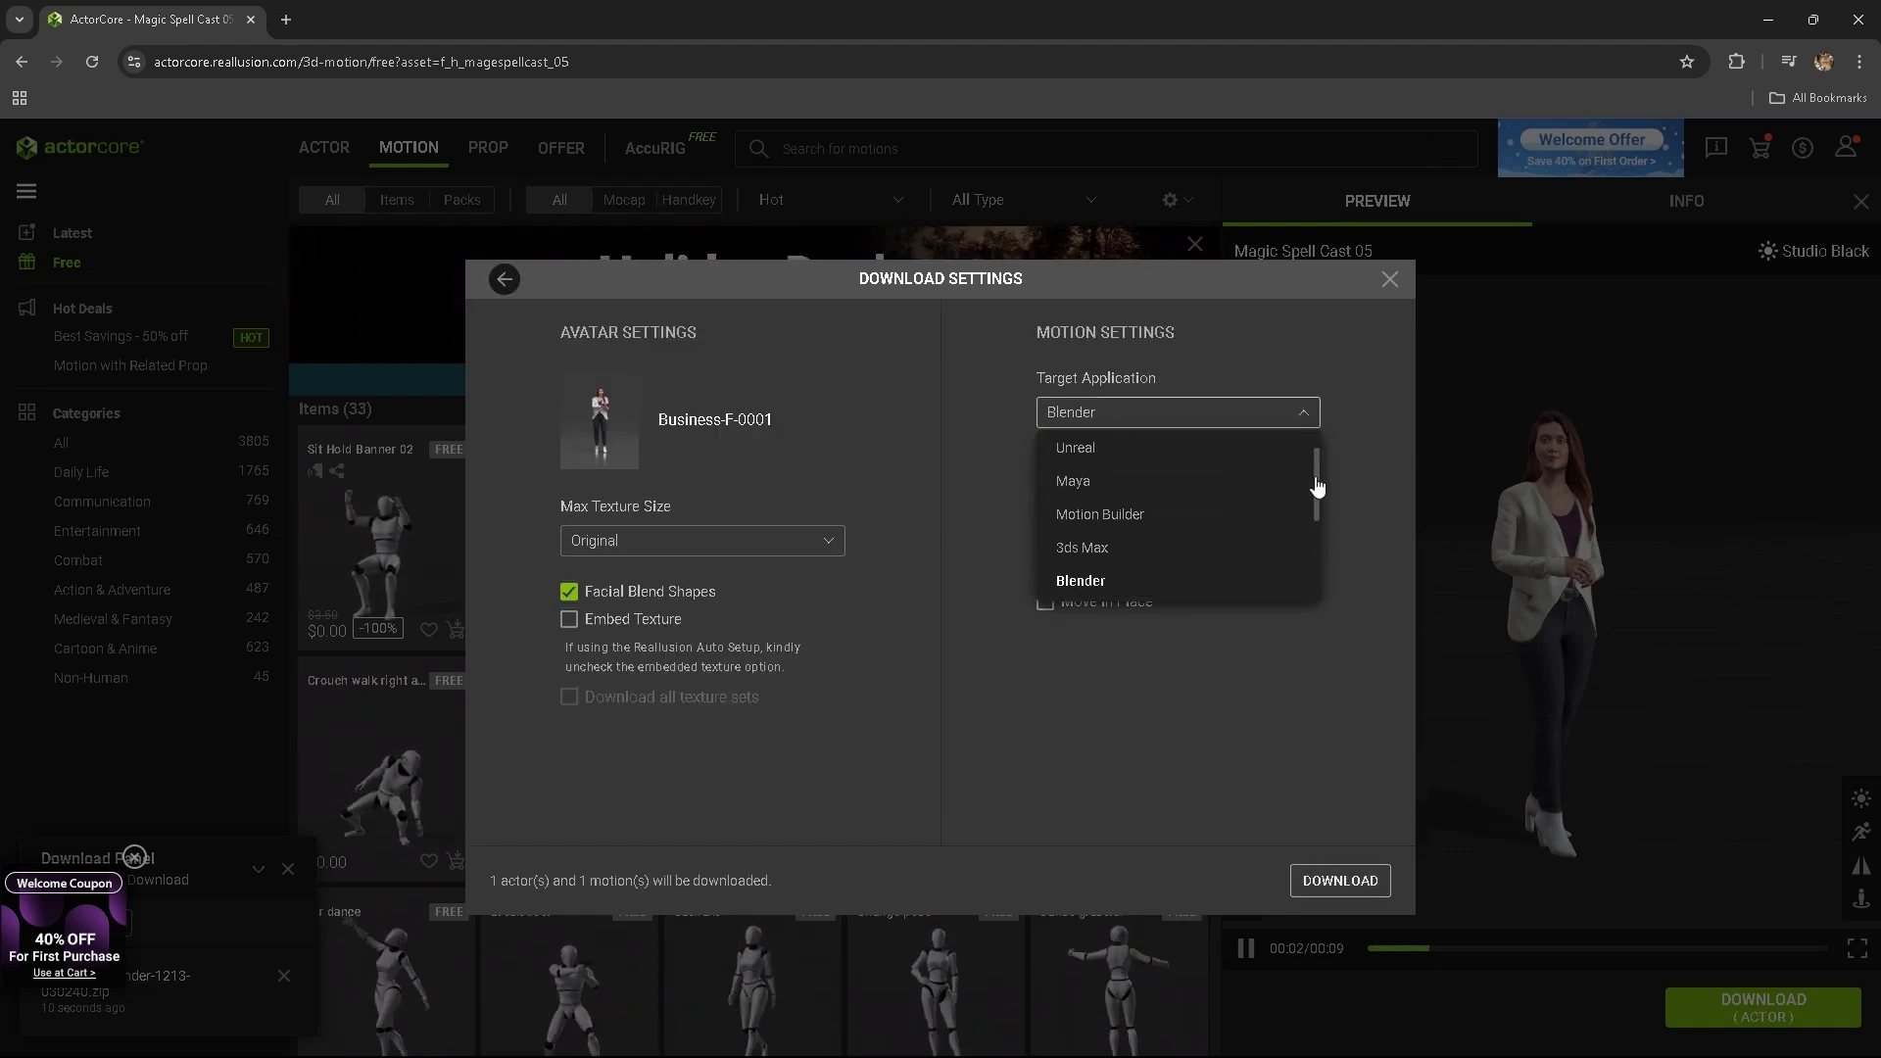
{"action": "left_click", "coordinate": [1092, 584]}
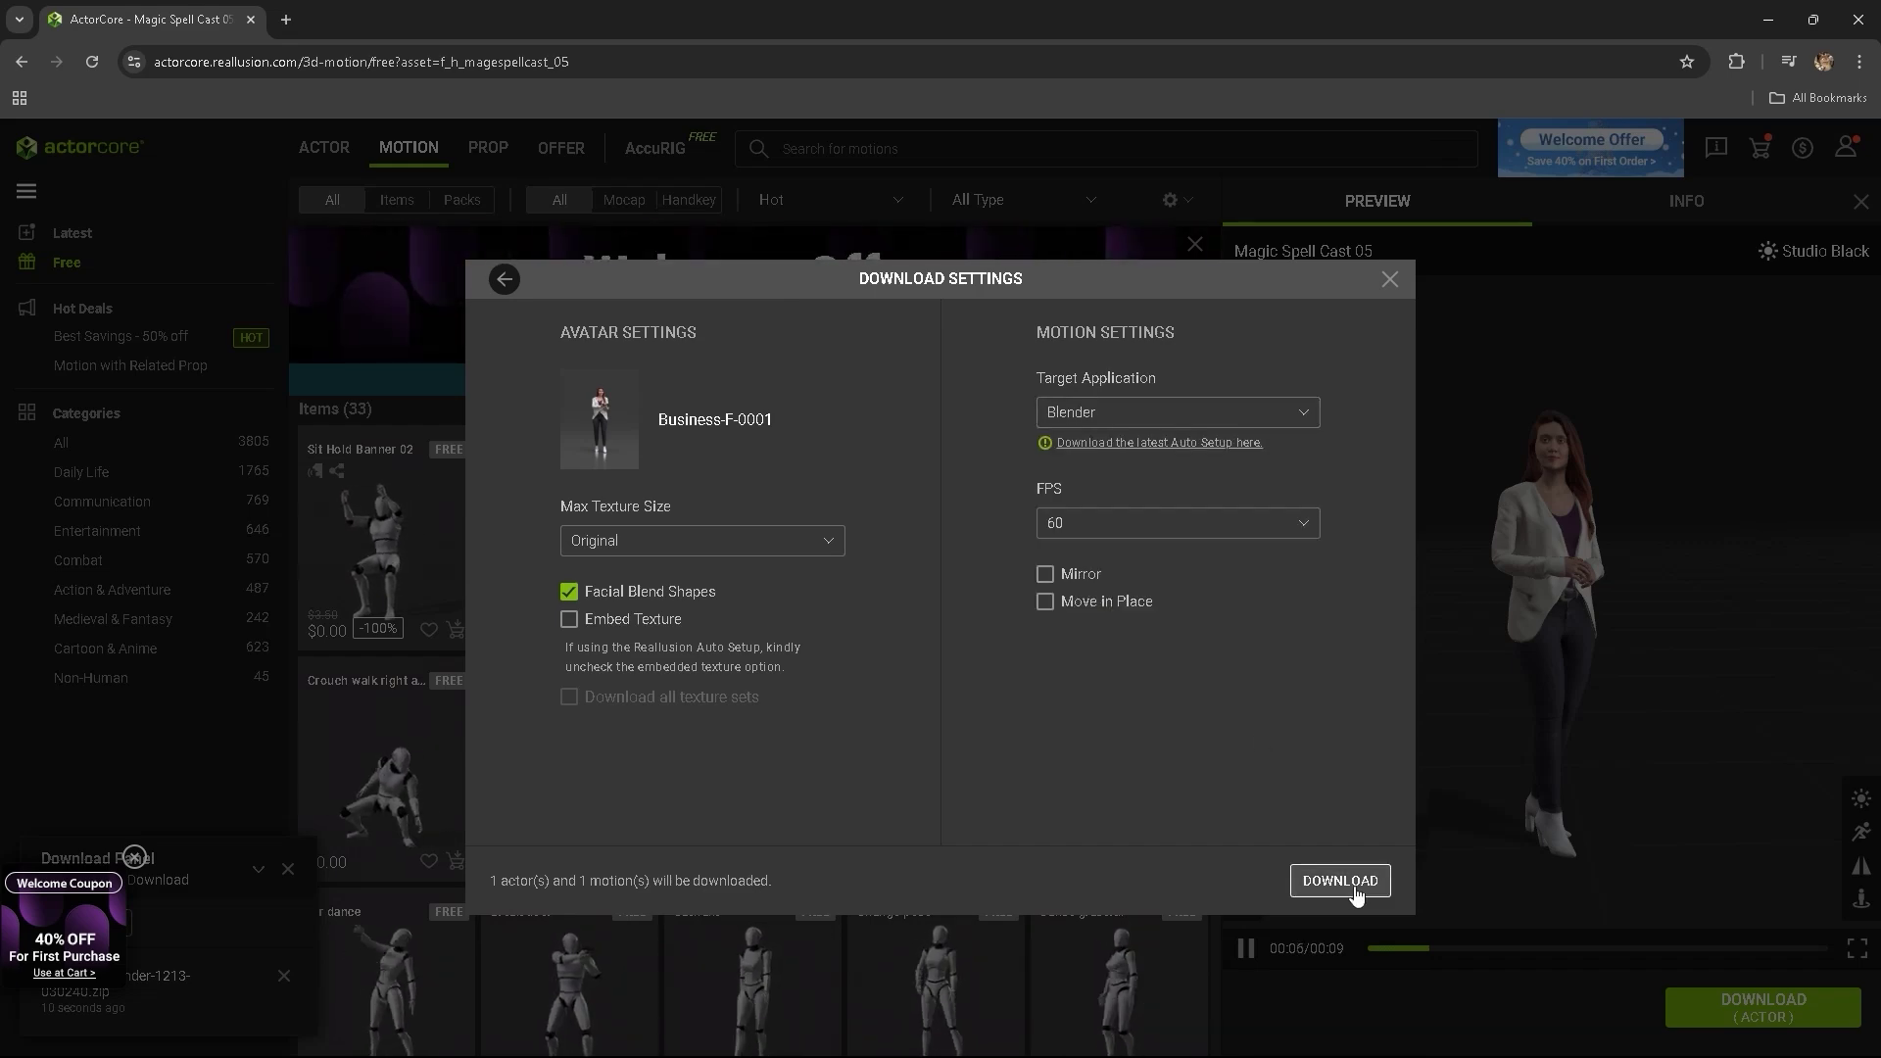
{"action": "left_click", "coordinate": [1323, 884]}
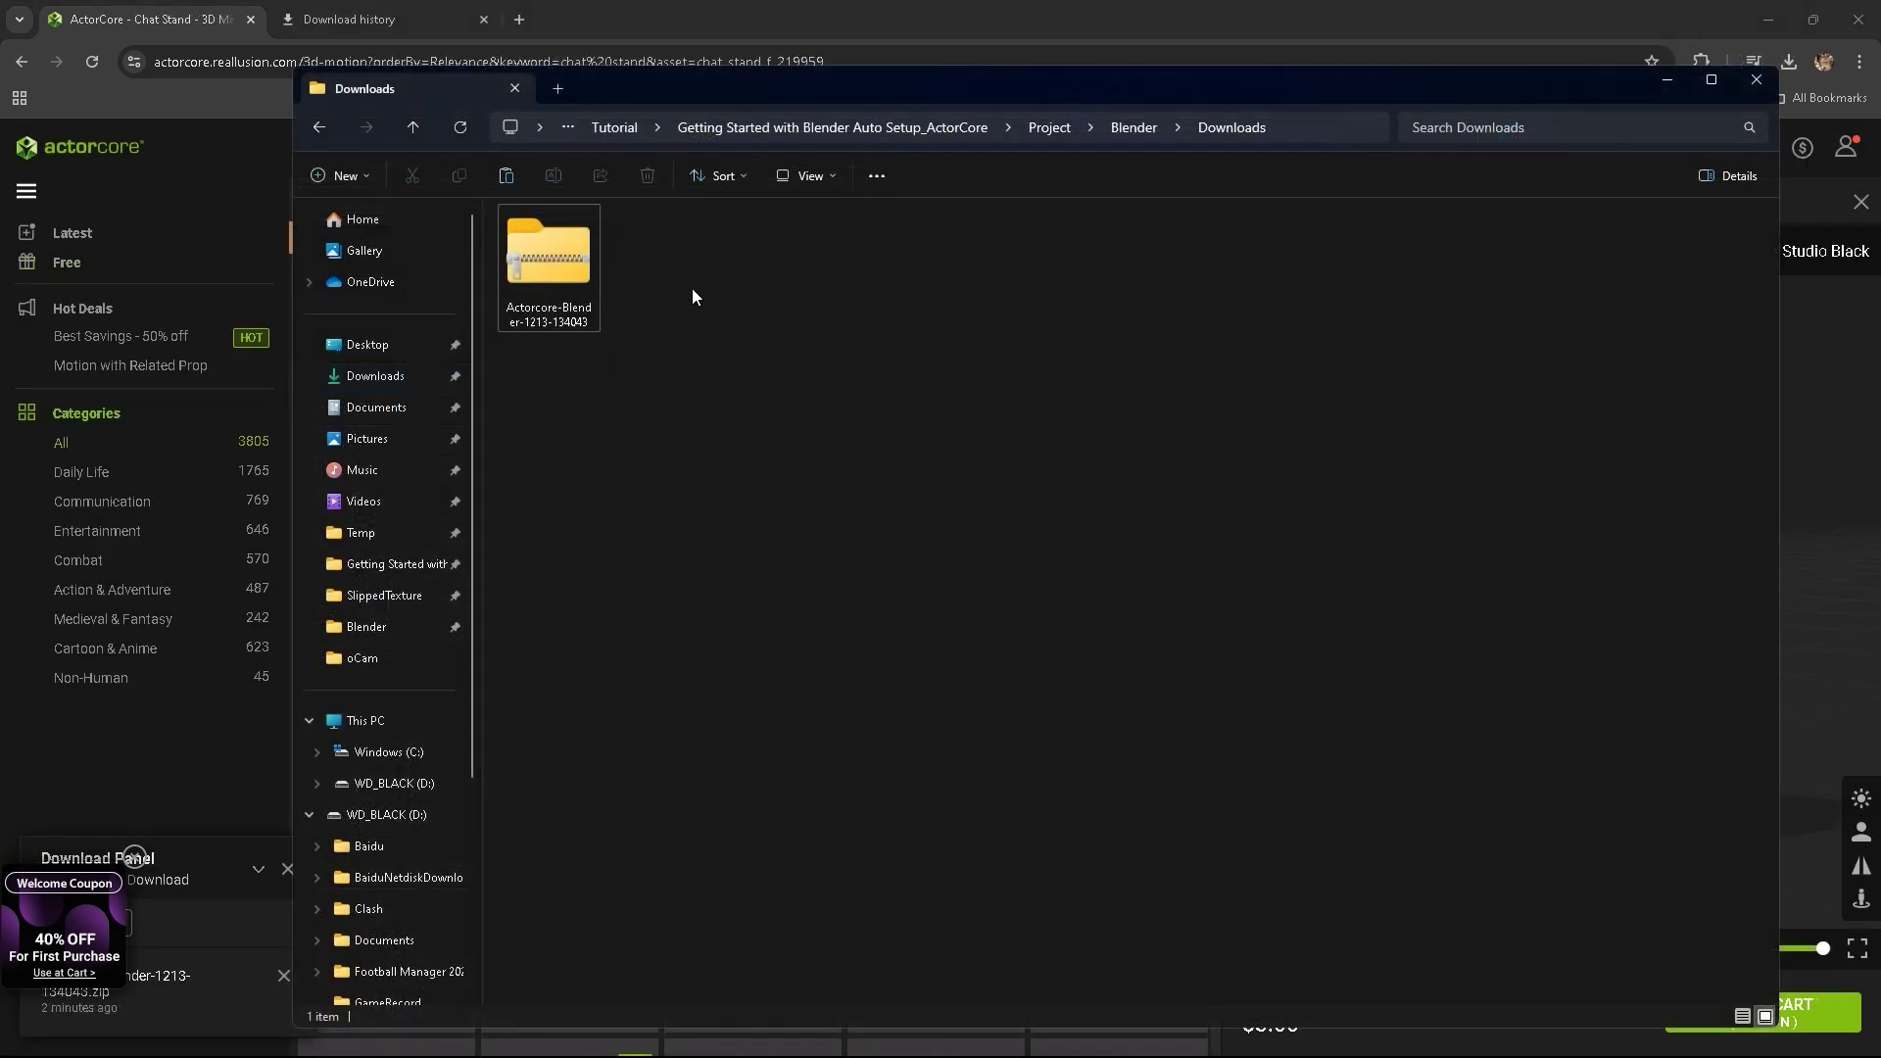
{"action": "right_click", "coordinate": [551, 260]}
{"action": "left_click", "coordinate": [732, 475]}
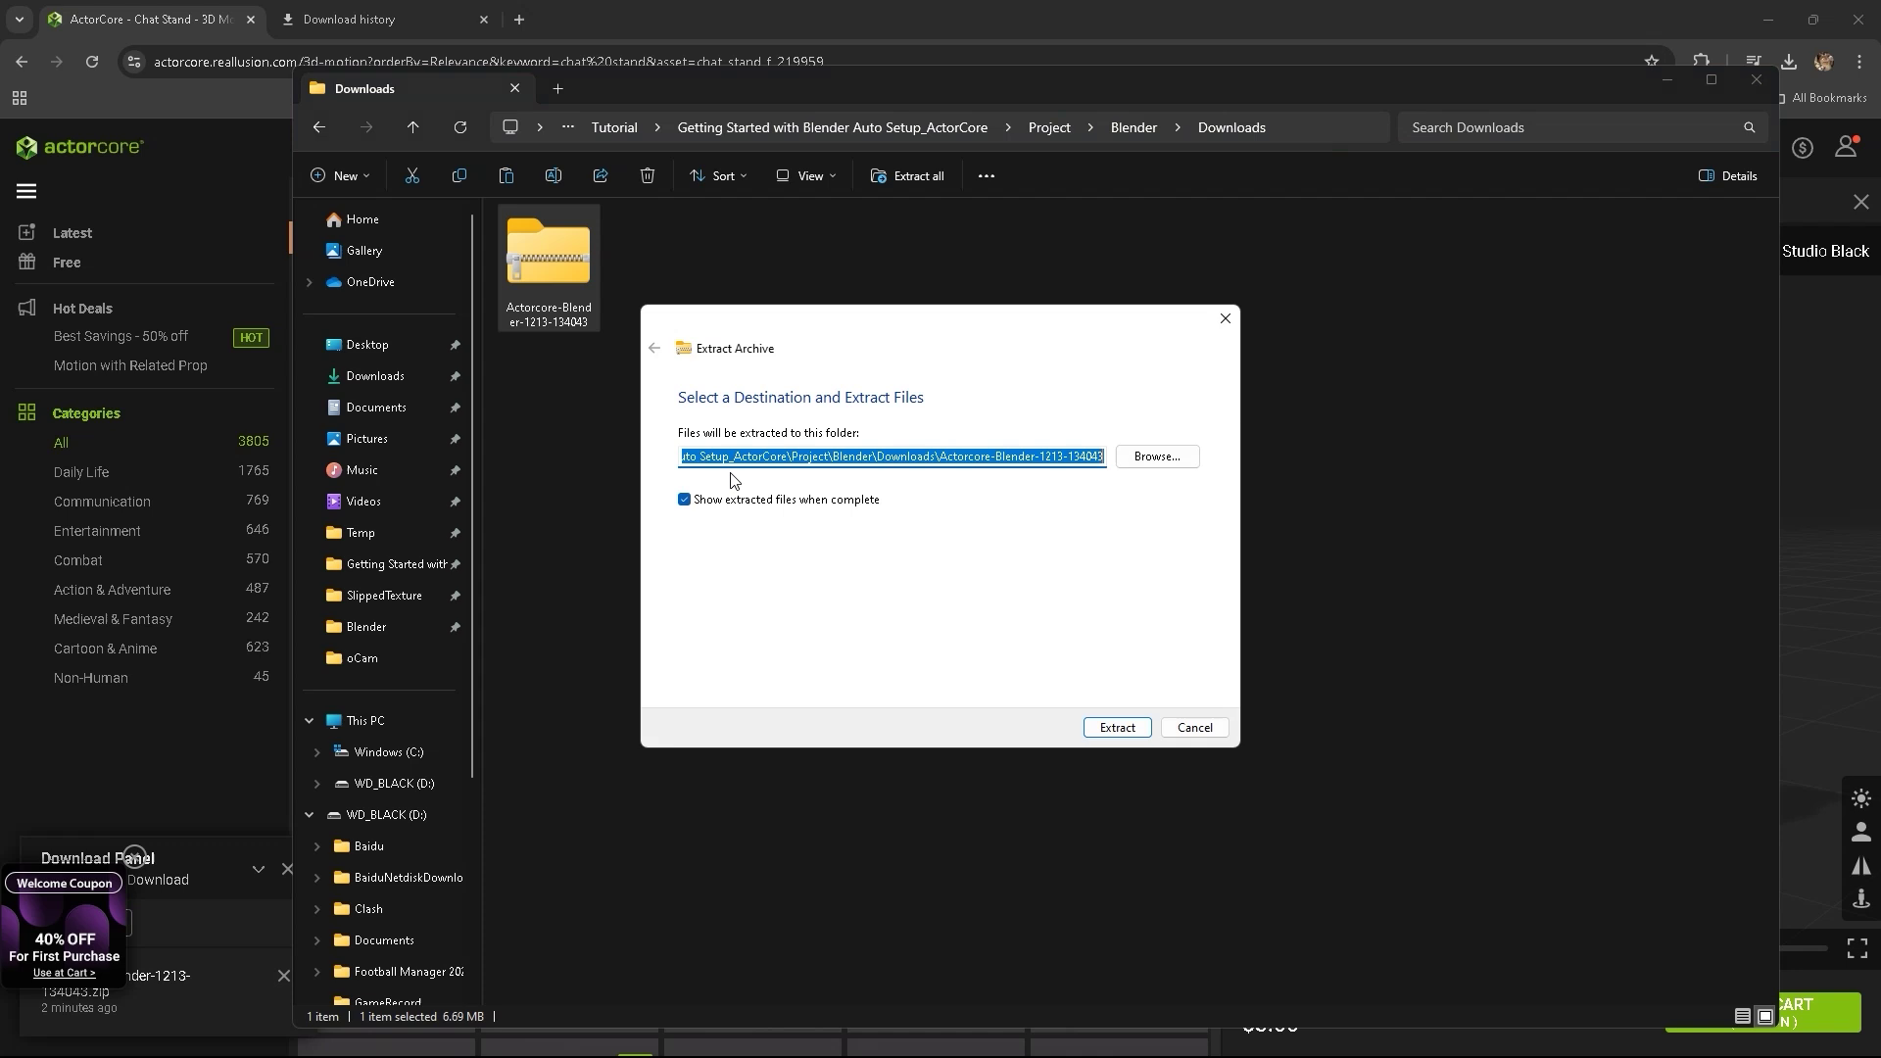
{"action": "left_click", "coordinate": [1115, 728]}
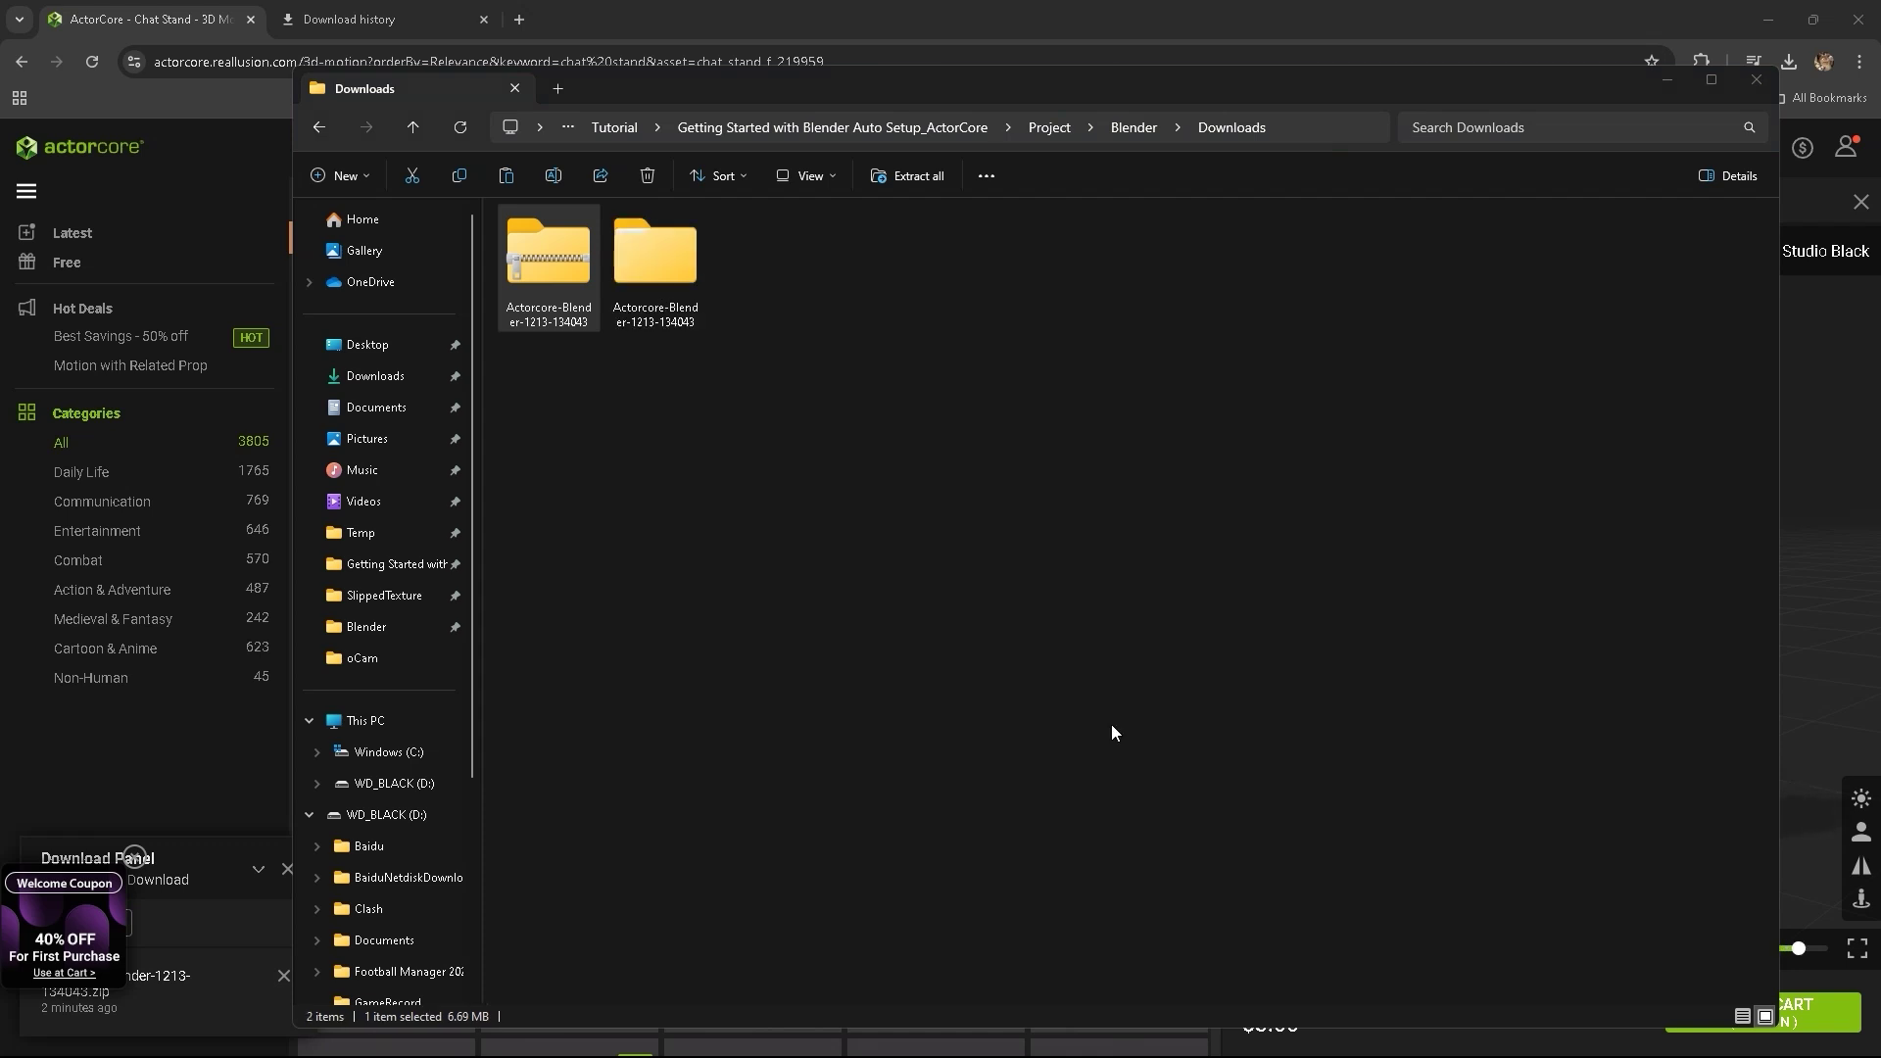
- Examine the extracted folder, checking the Business-F-0001 FBX in the Actor folder and the contents of the Motion folder
{"action": "left_click_drag", "start_coordinate": [1174, 33], "coordinate": [1150, 61]}
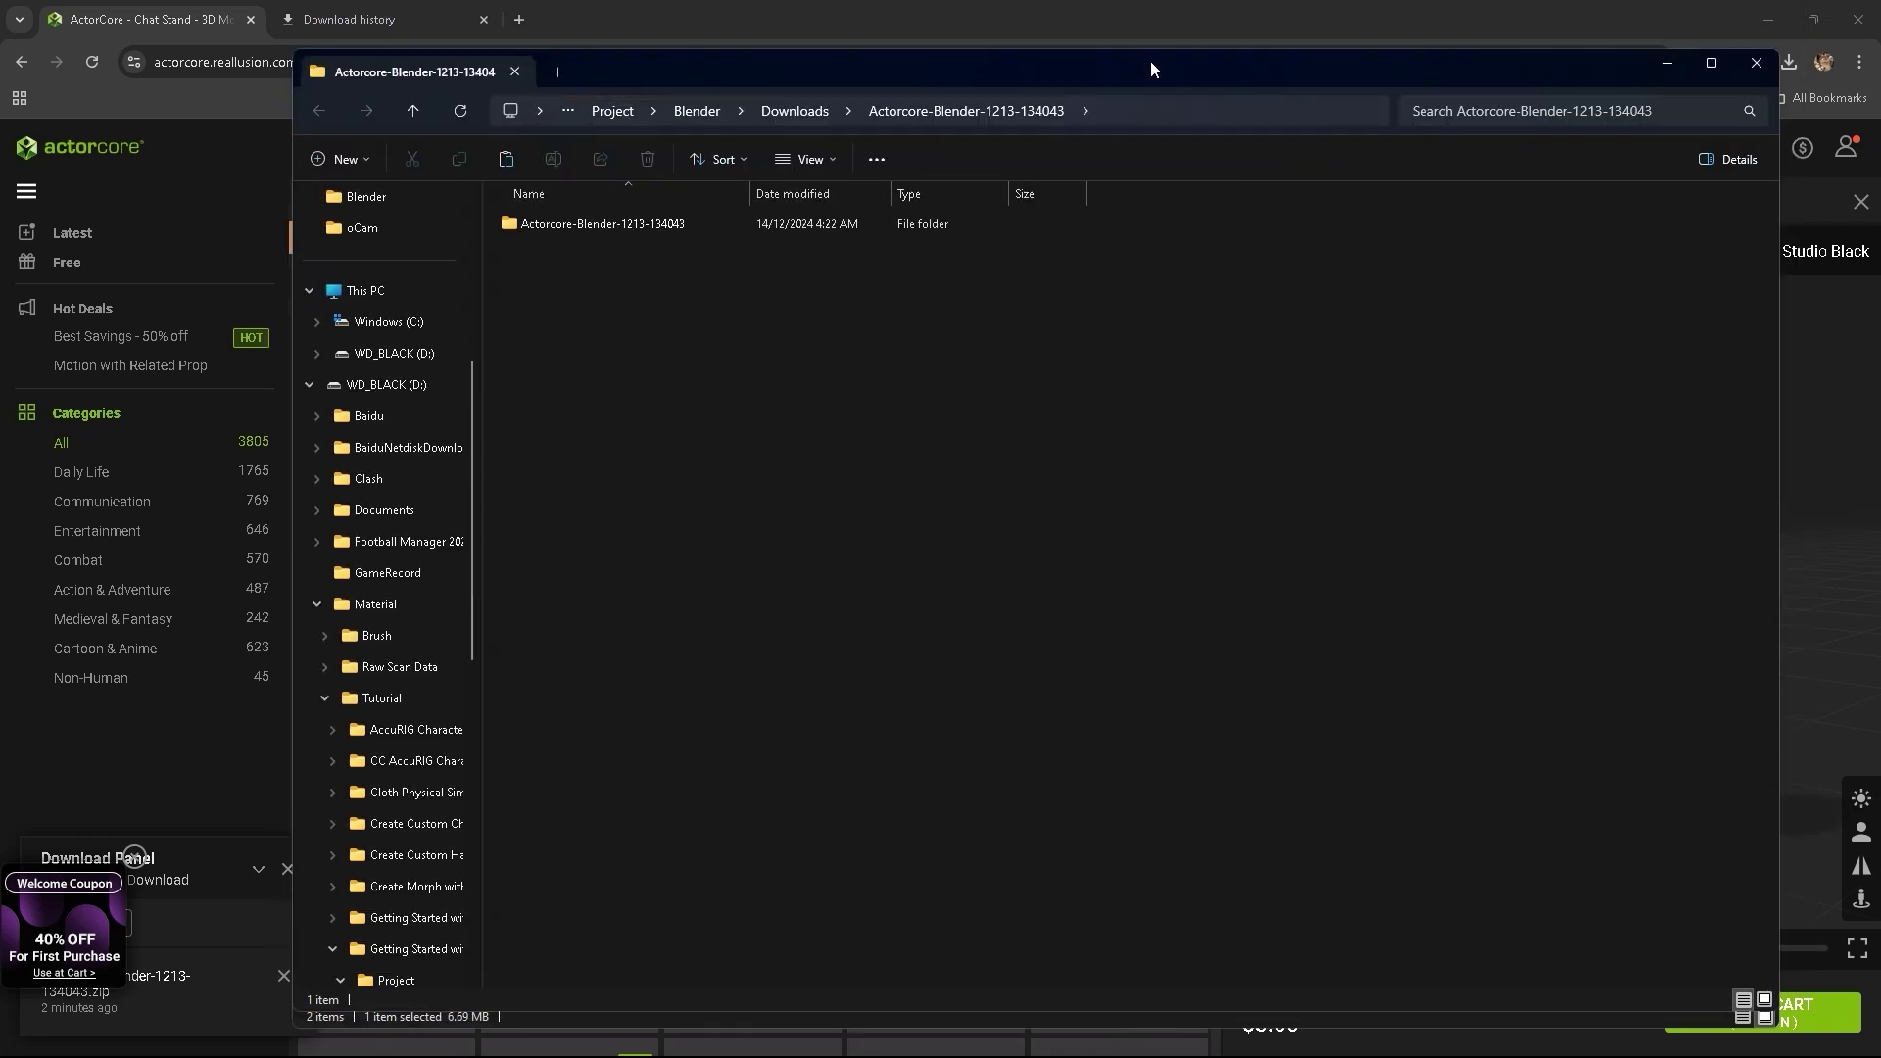
{"action": "double_click", "coordinate": [580, 226]}
{"action": "left_click", "coordinate": [679, 253]}
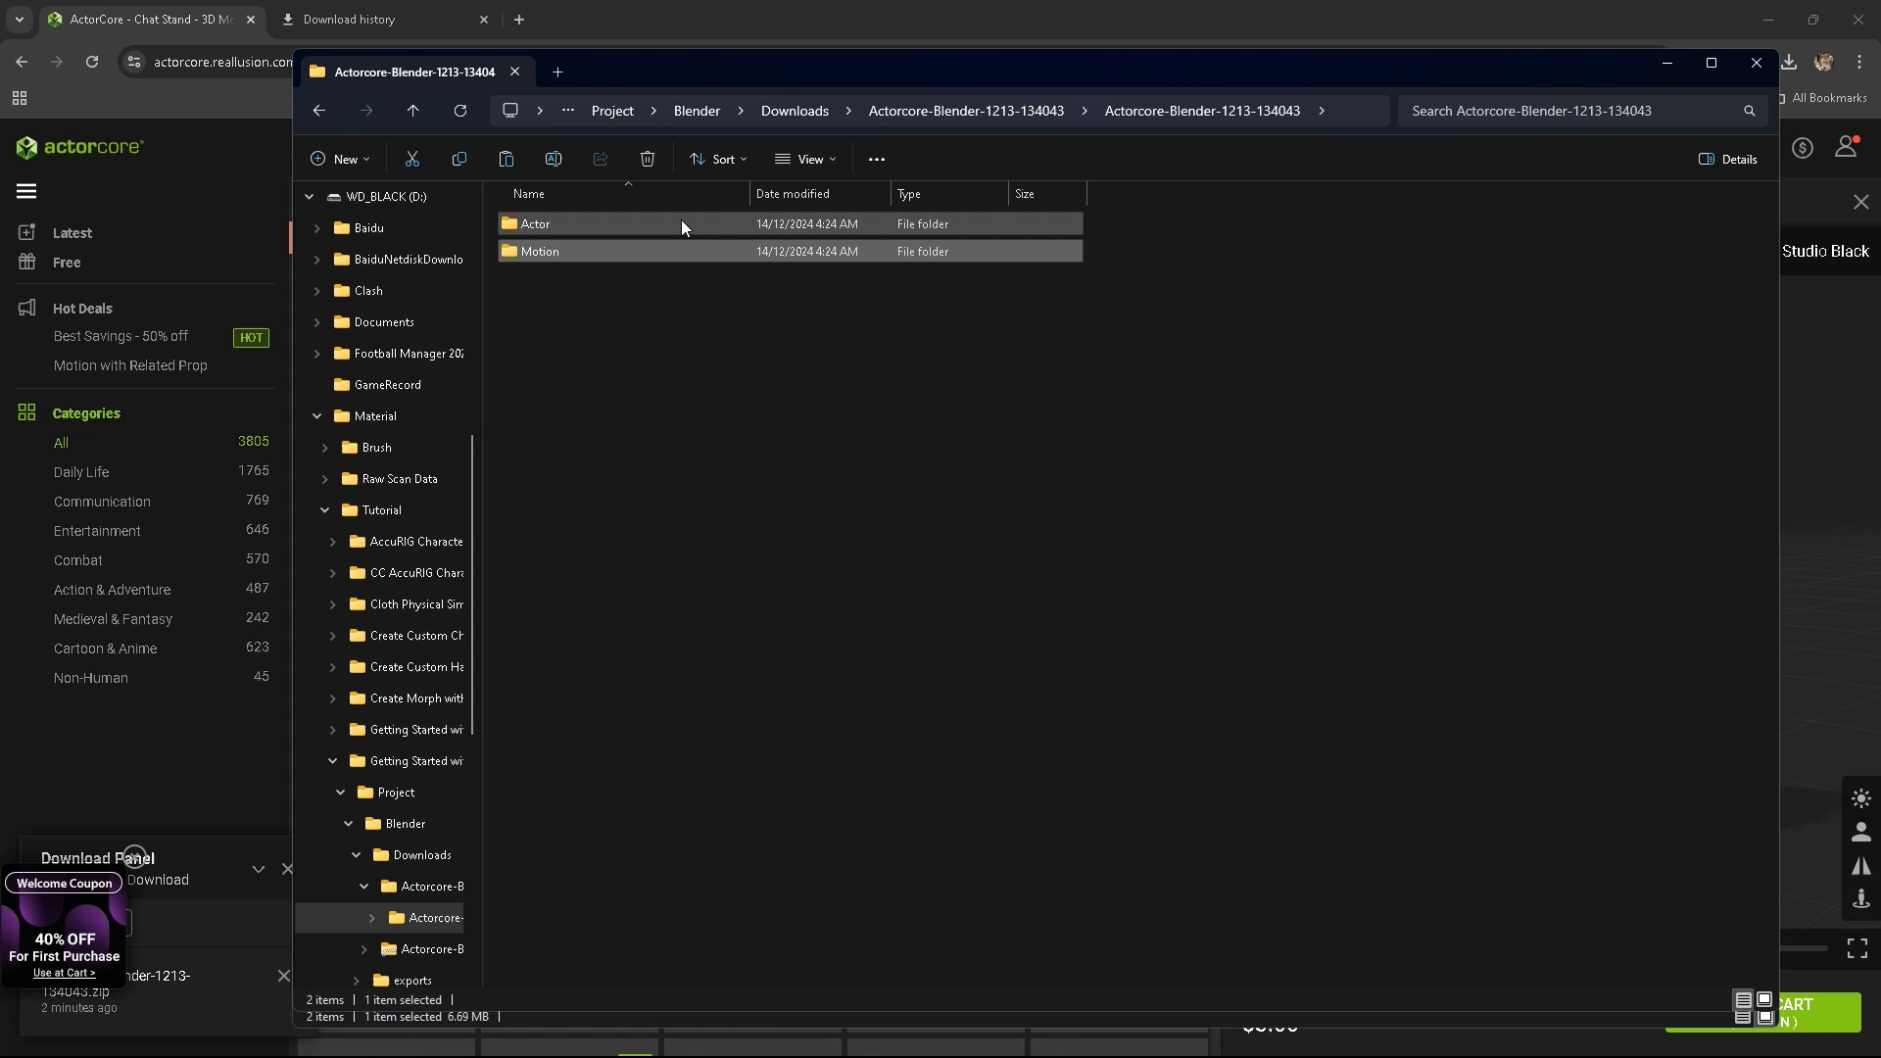
{"action": "double_click", "coordinate": [683, 225]}
{"action": "double_click", "coordinate": [681, 223]}
{"action": "left_click", "coordinate": [672, 307]}
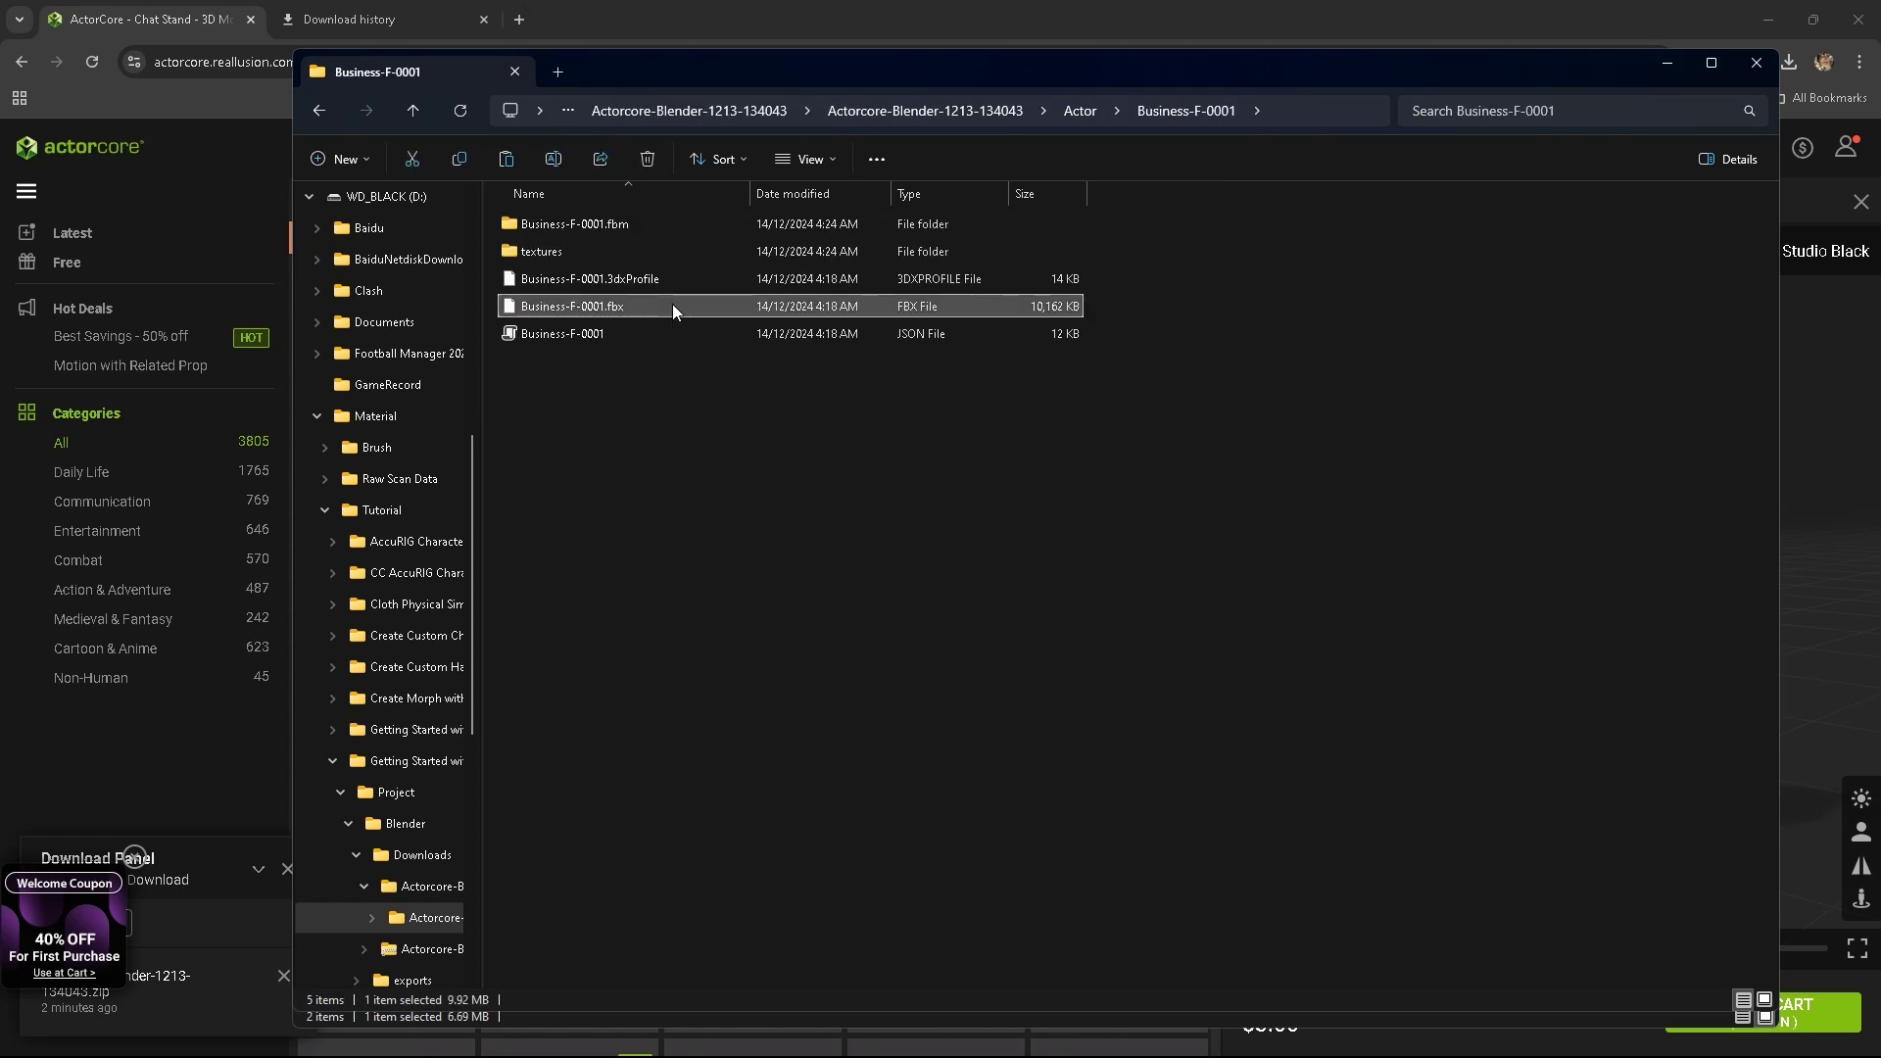
{"action": "left_click", "coordinate": [974, 106]}
{"action": "double_click", "coordinate": [588, 247]}
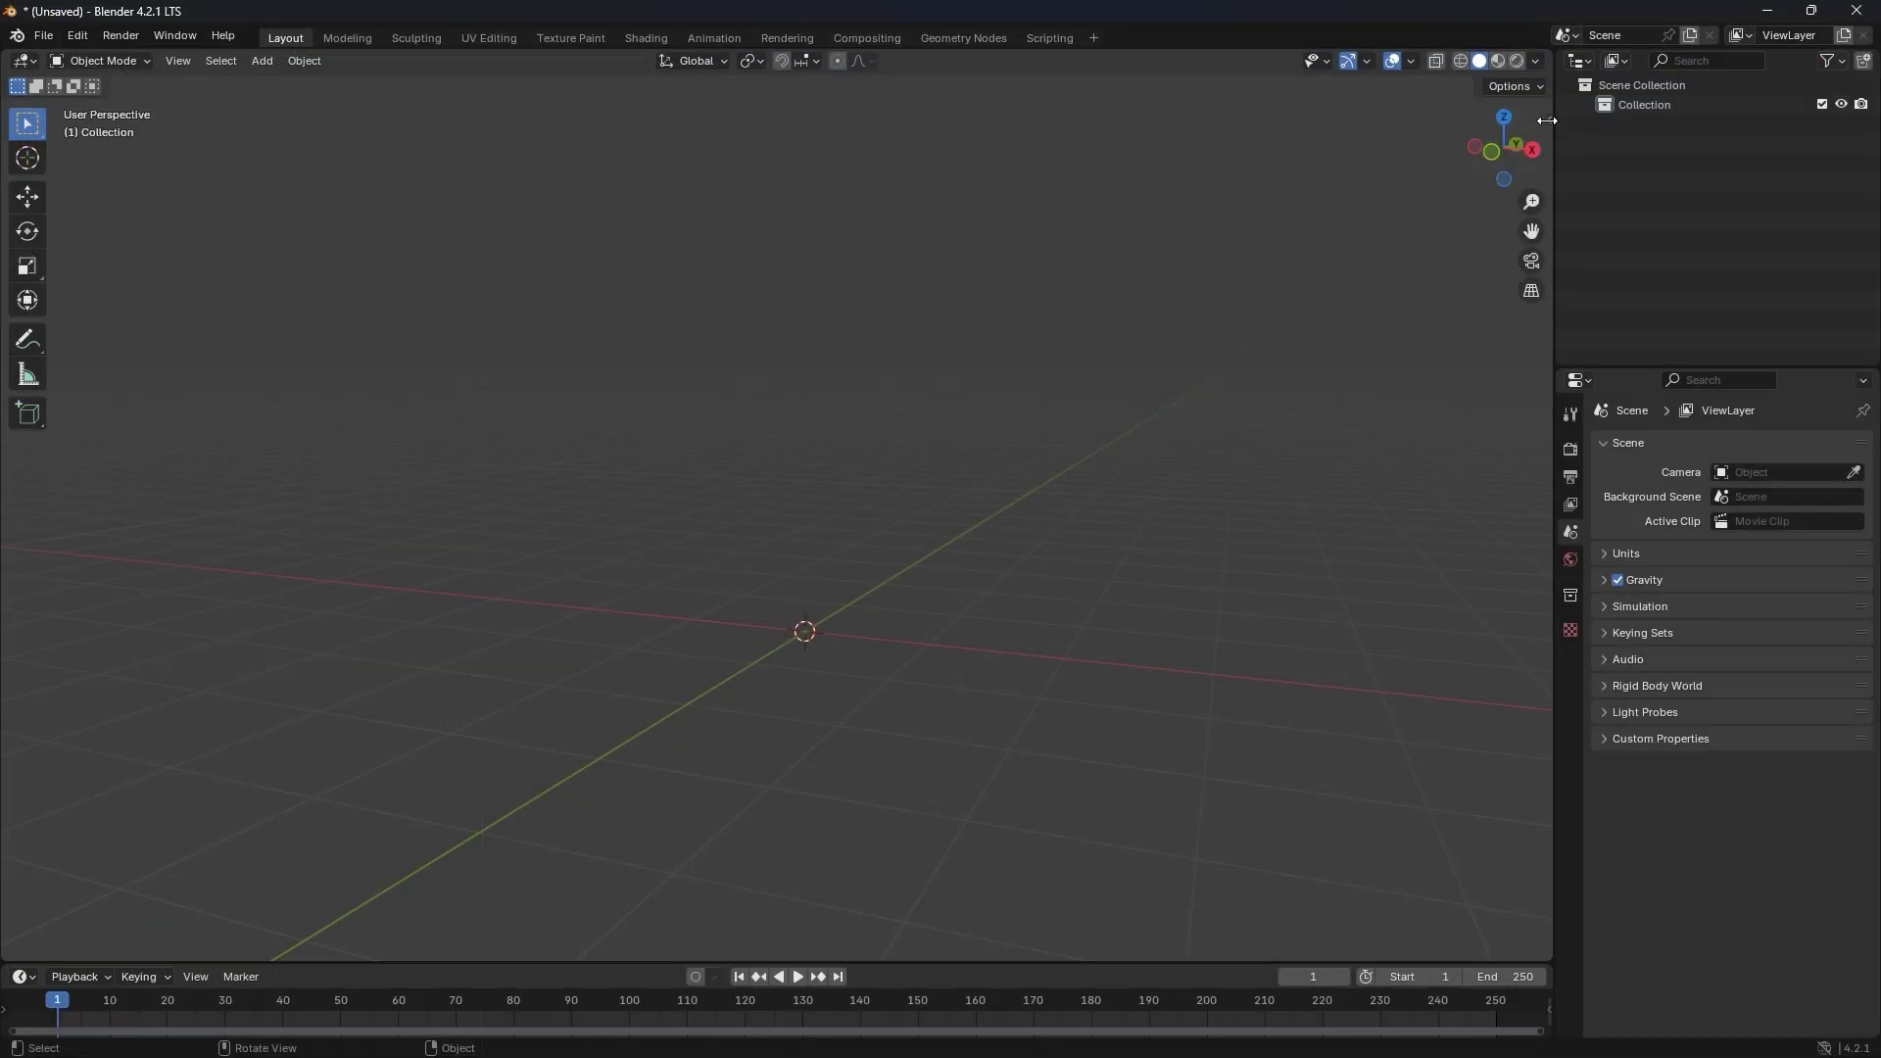
- Switch to Blender and import the Business-F-0001.fbx character with the CC/iC Pipeline add-on
{"action": "left_click", "coordinate": [1547, 119]}
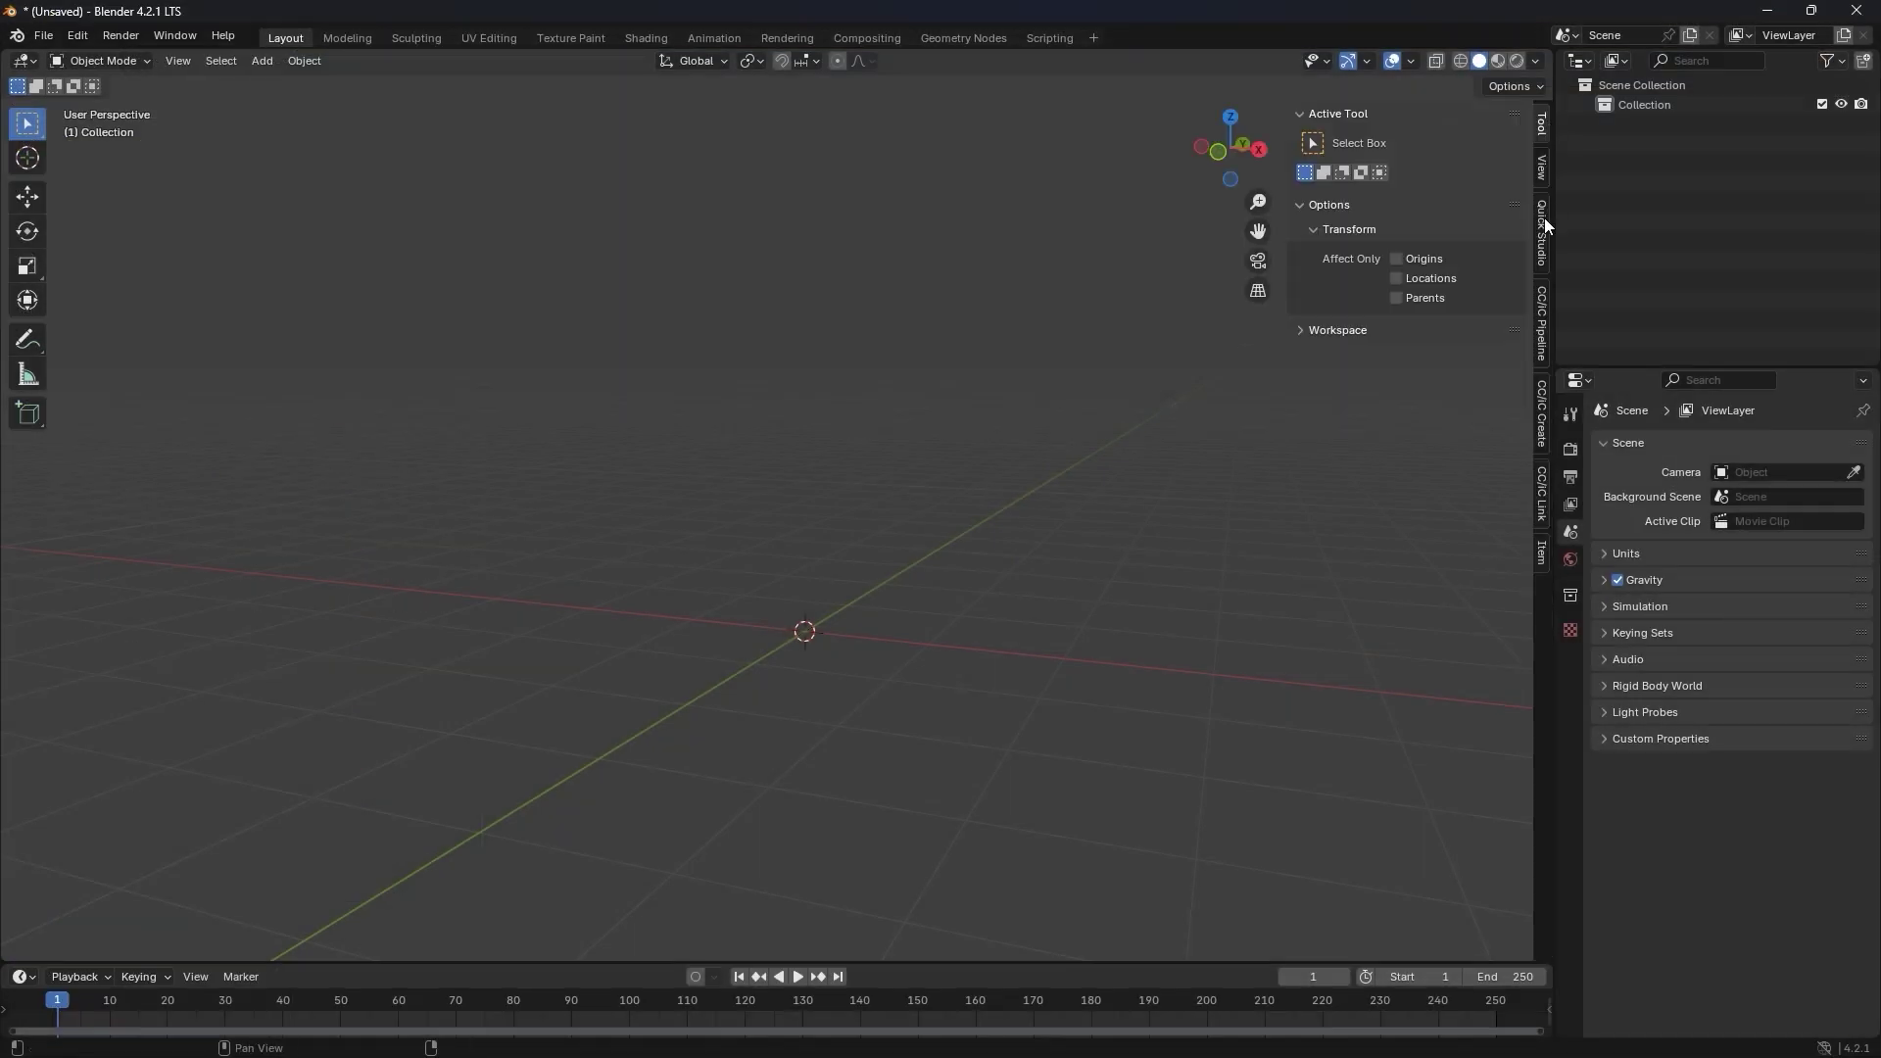
{"action": "left_click", "coordinate": [1543, 331]}
{"action": "left_click", "coordinate": [1426, 275]}
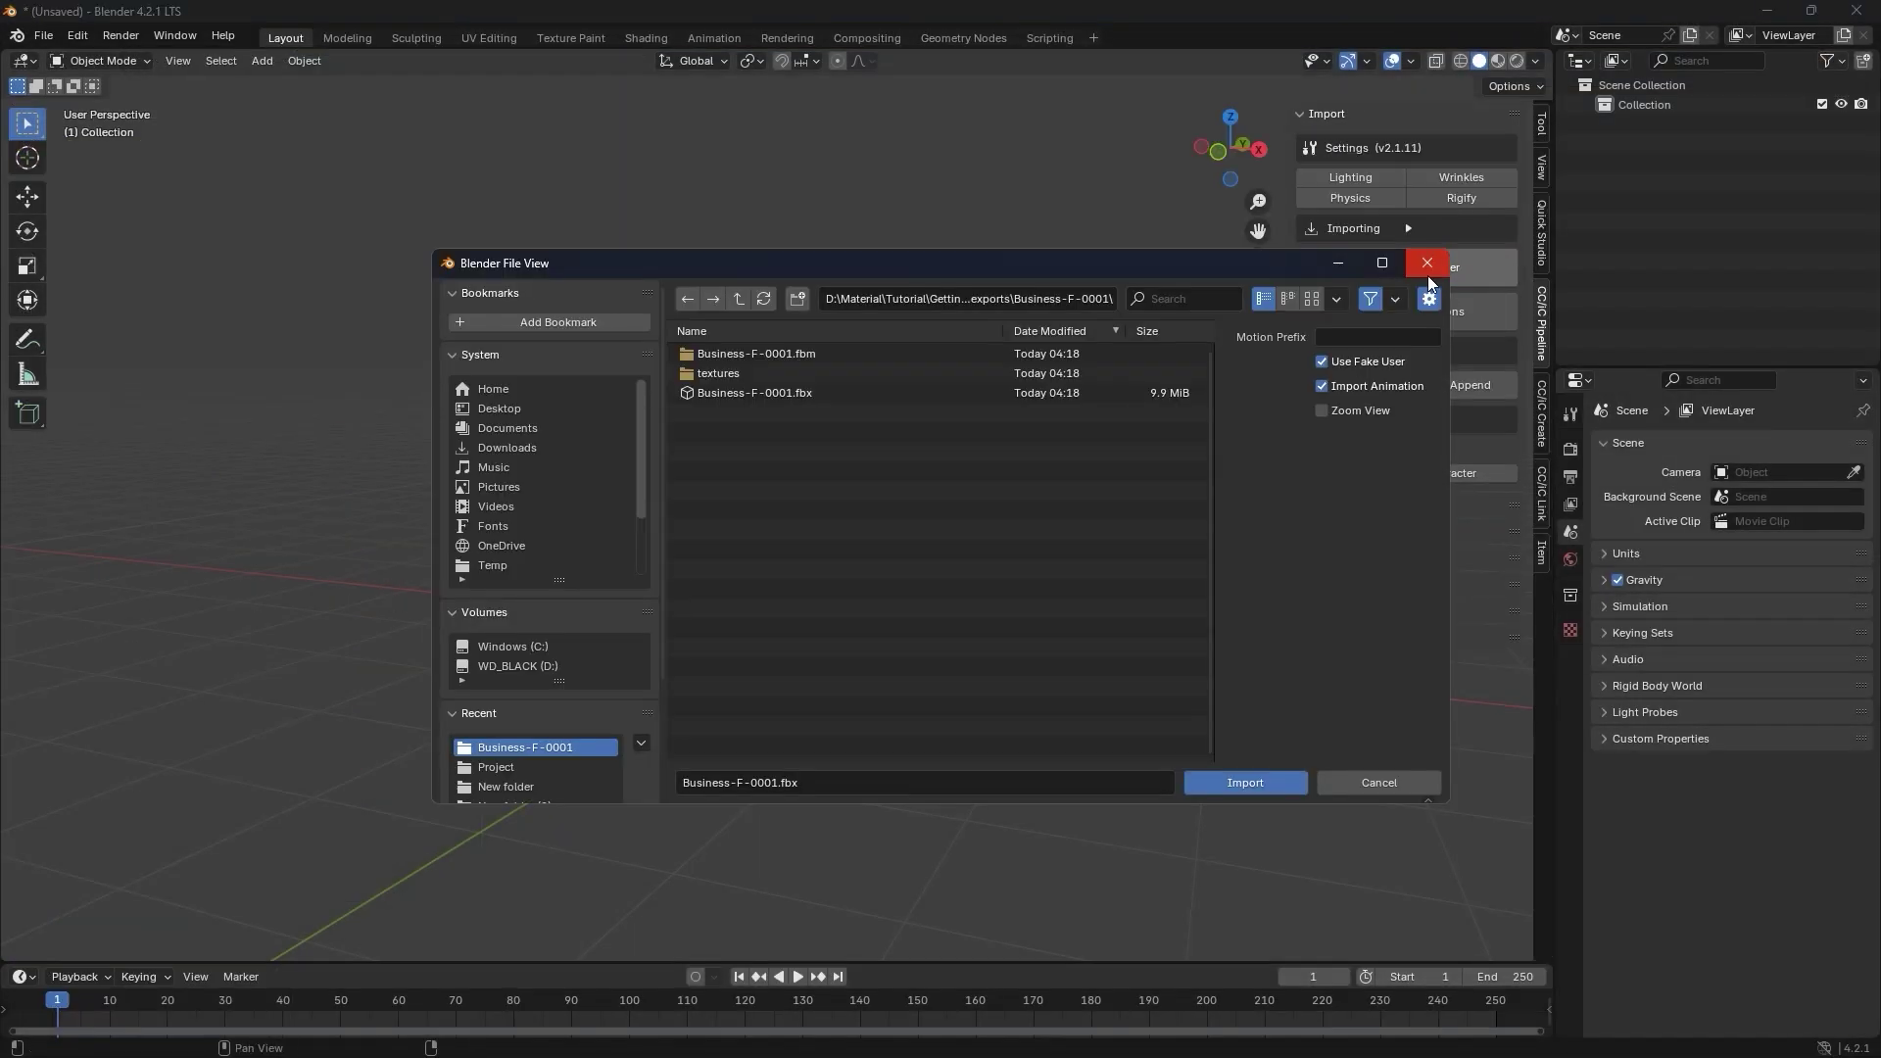
{"action": "left_click", "coordinate": [780, 394]}
{"action": "left_click", "coordinate": [1268, 781]}
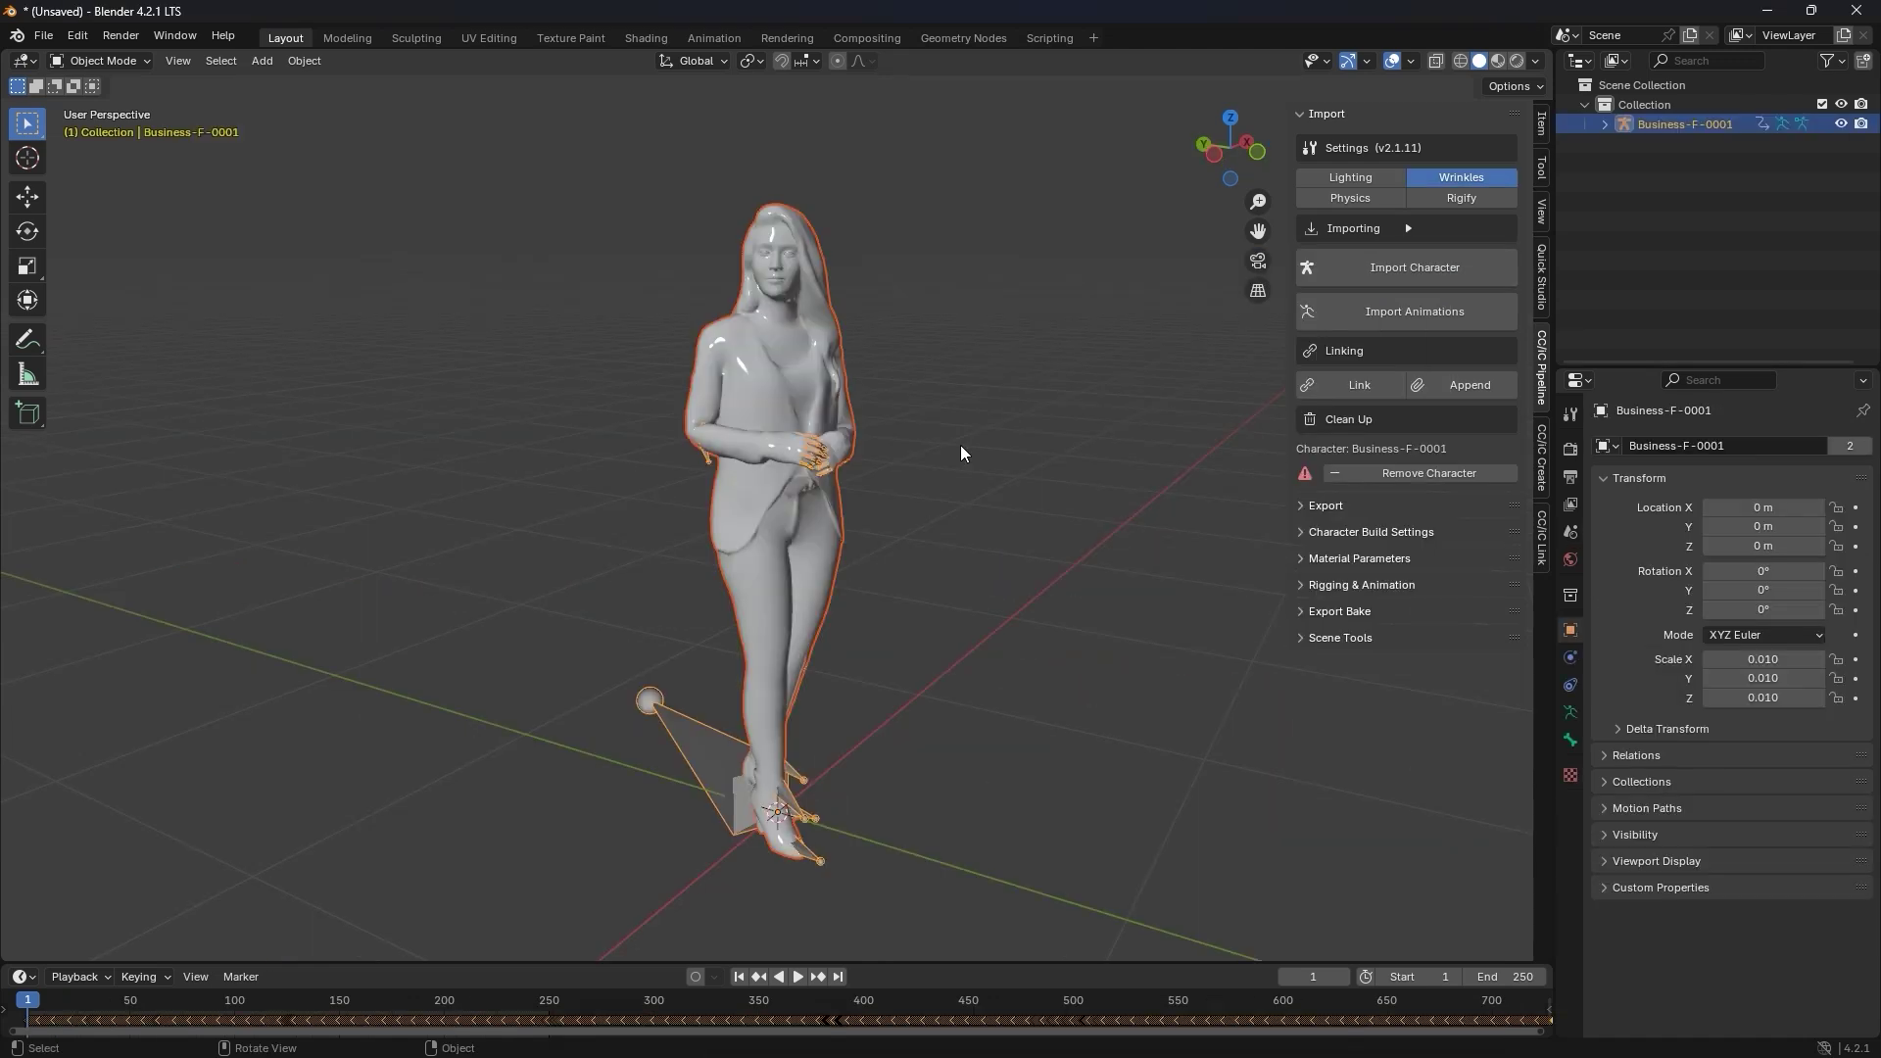
- Scrub through the character's animation, return to the first frame, and show the viewport in Material Preview with nothing selected
{"action": "left_click_drag", "start_coordinate": [27, 1013], "coordinate": [596, 1026]}
{"action": "left_click", "coordinate": [742, 979]}
{"action": "left_click", "coordinate": [1497, 61]}
{"action": "left_click", "coordinate": [645, 545]}
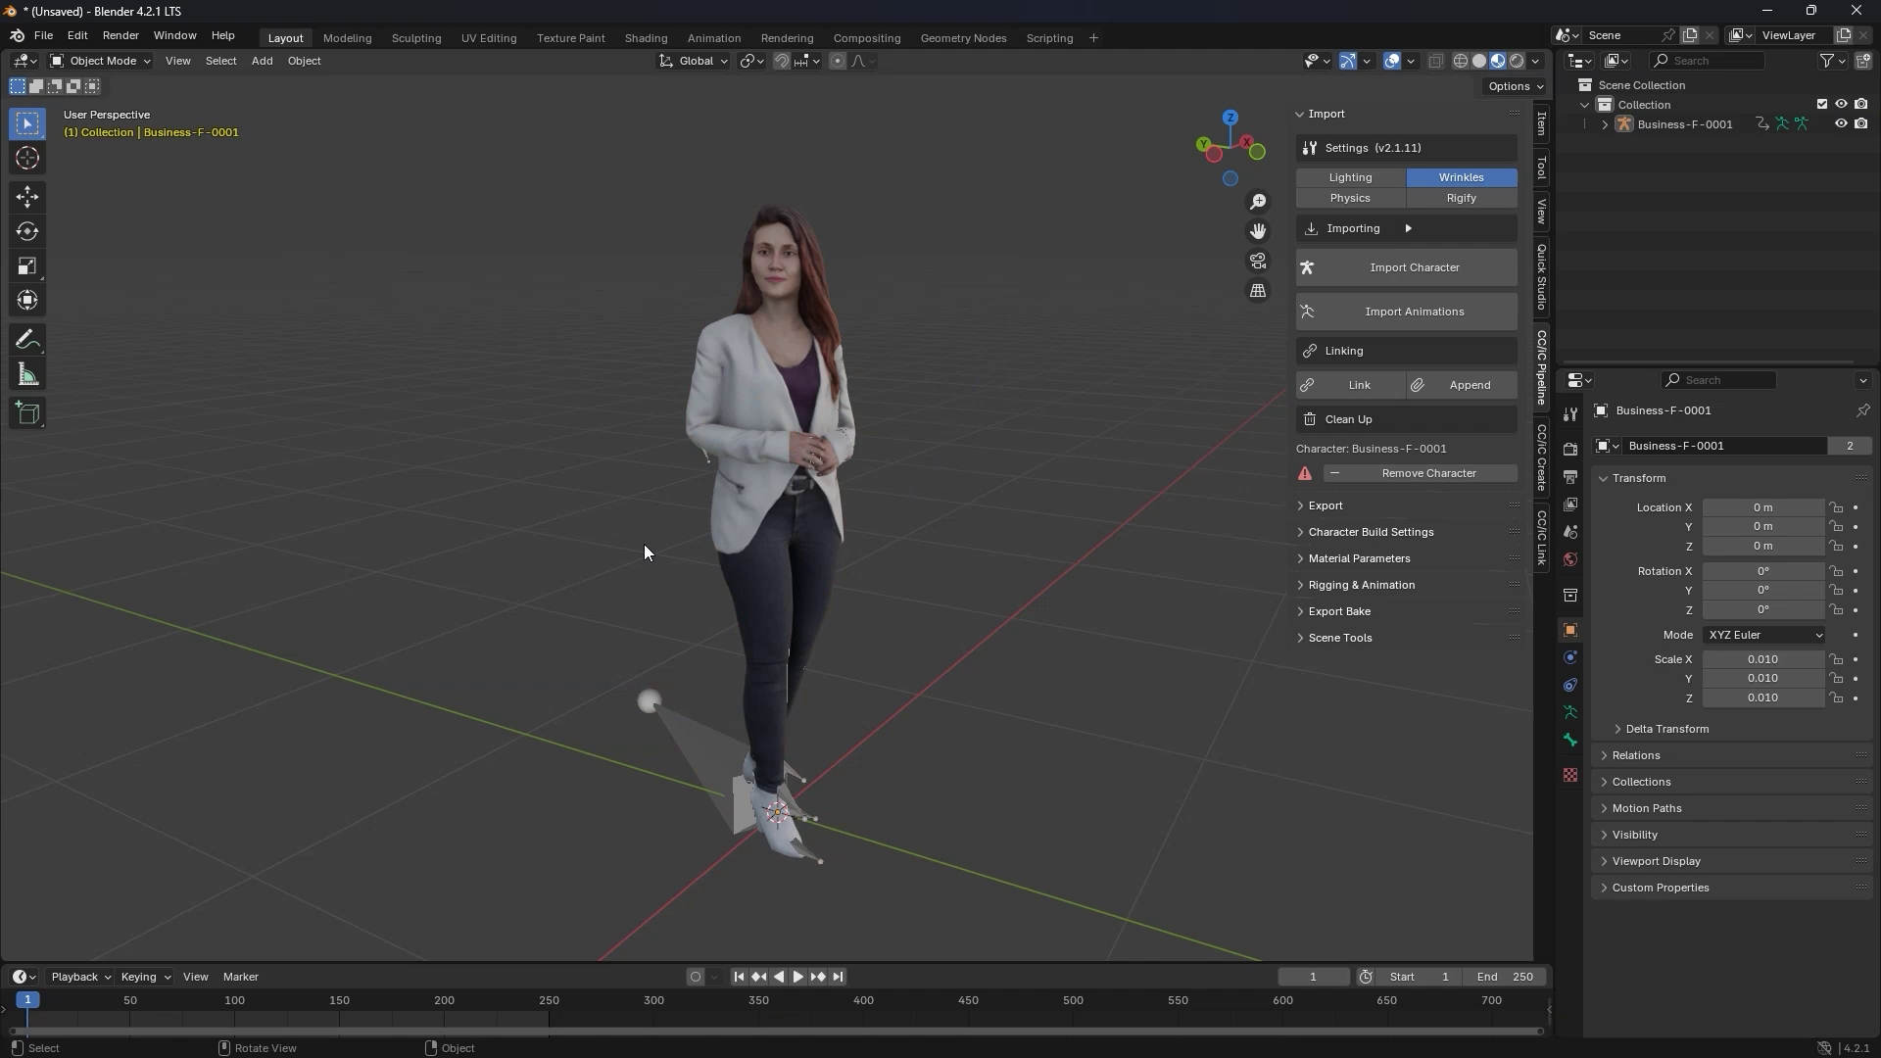
- Switch to the Shading workspace, select the character's body mesh and frame its material nodes
{"action": "left_click", "coordinate": [649, 39]}
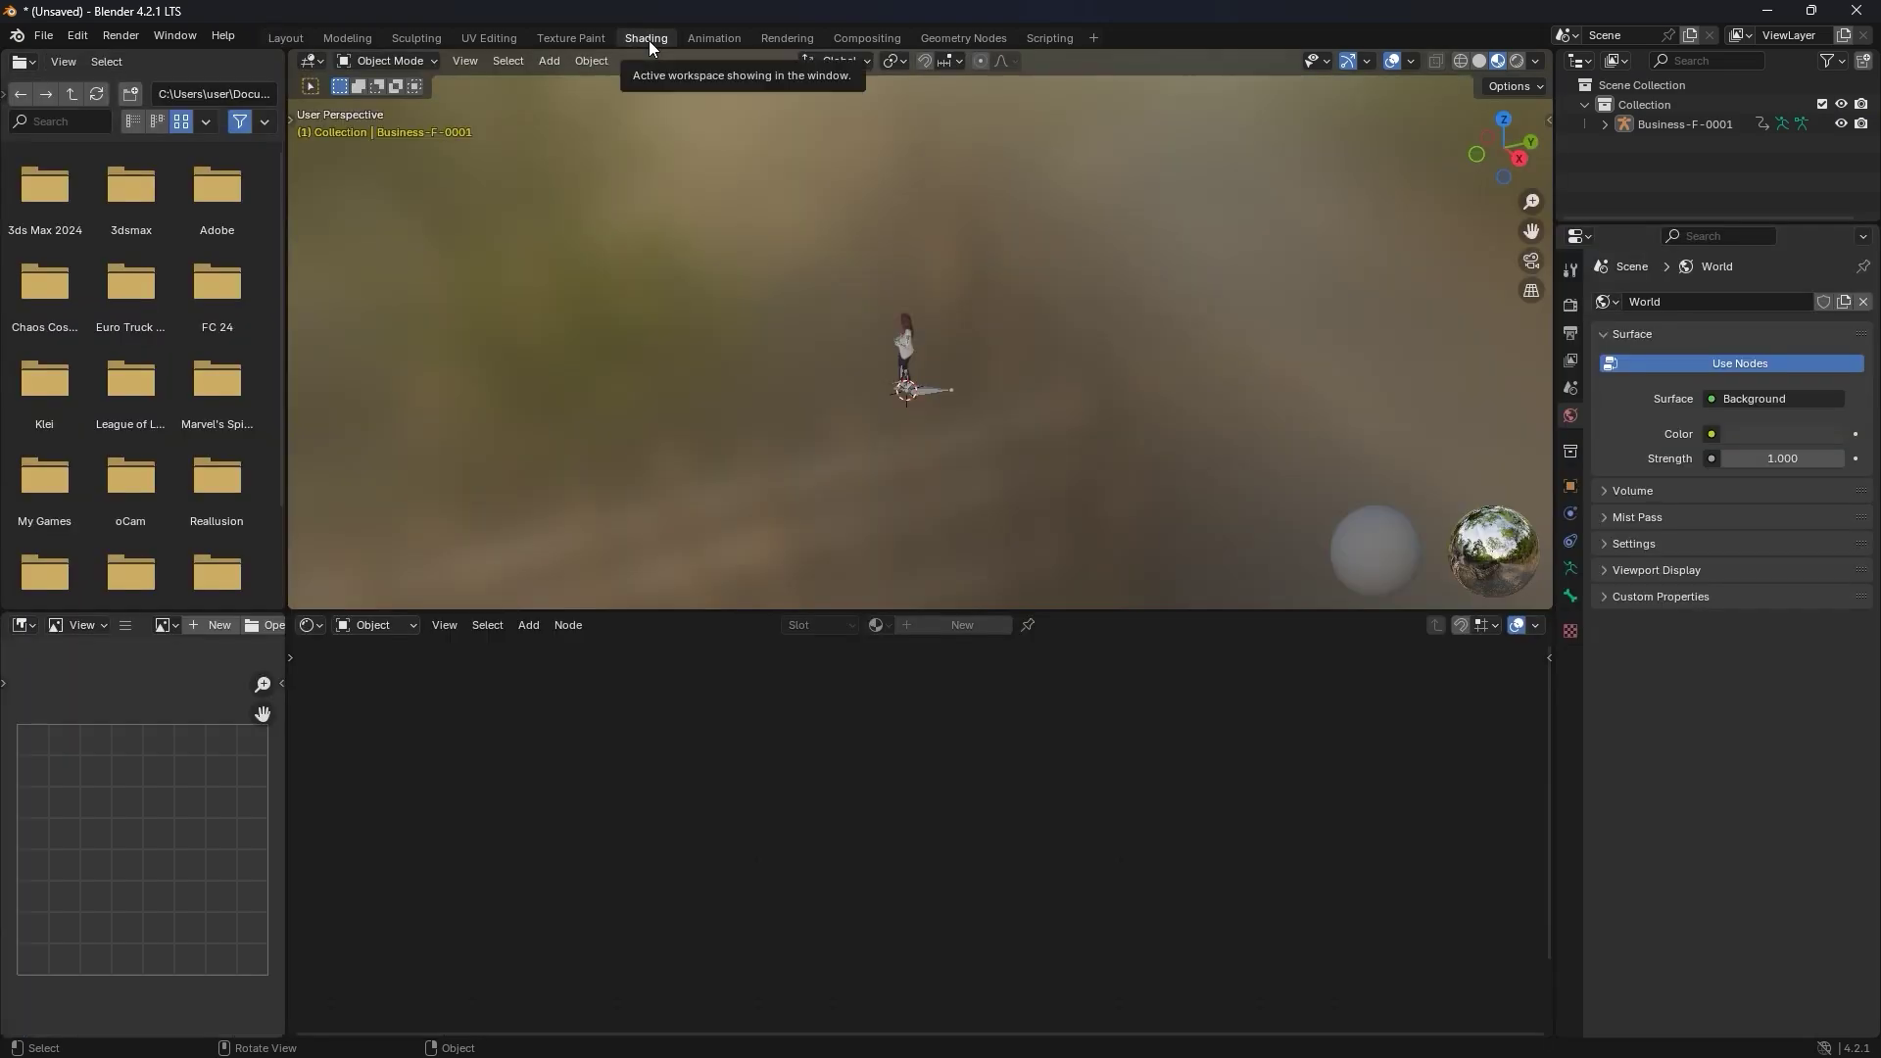
{"action": "middle_click_drag", "start_coordinate": [726, 205], "coordinate": [939, 275]}
{"action": "left_click", "coordinate": [939, 274]}
{"action": "key", "text": "Home"}
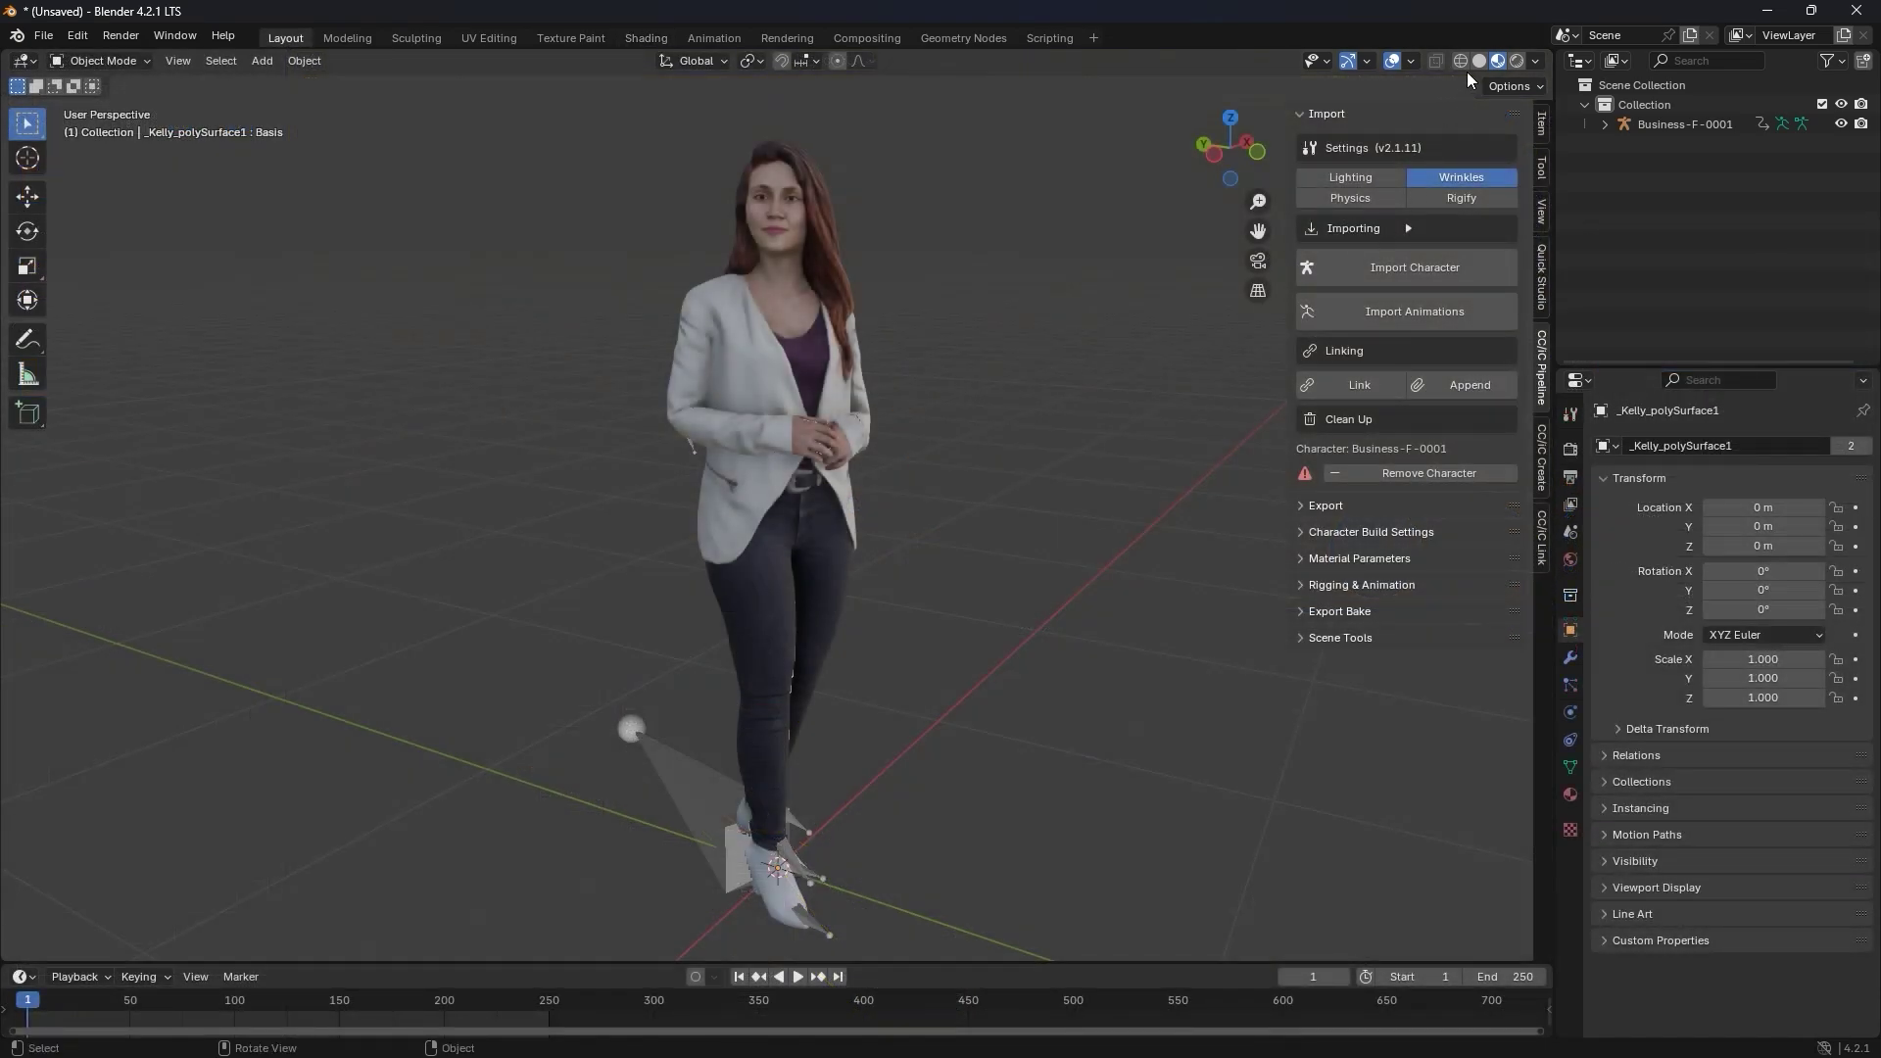
- Inspect the character's topology with the wireframe overlay in Solid and Material Preview shading, and turn the overlay off again
{"action": "left_click", "coordinate": [1479, 60]}
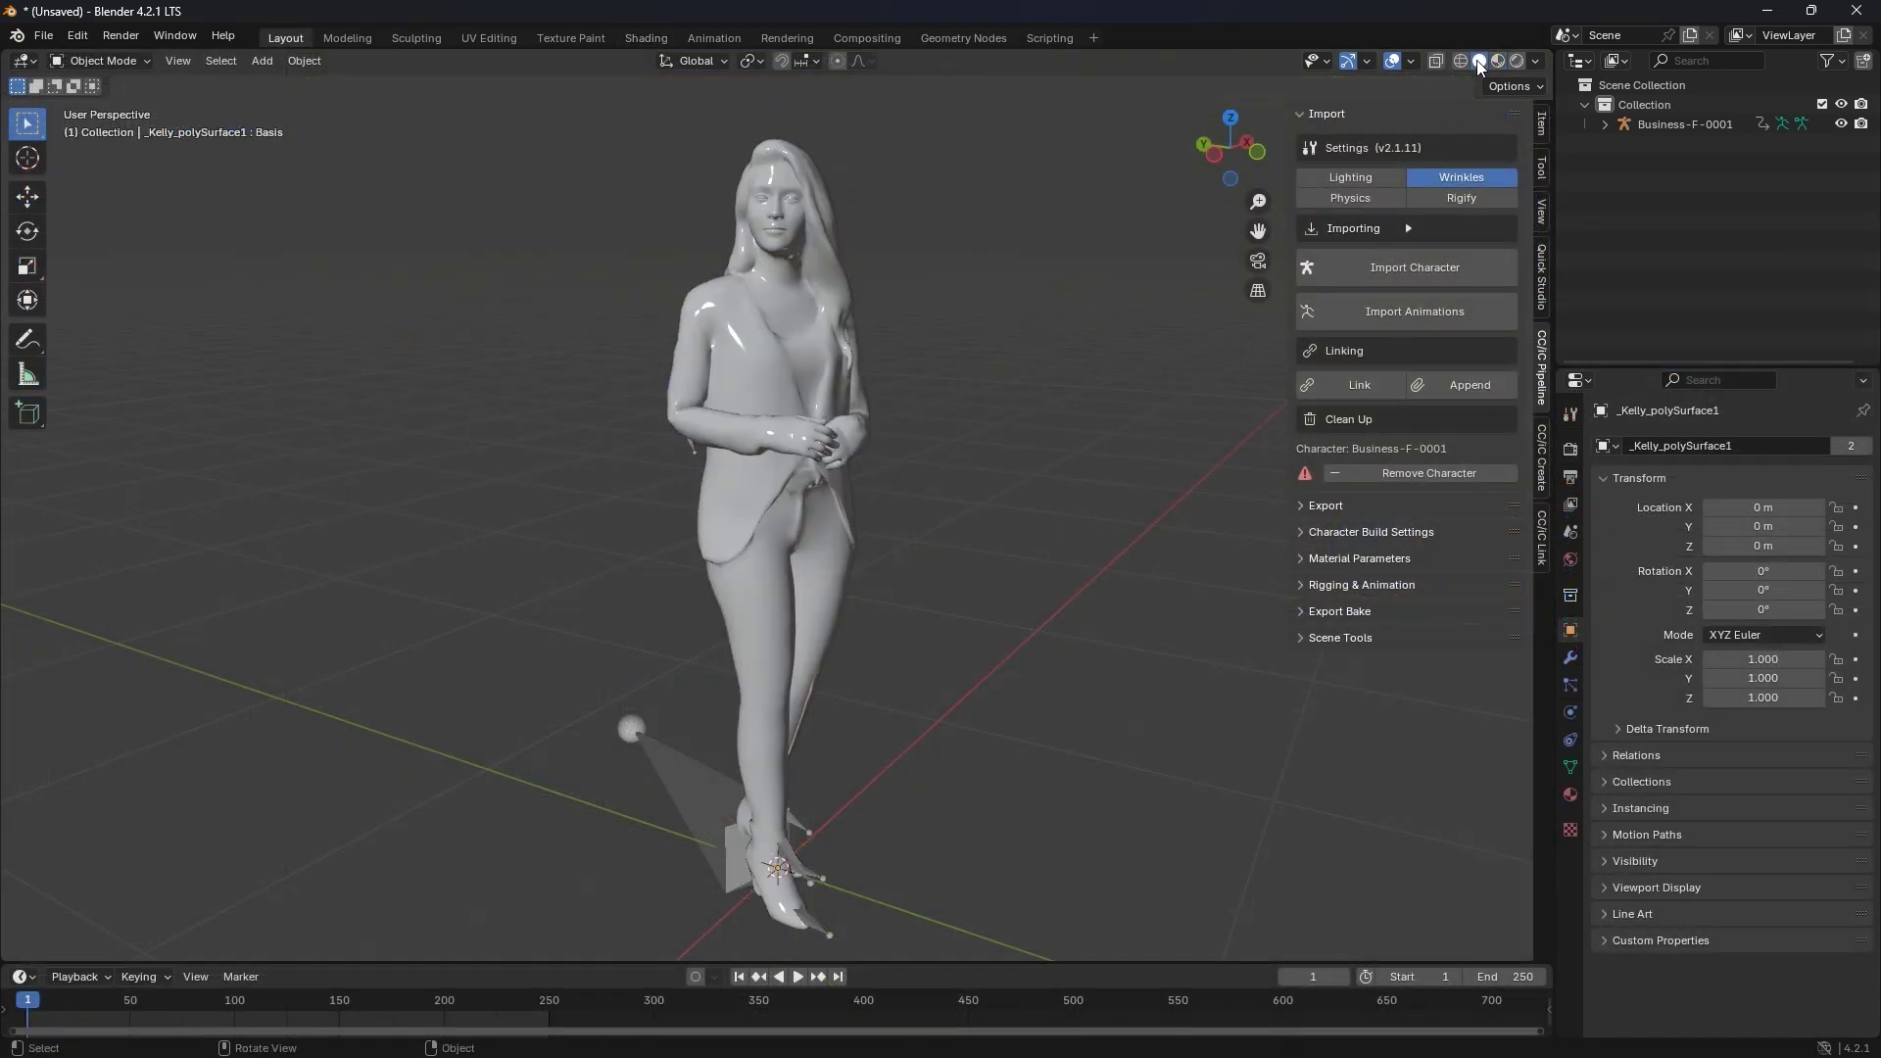
{"action": "left_click", "coordinate": [1411, 61]}
{"action": "left_click", "coordinate": [1290, 393]}
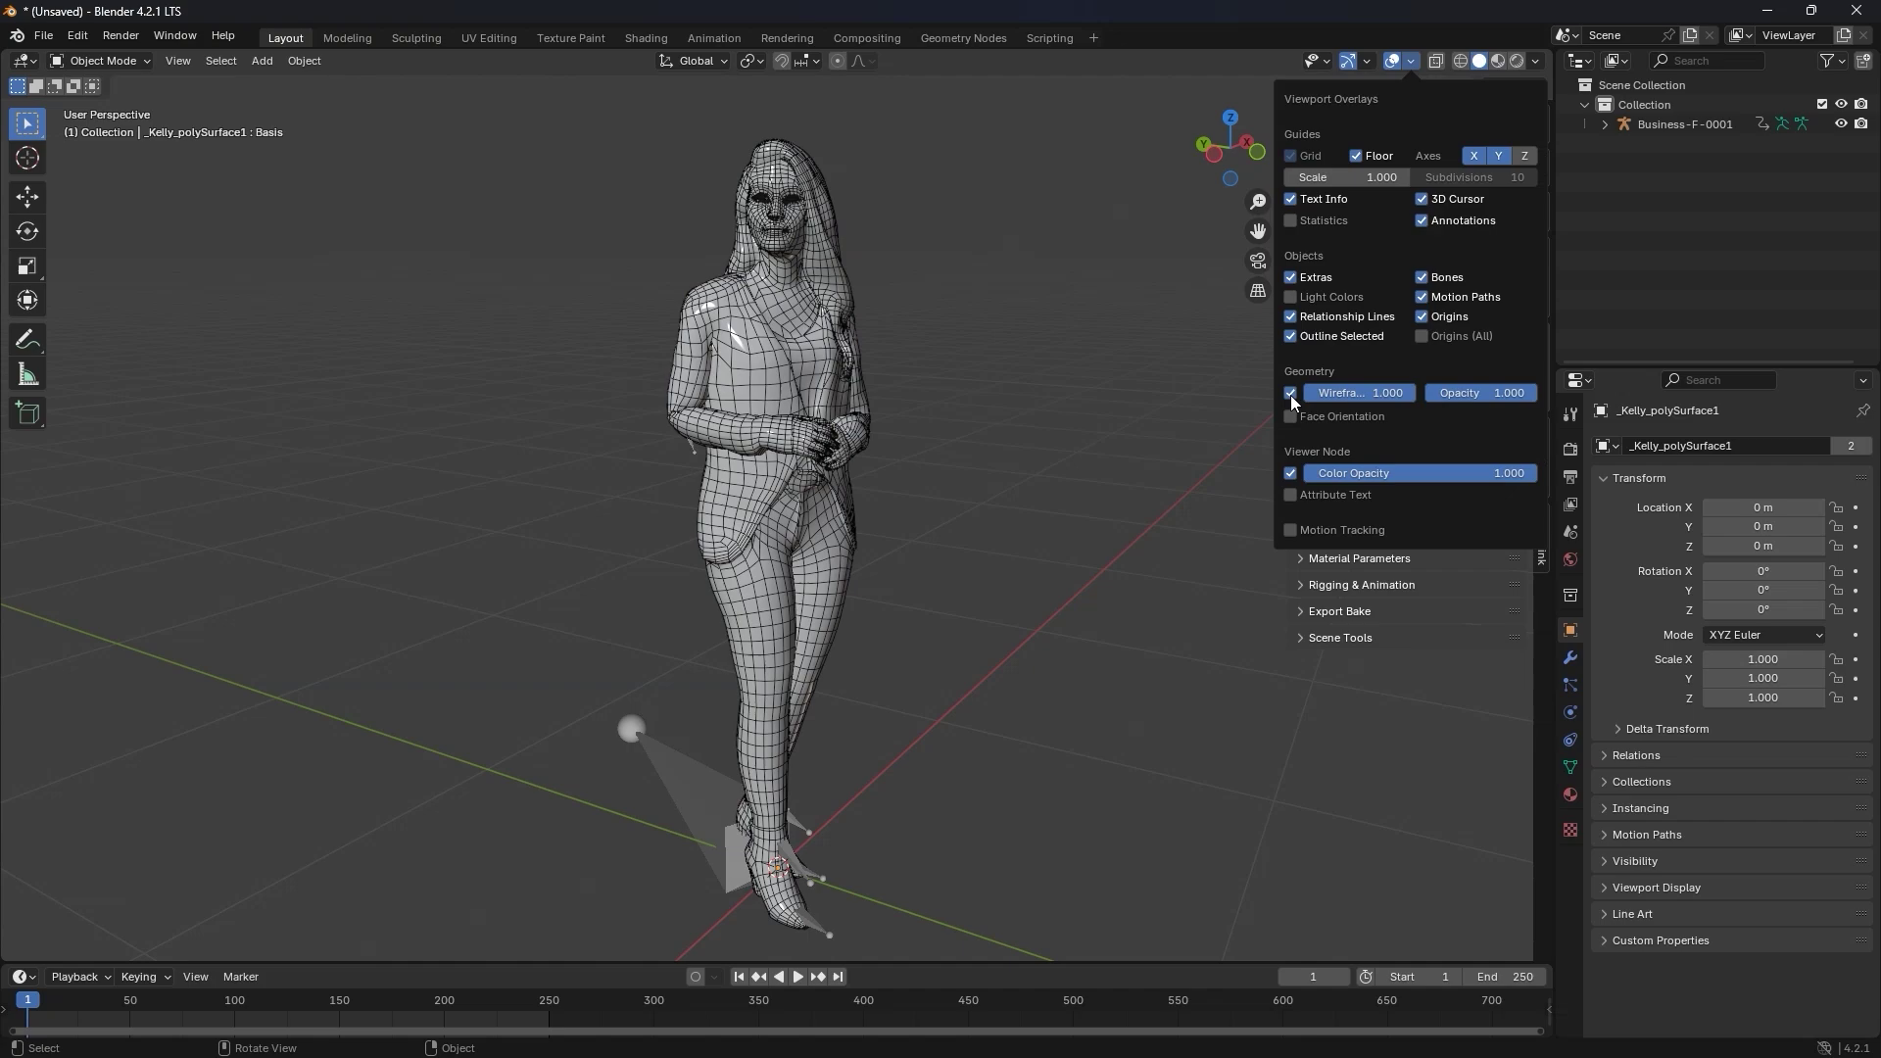
{"action": "middle_click_drag", "start_coordinate": [1011, 379], "coordinate": [59, 426]}
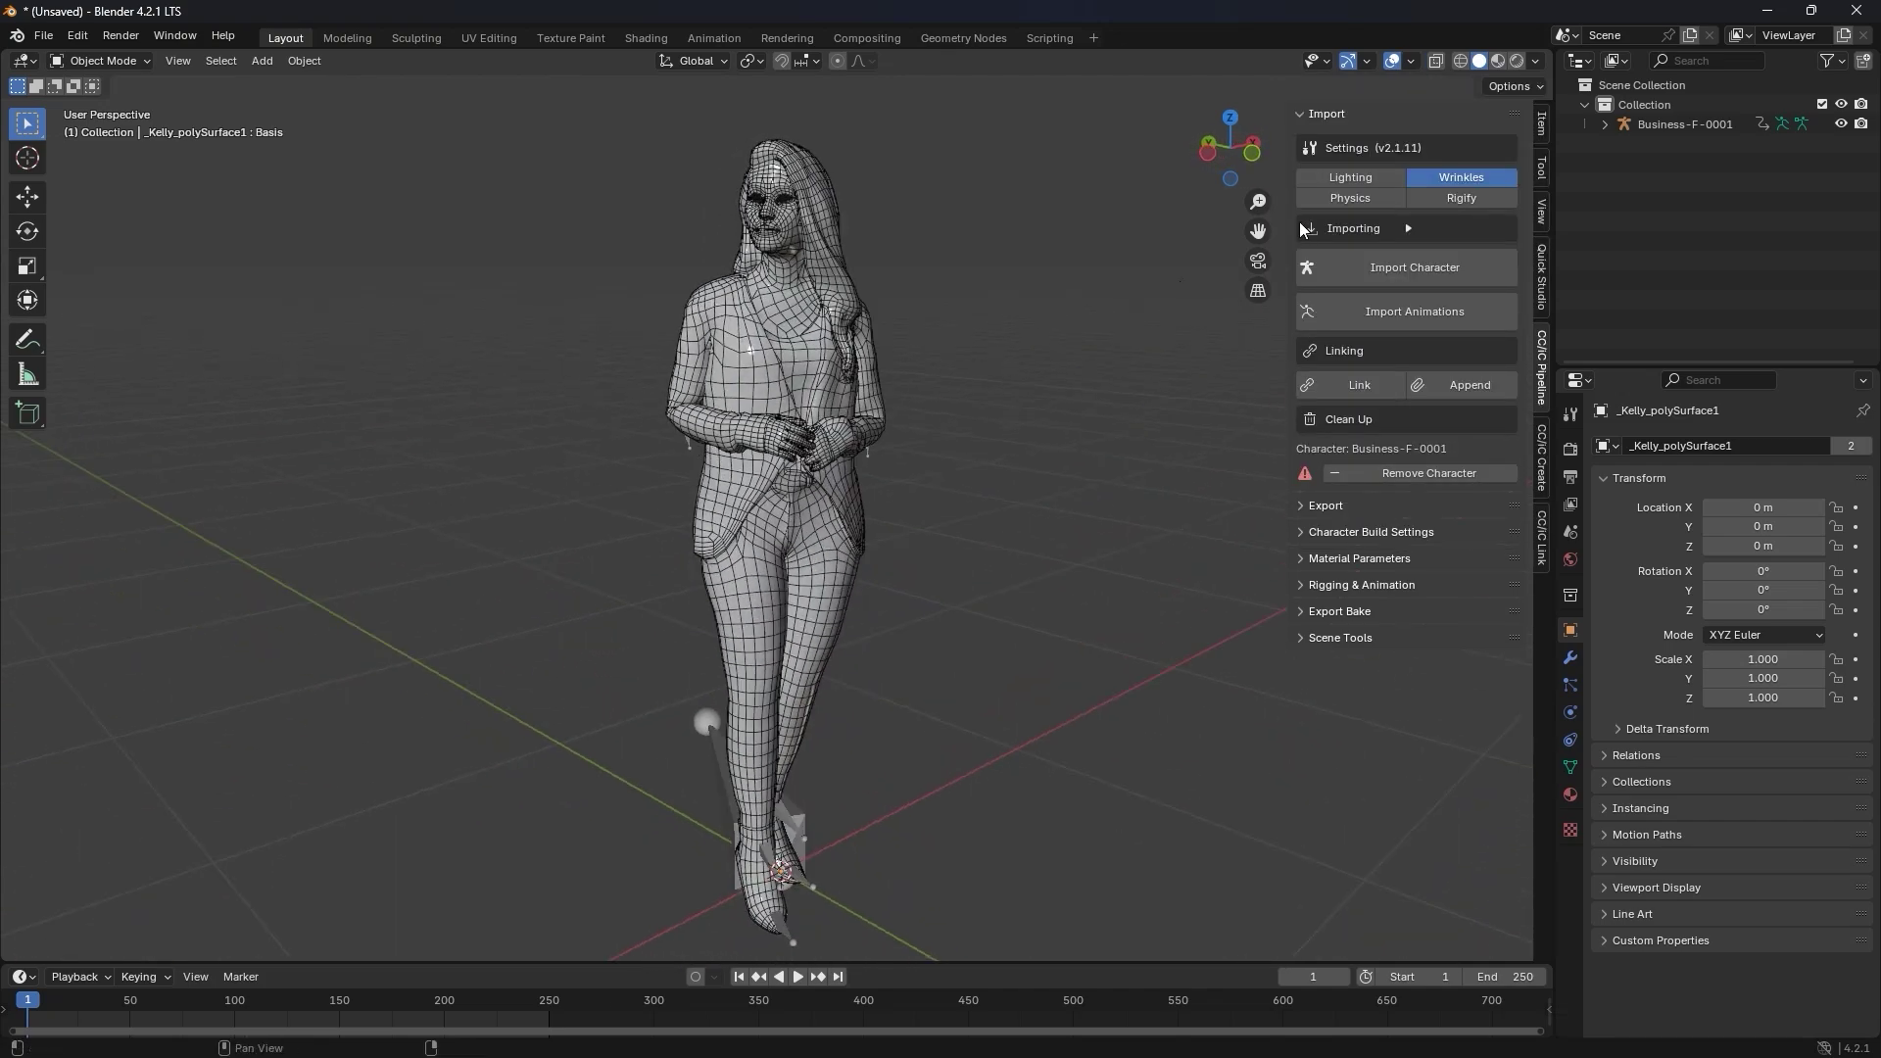
{"action": "left_click", "coordinate": [1498, 61]}
{"action": "left_click", "coordinate": [1411, 61]}
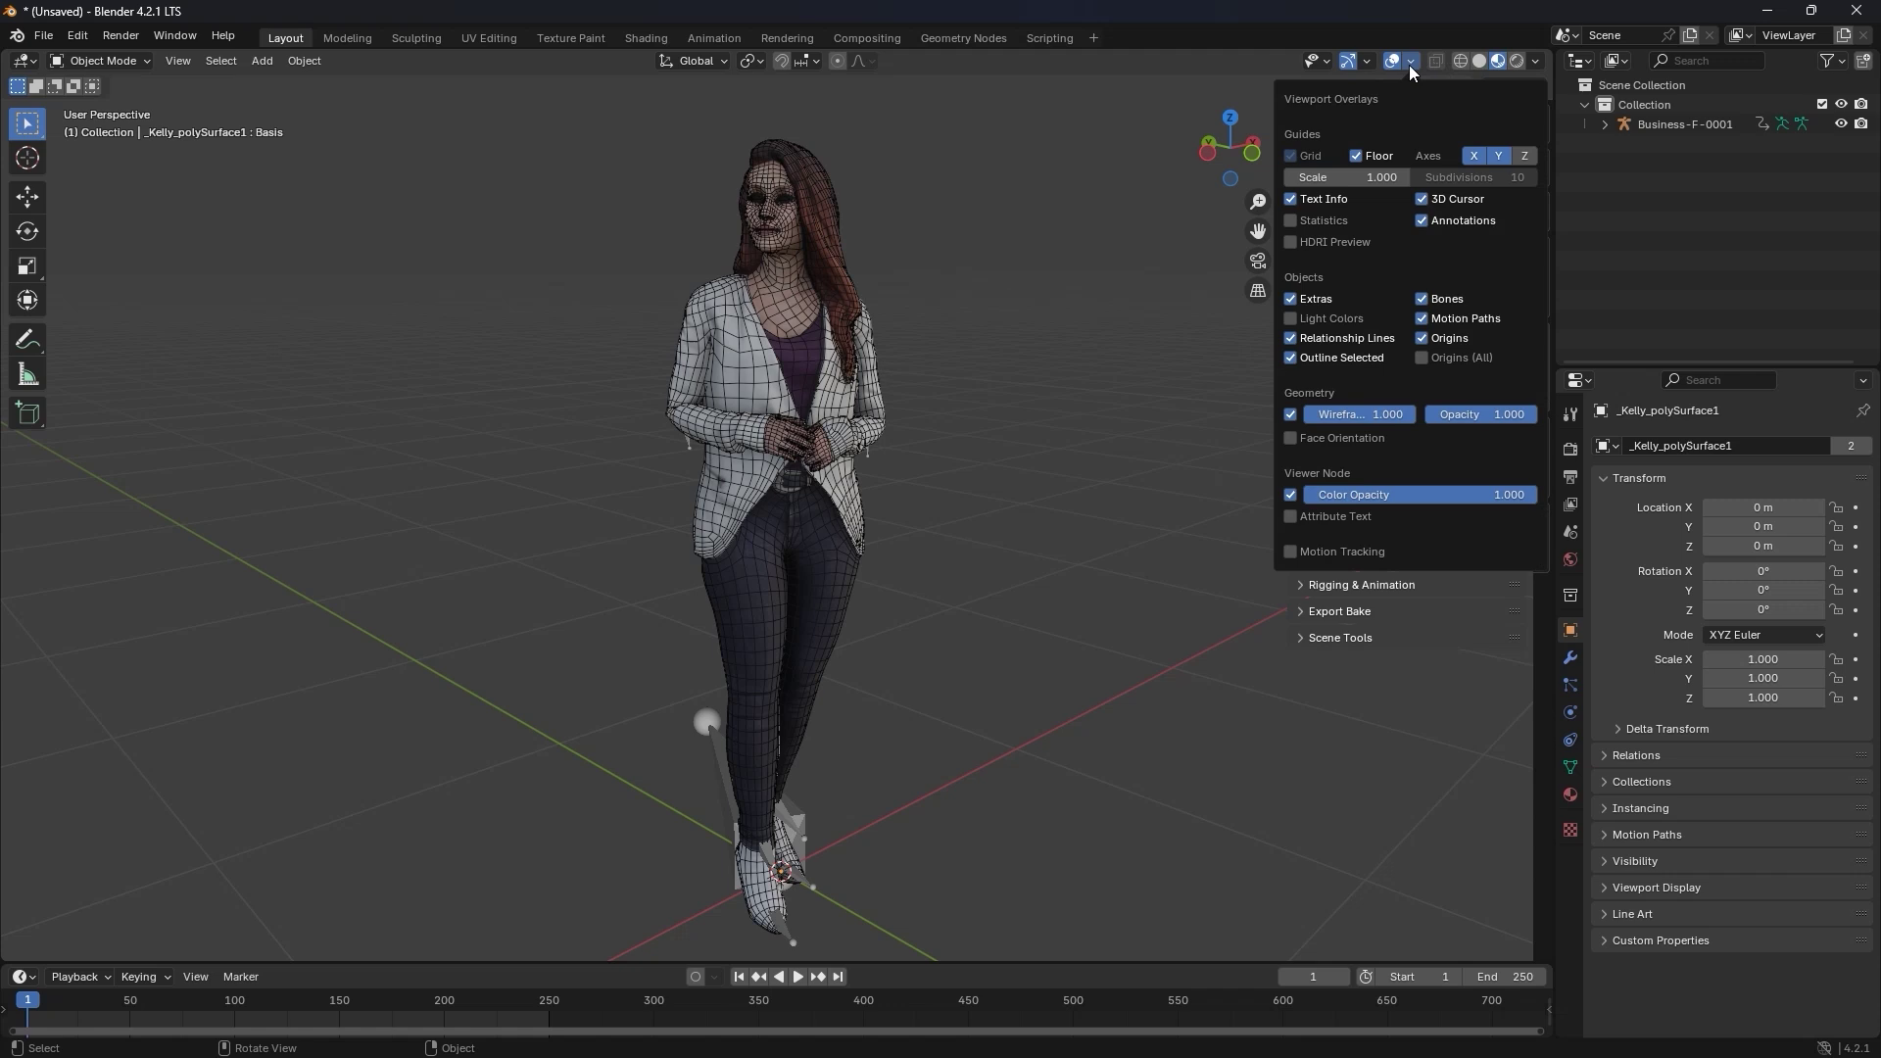
{"action": "left_click", "coordinate": [1291, 415]}
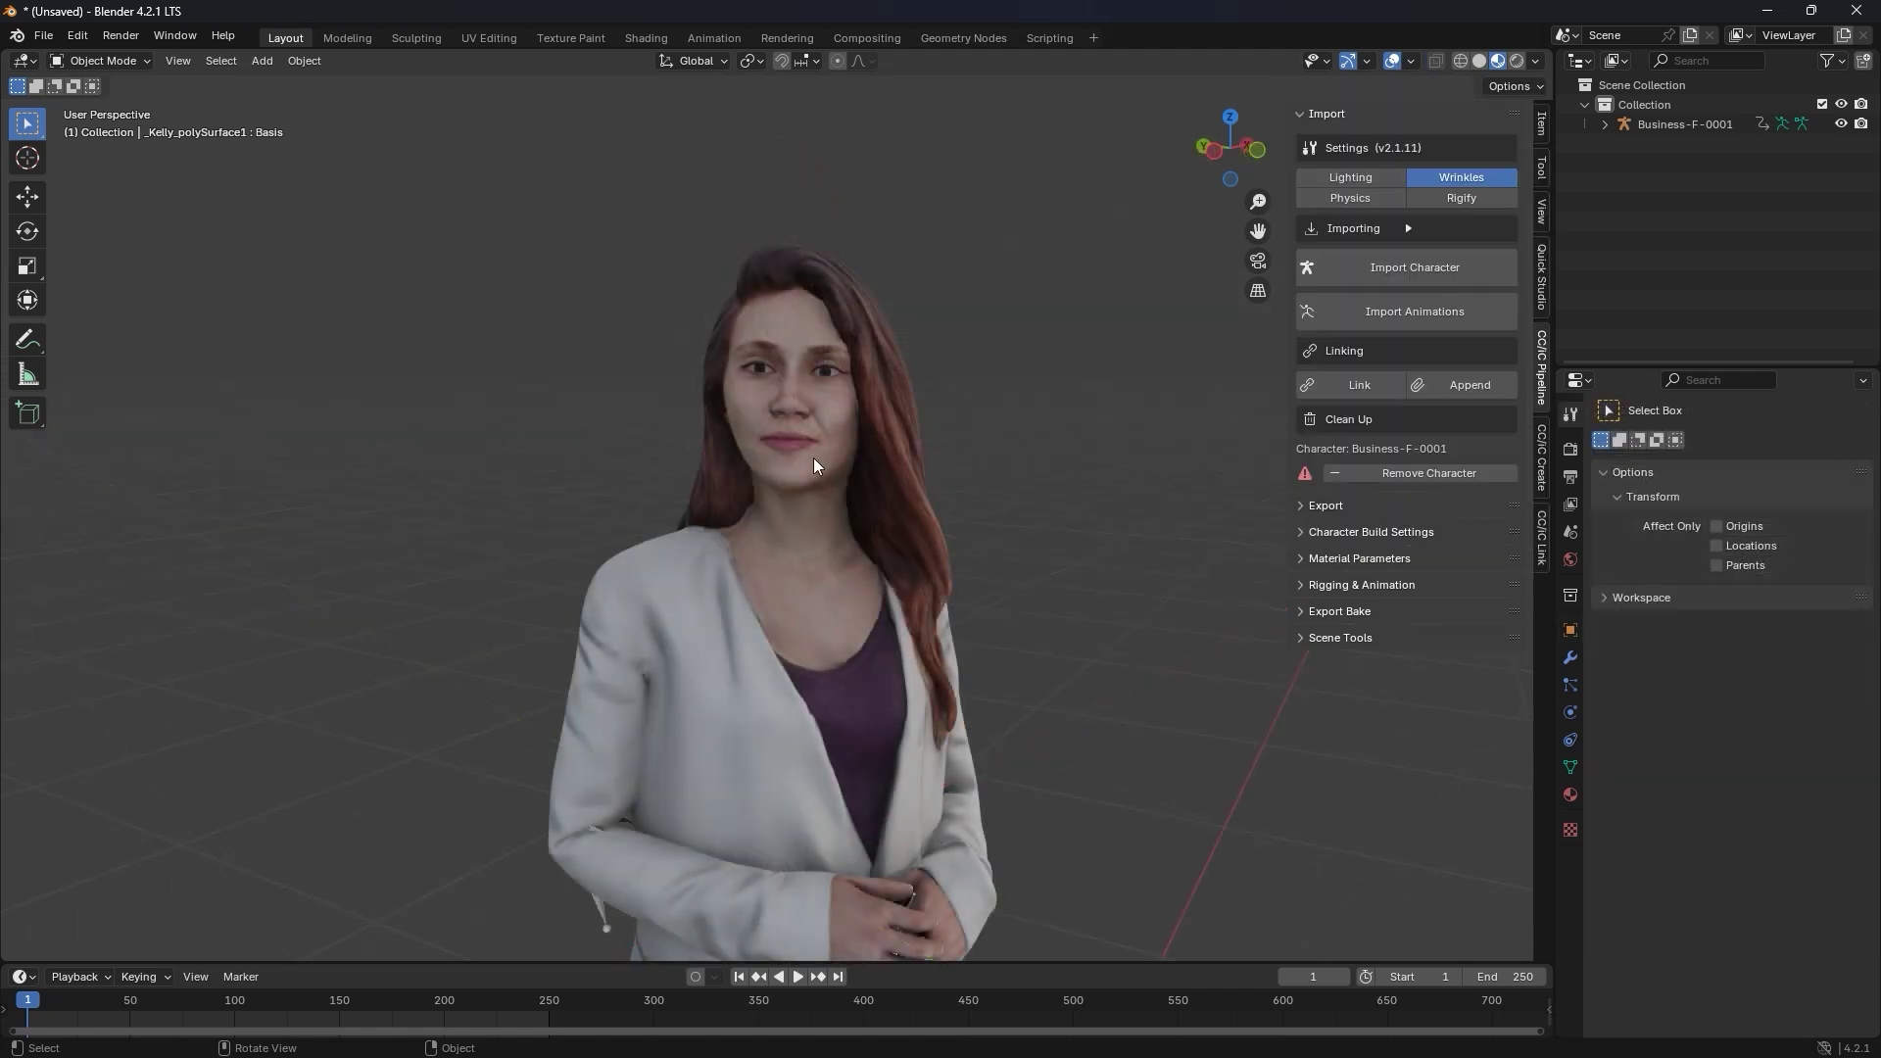
- Examine the body mesh's shape keys, testing Eye_Blink_L and Eye_Blink_R at 1.0 and resetting them to 0
{"action": "left_click", "coordinate": [815, 459]}
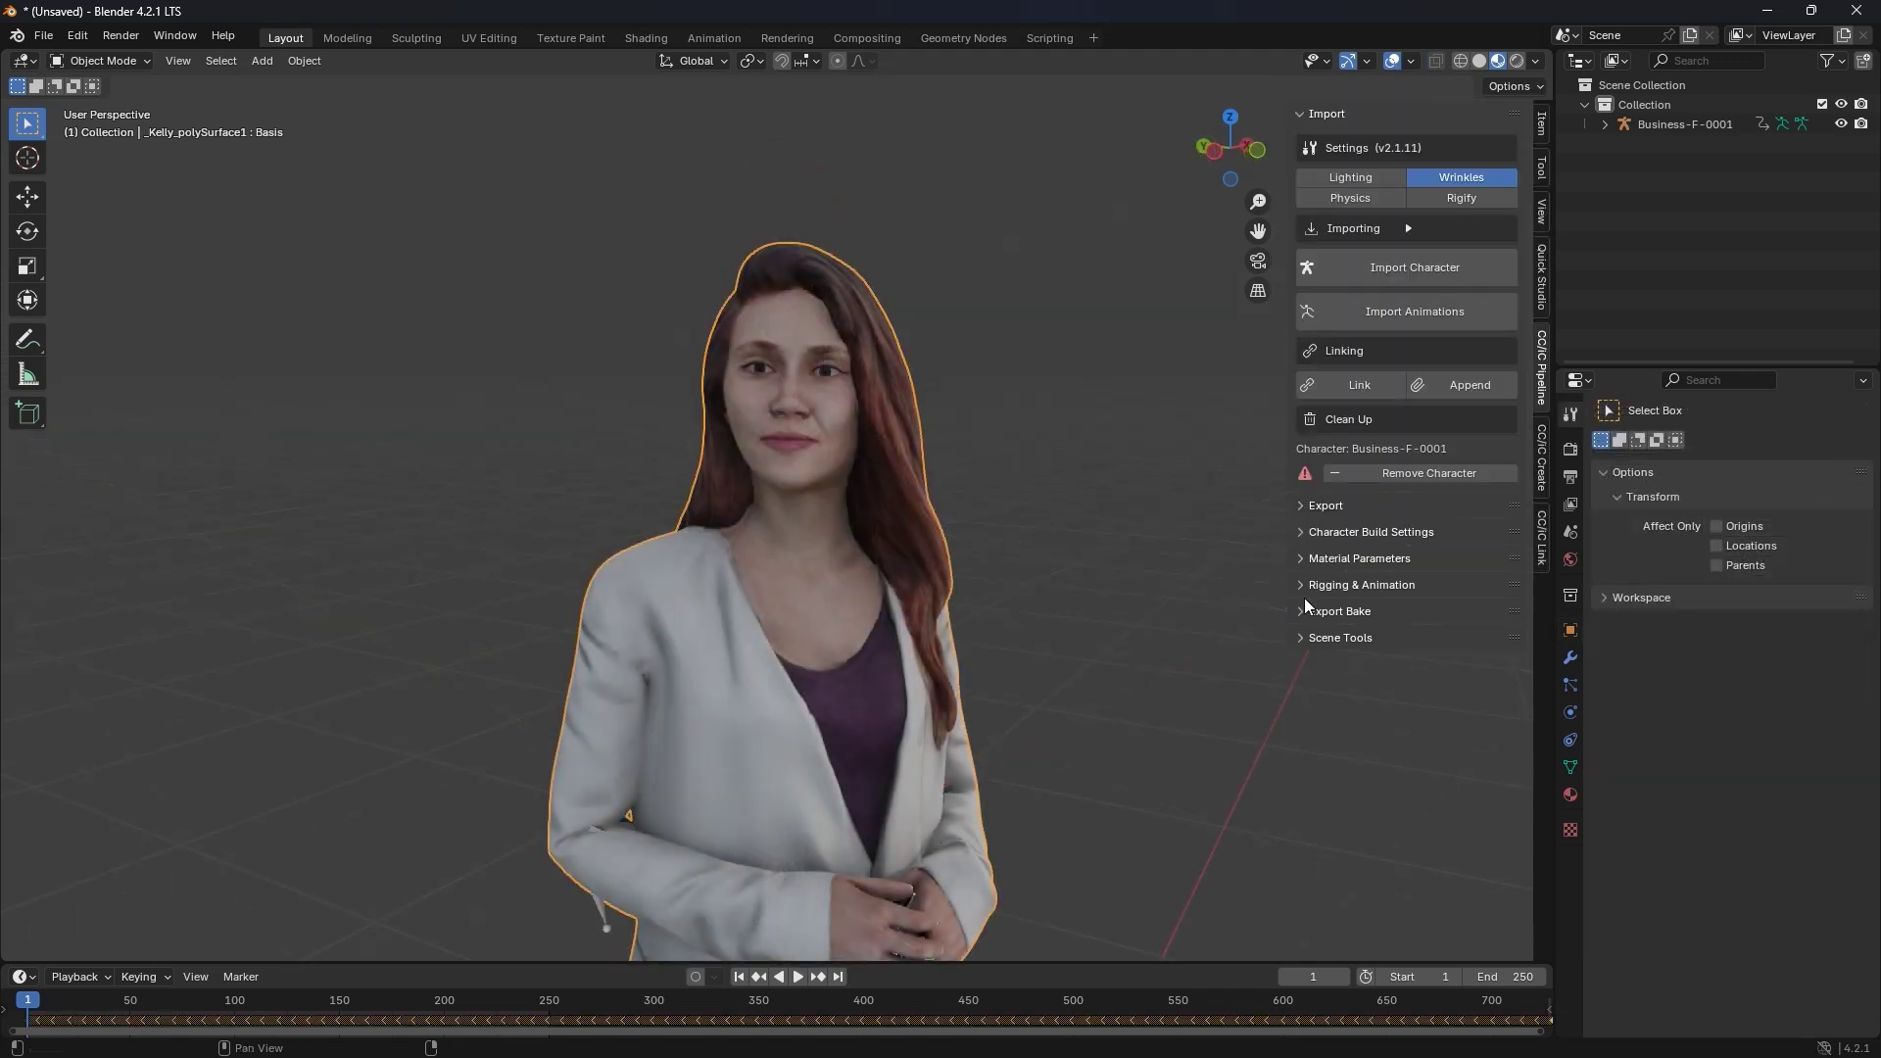
{"action": "left_click", "coordinate": [1571, 767]}
{"action": "left_click_drag", "start_coordinate": [1728, 504], "coordinate": [1729, 1044]}
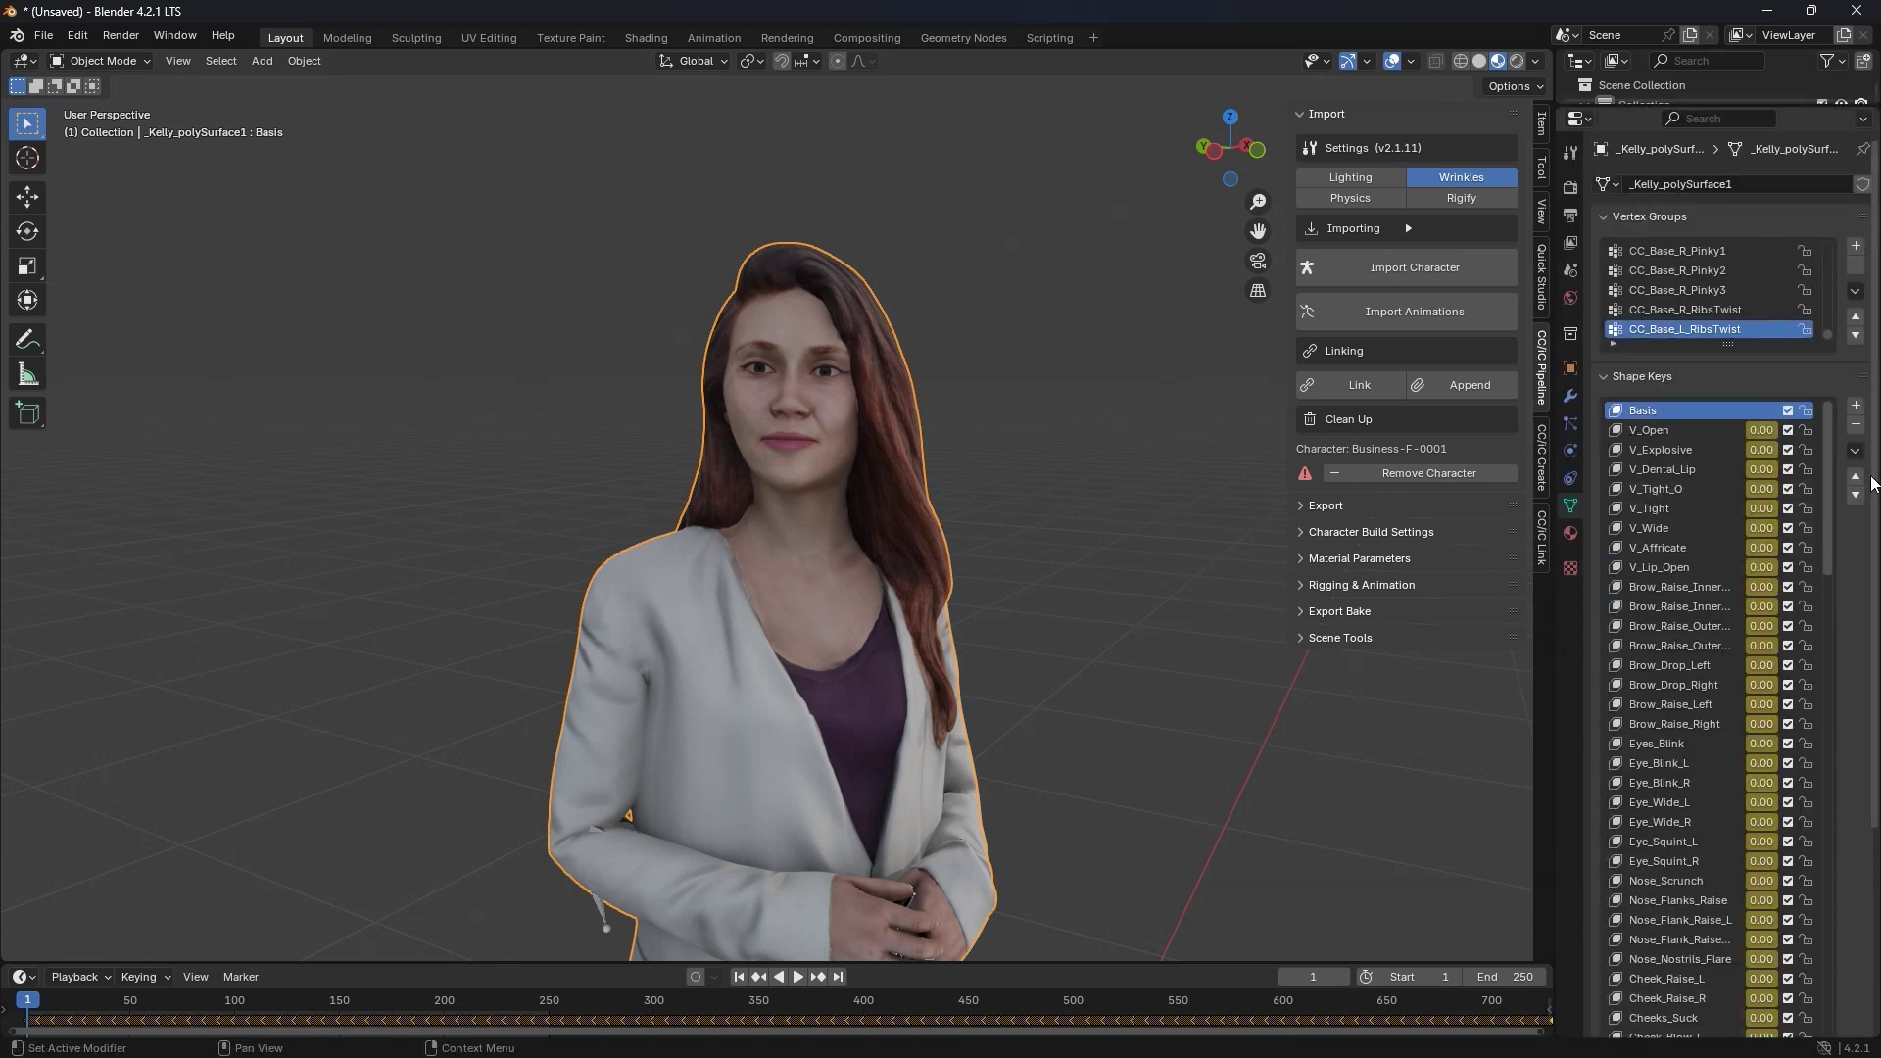
{"action": "scroll", "coordinate": [1666, 588], "scroll_direction": "down", "scroll_amount": 4}
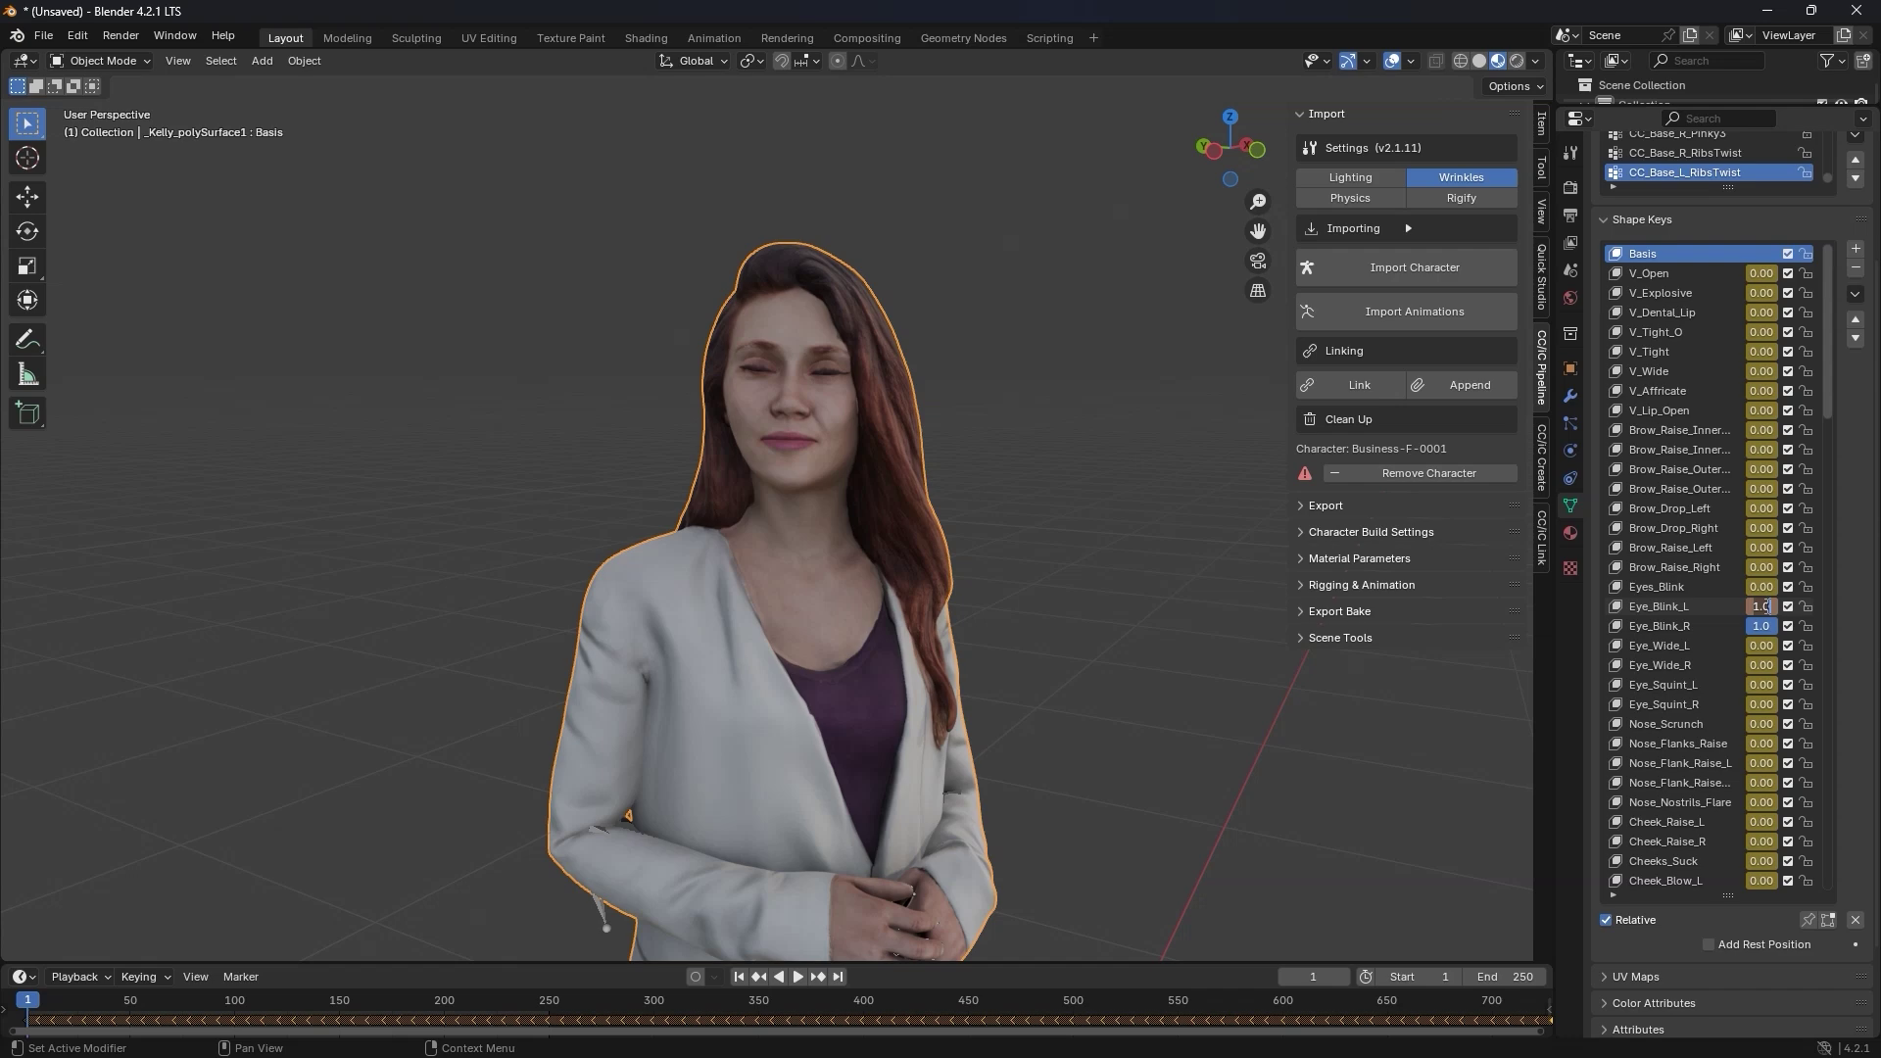
{"action": "type", "text": "0"}
{"action": "key", "text": "Return"}
{"action": "left_click_drag", "start_coordinate": [1826, 355], "coordinate": [1820, 489]}
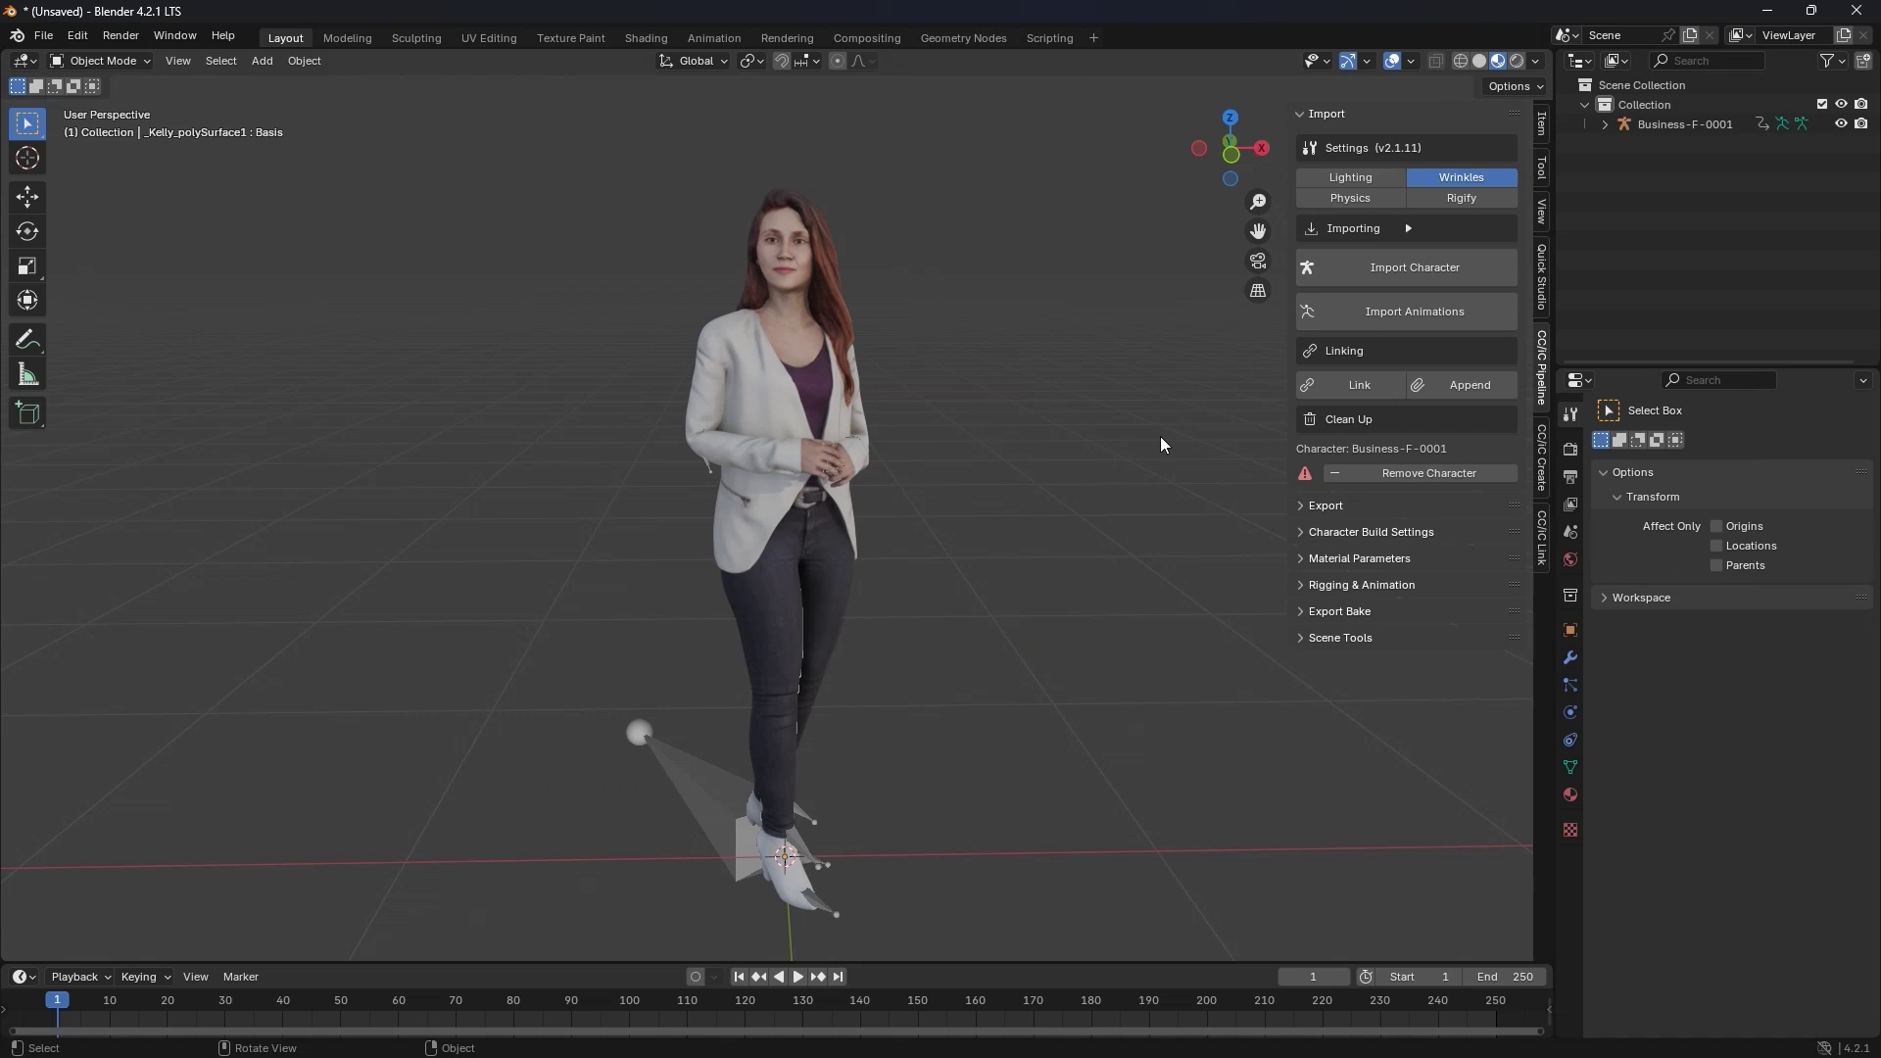
- Light the scene in turn with the Dawn, Aqua and Neon presets from the add-on's Scene Tools
{"action": "left_click", "coordinate": [1331, 638]}
{"action": "scroll", "coordinate": [1331, 640], "scroll_direction": "down", "scroll_amount": 8}
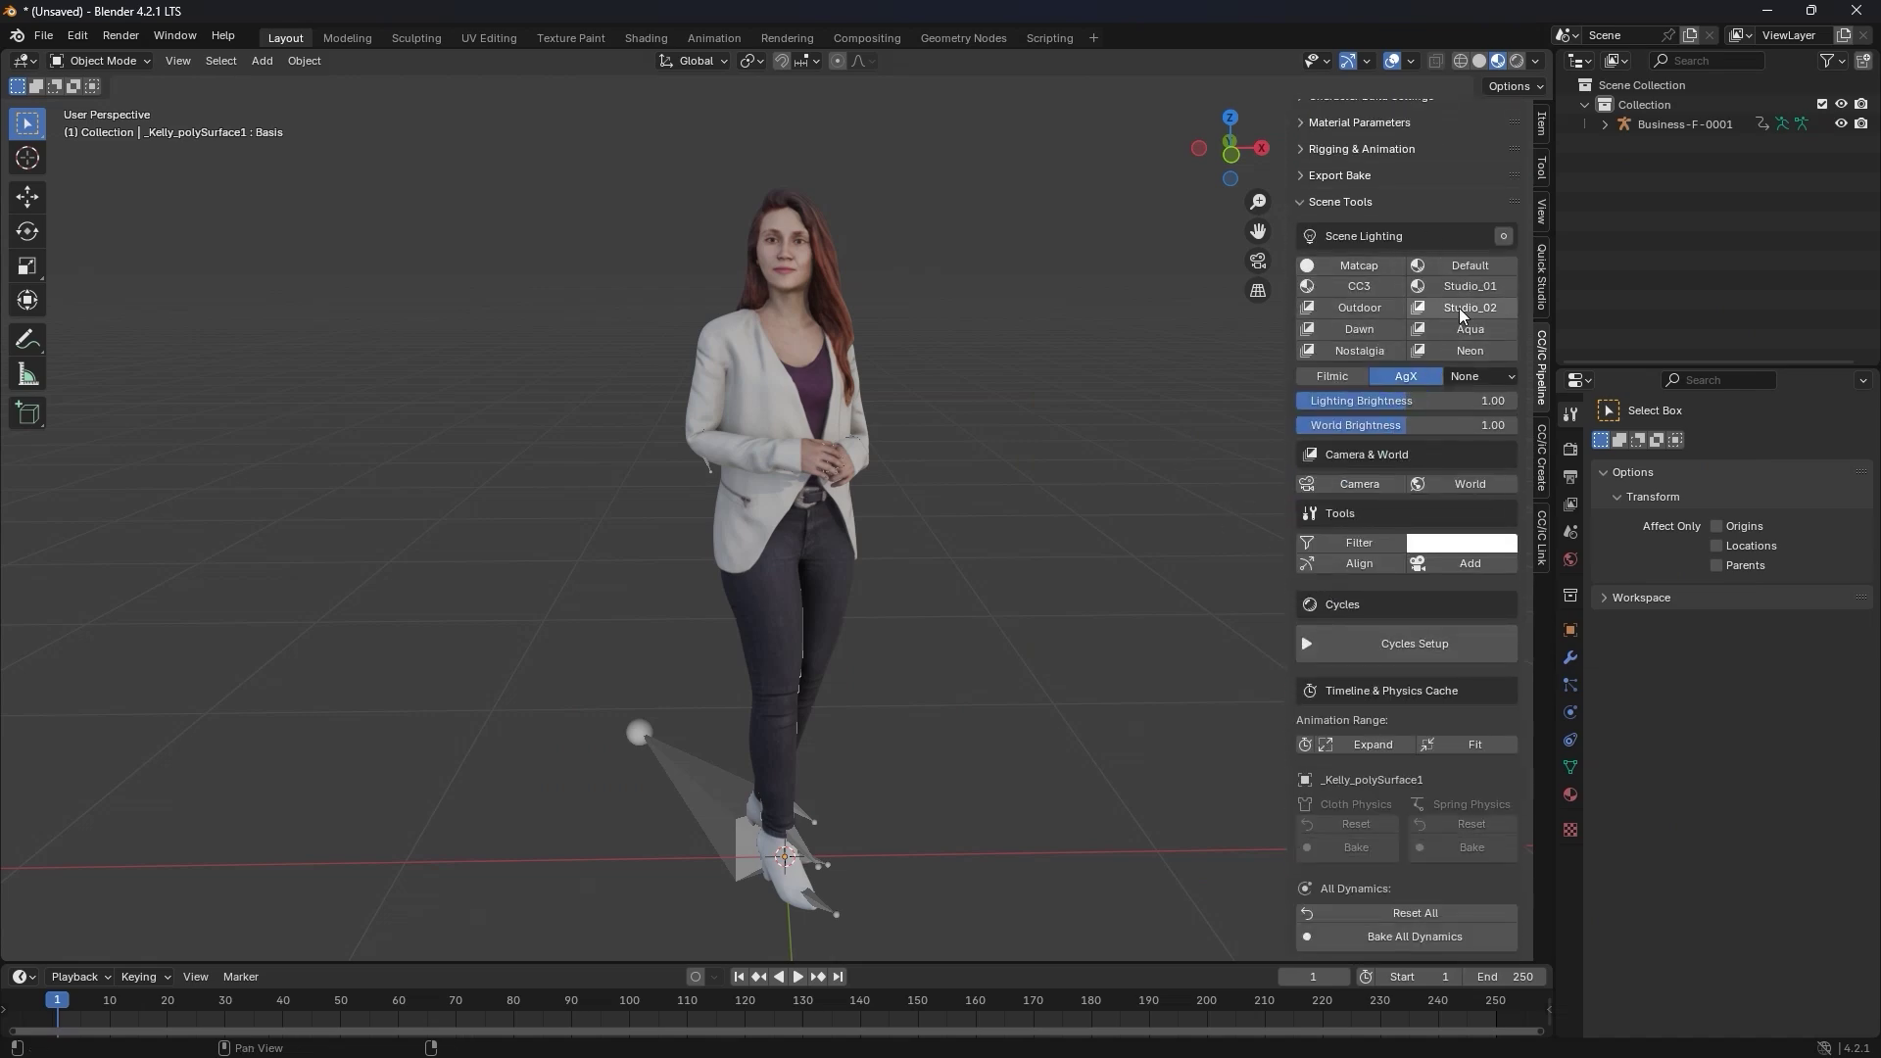
{"action": "left_click", "coordinate": [1359, 329]}
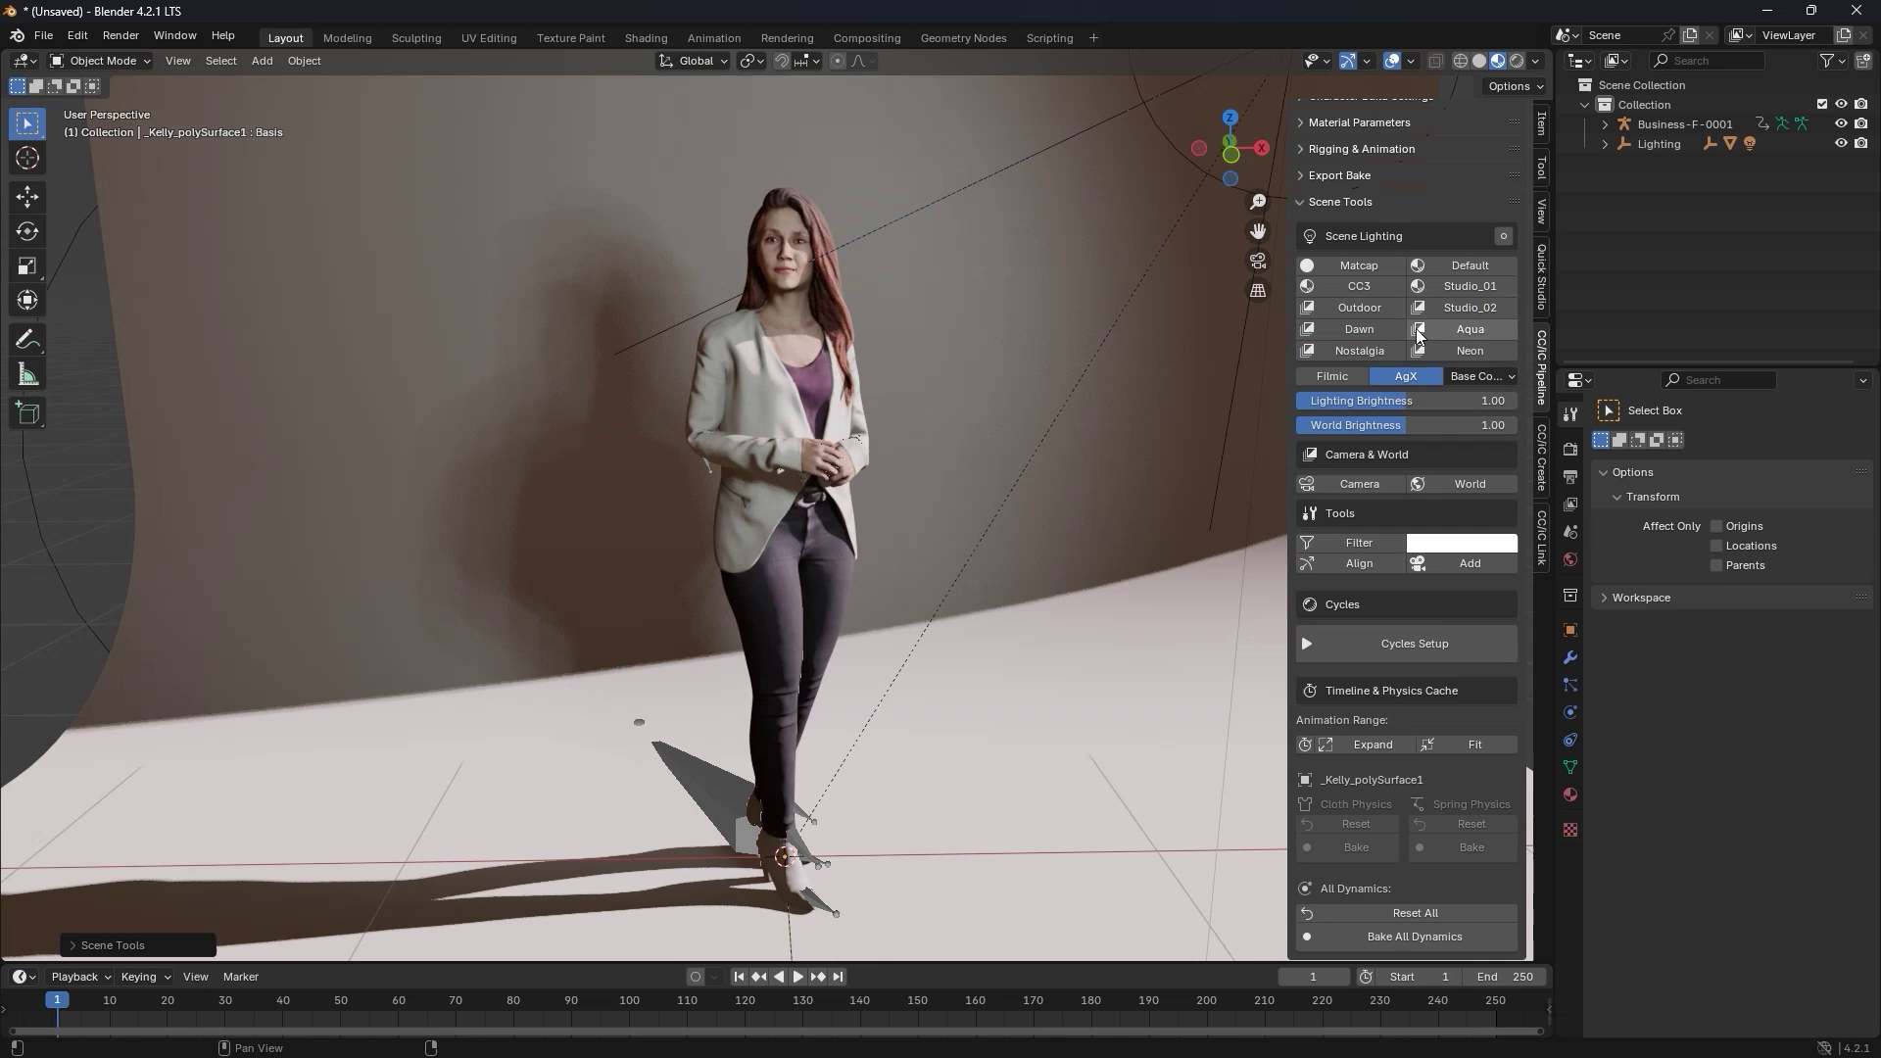
{"action": "left_click", "coordinate": [1446, 329]}
{"action": "left_click", "coordinate": [1454, 351]}
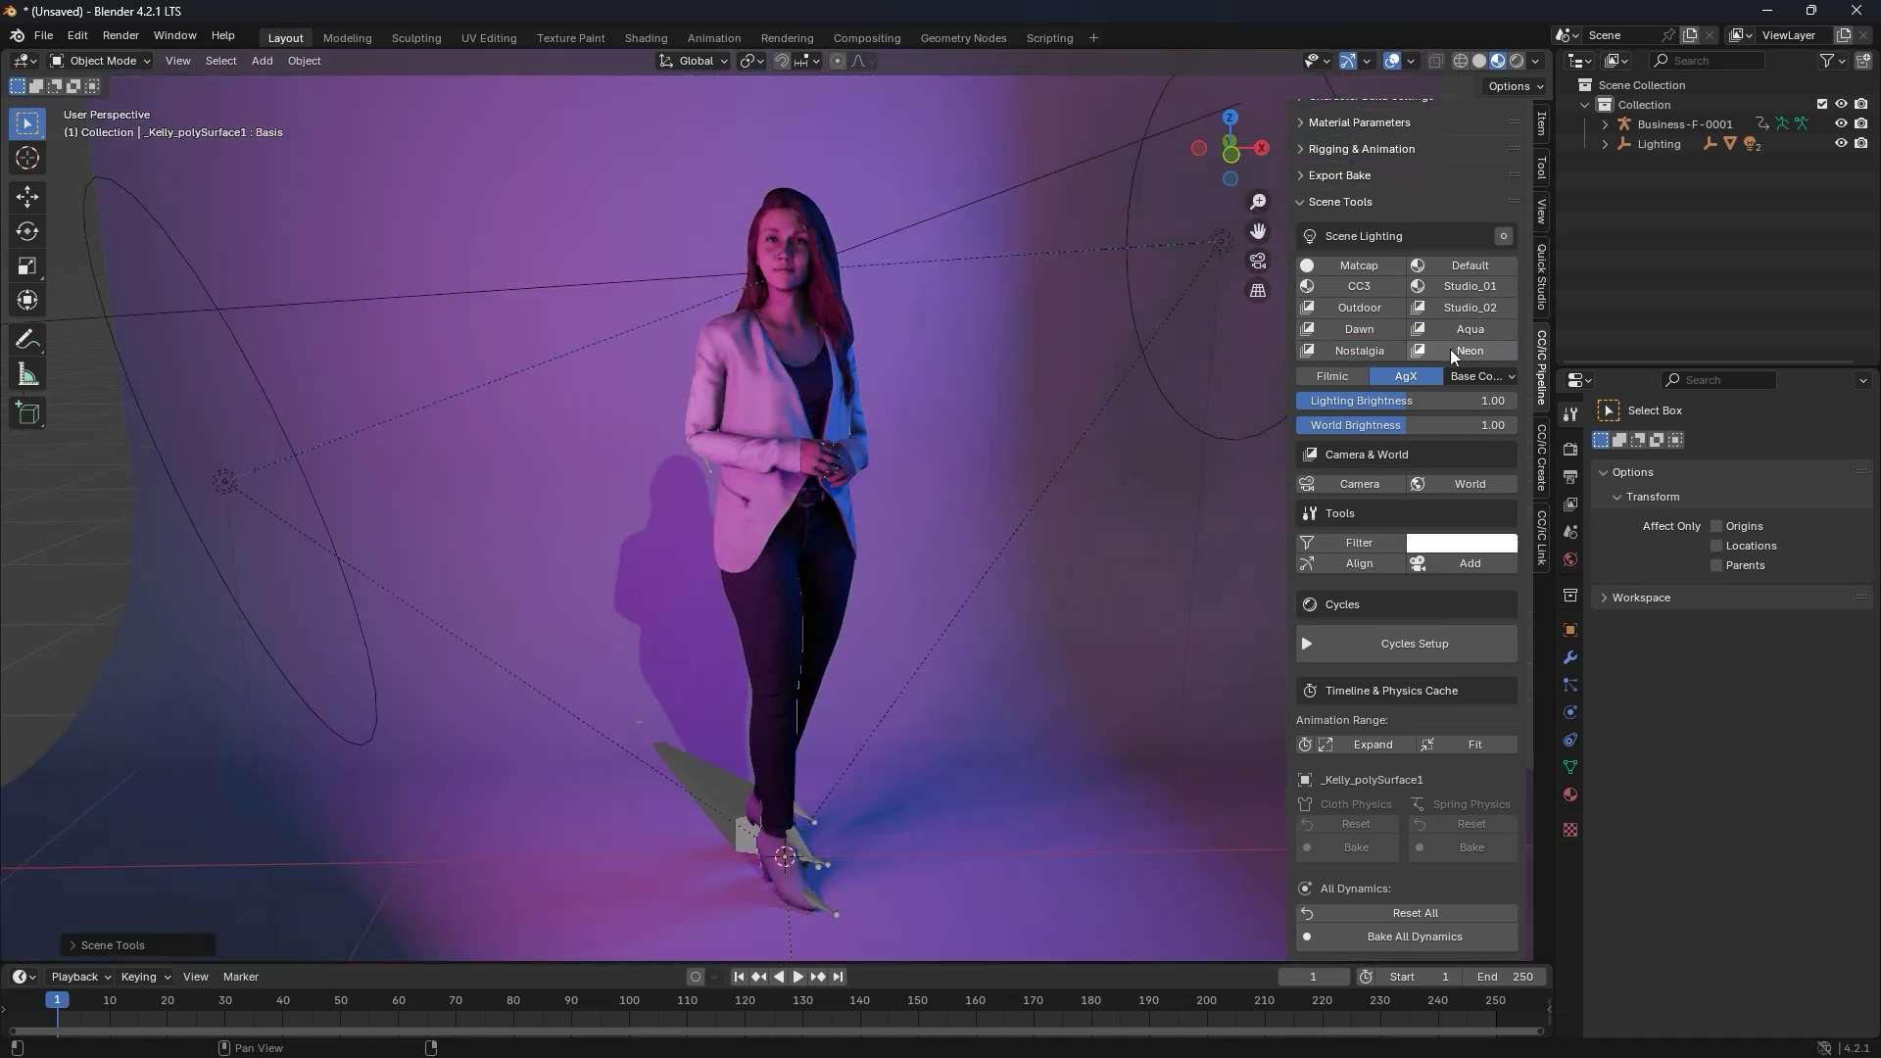
{"action": "left_click", "coordinate": [1396, 332]}
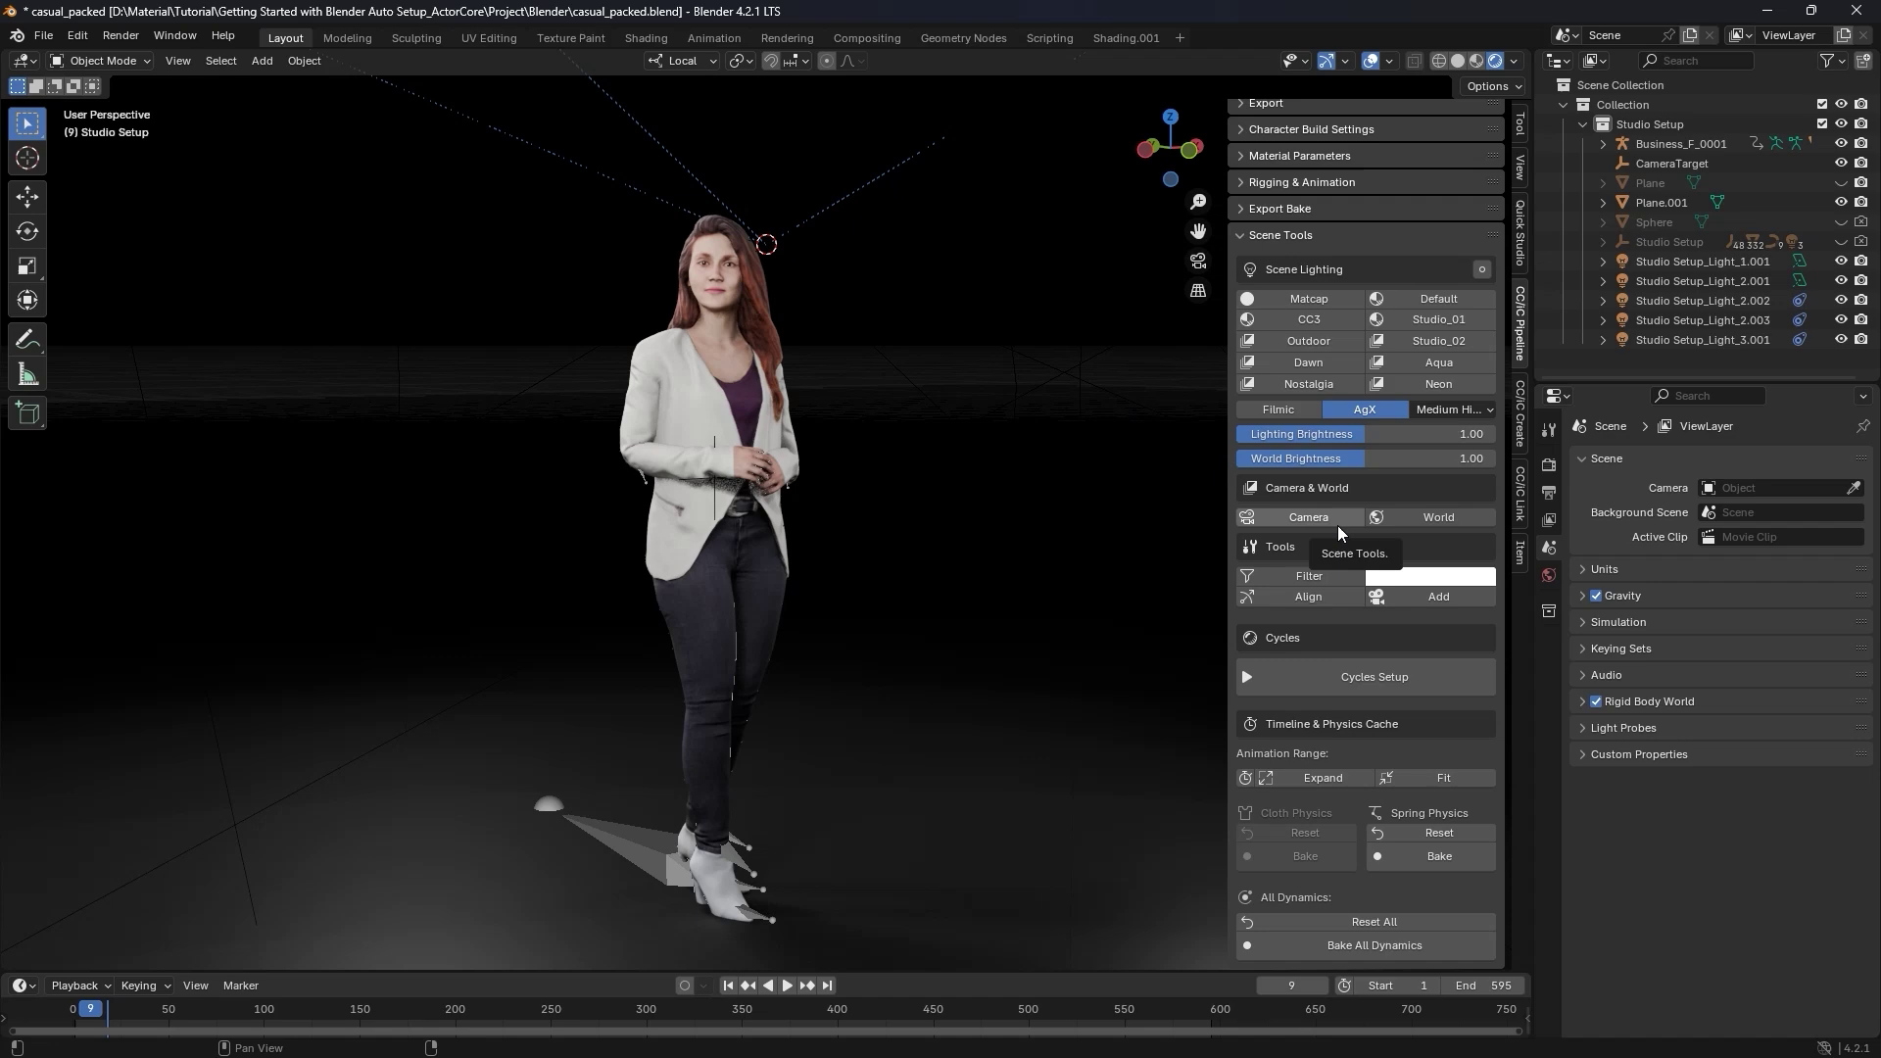
- Add a camera to the studio scene with the add-on's Scene Tools and view it beside the character
{"action": "left_click", "coordinate": [1338, 523]}
{"action": "middle_click_drag", "start_coordinate": [965, 404], "coordinate": [831, 405]}
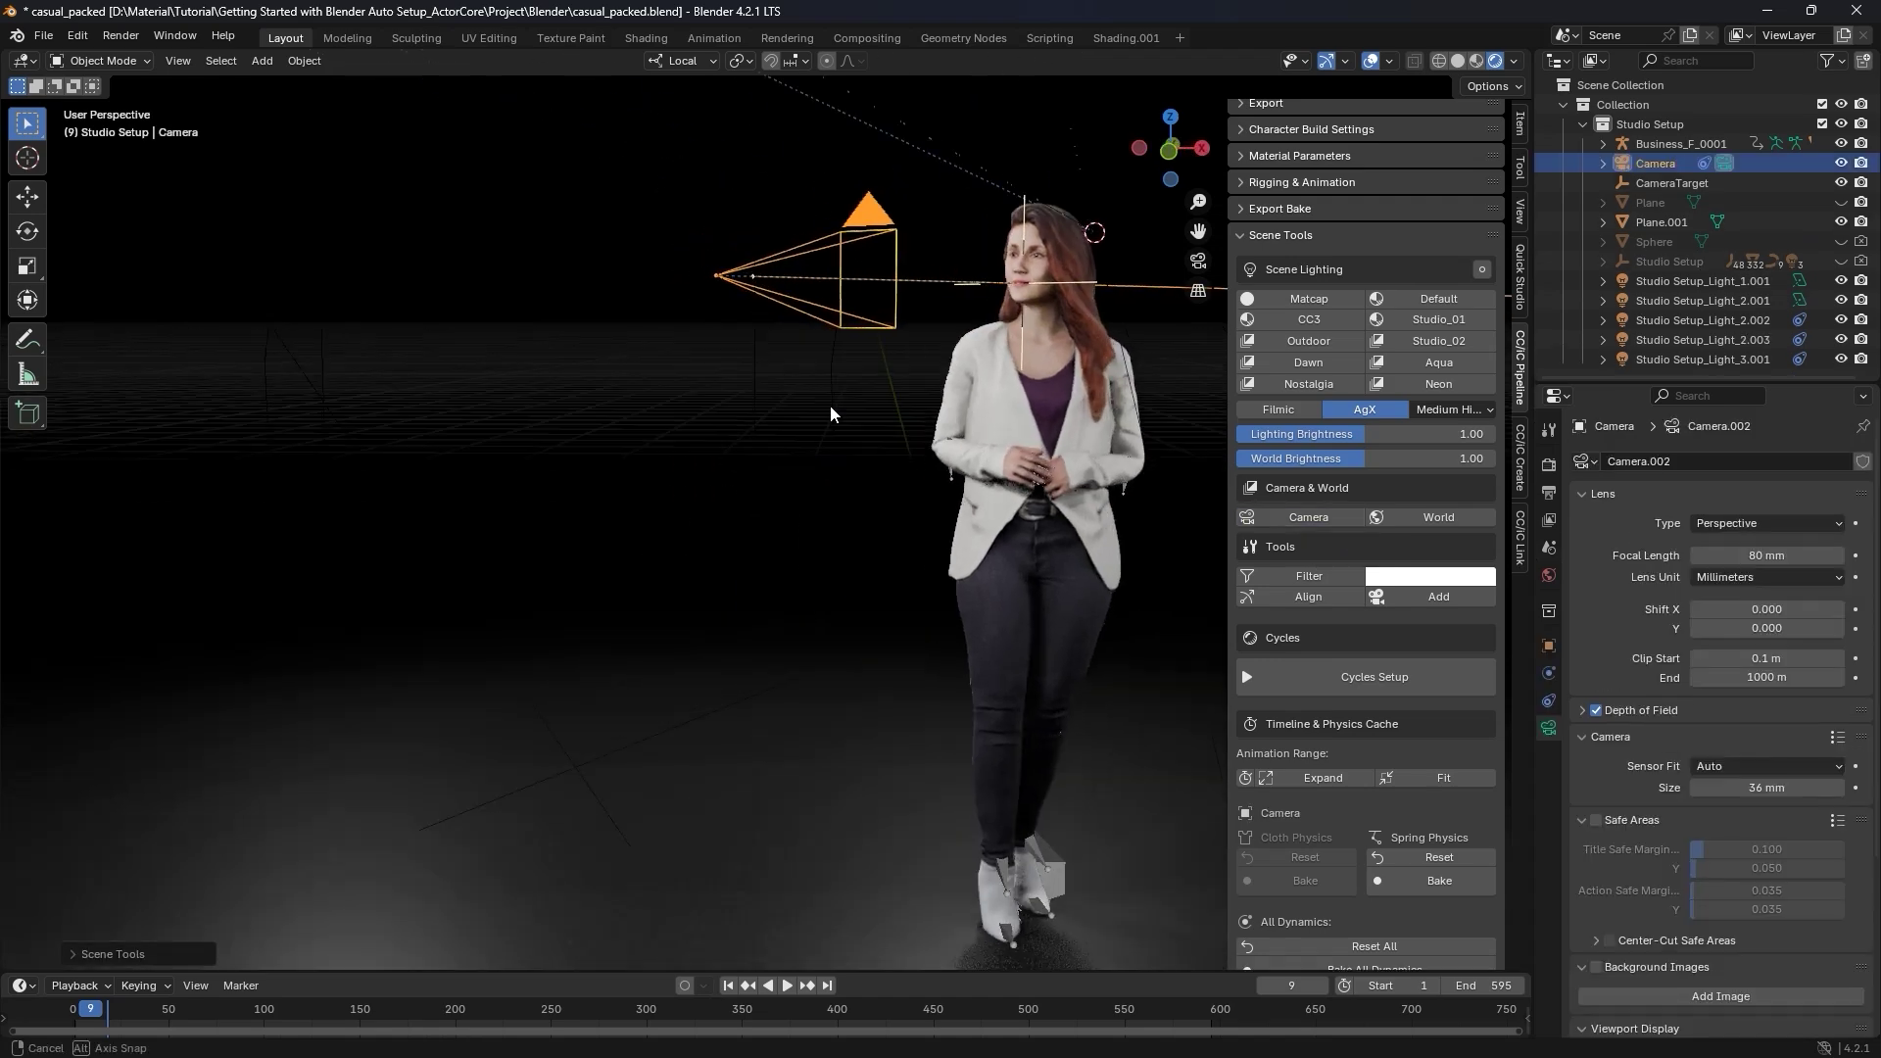
{"action": "middle_click_drag", "start_coordinate": [1014, 351], "coordinate": [874, 481], "text": "shift"}
- Try to move the CameraTarget empty that the new camera is aimed at
{"action": "left_click", "coordinate": [1673, 184]}
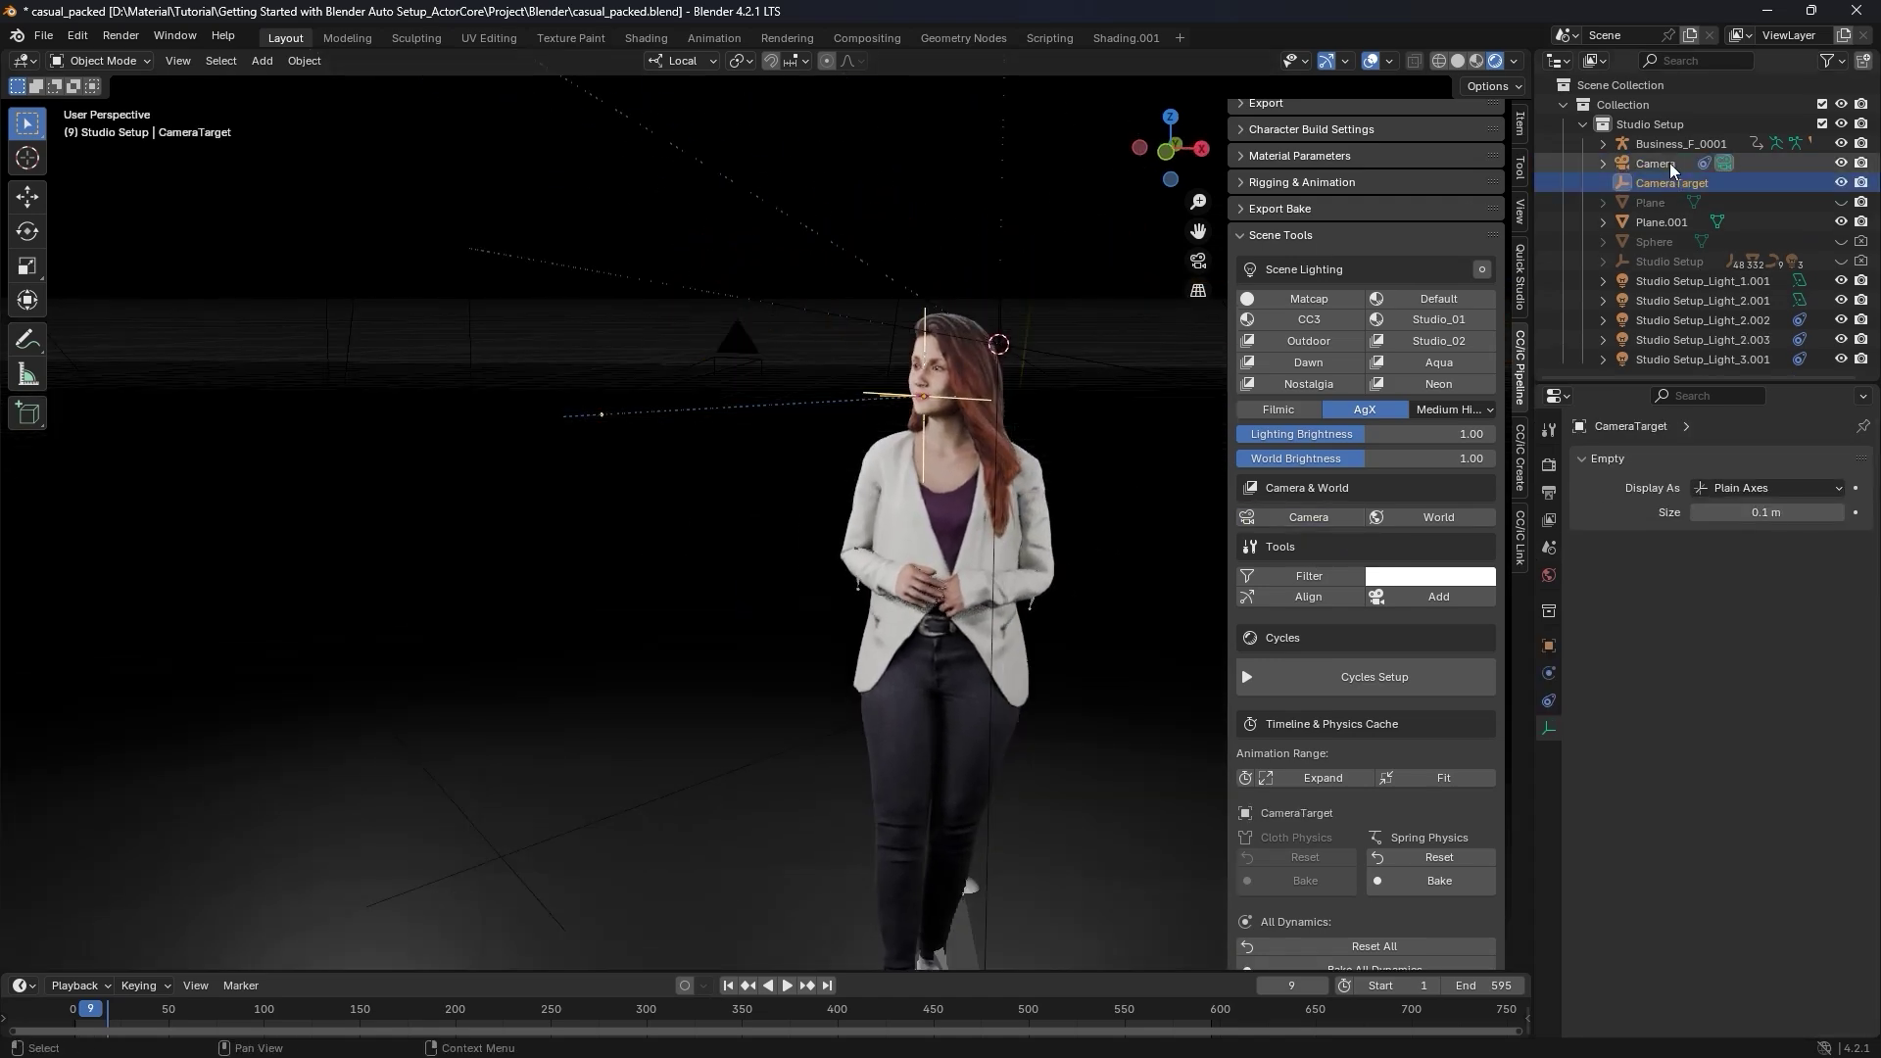
{"action": "left_click", "coordinate": [1670, 163]}
{"action": "left_click", "coordinate": [1671, 182]}
{"action": "scroll", "coordinate": [991, 369], "scroll_direction": "up", "scroll_amount": 2}
{"action": "middle_click_drag", "start_coordinate": [991, 370], "coordinate": [826, 480], "text": "shift"}
{"action": "left_click", "coordinate": [890, 450]}
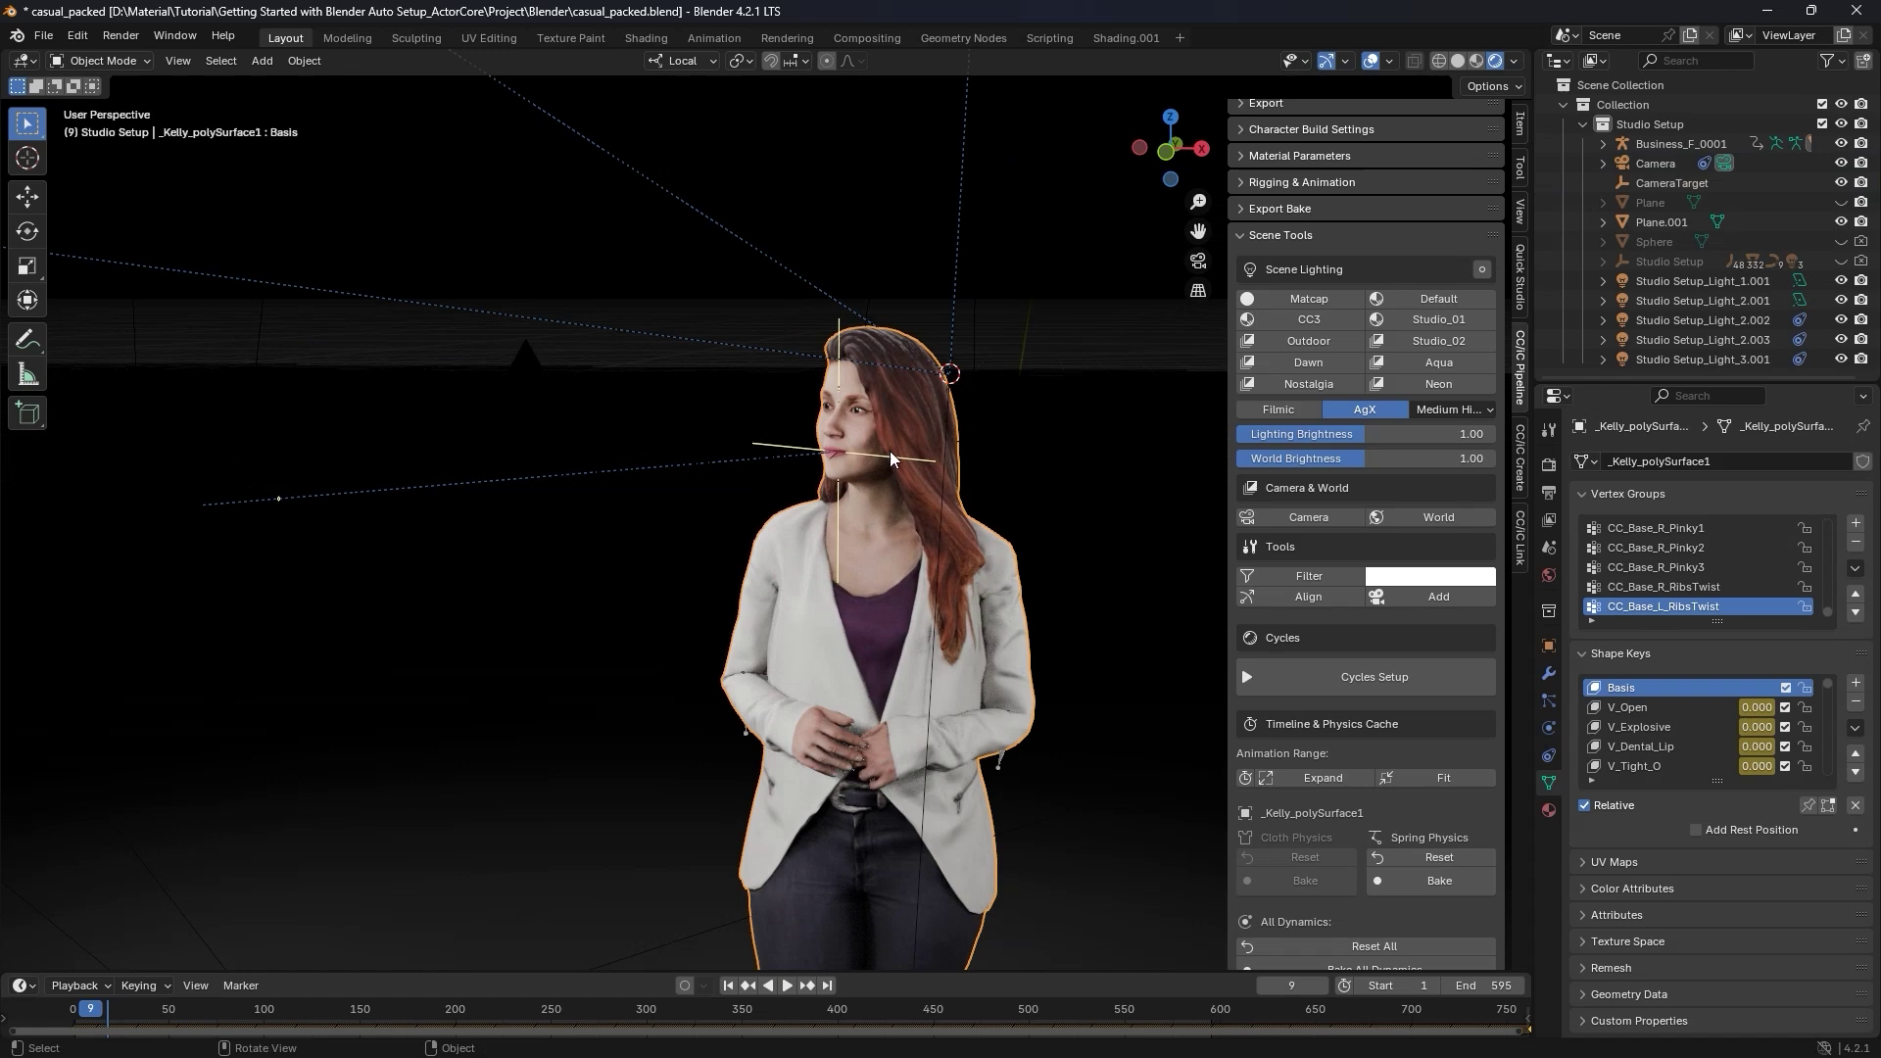
{"action": "left_click", "coordinate": [1672, 183]}
{"action": "key", "text": "g"}
{"action": "right_click", "coordinate": [1046, 500]}
- Show the viewport in Solid shading and move the camera to a new position in front of the character
{"action": "left_click", "coordinate": [1458, 61]}
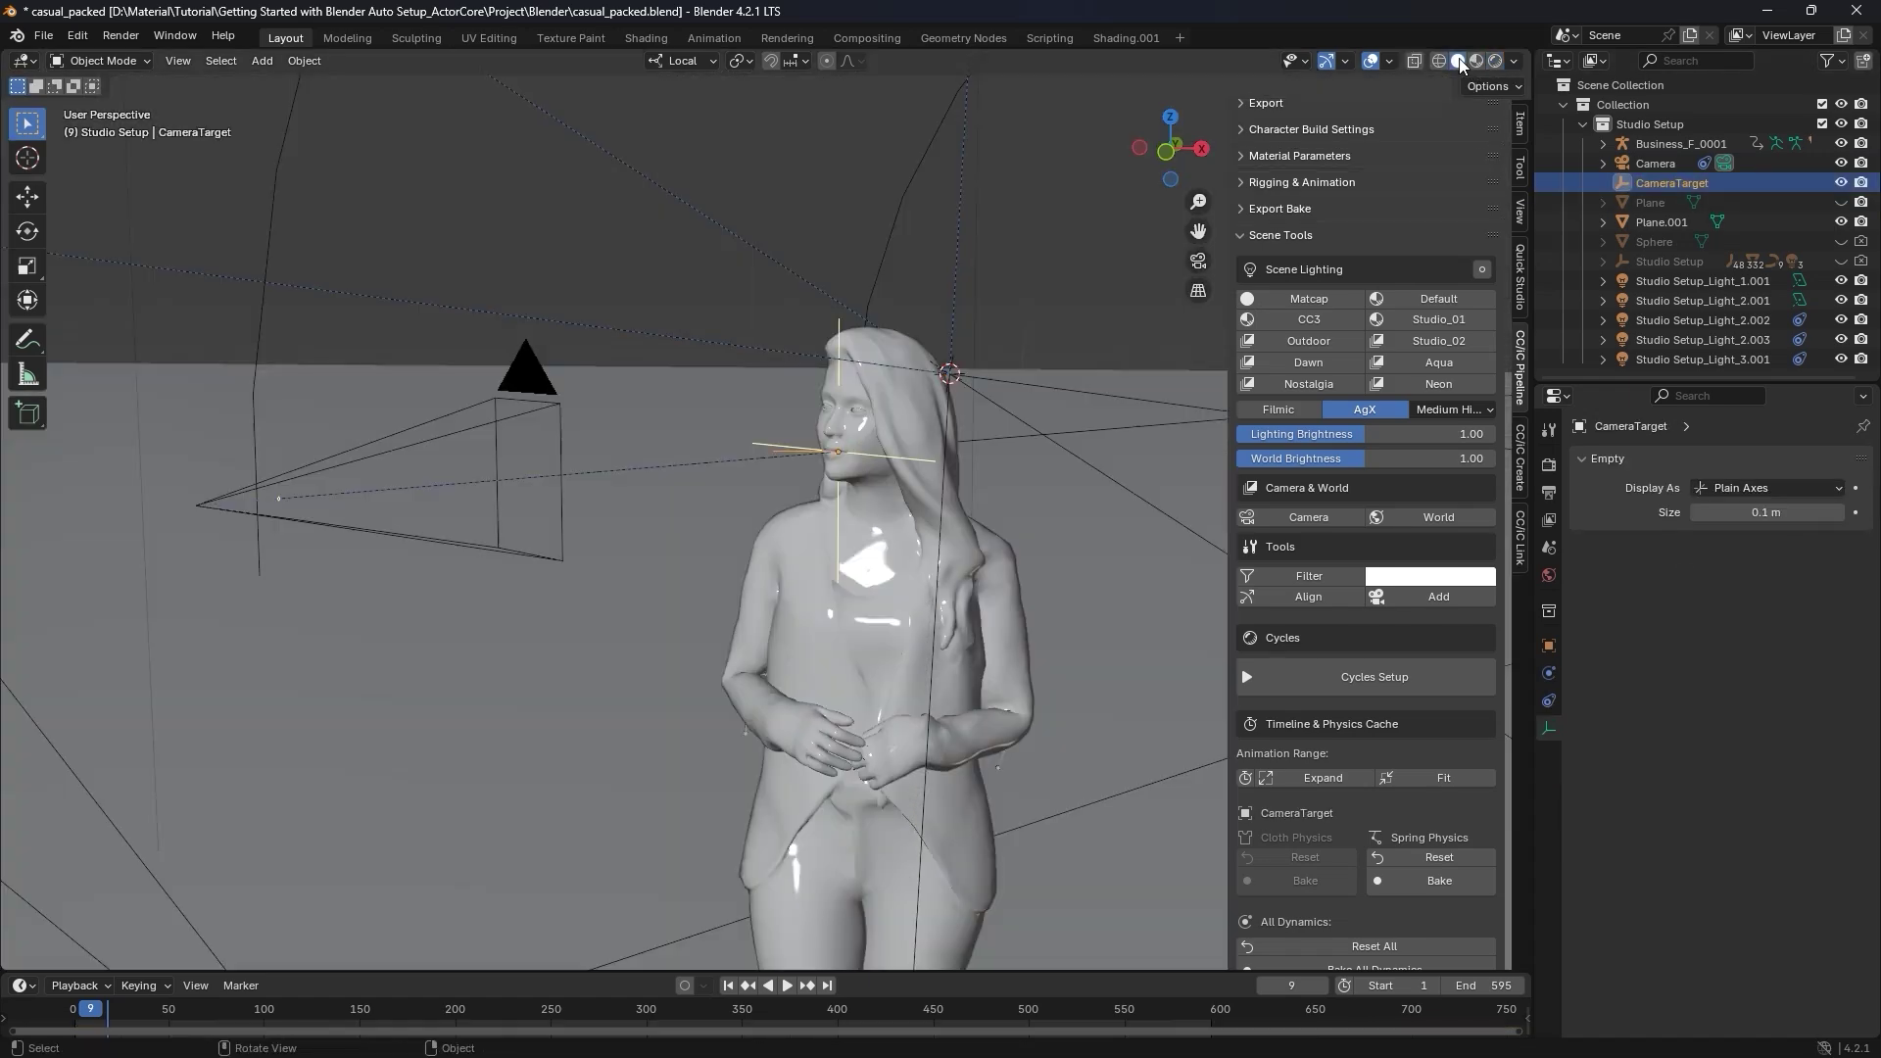
{"action": "left_click", "coordinate": [527, 369]}
{"action": "middle_click_drag", "start_coordinate": [666, 369], "coordinate": [679, 433]}
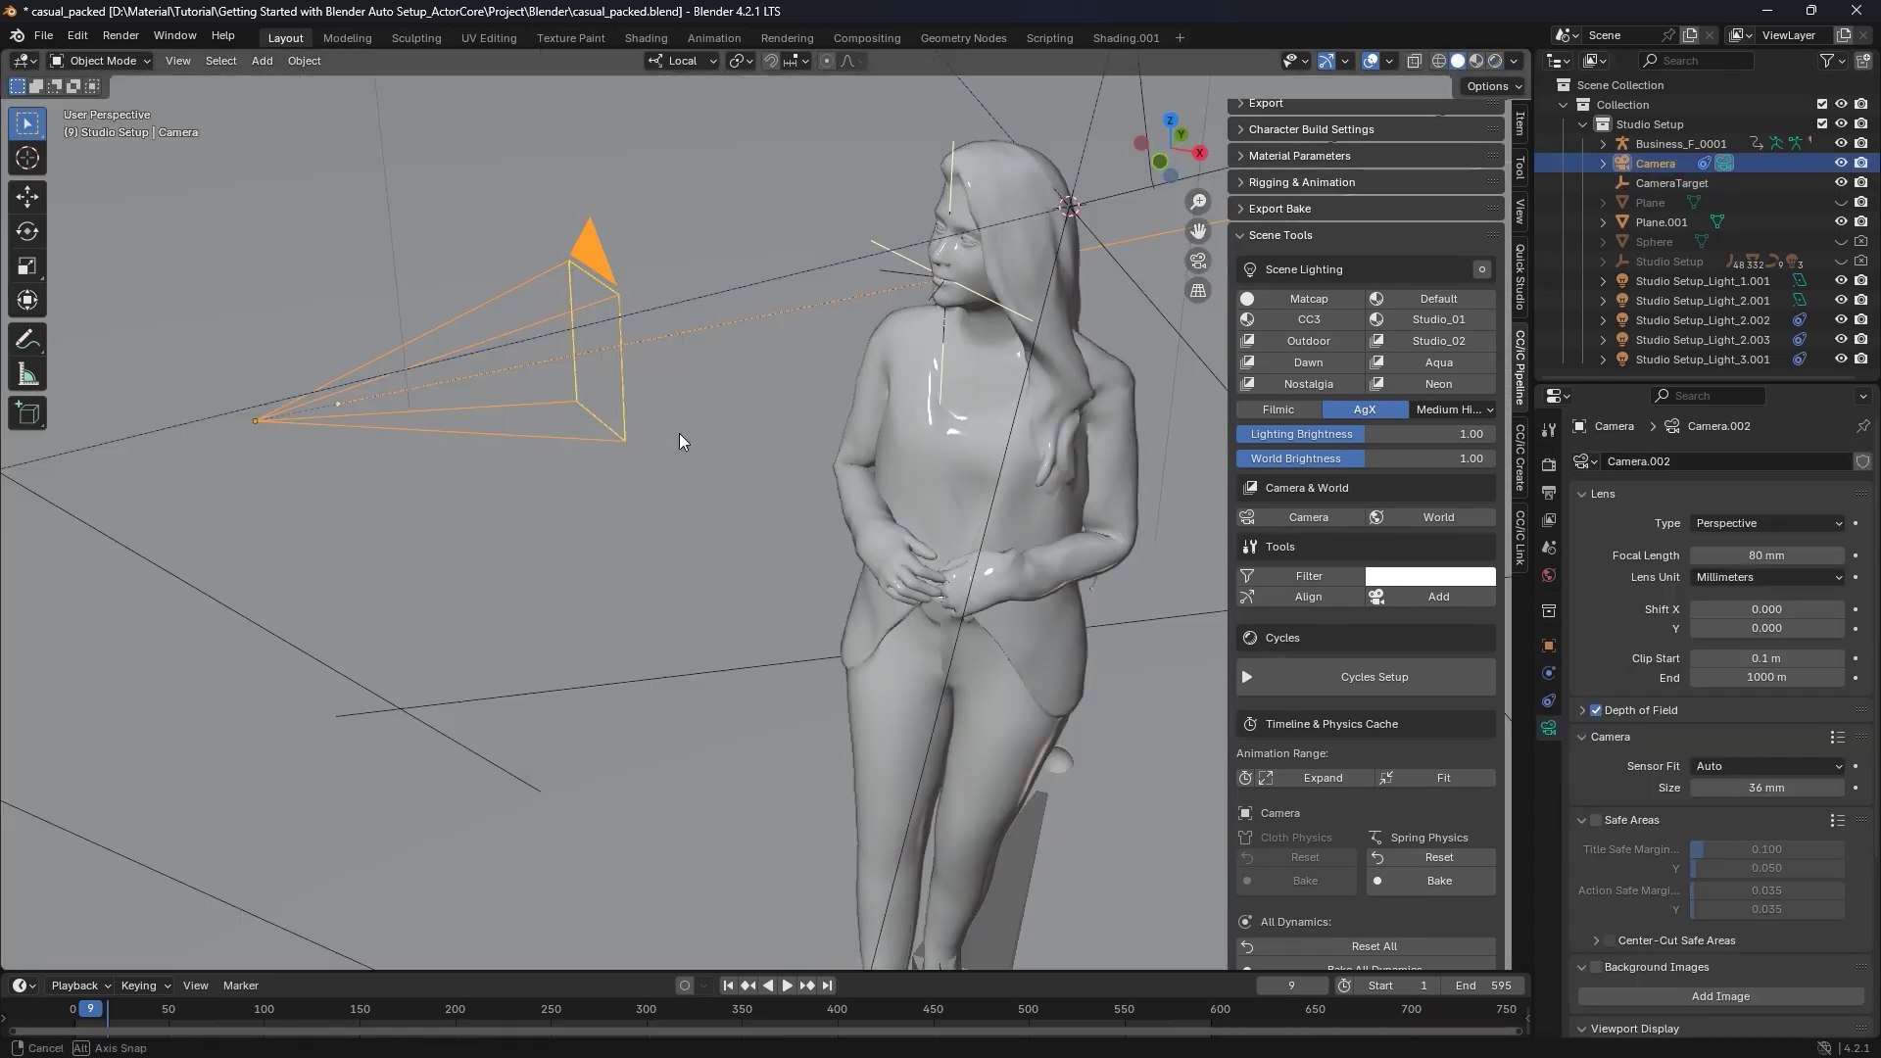
{"action": "scroll", "coordinate": [686, 412], "scroll_direction": "down", "scroll_amount": 2}
{"action": "key", "text": "g"}
{"action": "right_click", "coordinate": [980, 206]}
{"action": "middle_click_drag", "start_coordinate": [735, 231], "coordinate": [784, 162]}
{"action": "key", "text": "g"}
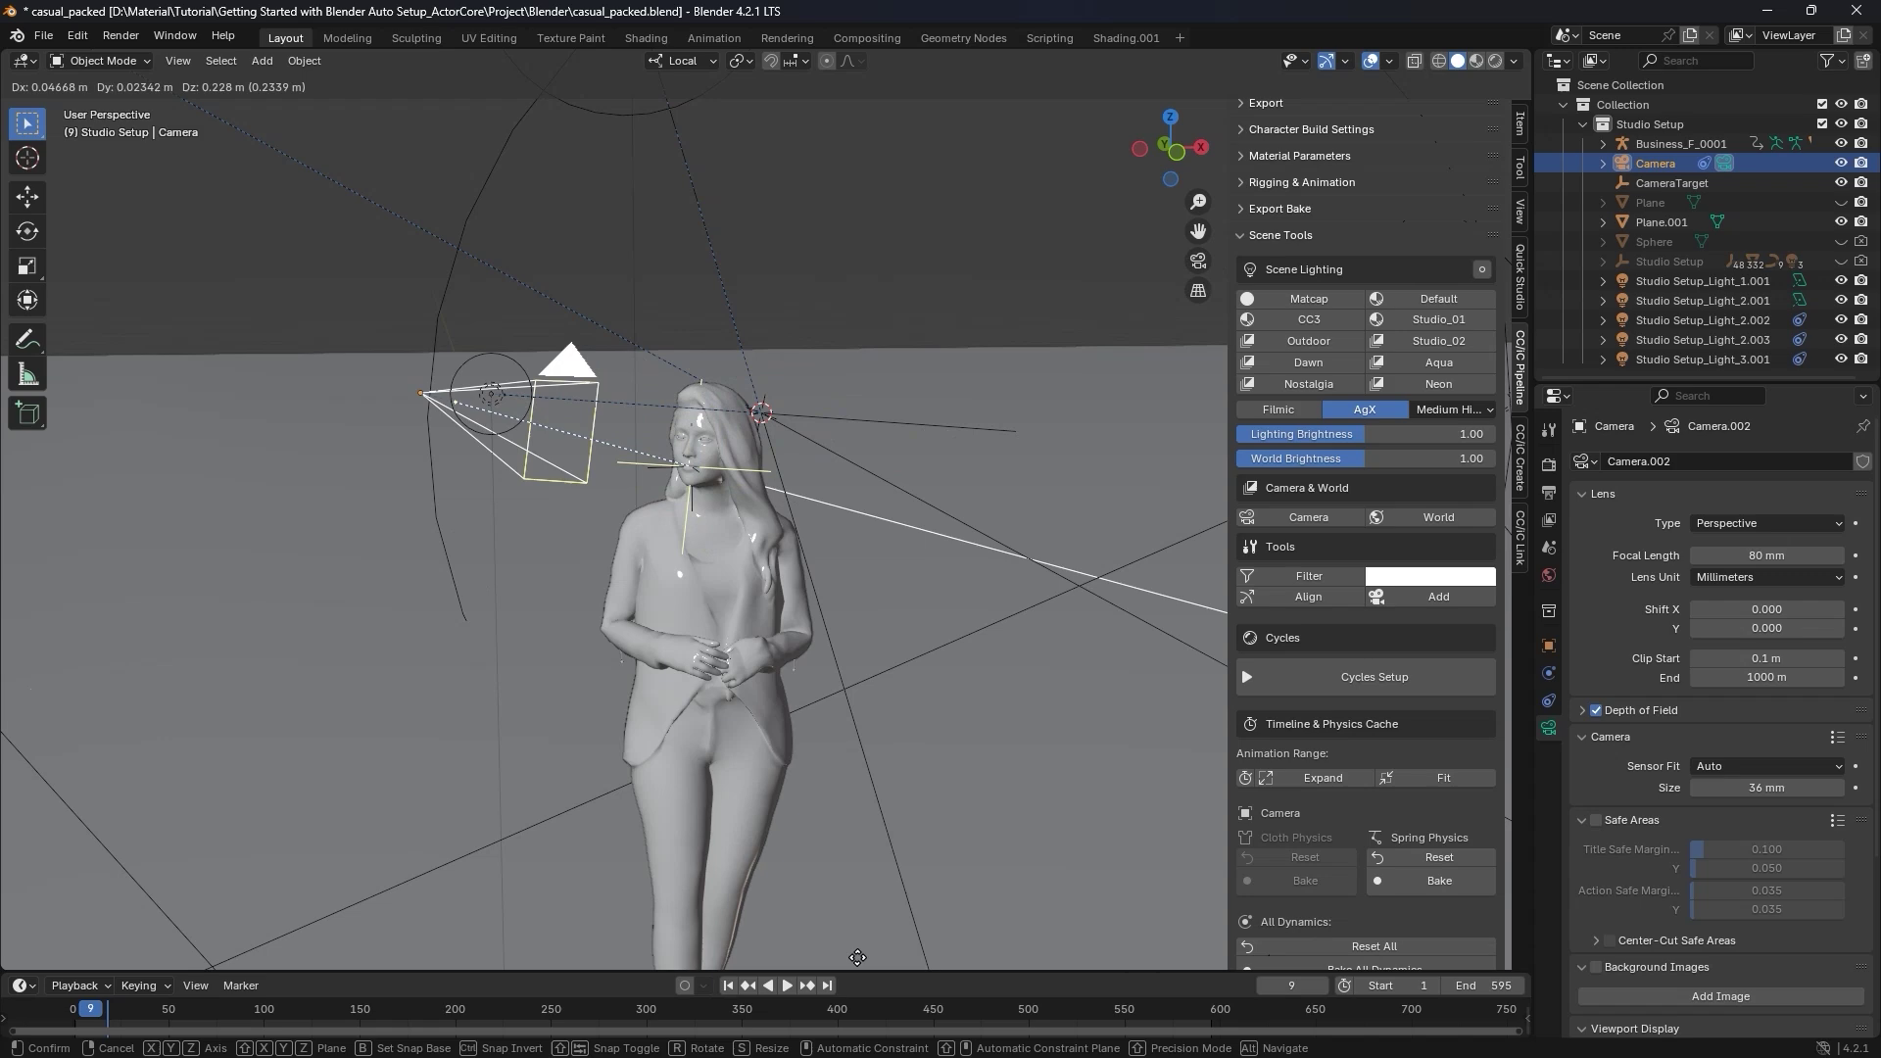
{"action": "left_click", "coordinate": [1093, 965]}
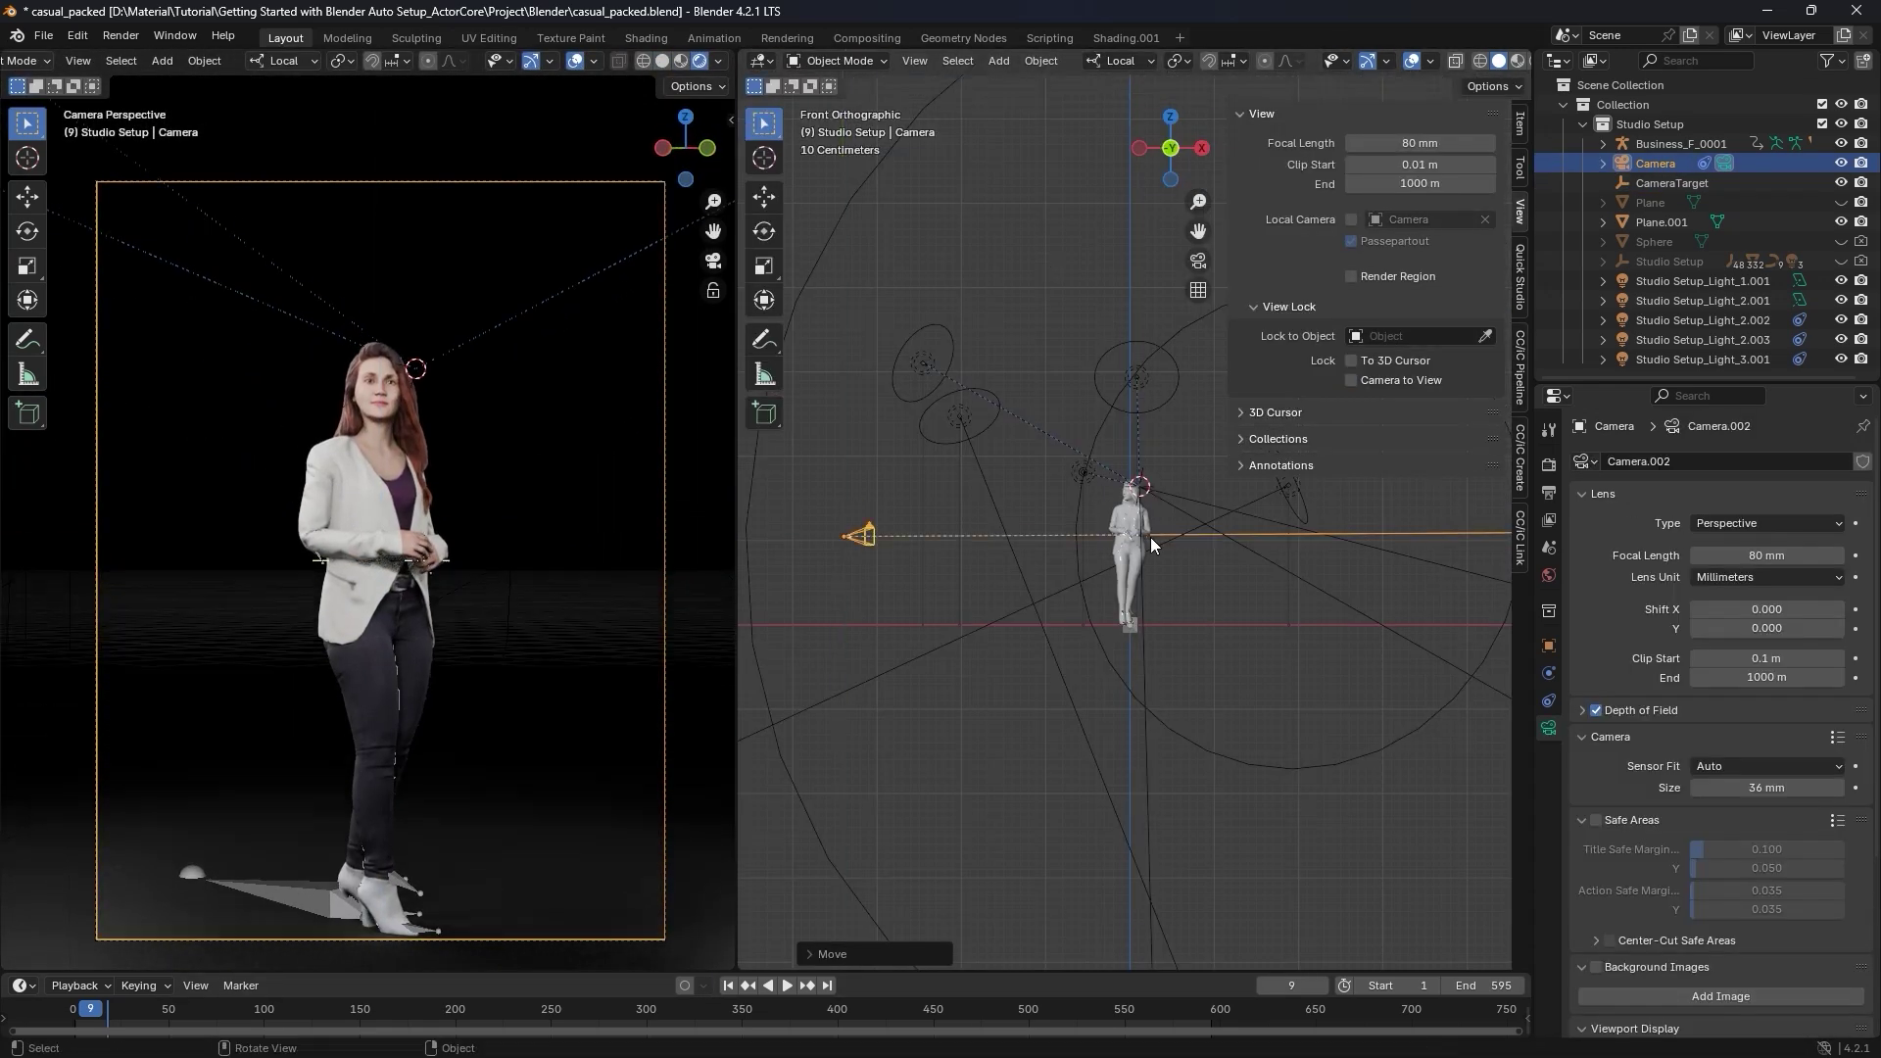
- Reposition the camera and the CameraTarget so that the camera view frames the character's full body
{"action": "middle_click_drag", "start_coordinate": [1150, 537], "coordinate": [990, 362]}
{"action": "key", "text": "g"}
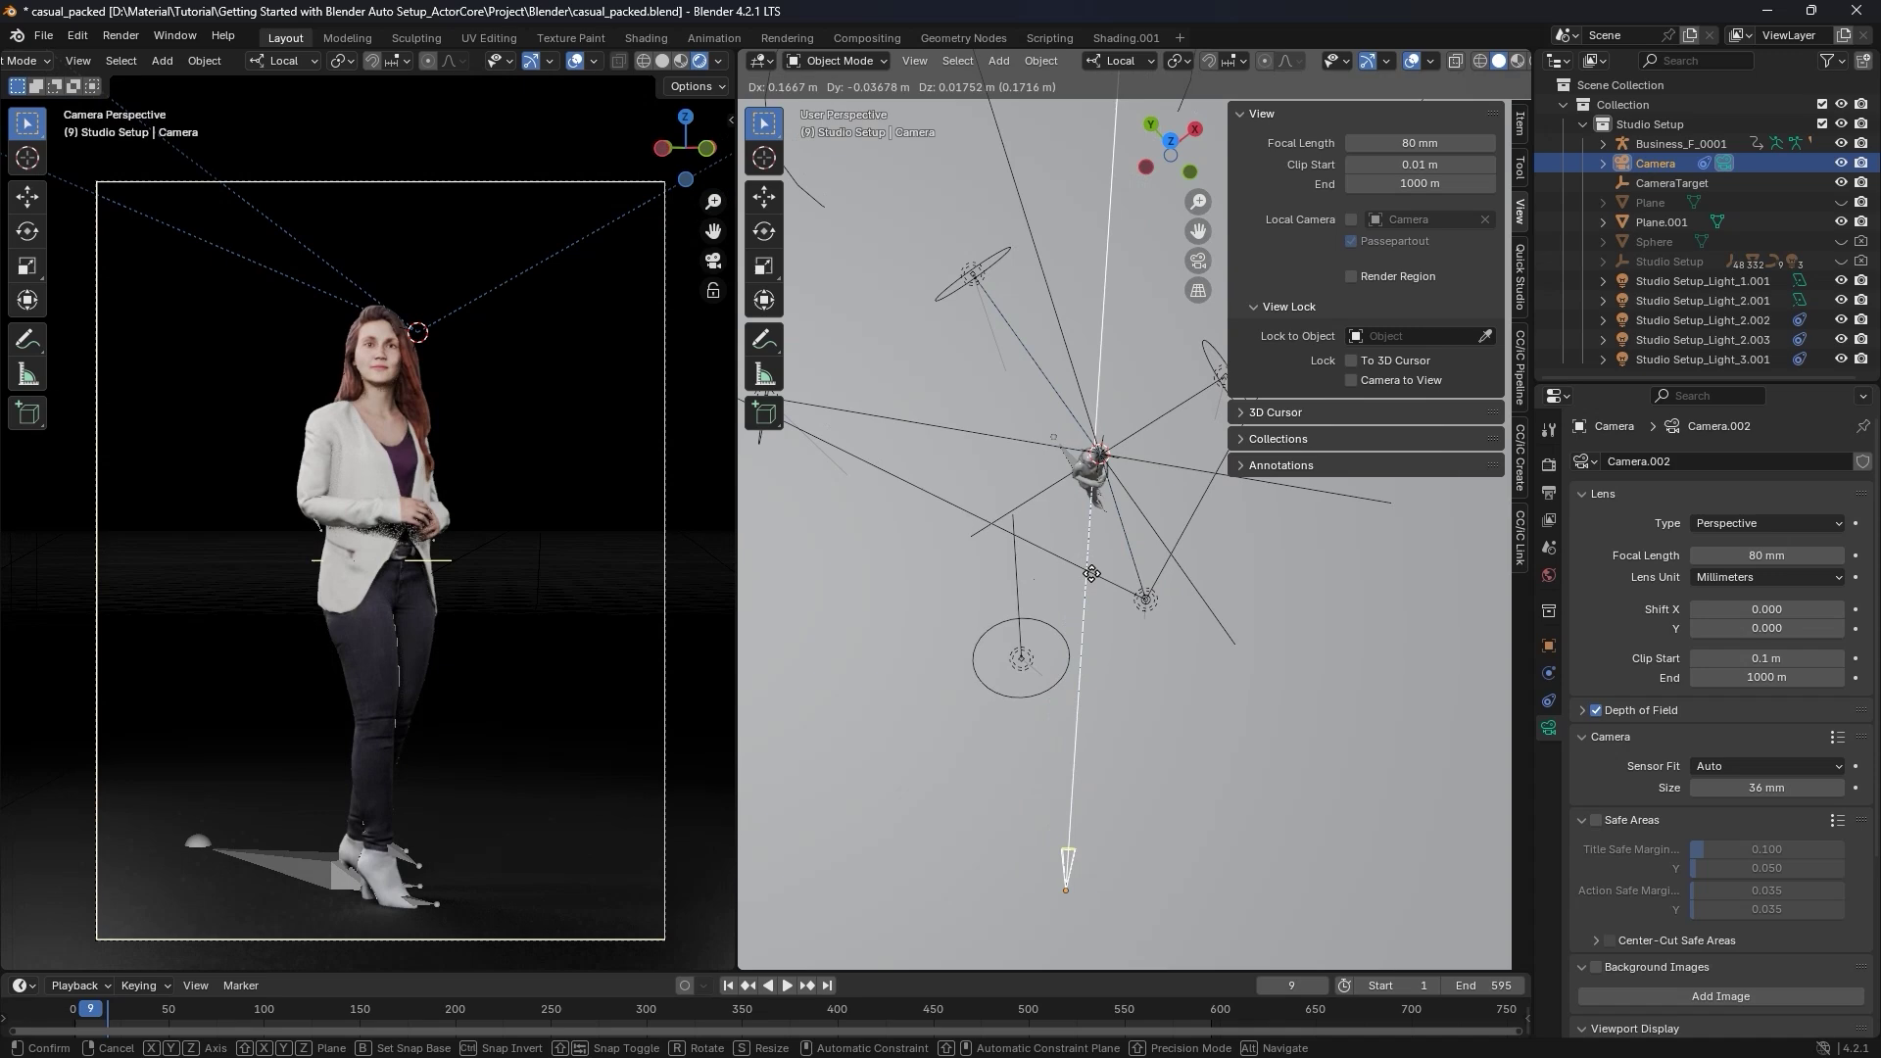
{"action": "left_click", "coordinate": [1092, 572]}
{"action": "left_click", "coordinate": [1661, 184]}
{"action": "key", "text": "g"}
{"action": "left_click", "coordinate": [1091, 359]}
- Hide the overlays in the camera view and adjust how the camera frame fits in the viewport
{"action": "left_click", "coordinate": [579, 60]}
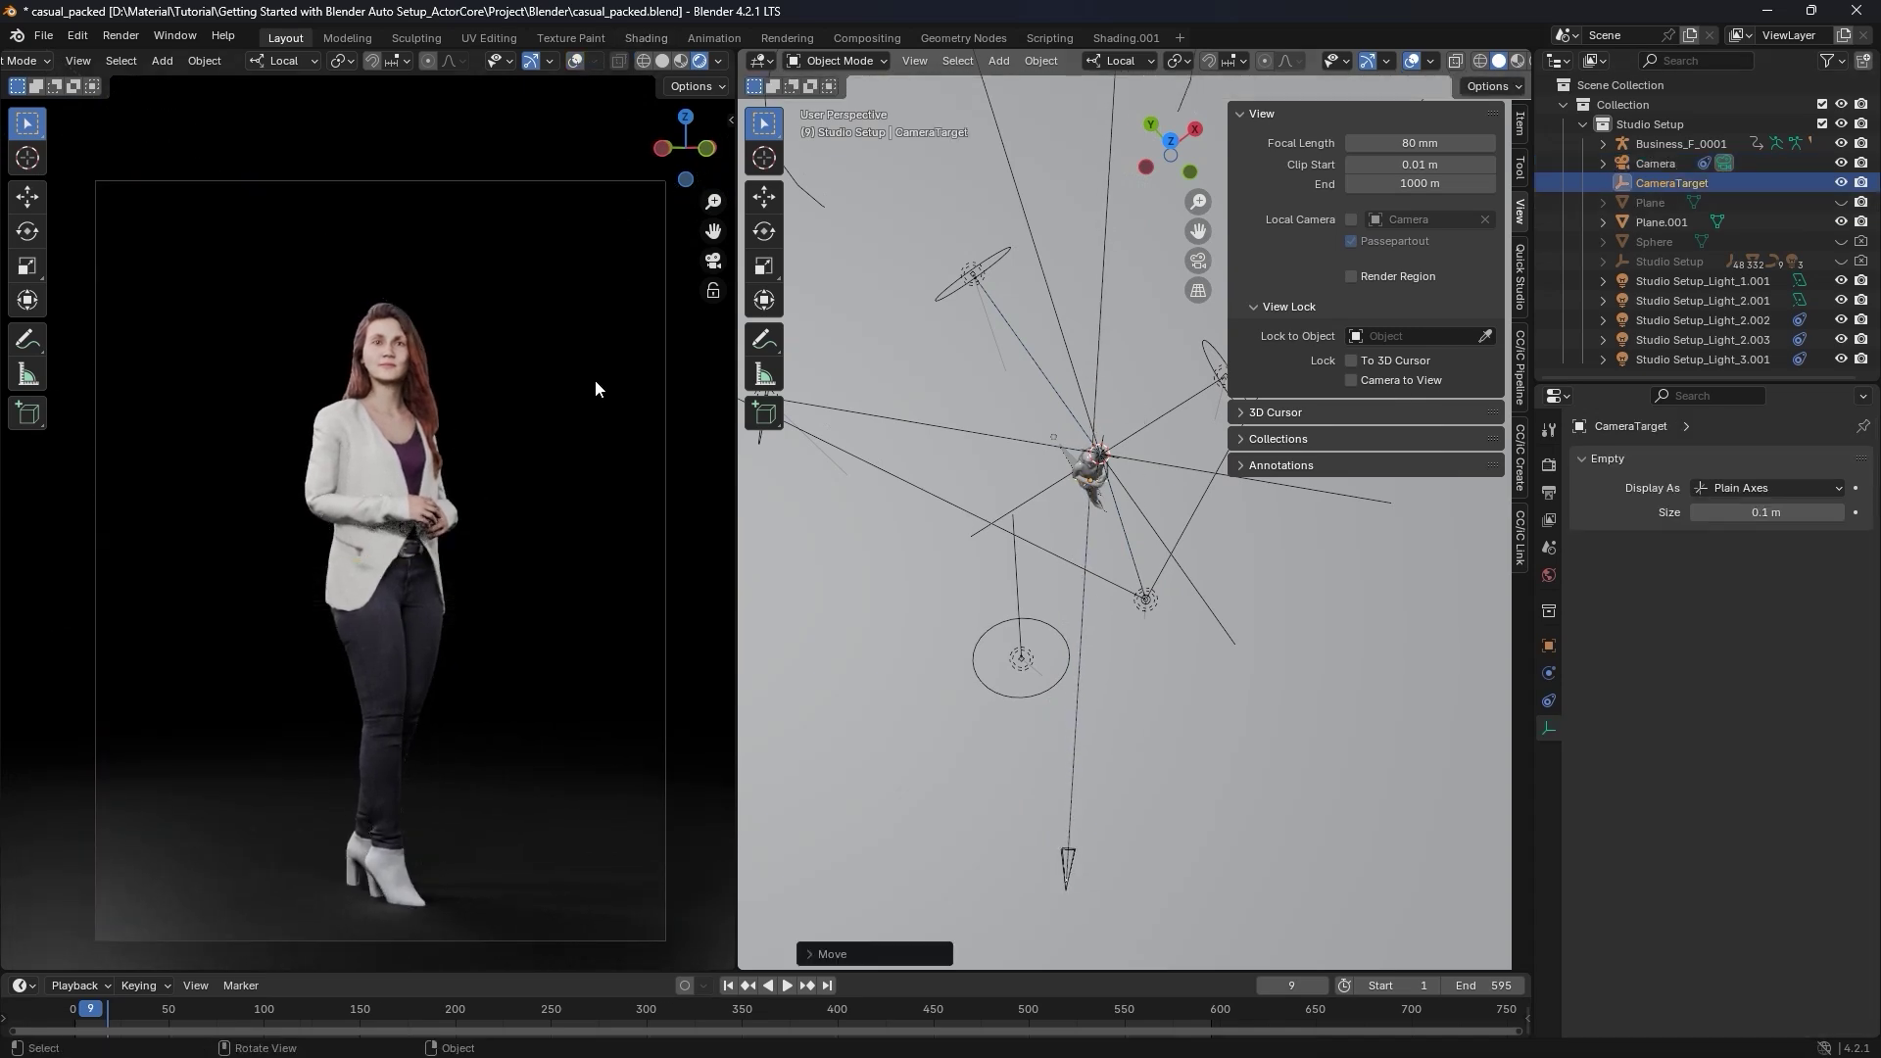
{"action": "scroll", "coordinate": [485, 494], "scroll_direction": "up", "scroll_amount": 1}
{"action": "middle_click_drag", "start_coordinate": [484, 493], "coordinate": [473, 460], "text": "shift"}
{"action": "scroll", "coordinate": [474, 461], "scroll_direction": "down", "scroll_amount": 1}
- Show the second viewport in Rendered shading with the character in view, and render the scene as a still image
{"action": "mouse_move", "coordinate": [1127, 588]}
{"action": "middle_mouse_down"}
{"action": "mouse_move", "coordinate": [1069, 425]}
{"action": "mouse_move", "coordinate": [1117, 382]}
{"action": "mouse_move", "coordinate": [1217, 484]}
{"action": "mouse_move", "coordinate": [1099, 592]}
{"action": "middle_mouse_up"}
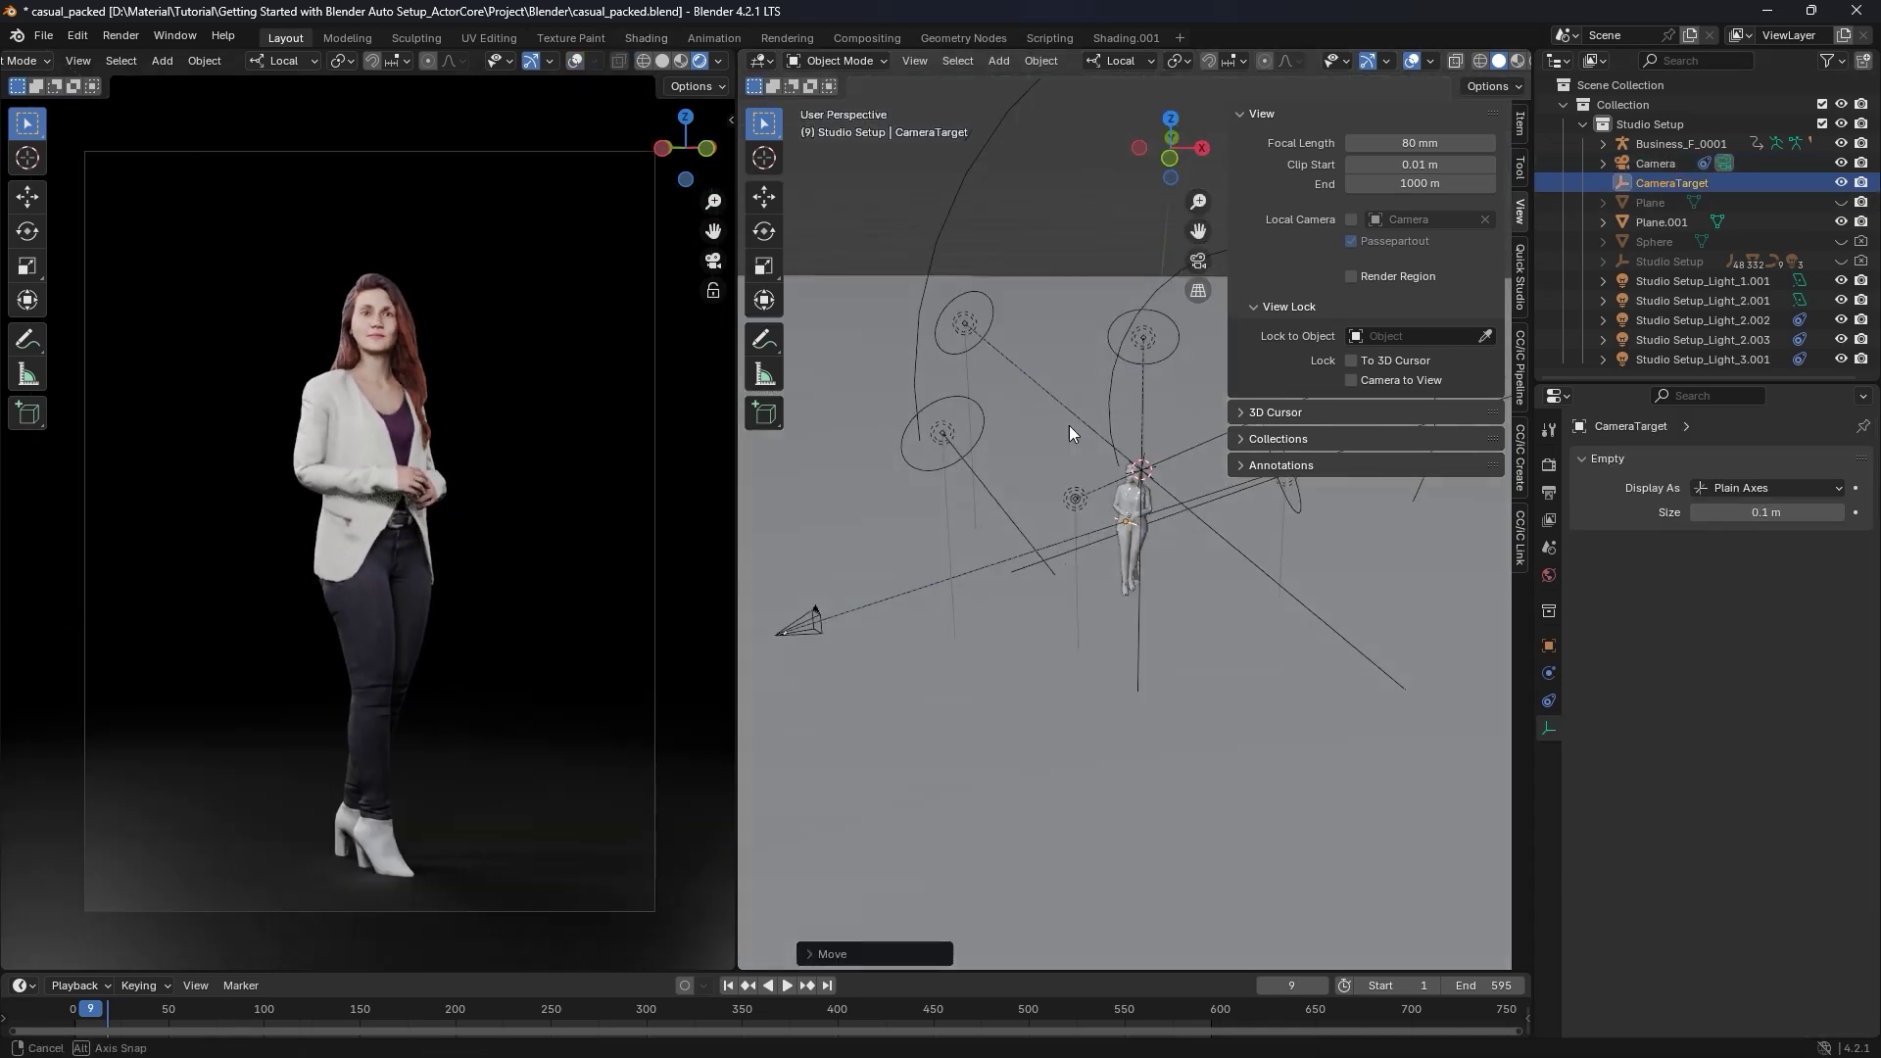
{"action": "scroll", "coordinate": [1117, 383], "scroll_direction": "up", "scroll_amount": 5}
{"action": "left_click", "coordinate": [1517, 63]}
{"action": "scroll", "coordinate": [1043, 414], "scroll_direction": "up", "scroll_amount": 4}
{"action": "scroll", "coordinate": [1099, 592], "scroll_direction": "down", "scroll_amount": 2}
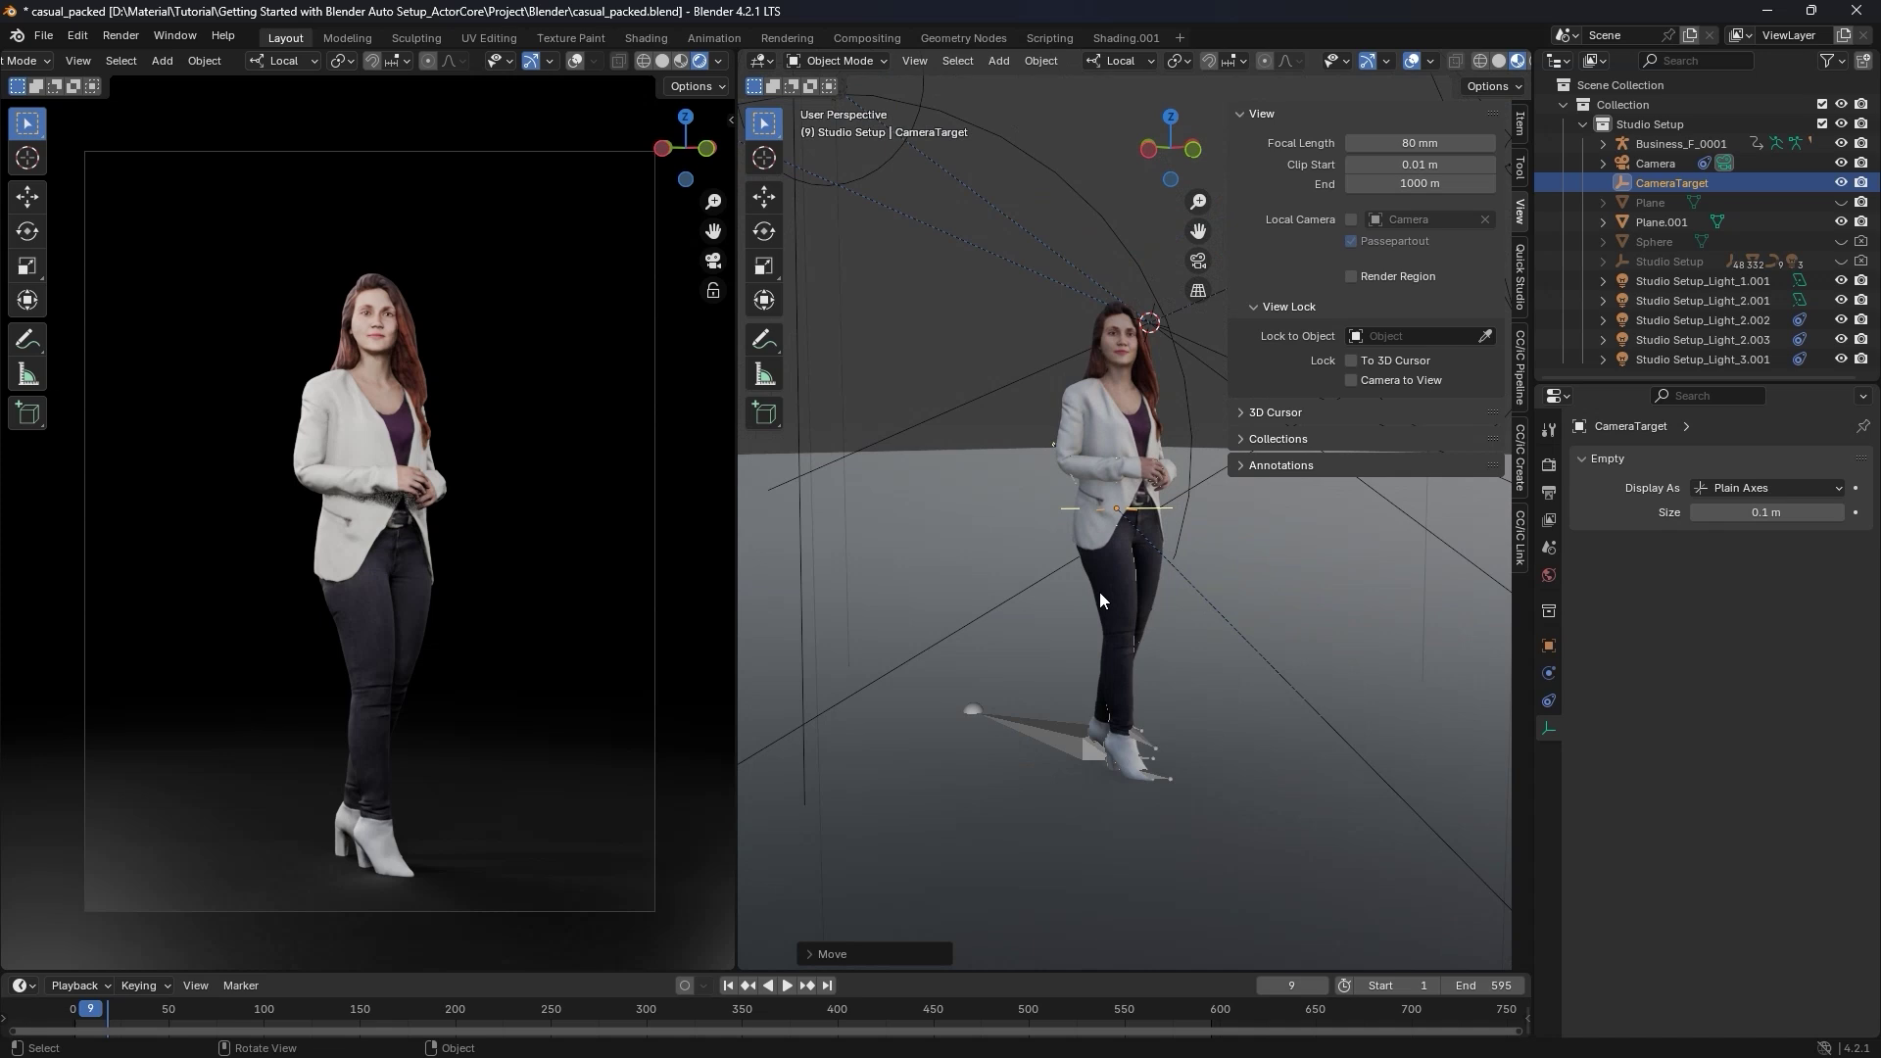
{"action": "left_click", "coordinate": [119, 36]}
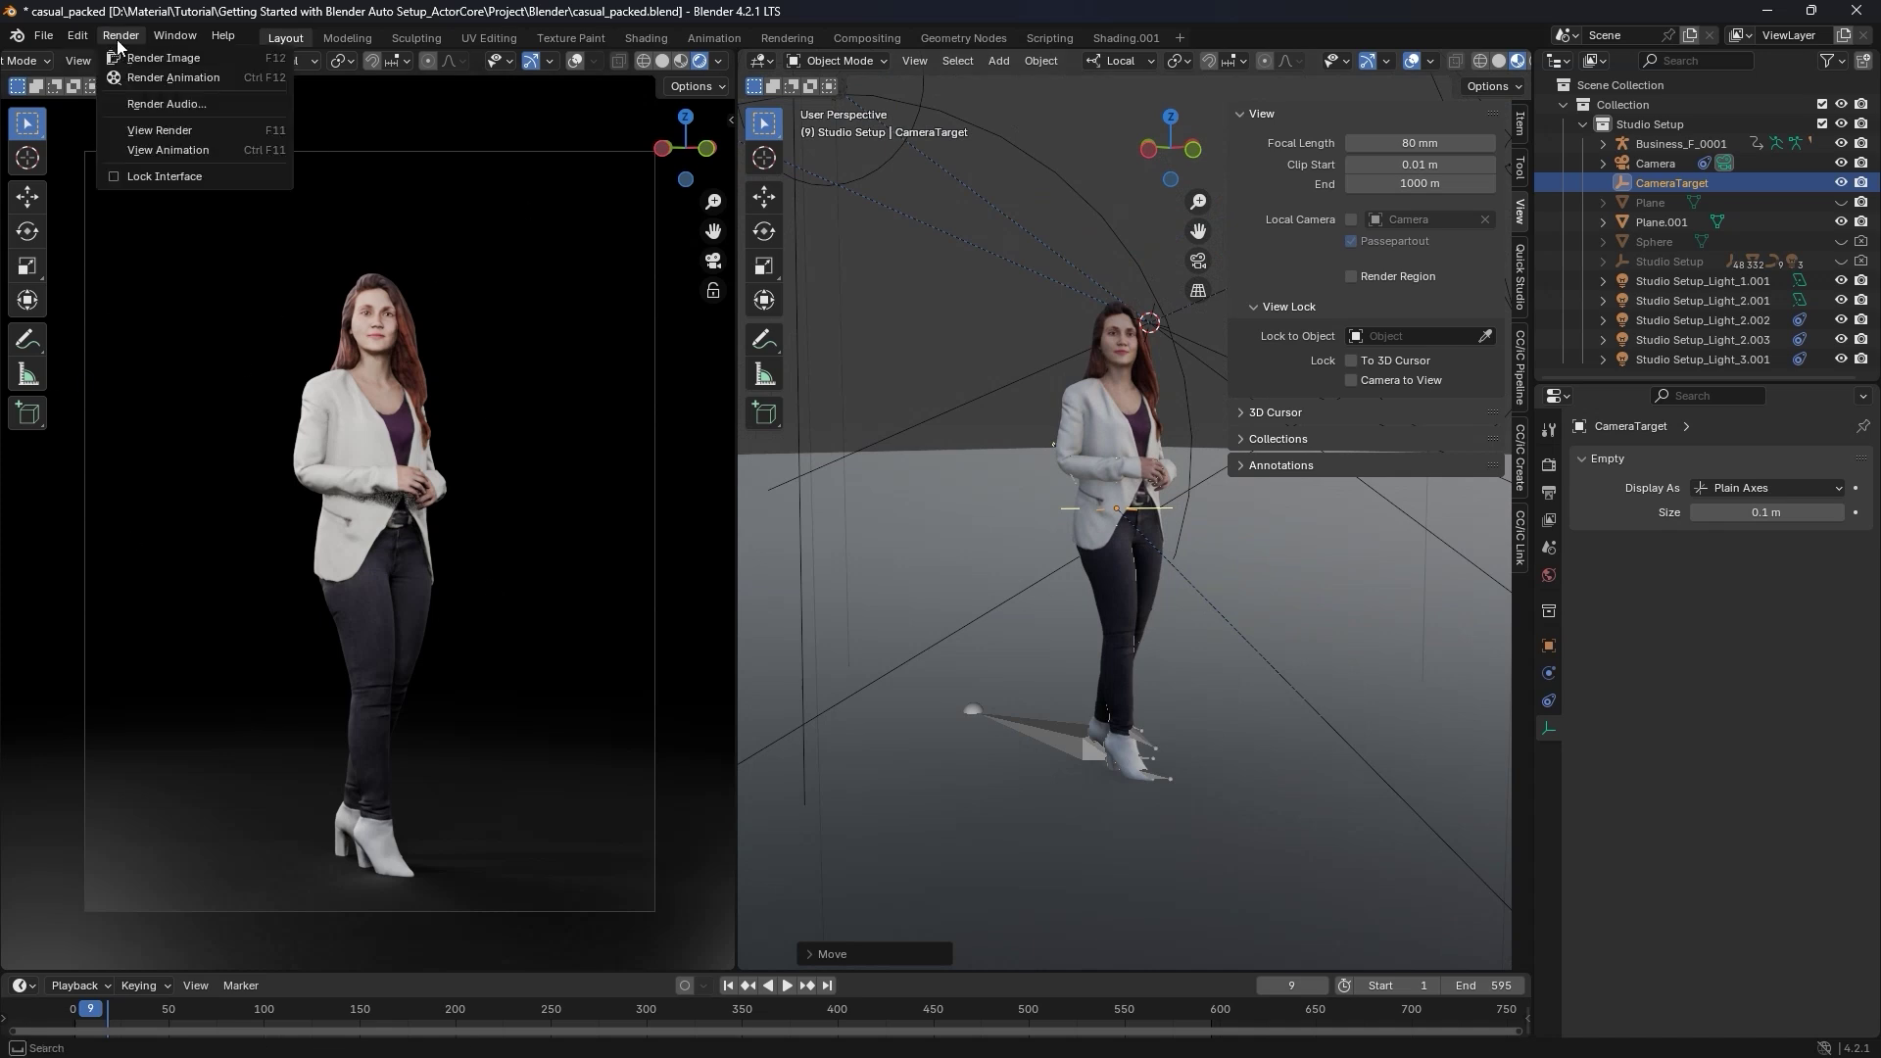
{"action": "left_click", "coordinate": [227, 60]}
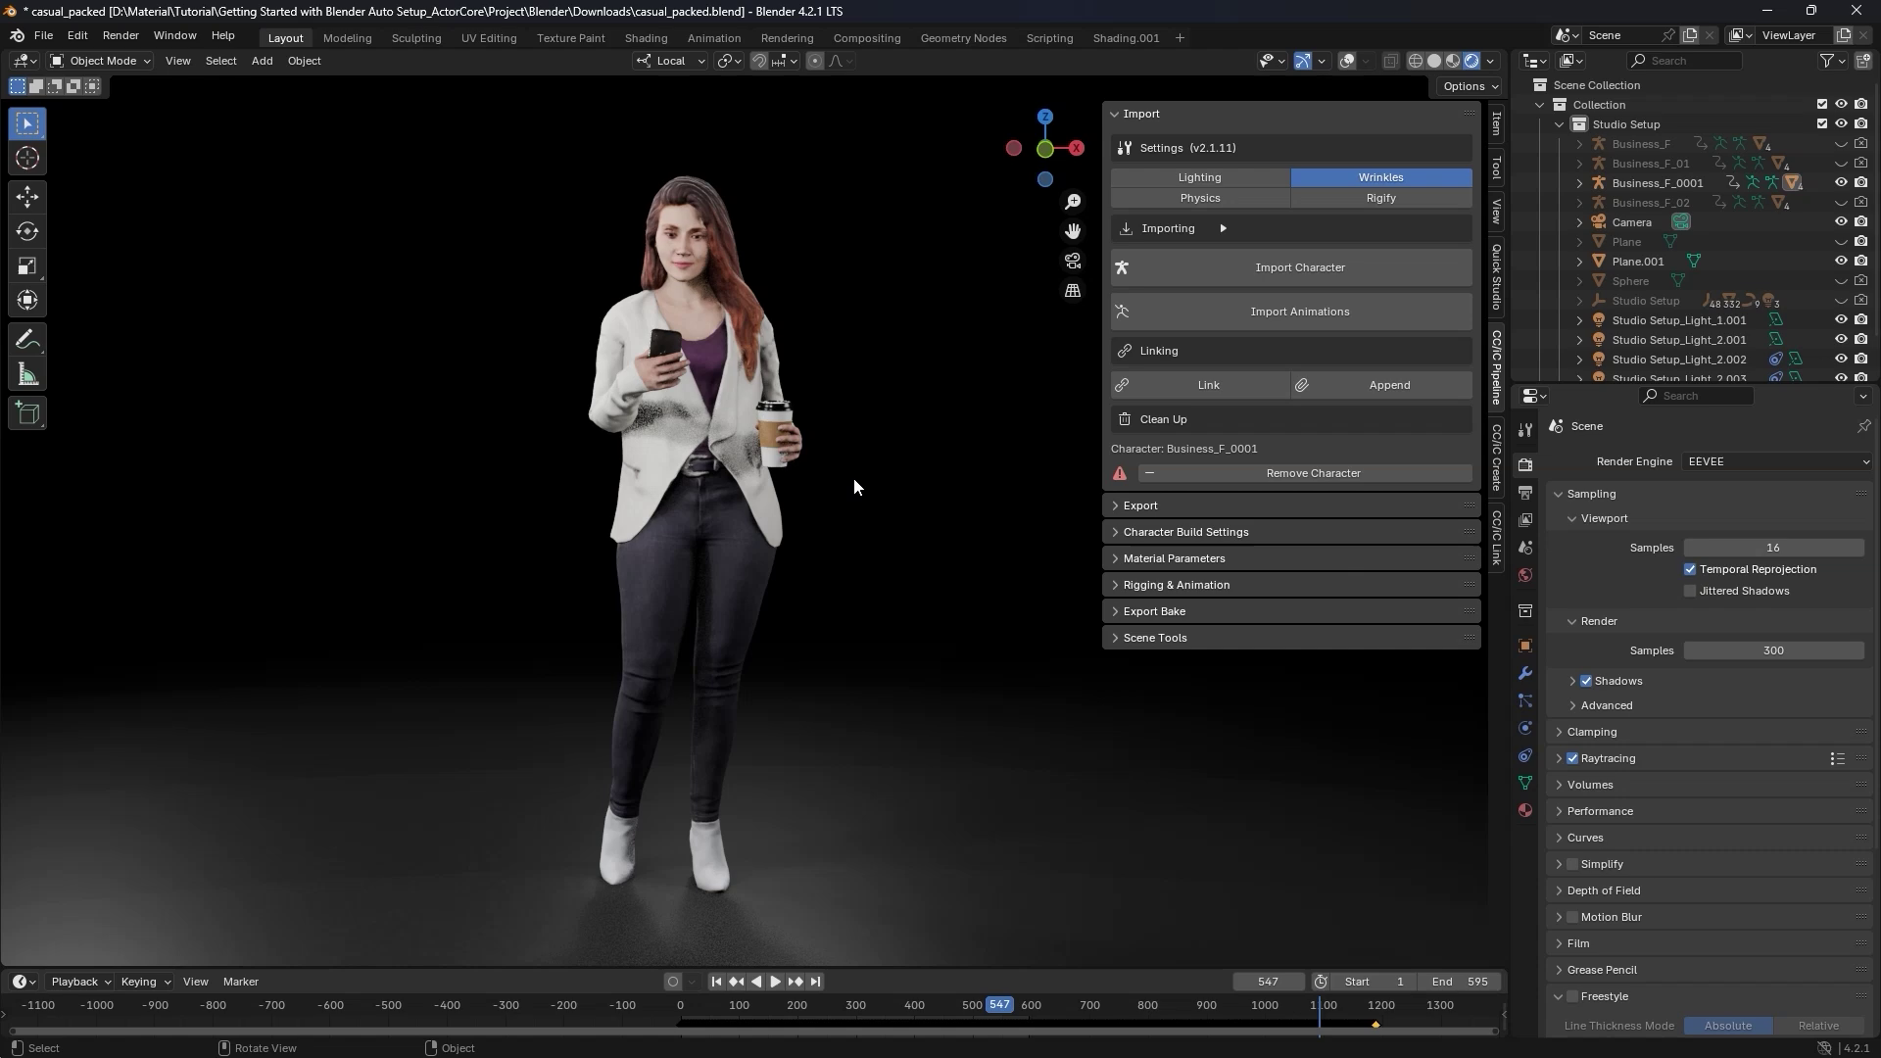
- Enable the Red Channel (Skin) in the Texture Channel Mixer and set its Base Color brightness to about -0.14
{"action": "left_click", "coordinate": [1120, 566]}
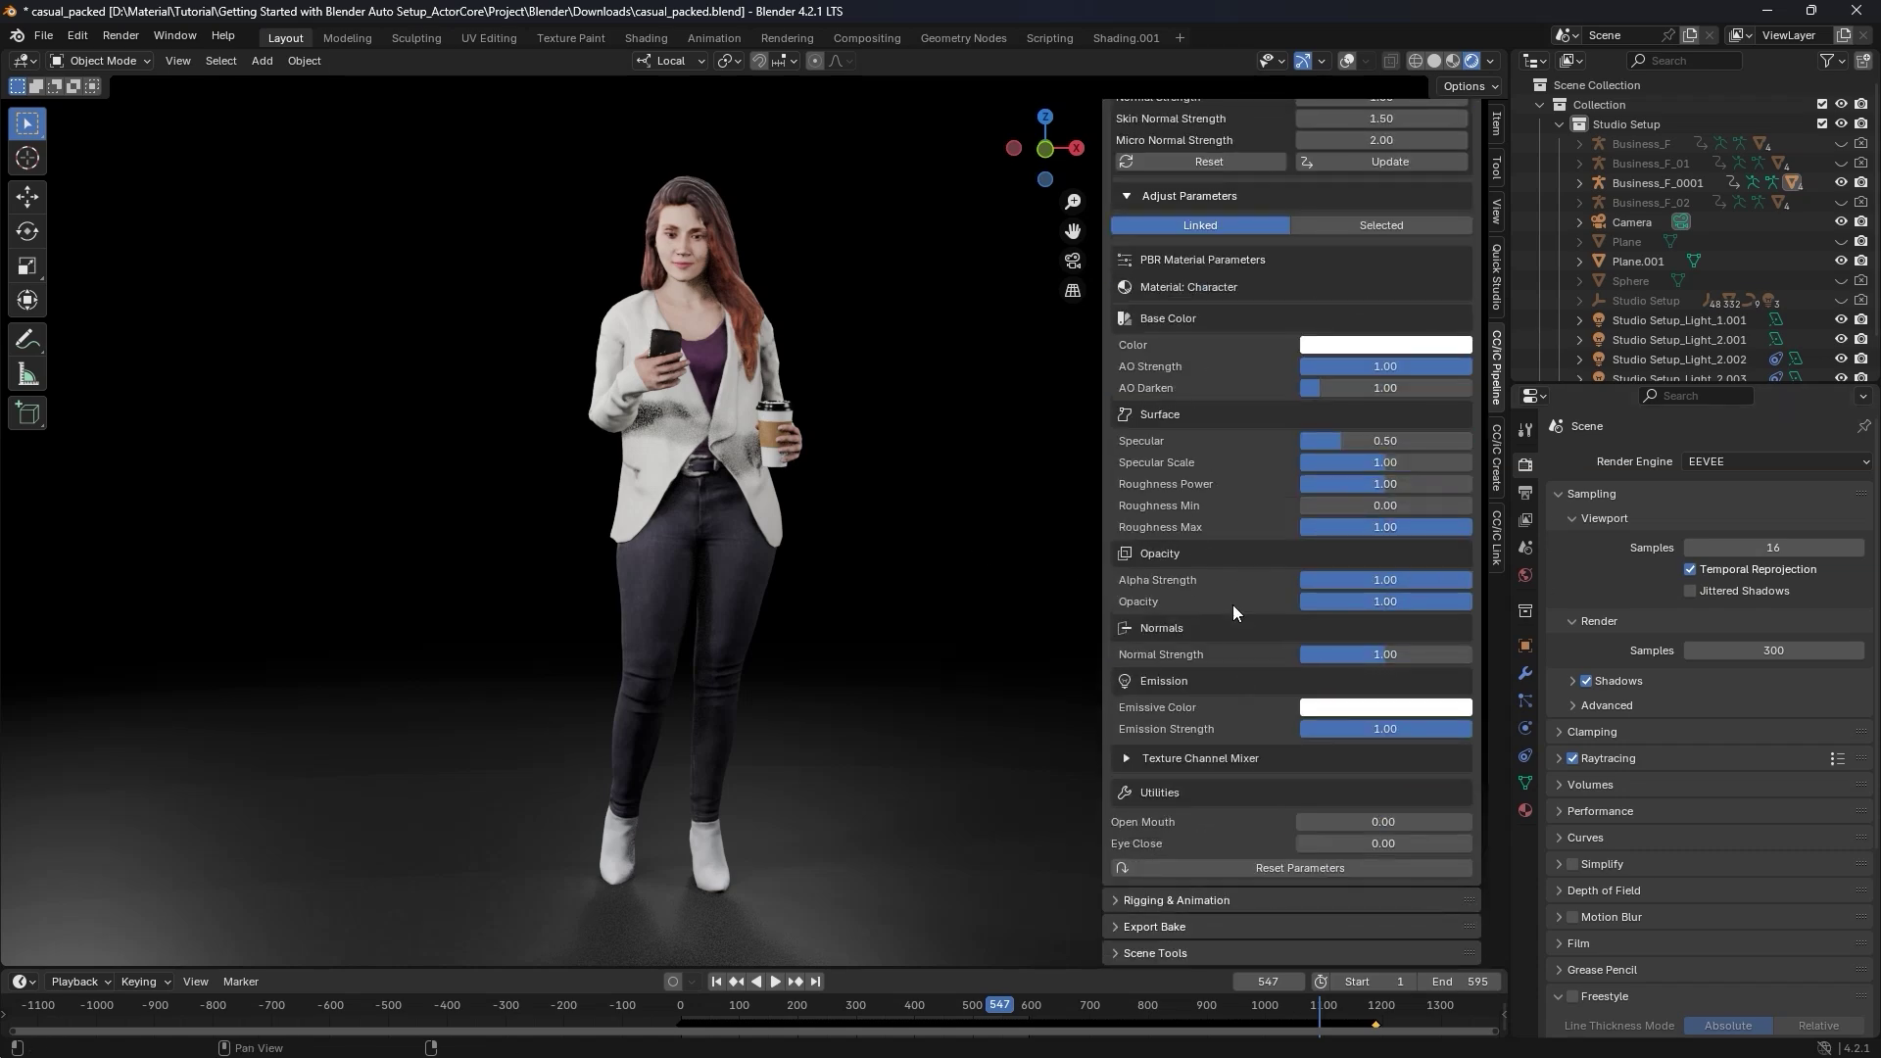
{"action": "left_click", "coordinate": [1128, 758]}
{"action": "scroll", "coordinate": [1131, 756], "scroll_direction": "down", "scroll_amount": 15}
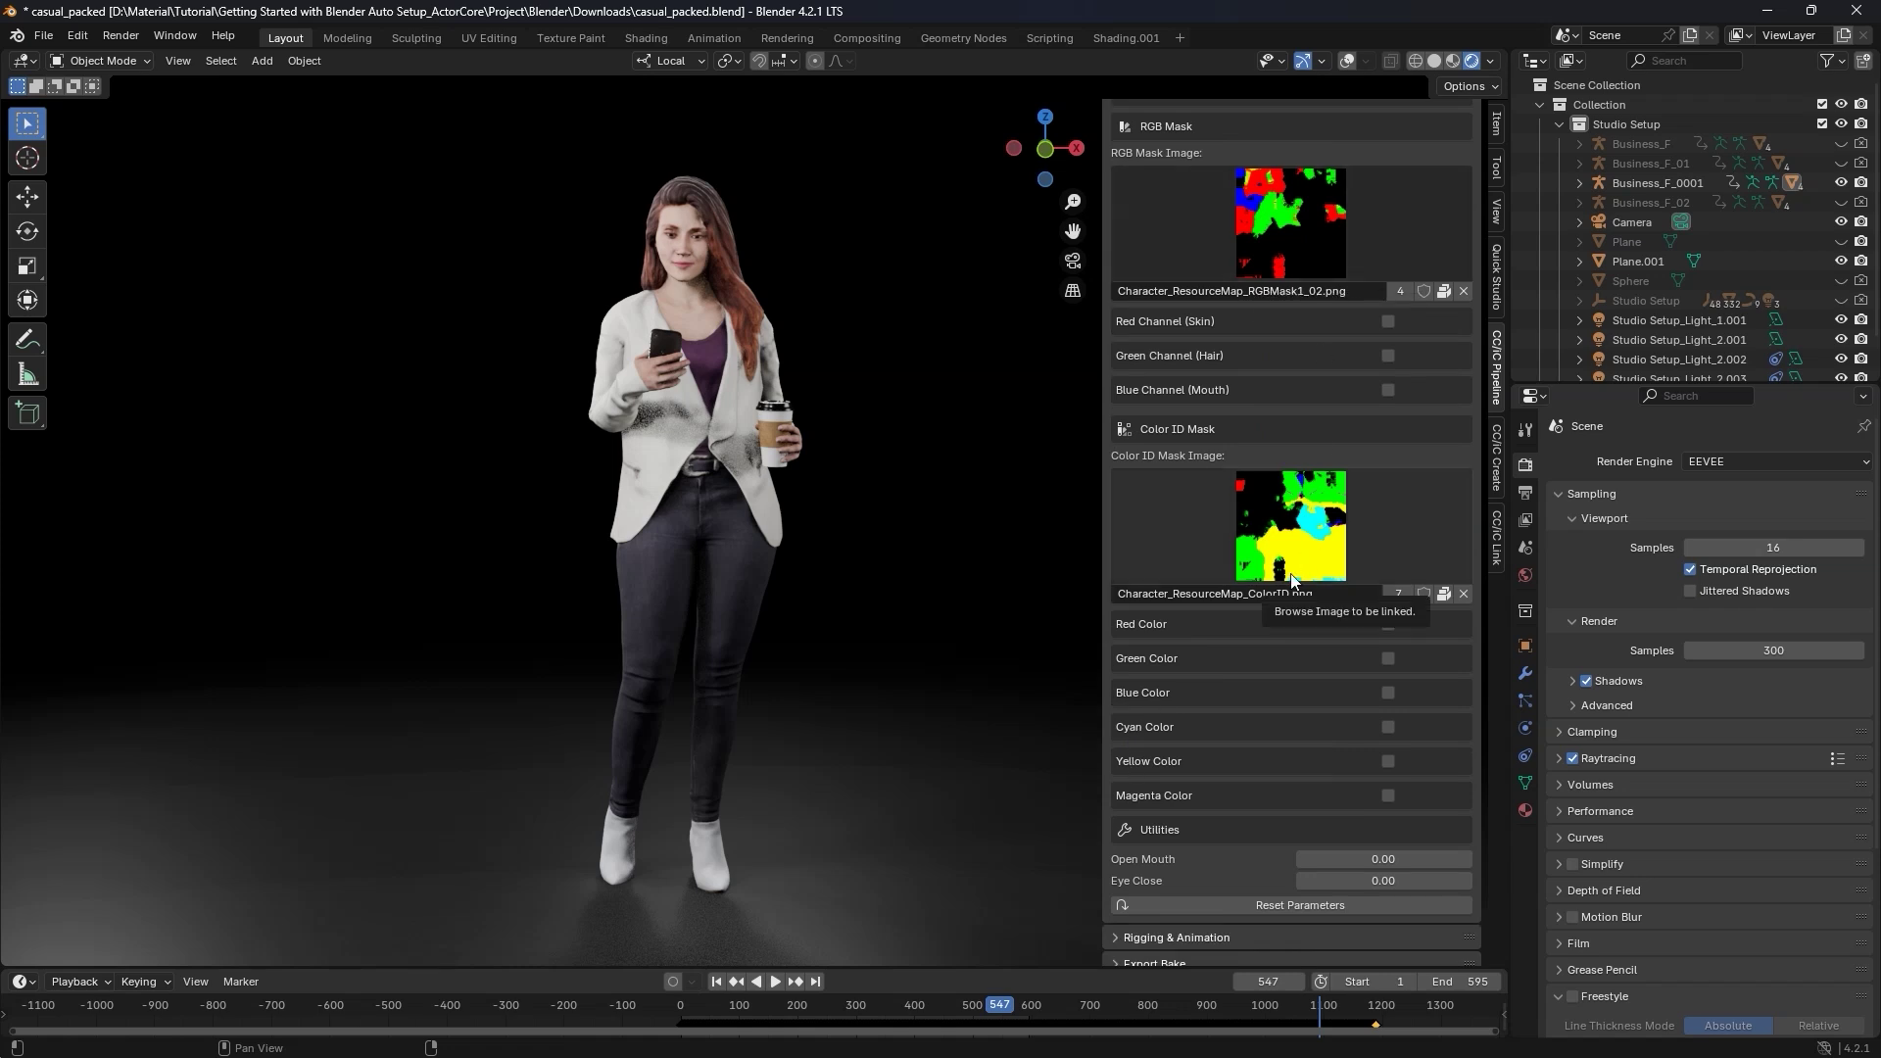
{"action": "left_click", "coordinate": [1389, 322]}
{"action": "scroll", "coordinate": [1389, 321], "scroll_direction": "down", "scroll_amount": 4}
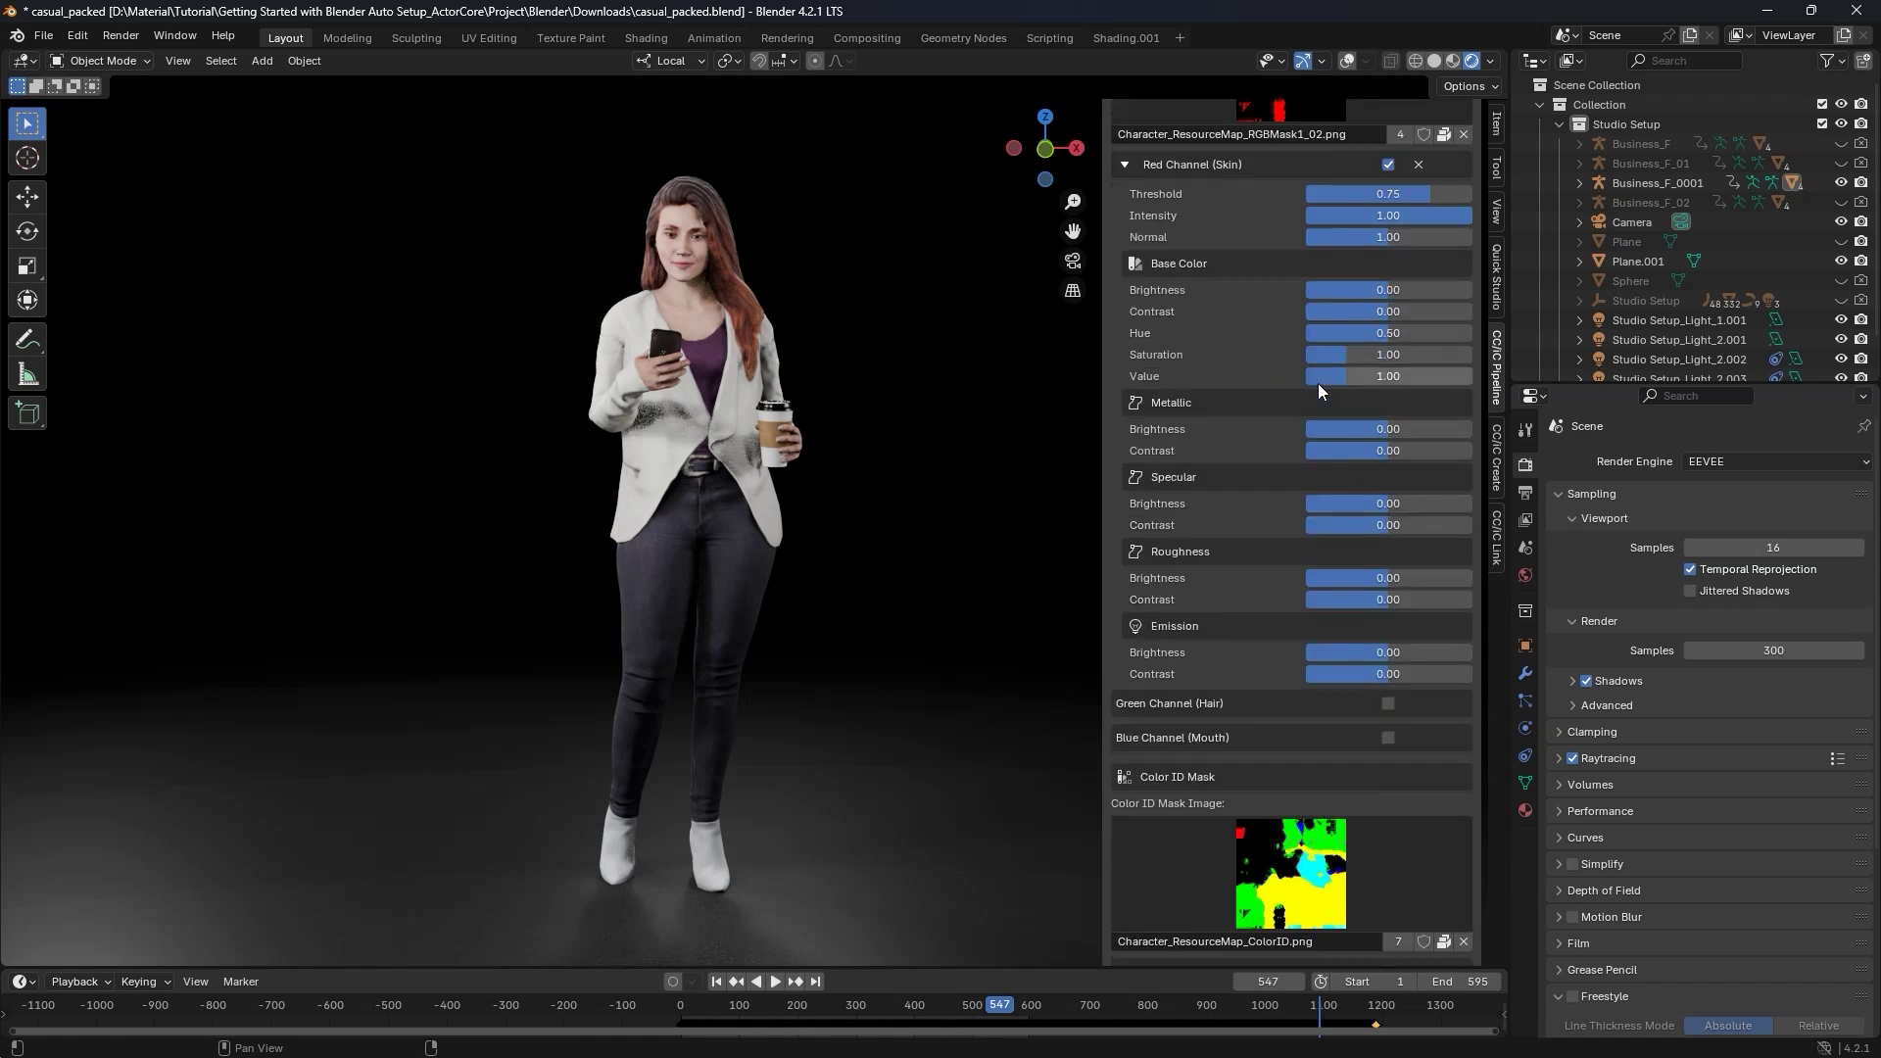
{"action": "left_click_drag", "start_coordinate": [1386, 290], "coordinate": [1372, 290]}
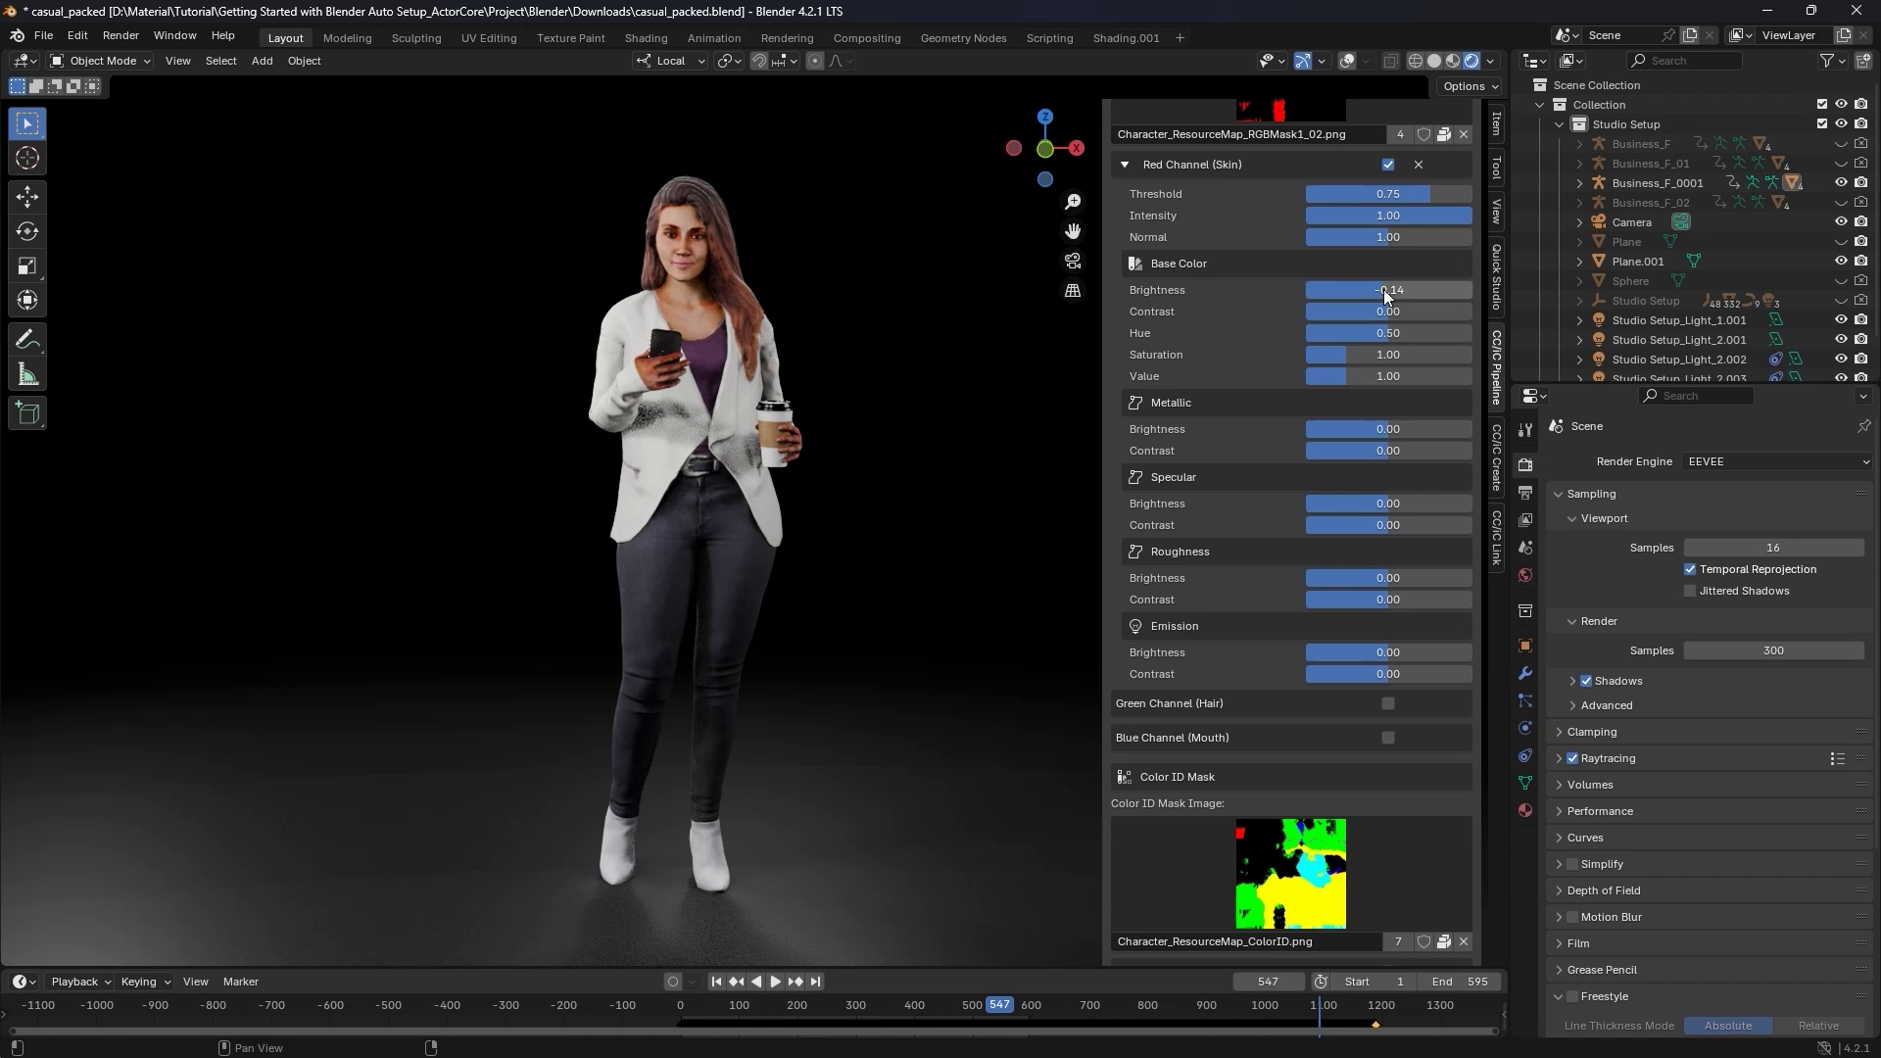
{"action": "left_click", "coordinate": [1125, 164]}
- Enable the Green Channel (Hair) mask and set its Base Color hue to about 0.34 and contrast to about 0.07
{"action": "scroll", "coordinate": [1393, 315], "scroll_direction": "up", "scroll_amount": 3}
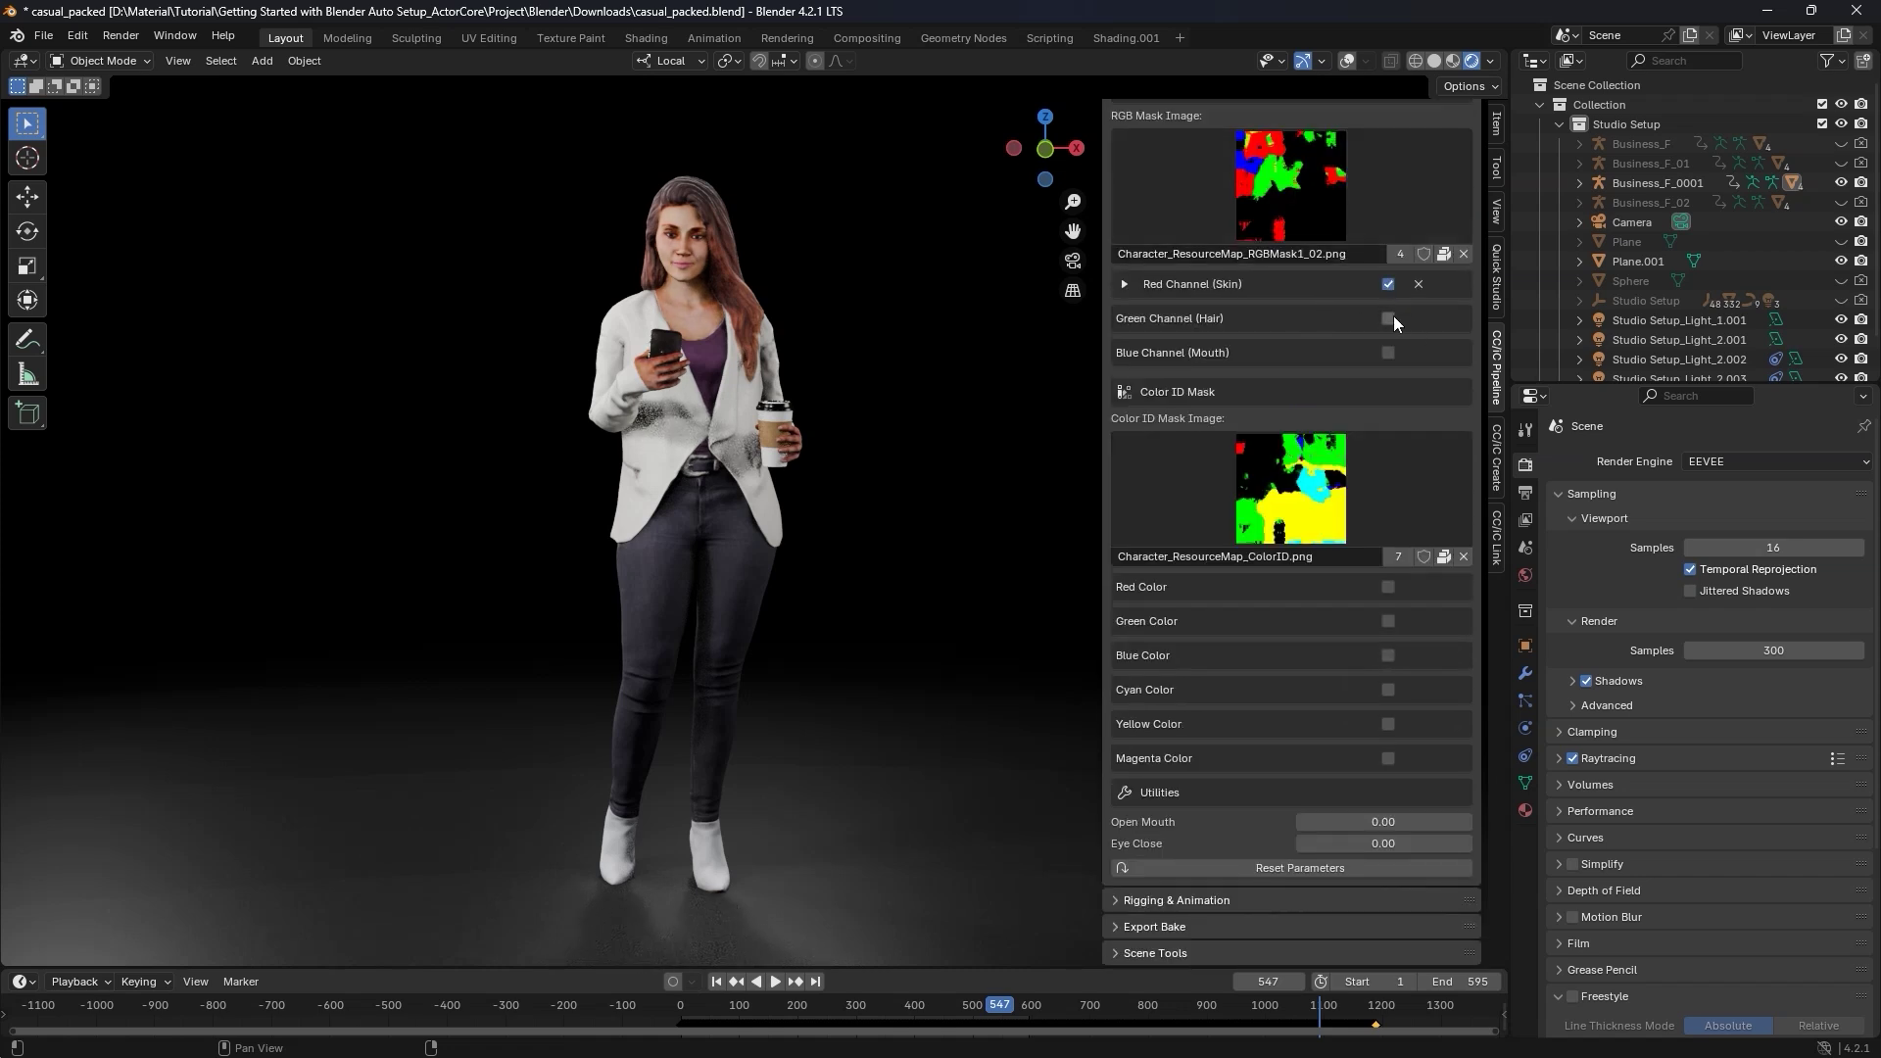
{"action": "left_click", "coordinate": [1390, 317]}
{"action": "left_click_drag", "start_coordinate": [1388, 487], "coordinate": [1425, 487]}
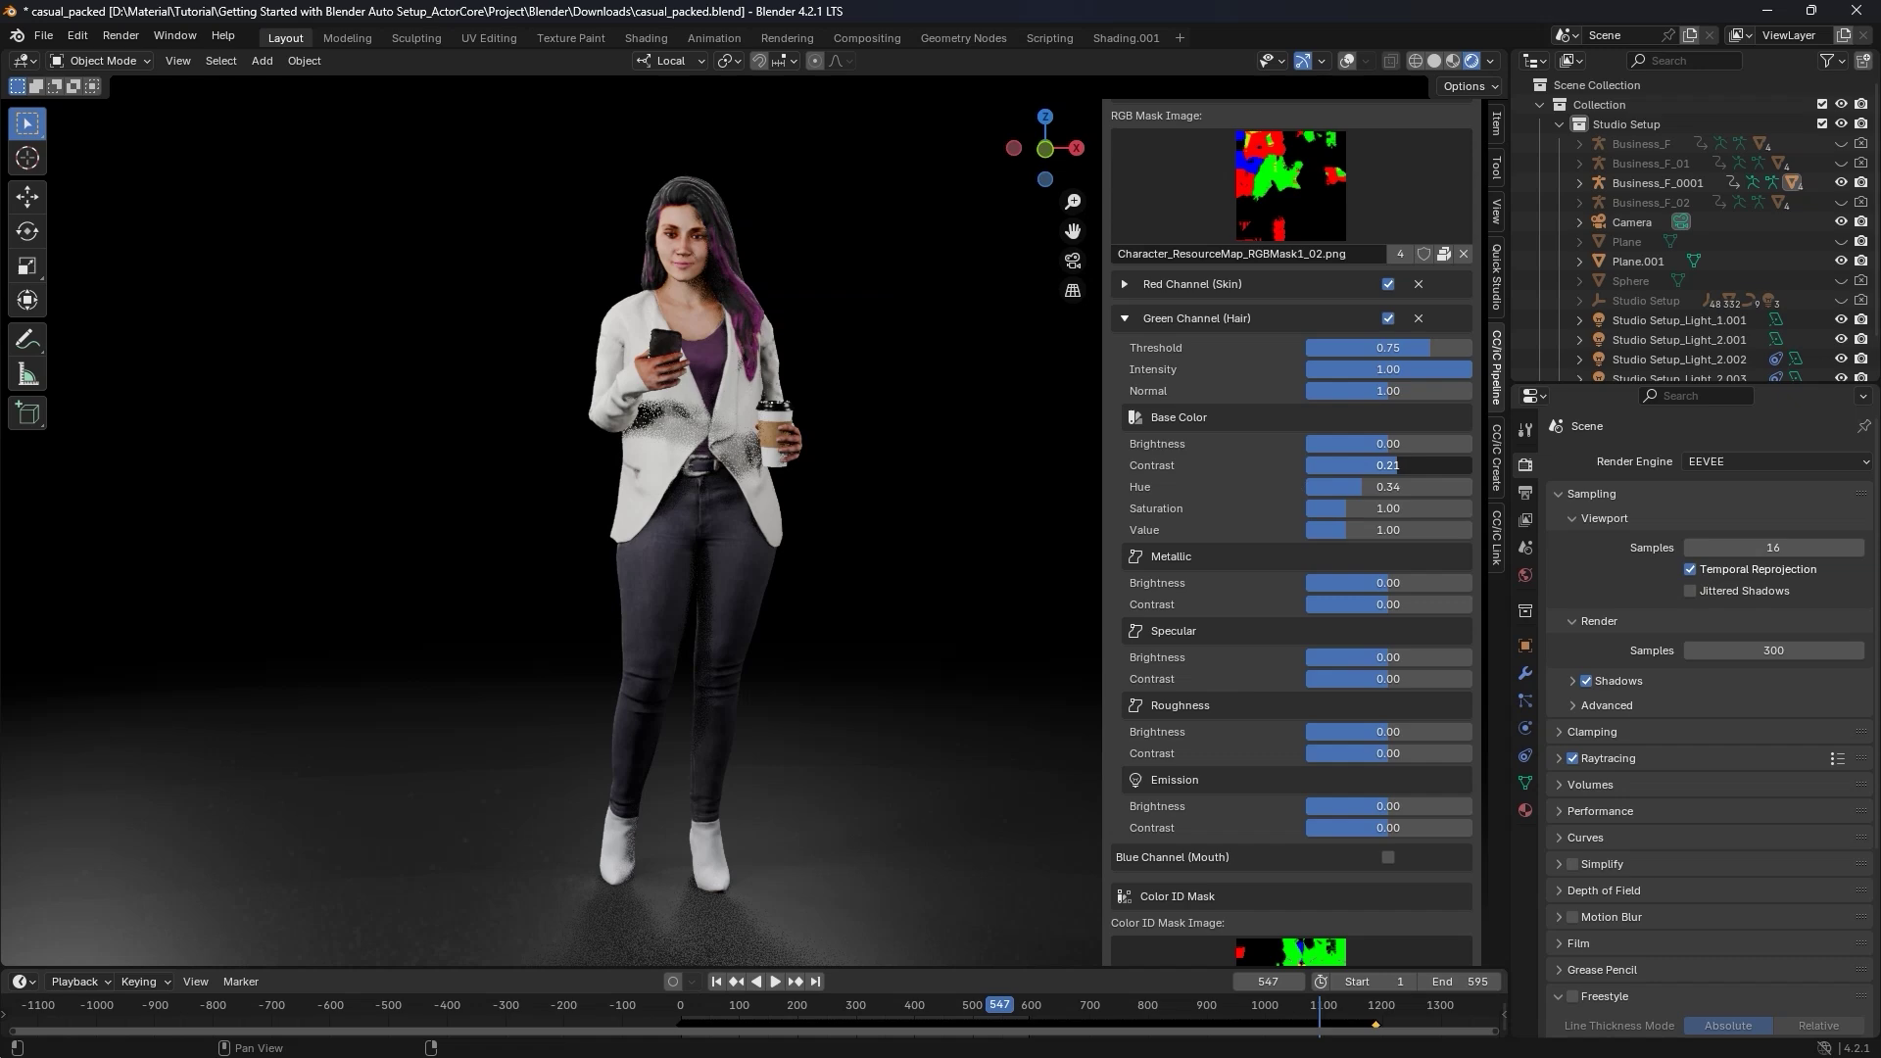
{"action": "middle_click_drag", "start_coordinate": [809, 380], "coordinate": [745, 402]}
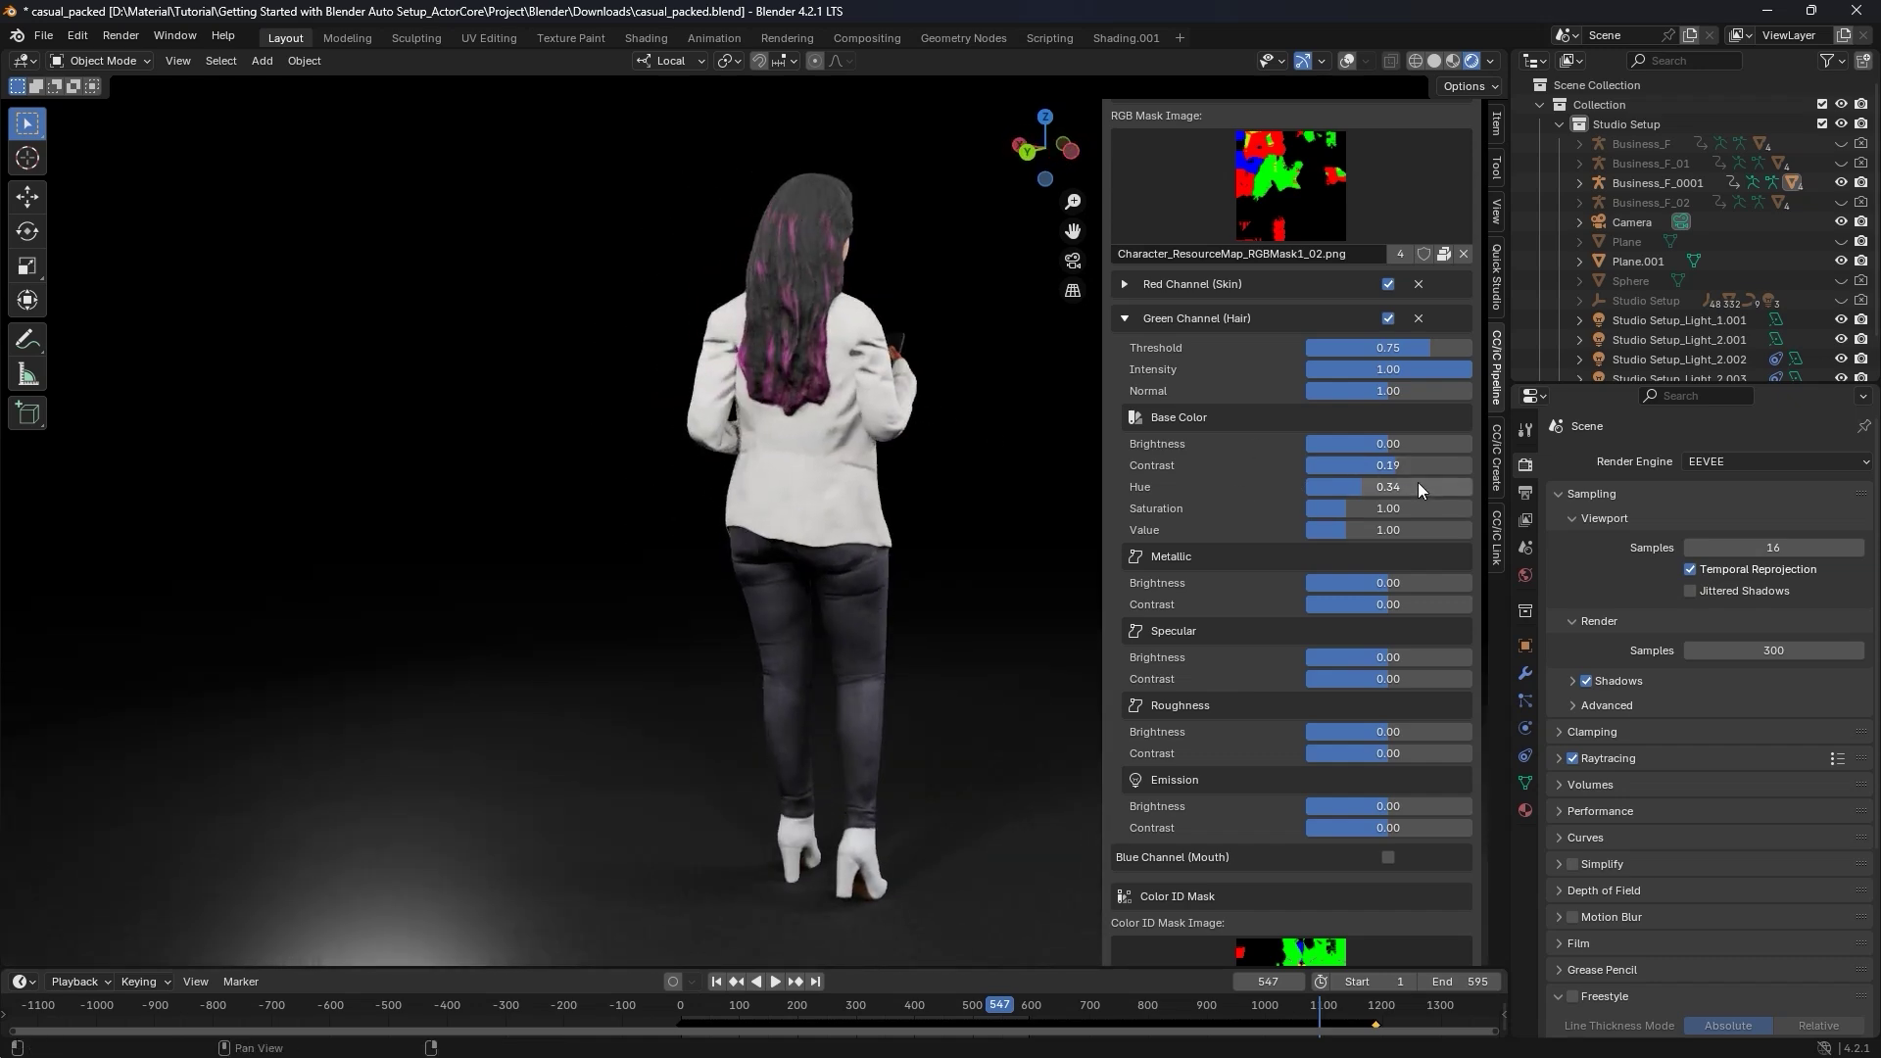
{"action": "left_click_drag", "start_coordinate": [1419, 466], "coordinate": [1408, 466]}
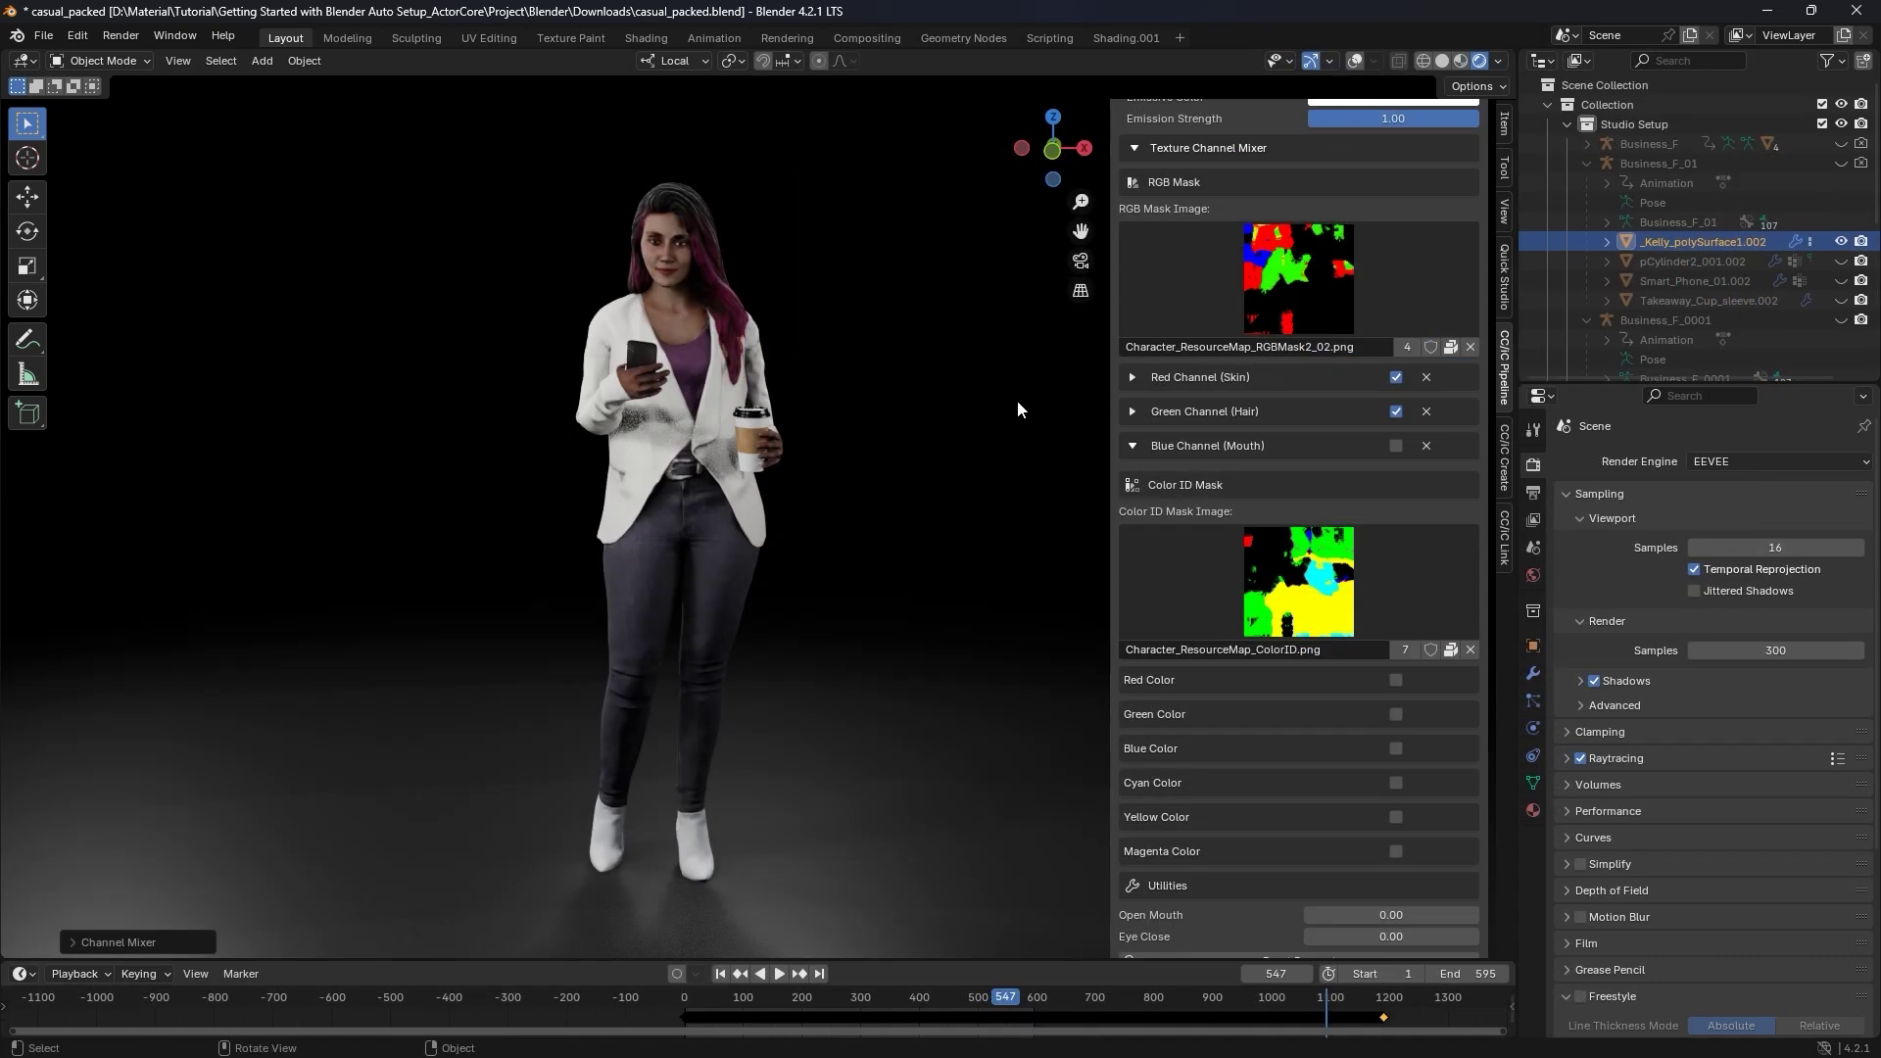
- Enable the Green Color mask of the Color ID map and set its Base Color brightness to about -1.33
{"action": "scroll", "coordinate": [1249, 559], "scroll_direction": "down", "scroll_amount": 5}
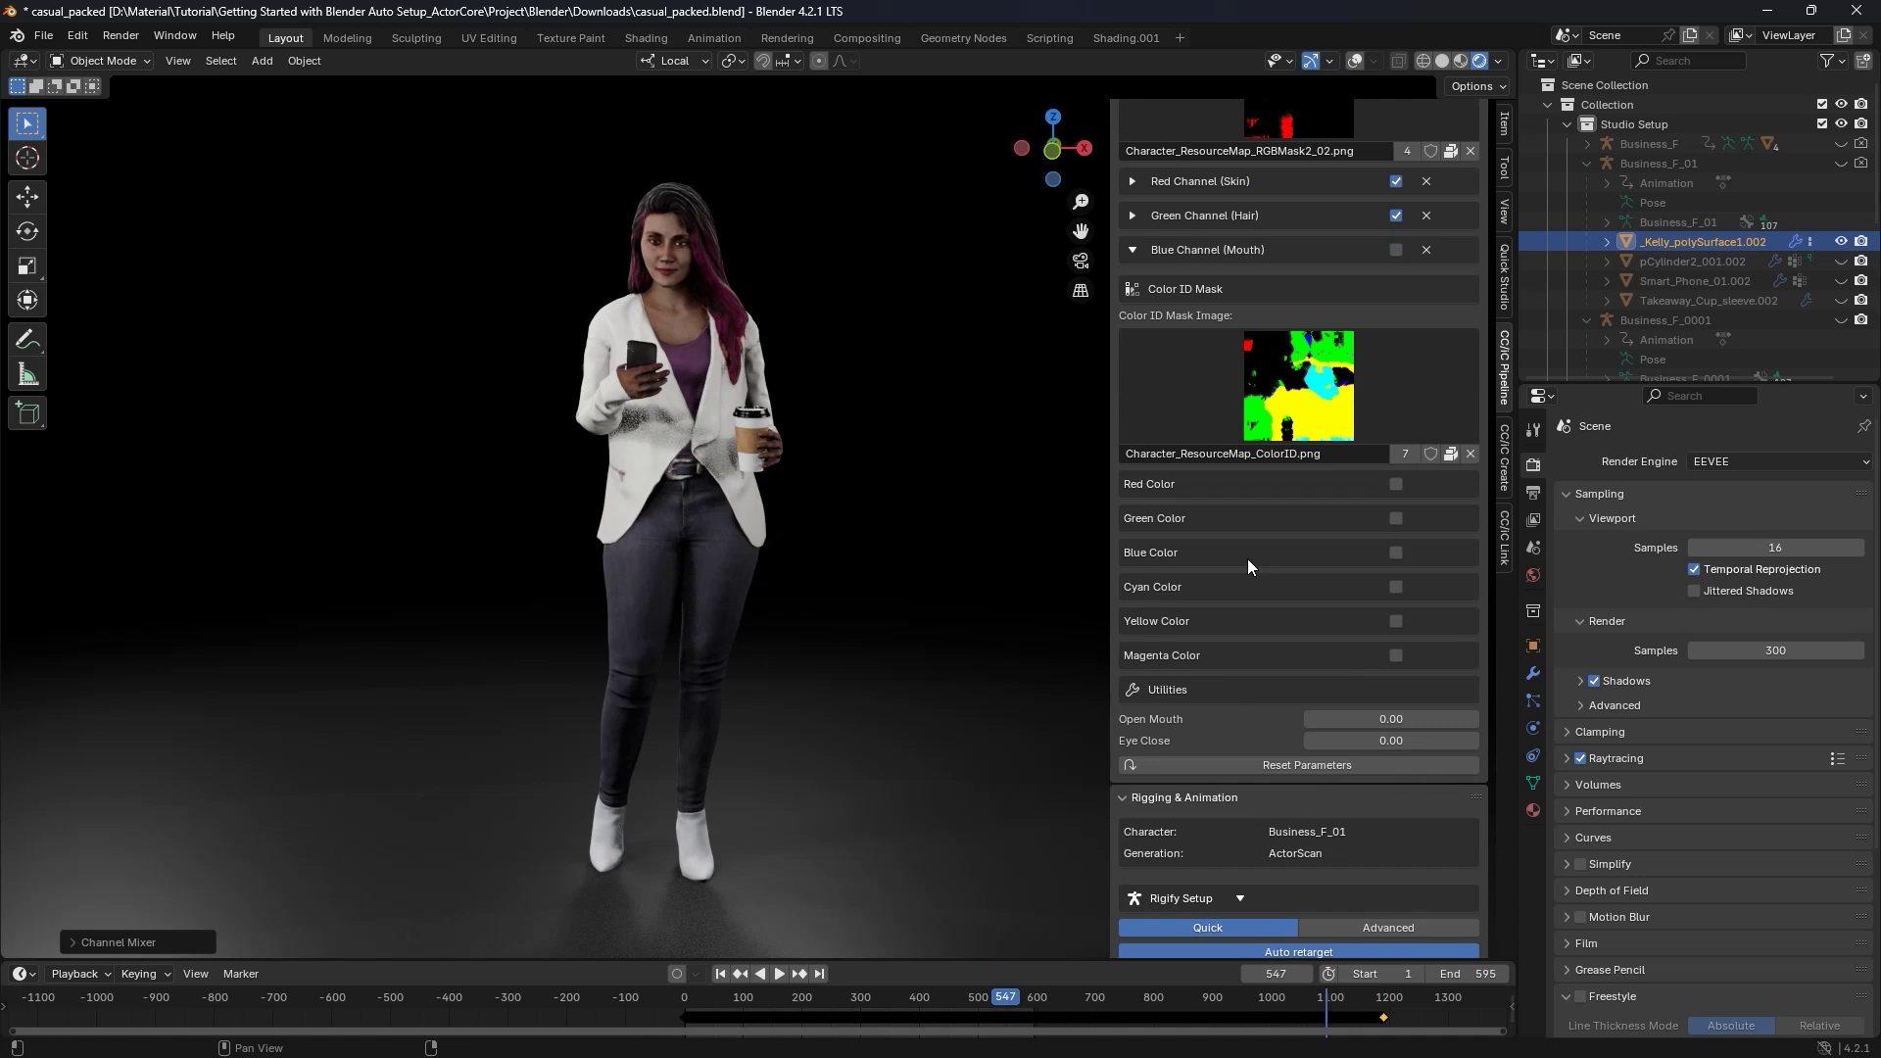
{"action": "left_click", "coordinate": [1396, 480]}
{"action": "scroll", "coordinate": [1262, 504], "scroll_direction": "down", "scroll_amount": 3}
{"action": "mouse_move", "coordinate": [1360, 484]}
{"action": "left_mouse_down"}
{"action": "mouse_move", "coordinate": [1382, 484]}
{"action": "mouse_move", "coordinate": [1358, 487]}
{"action": "left_mouse_up"}
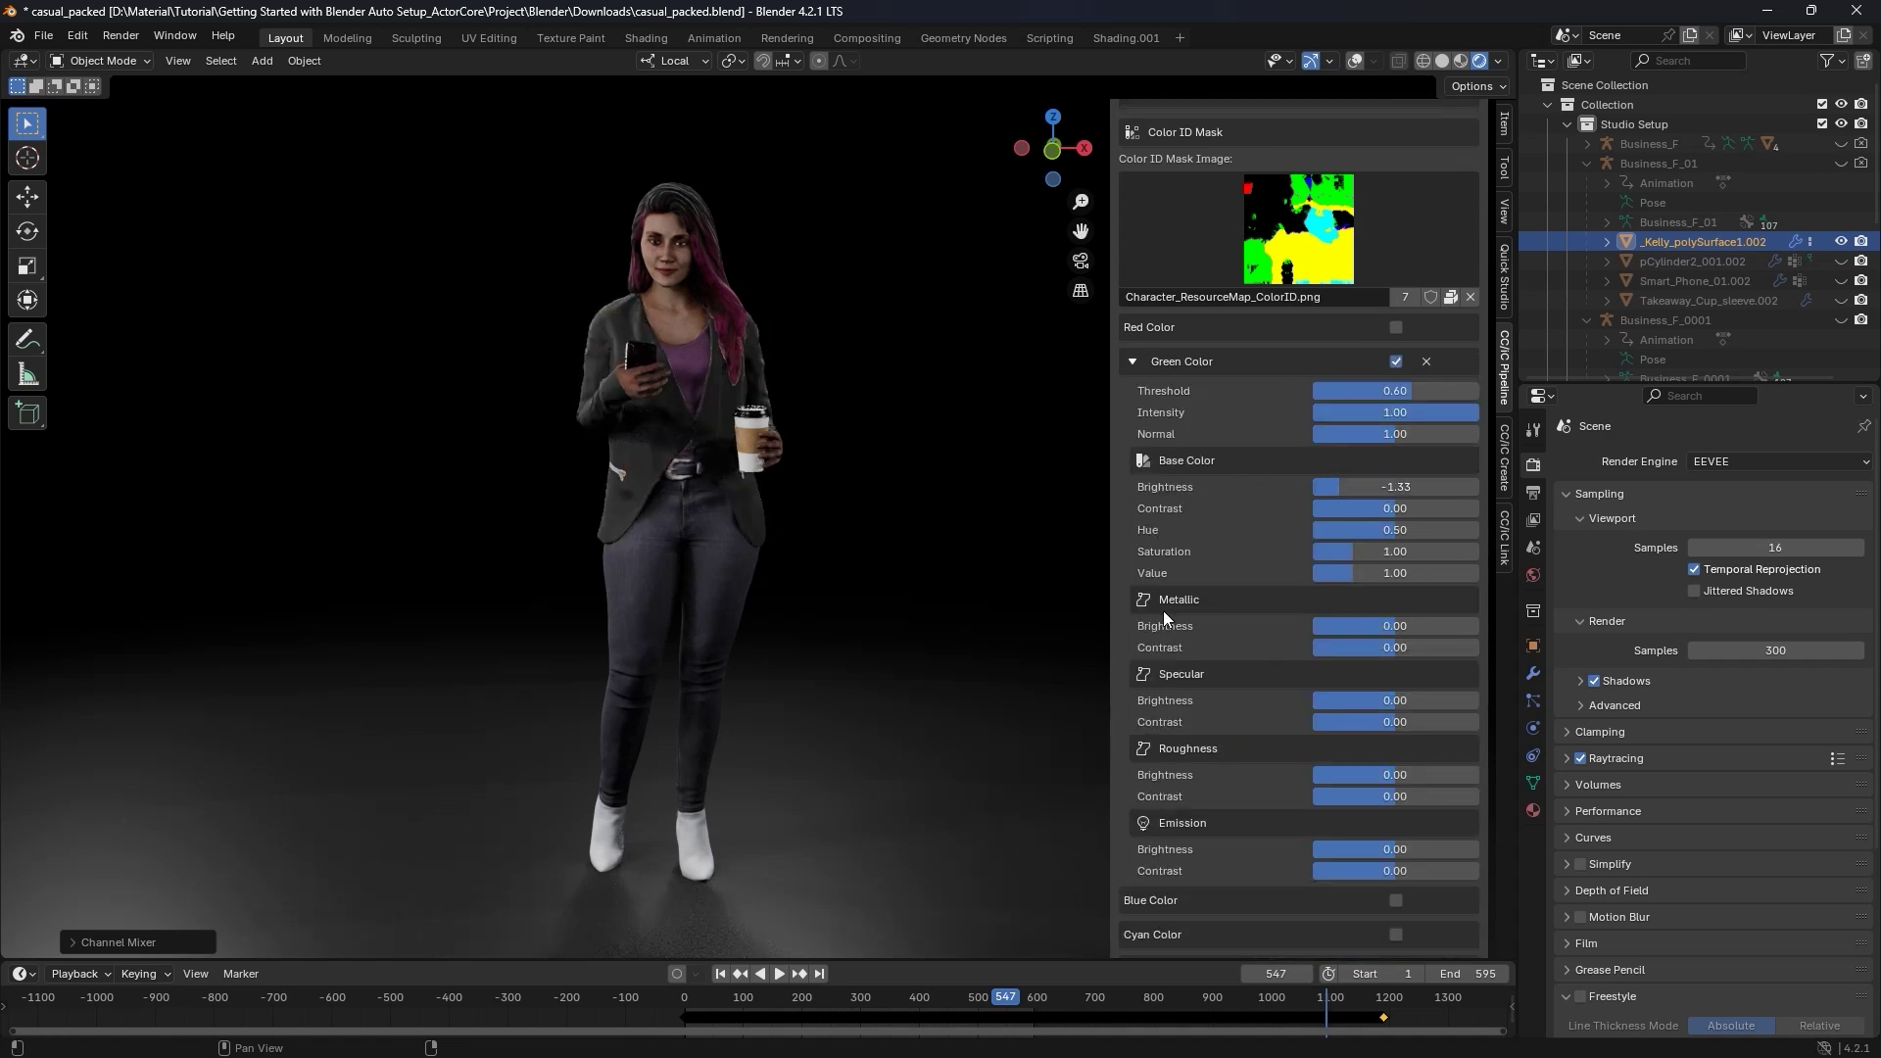
- Lower the Roughness brightness of the Green Color mask to about -0.23 to make the jacket glossier
{"action": "scroll", "coordinate": [1166, 611], "scroll_direction": "down", "scroll_amount": 3}
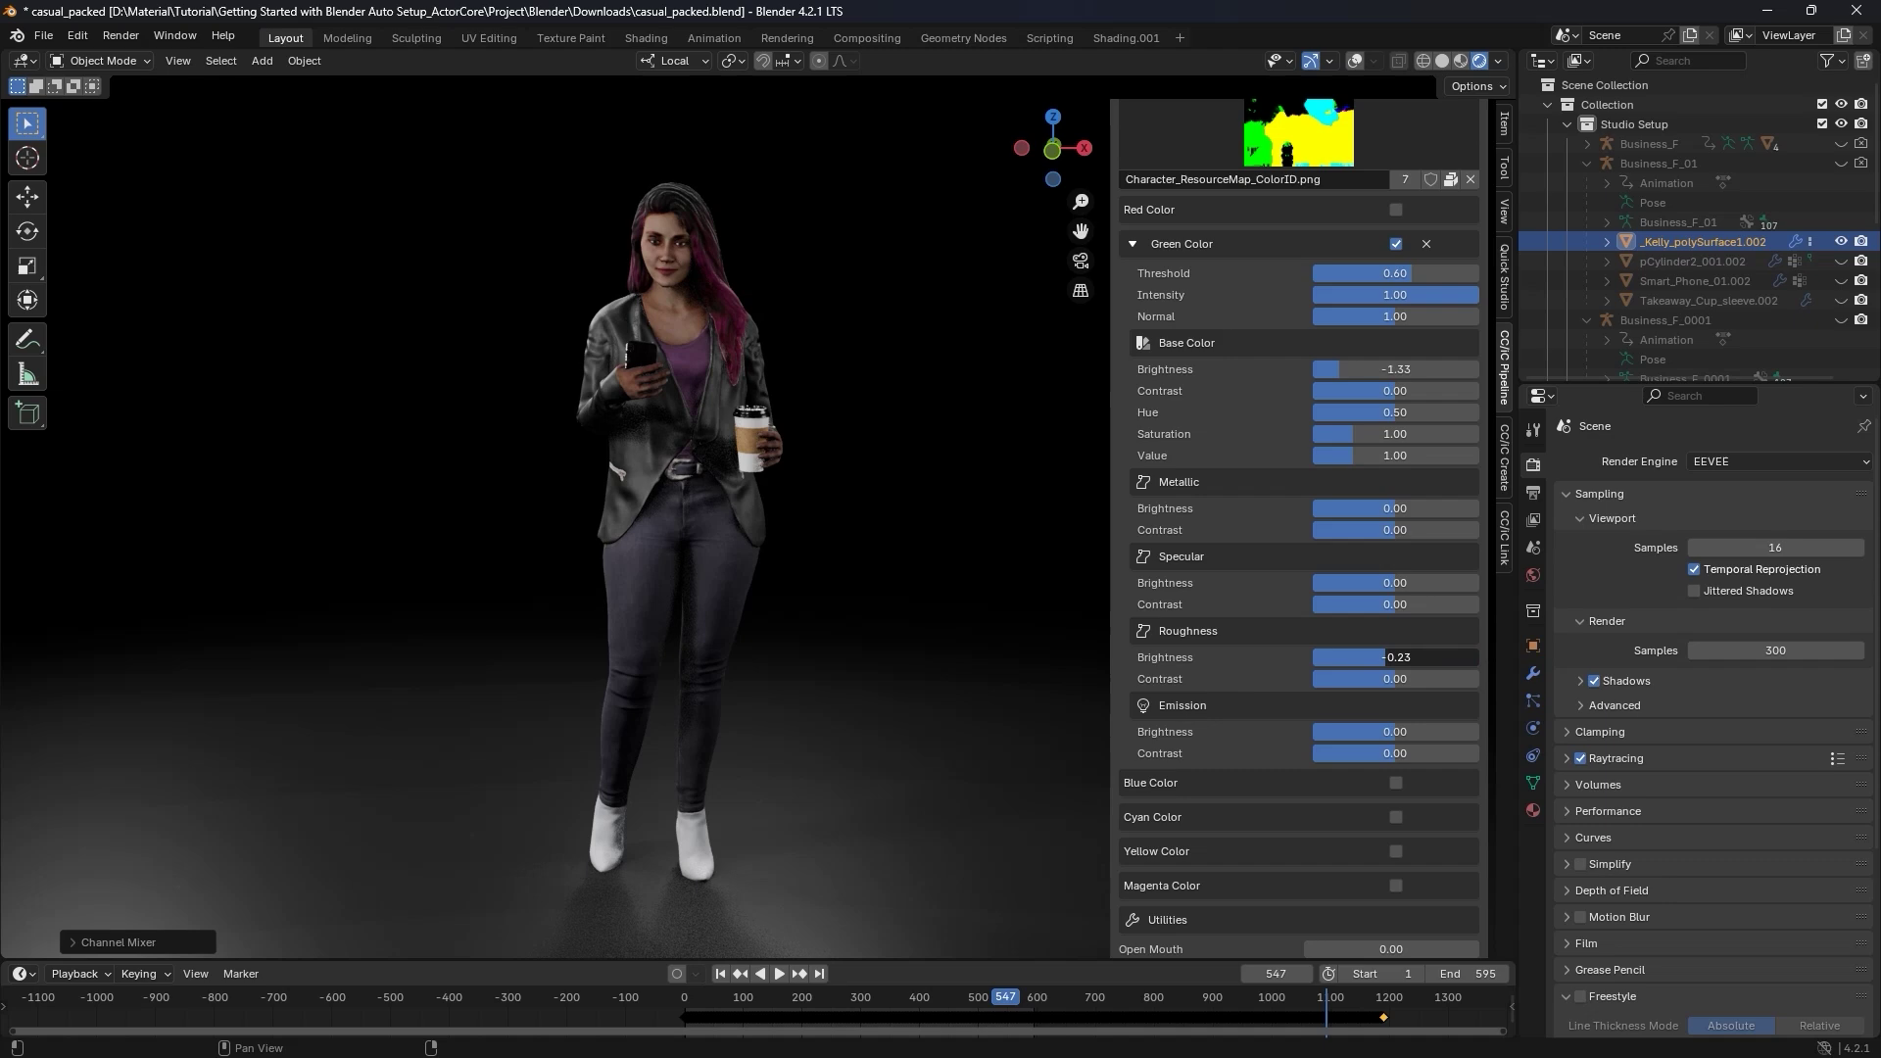
{"action": "middle_click_drag", "start_coordinate": [784, 563], "coordinate": [752, 557]}
{"action": "left_click_drag", "start_coordinate": [1381, 657], "coordinate": [1378, 656]}
{"action": "middle_click_drag", "start_coordinate": [797, 614], "coordinate": [772, 614]}
{"action": "left_click_drag", "start_coordinate": [1380, 656], "coordinate": [1377, 656]}
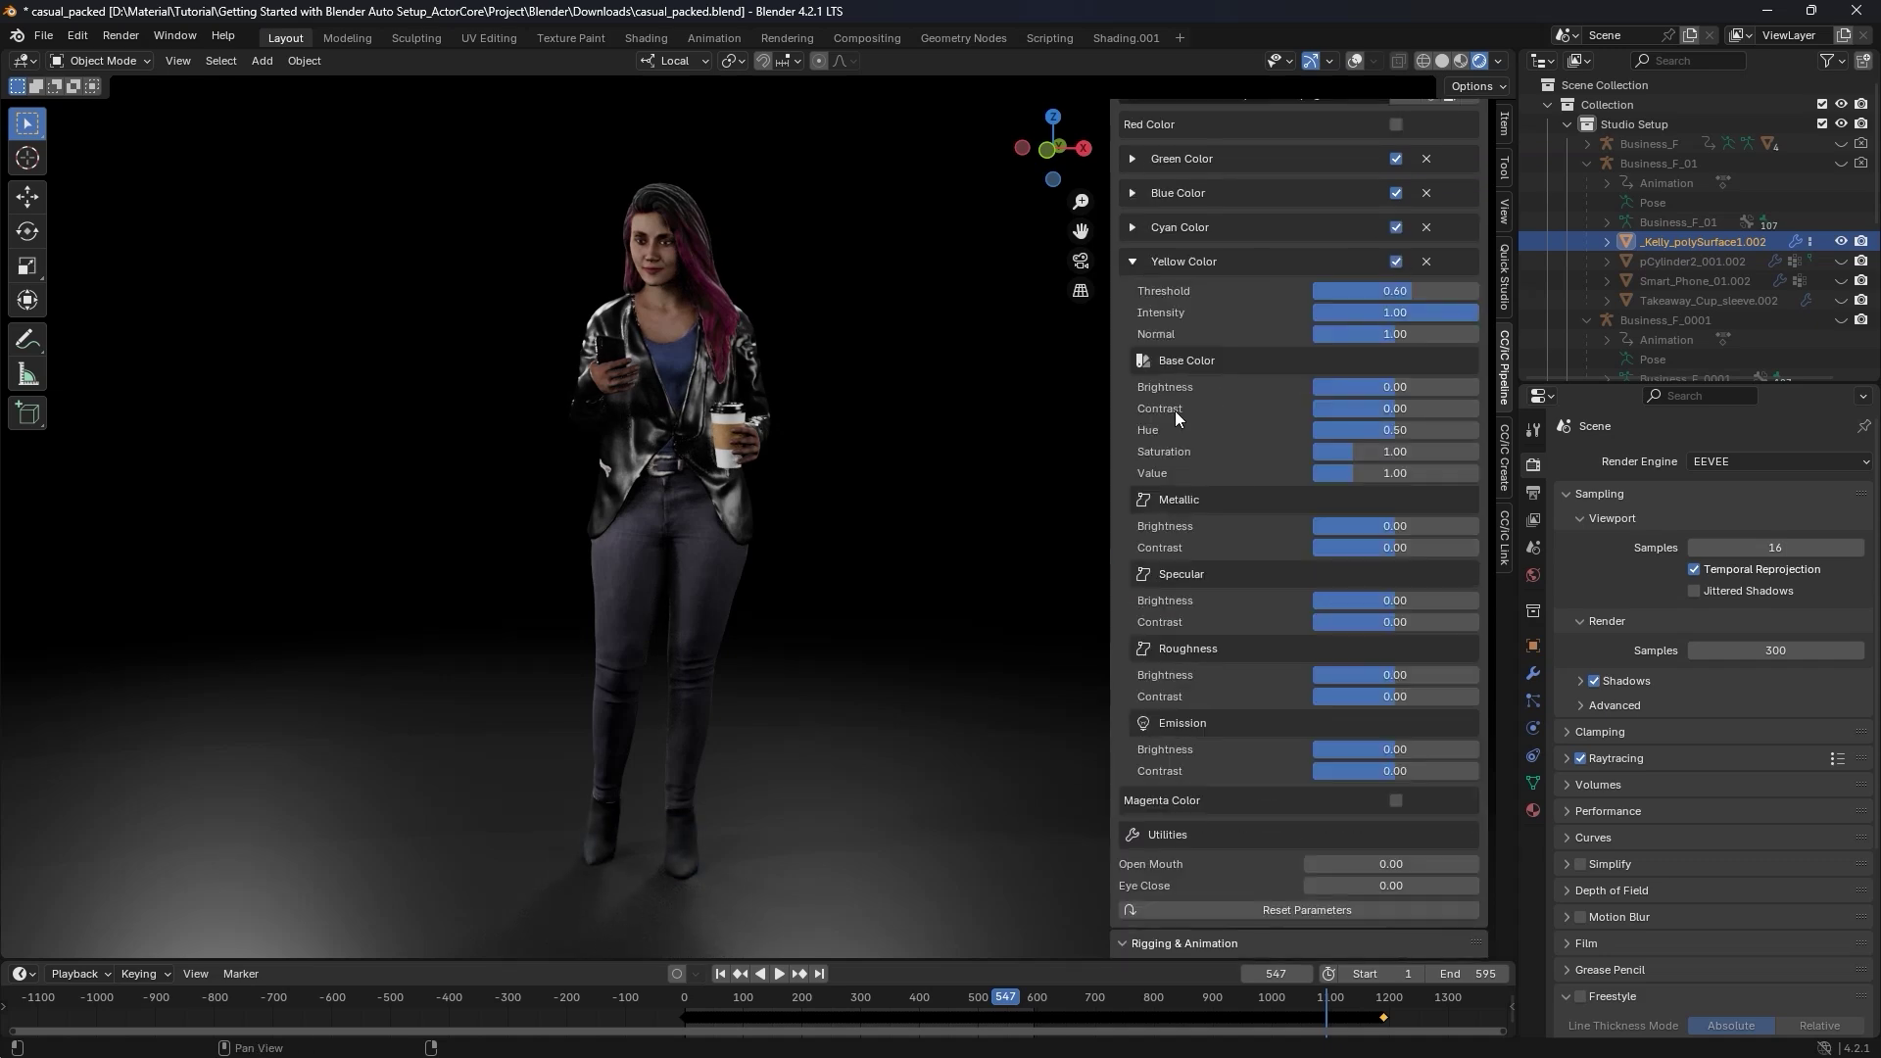
{"action": "left_click_drag", "start_coordinate": [1401, 387], "coordinate": [1421, 387]}
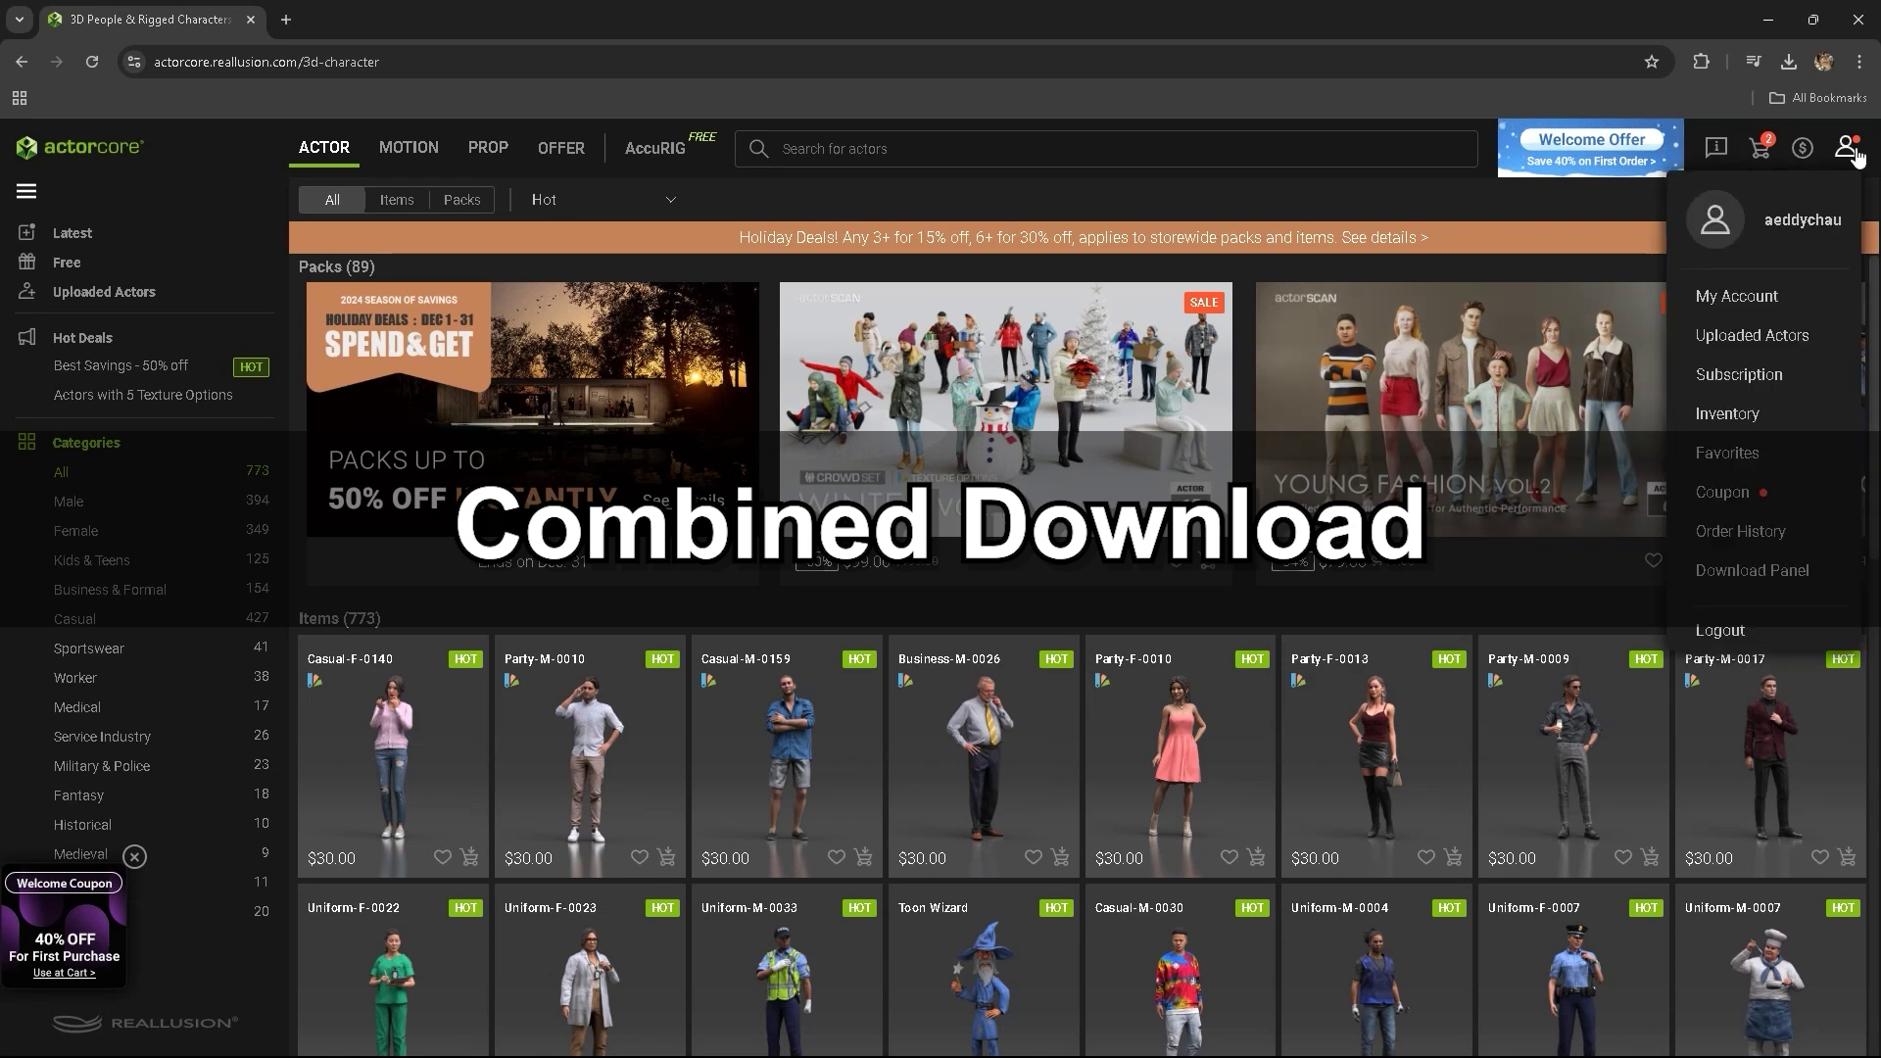
- On the ActorCore website, open the inventory's Combined Download and pick the Barbarian - M actor
{"action": "left_click", "coordinate": [1796, 422]}
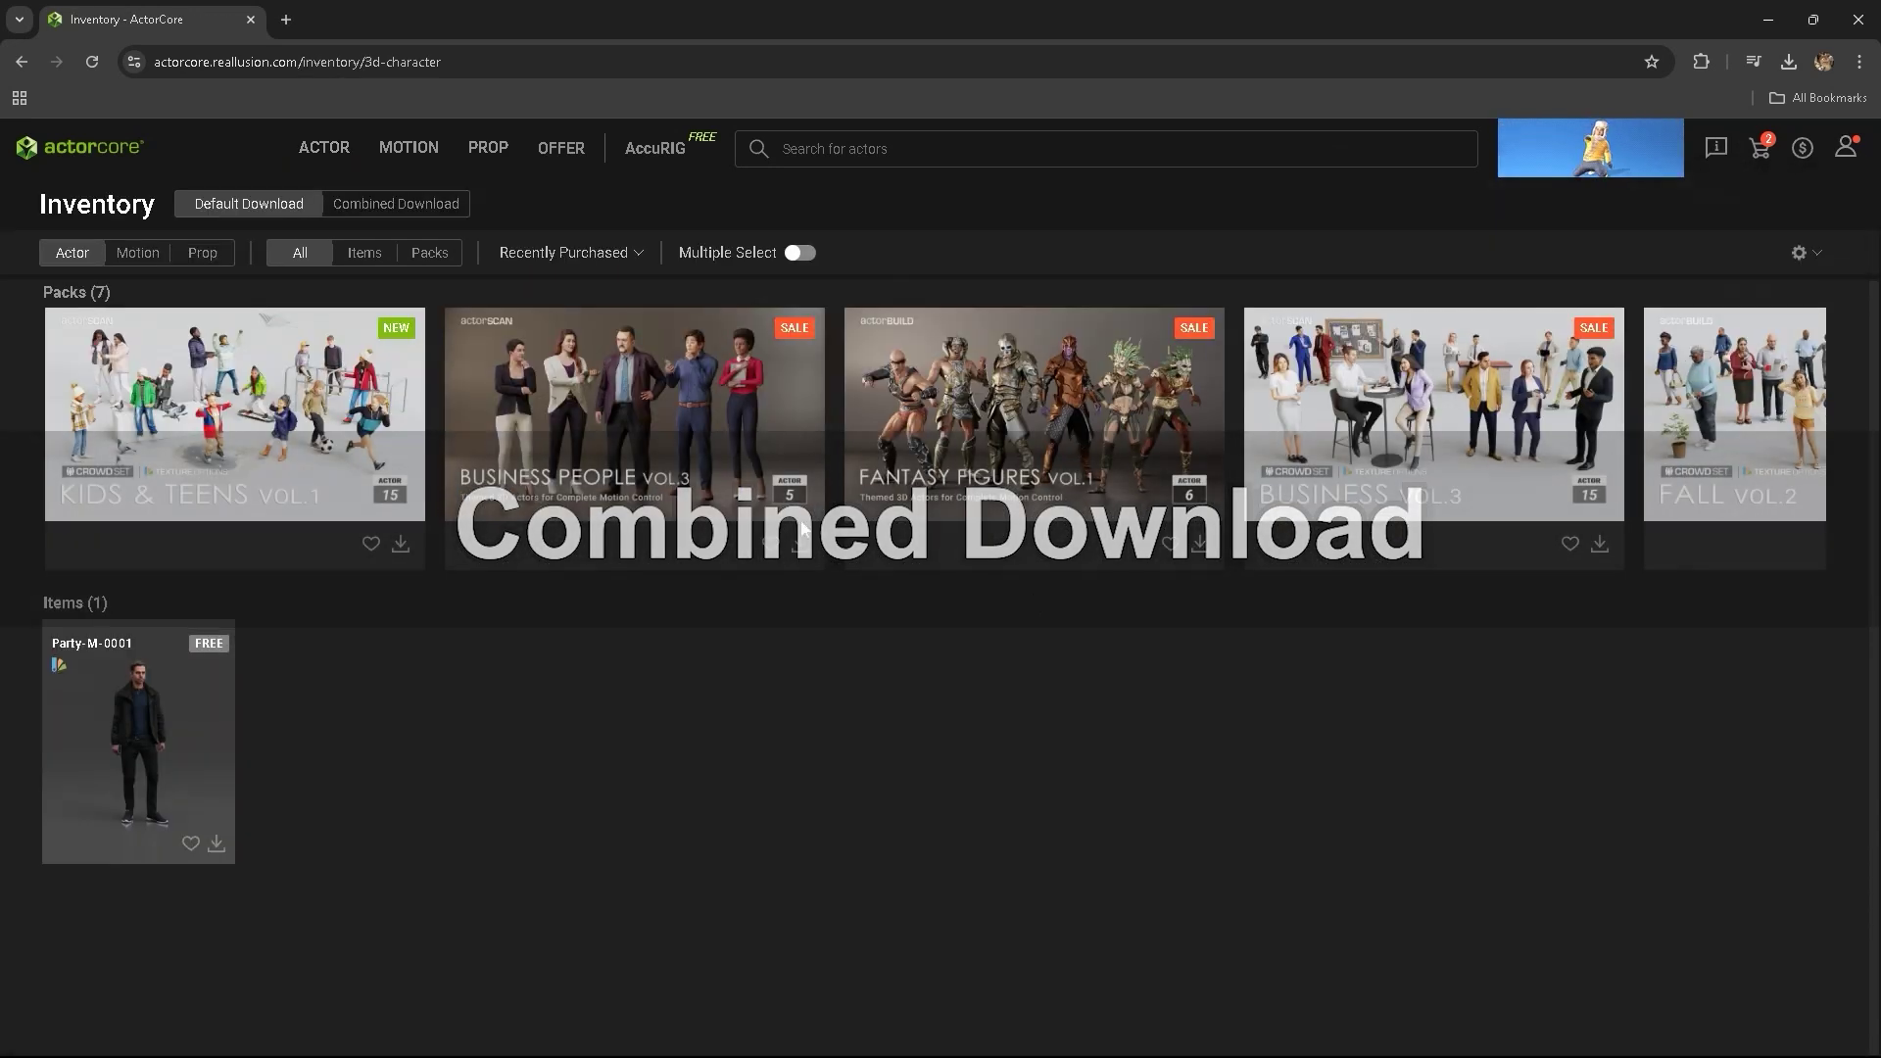
{"action": "left_click", "coordinate": [416, 214]}
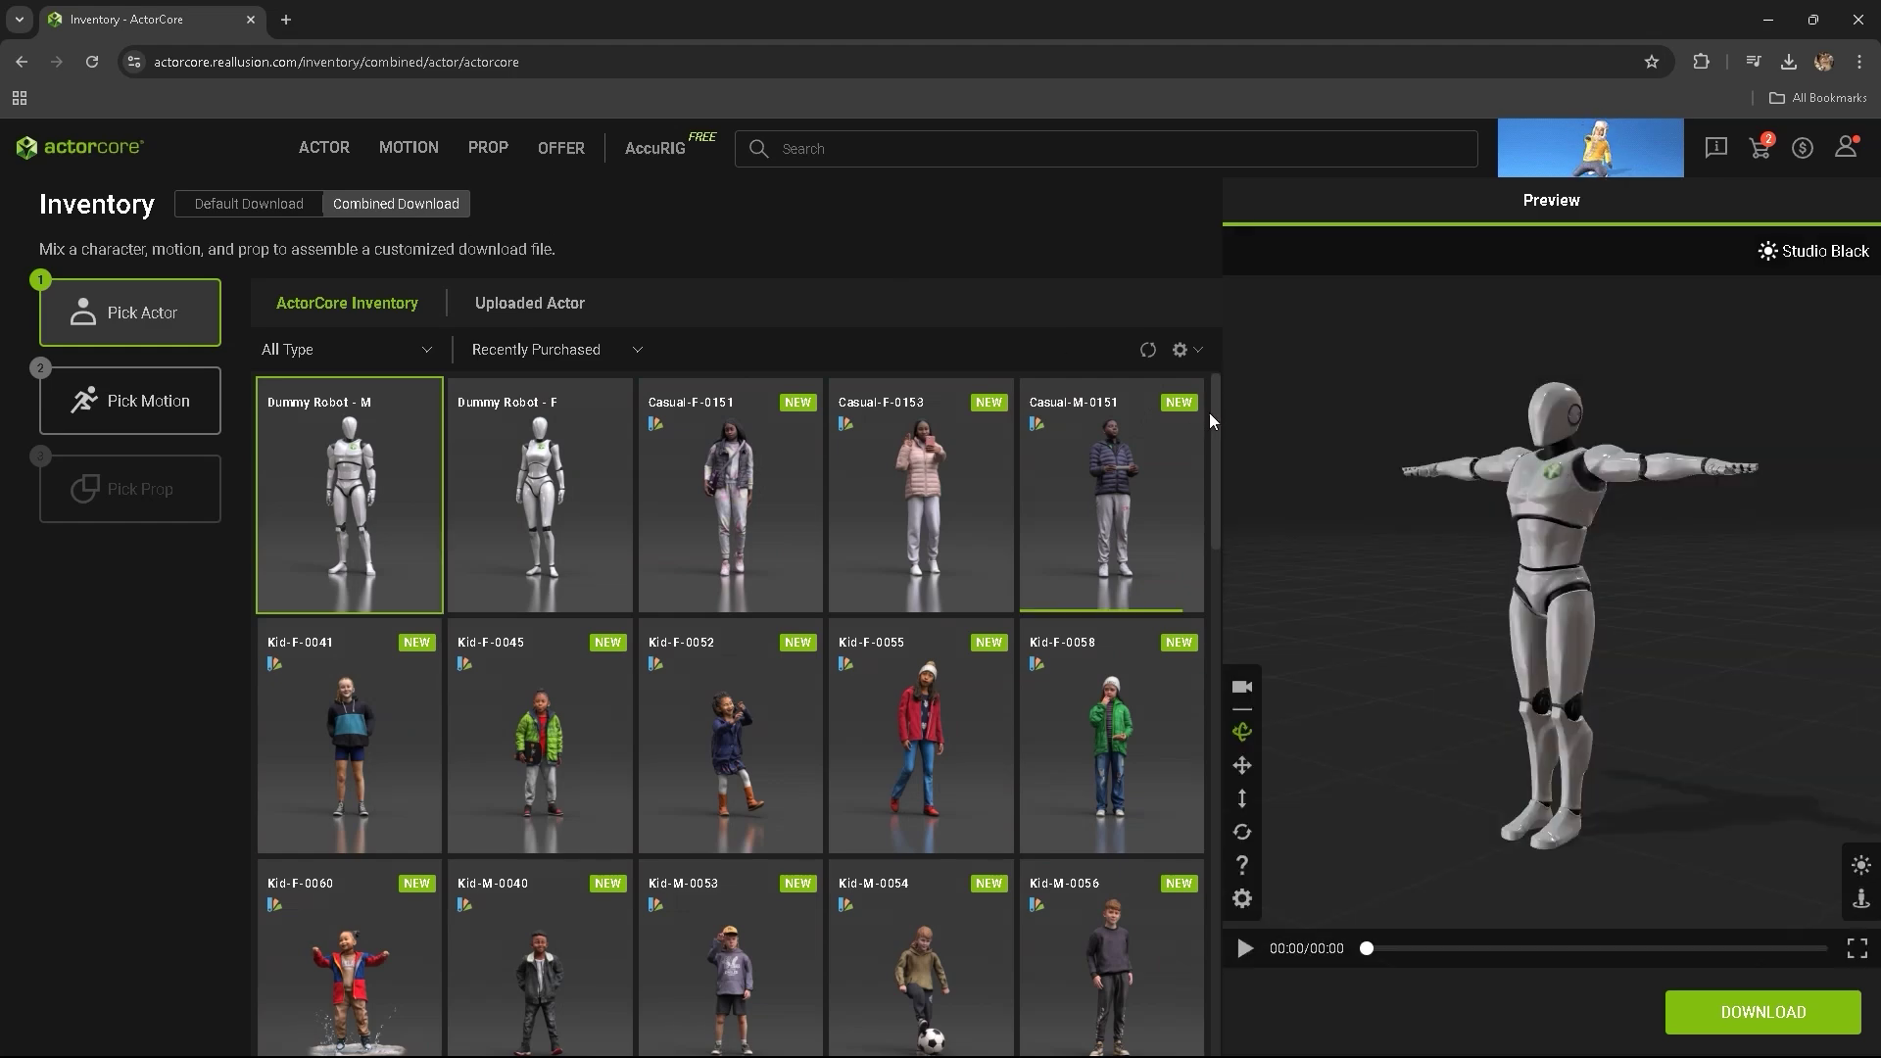
{"action": "scroll", "coordinate": [1209, 413], "scroll_direction": "down", "scroll_amount": 10}
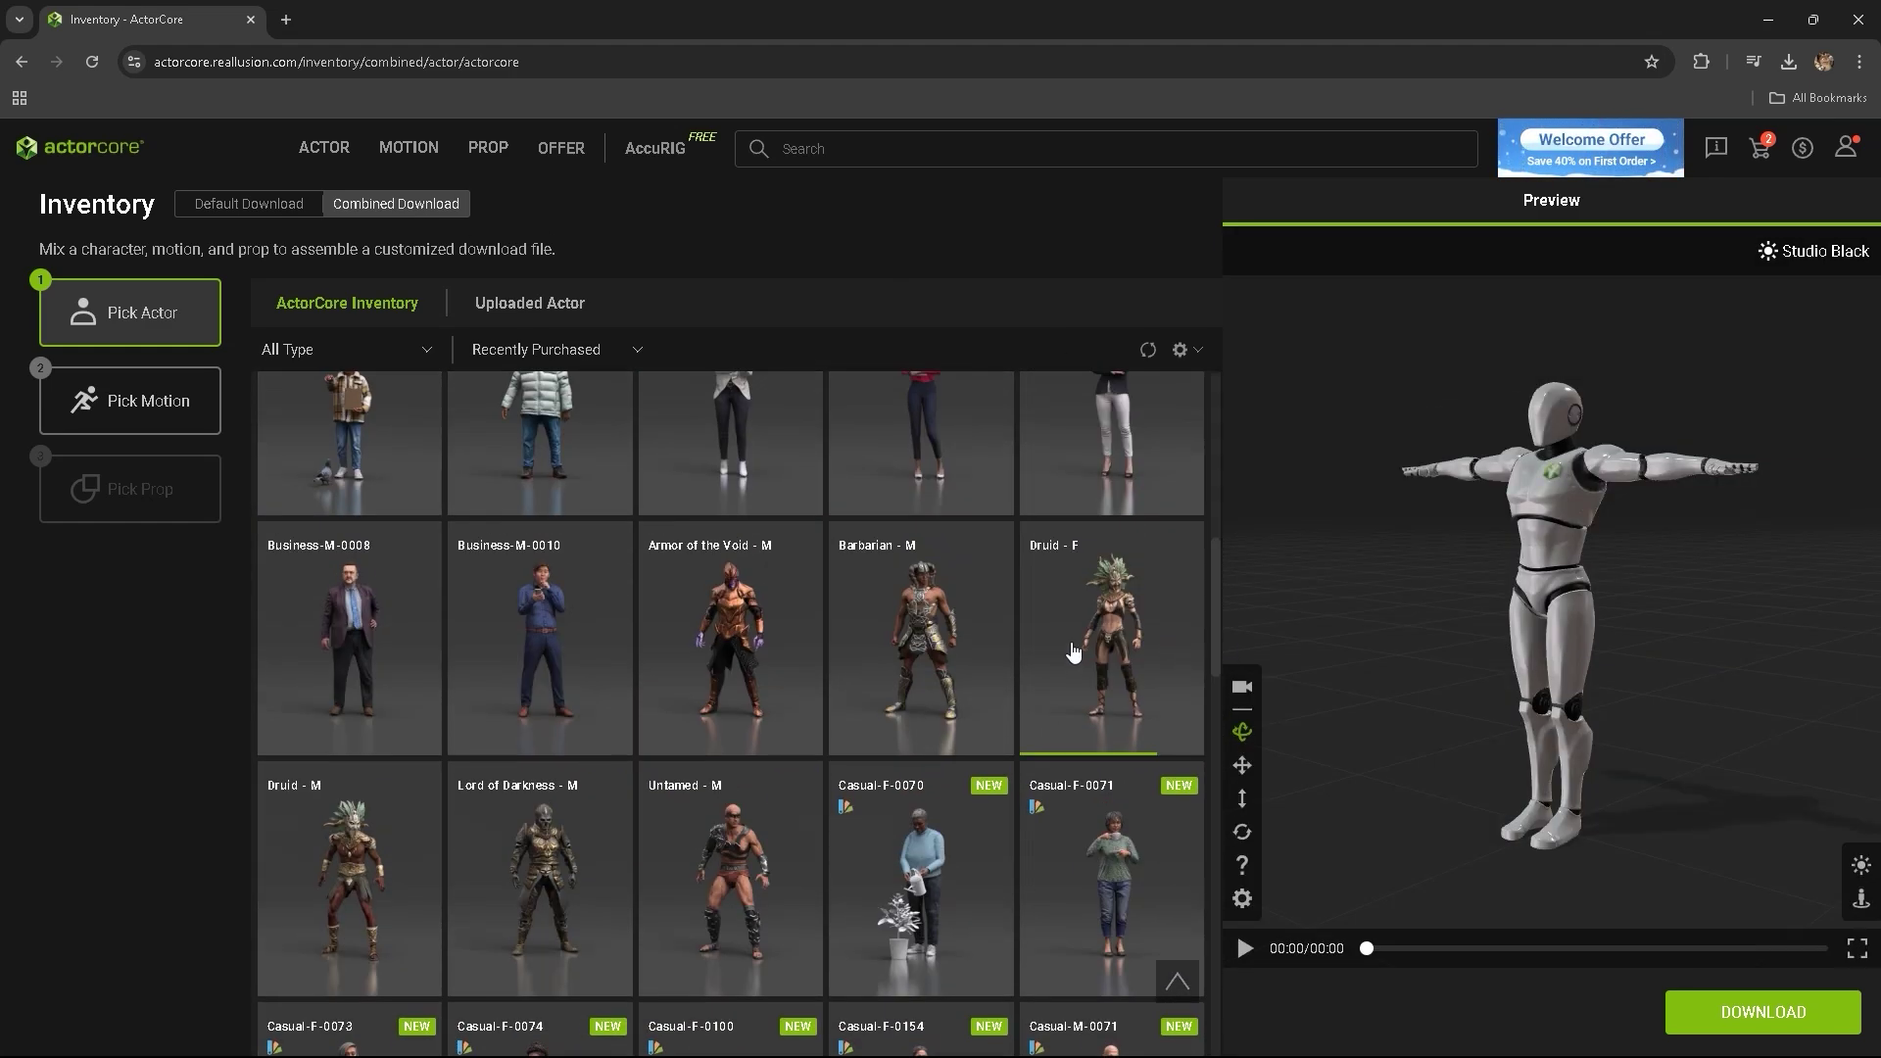
{"action": "left_click", "coordinate": [968, 642]}
- Assign the Attack 3xCombo 04 motion to the barbarian and preview it from its start
{"action": "left_click", "coordinate": [181, 410]}
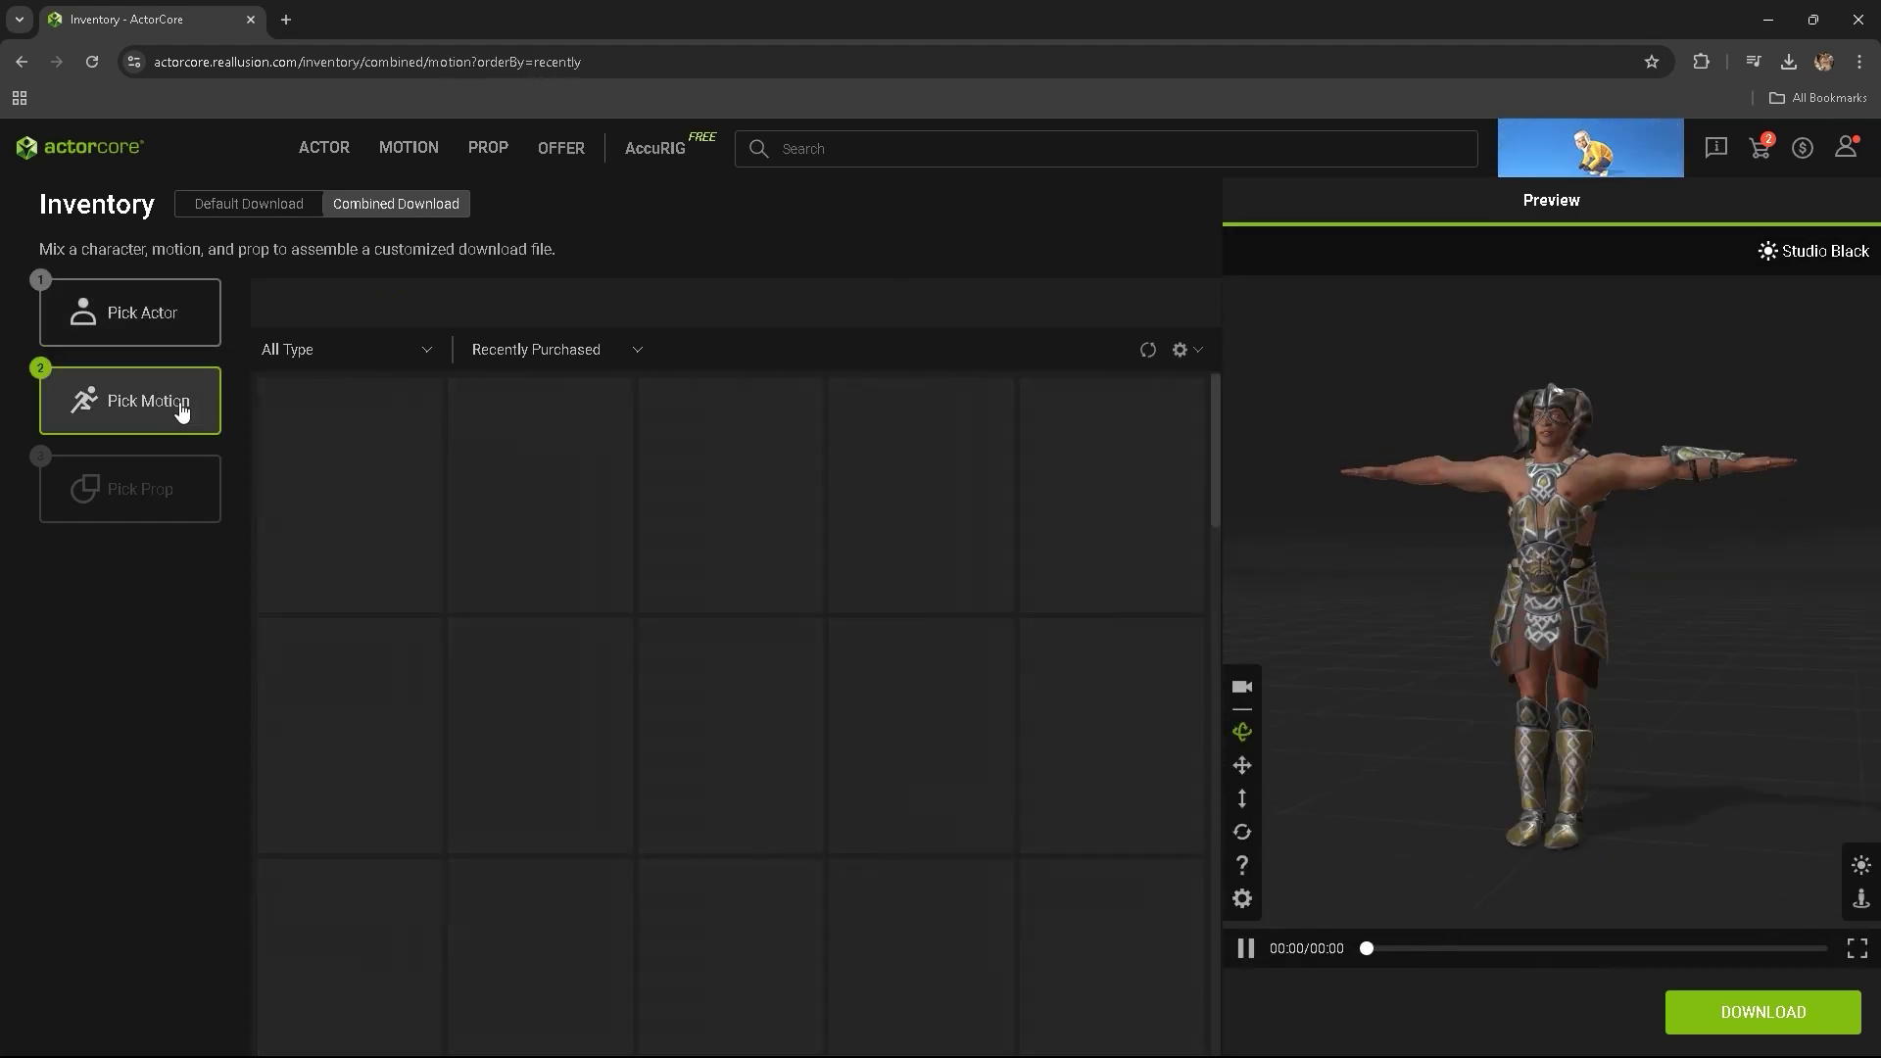
{"action": "scroll", "coordinate": [1215, 449], "scroll_direction": "down", "scroll_amount": 3}
{"action": "left_click", "coordinate": [366, 707]}
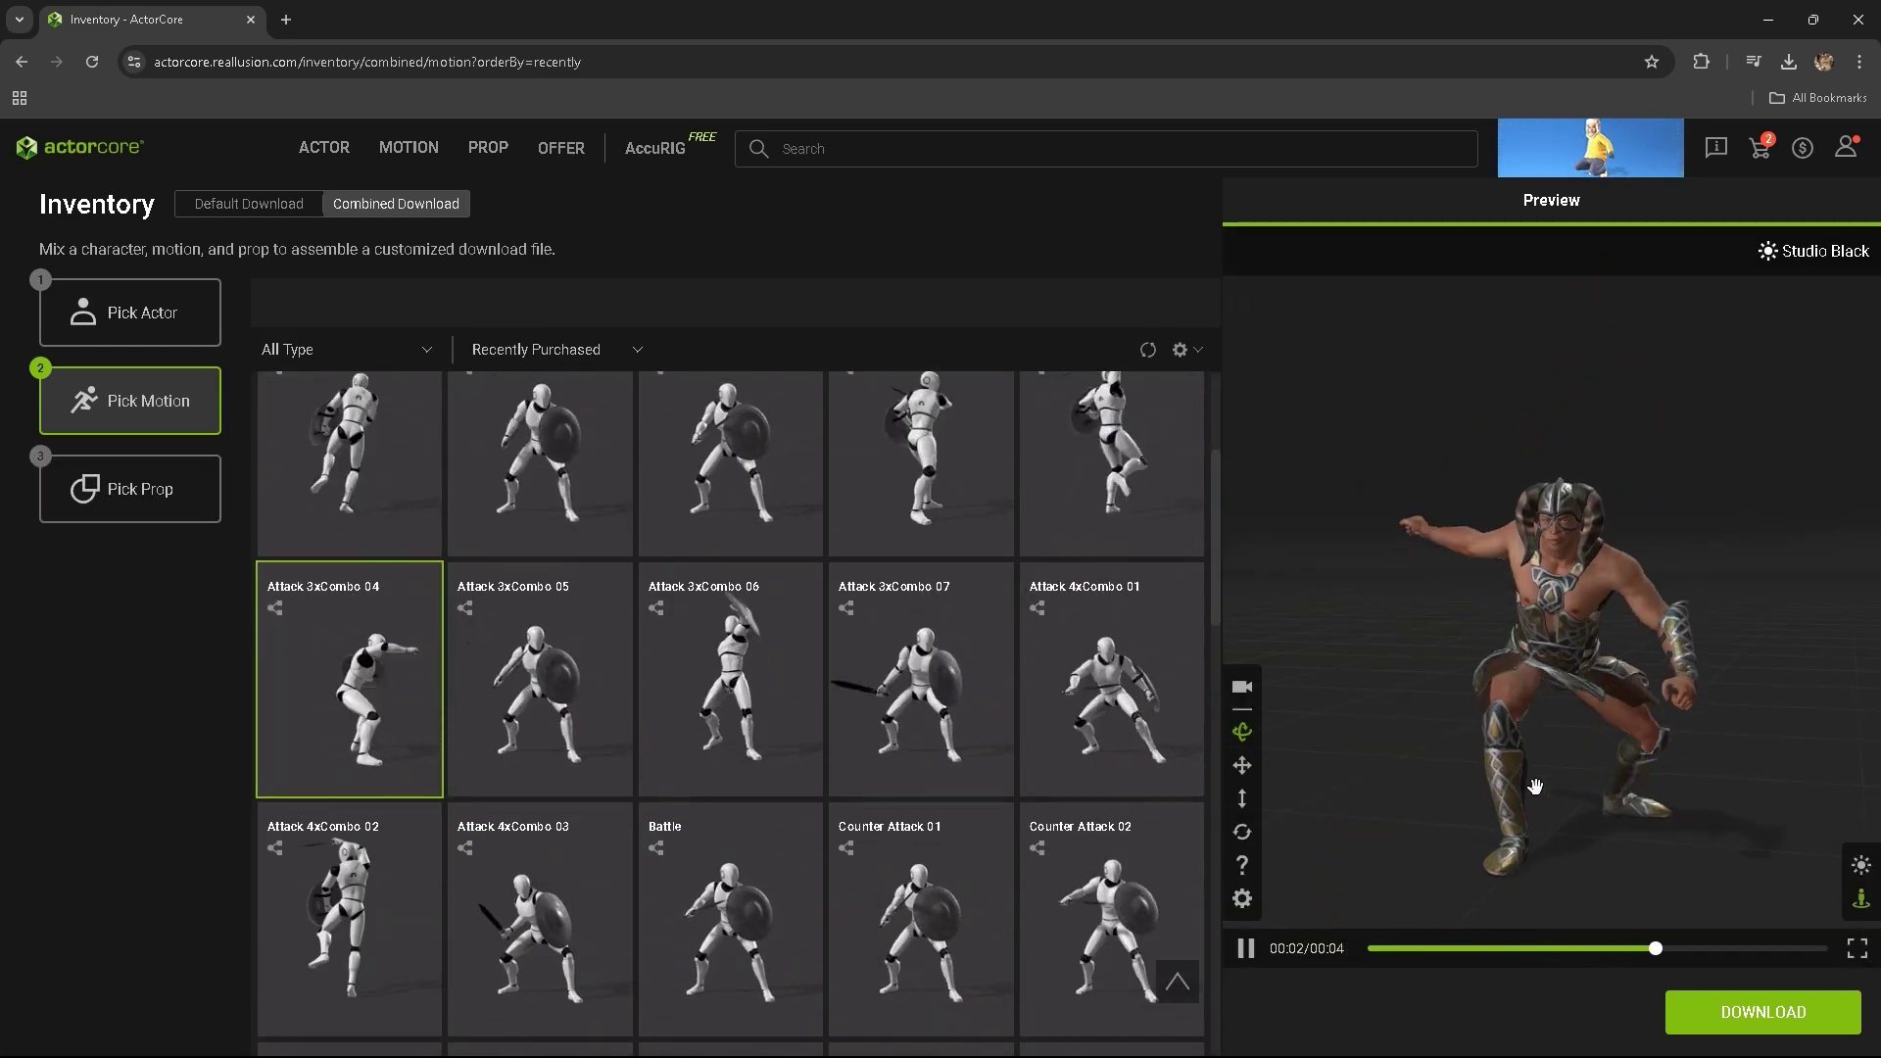
{"action": "left_click", "coordinate": [1386, 949]}
{"action": "left_click", "coordinate": [1246, 948]}
{"action": "left_click", "coordinate": [1245, 949]}
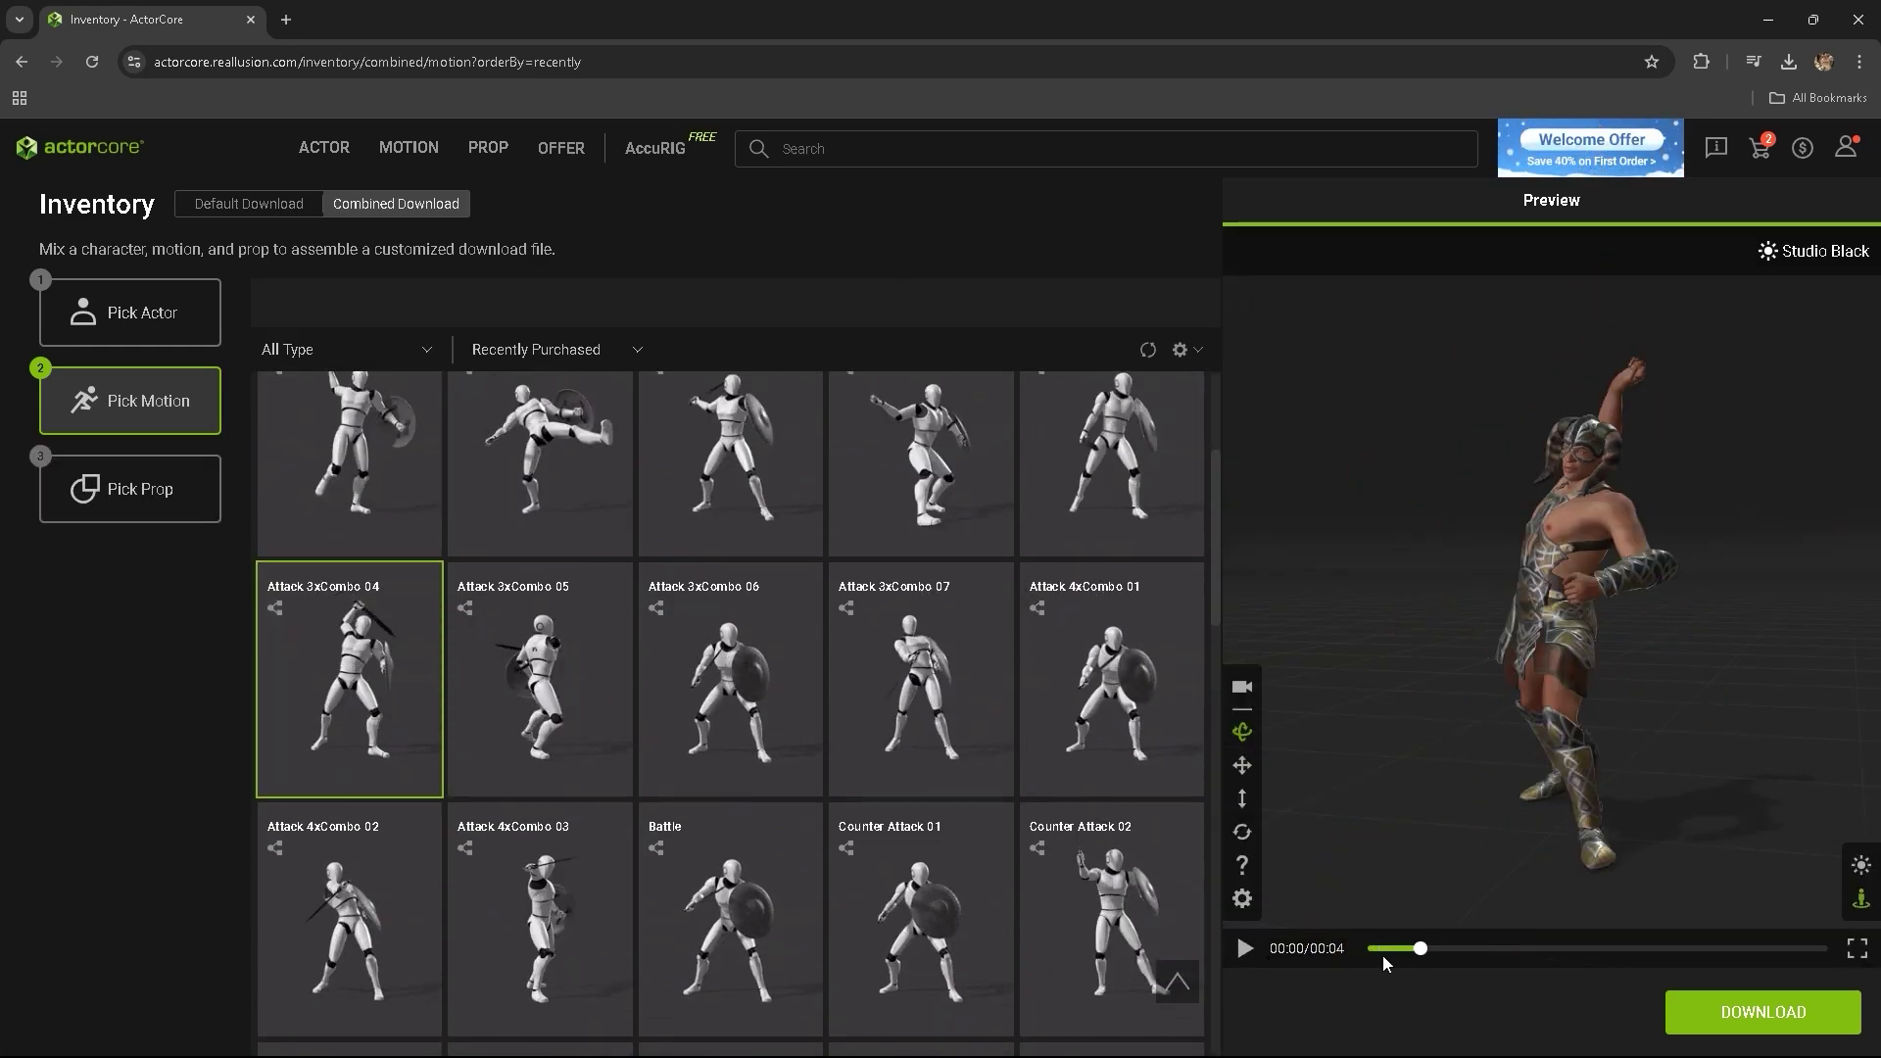
{"action": "left_click_drag", "start_coordinate": [1386, 963], "coordinate": [1322, 958]}
{"action": "left_click_drag", "start_coordinate": [1448, 684], "coordinate": [1563, 683]}
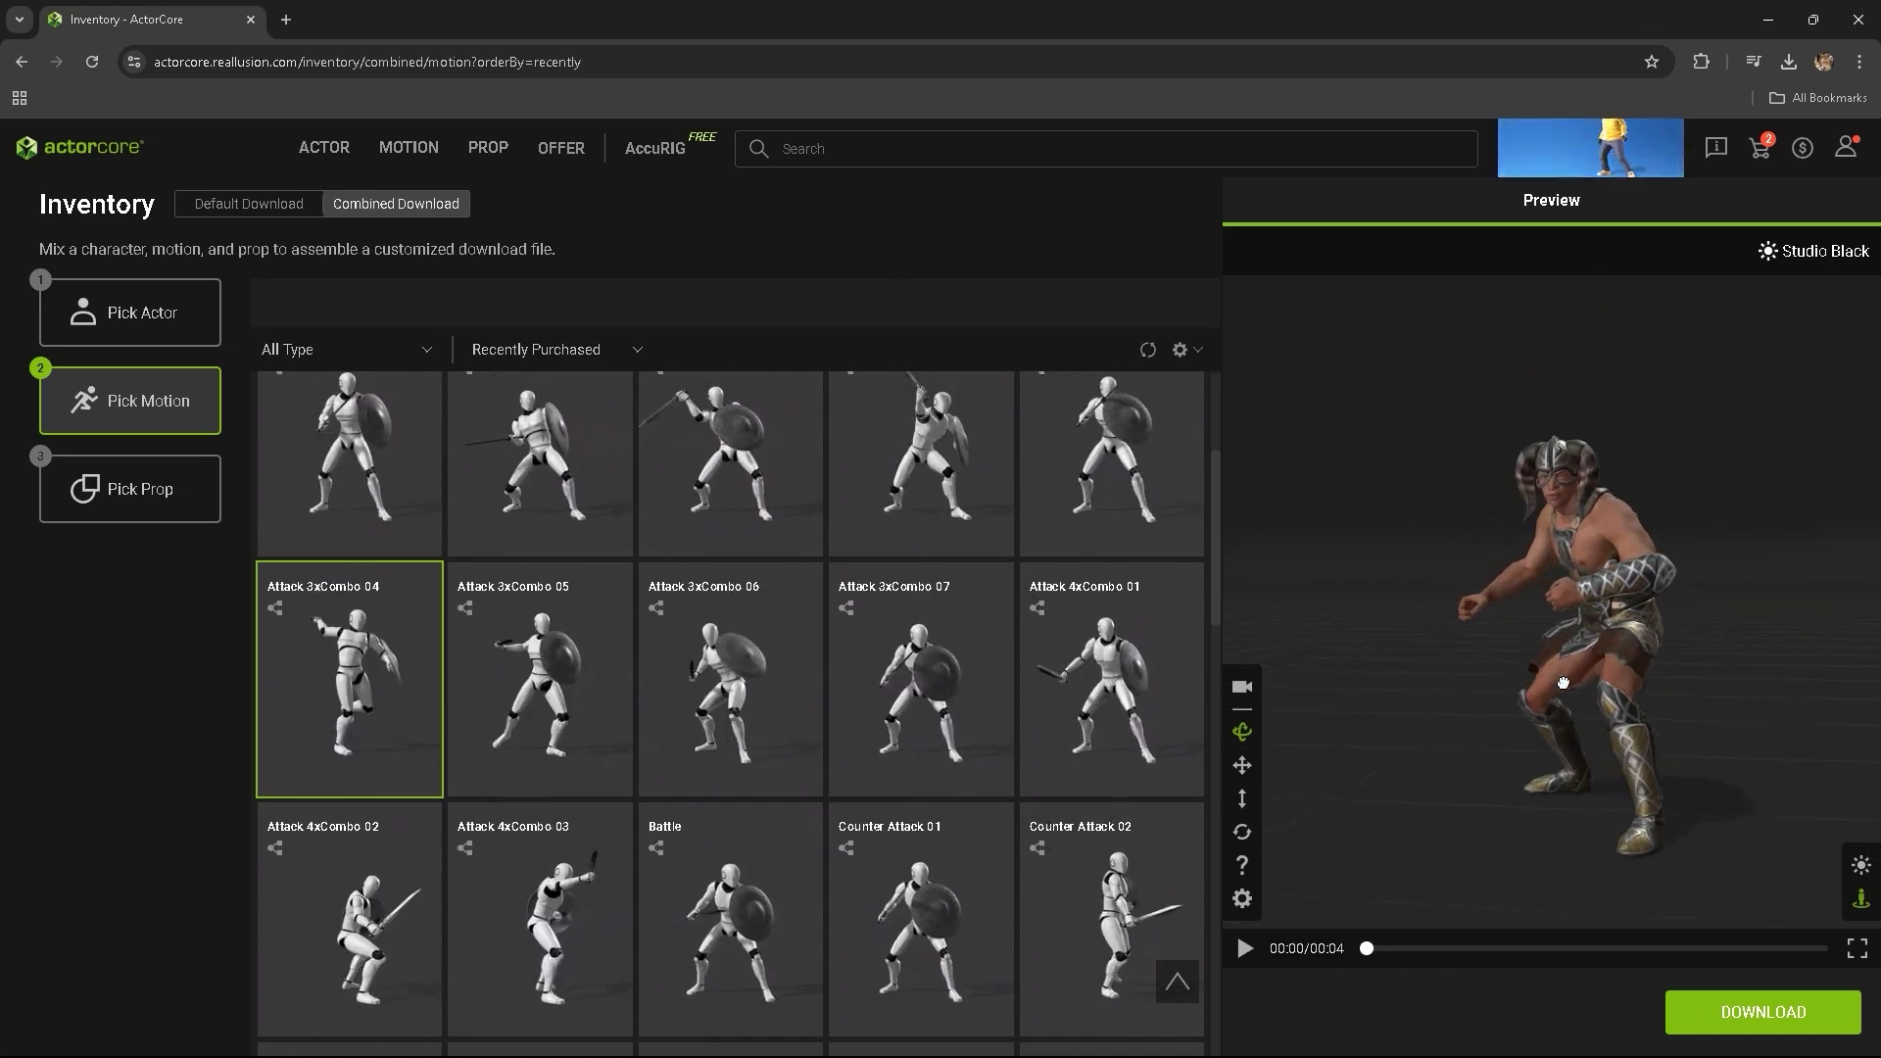
- Equip the barbarian with the Shishpar Mace for the right hand and the Wooden Round Shield for the left hand
{"action": "left_click", "coordinate": [155, 505]}
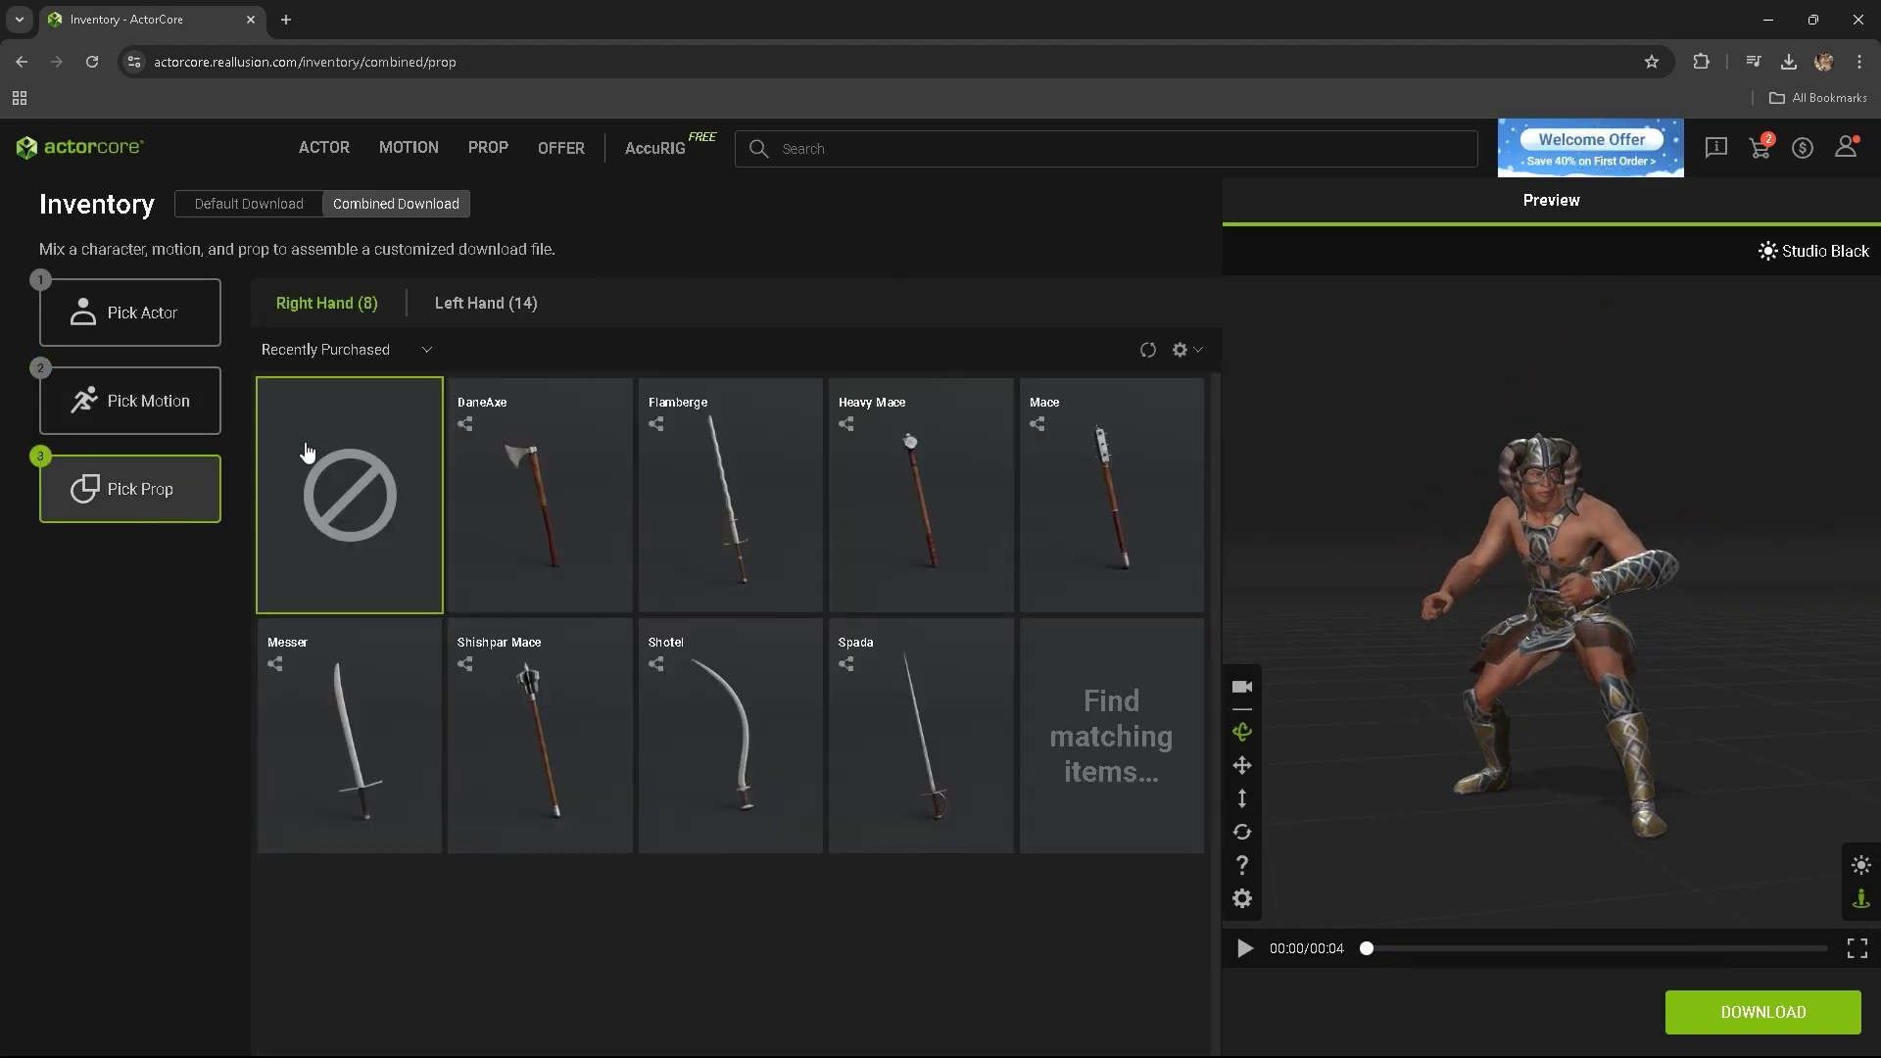
{"action": "left_click", "coordinate": [537, 772]}
{"action": "left_click", "coordinate": [501, 306]}
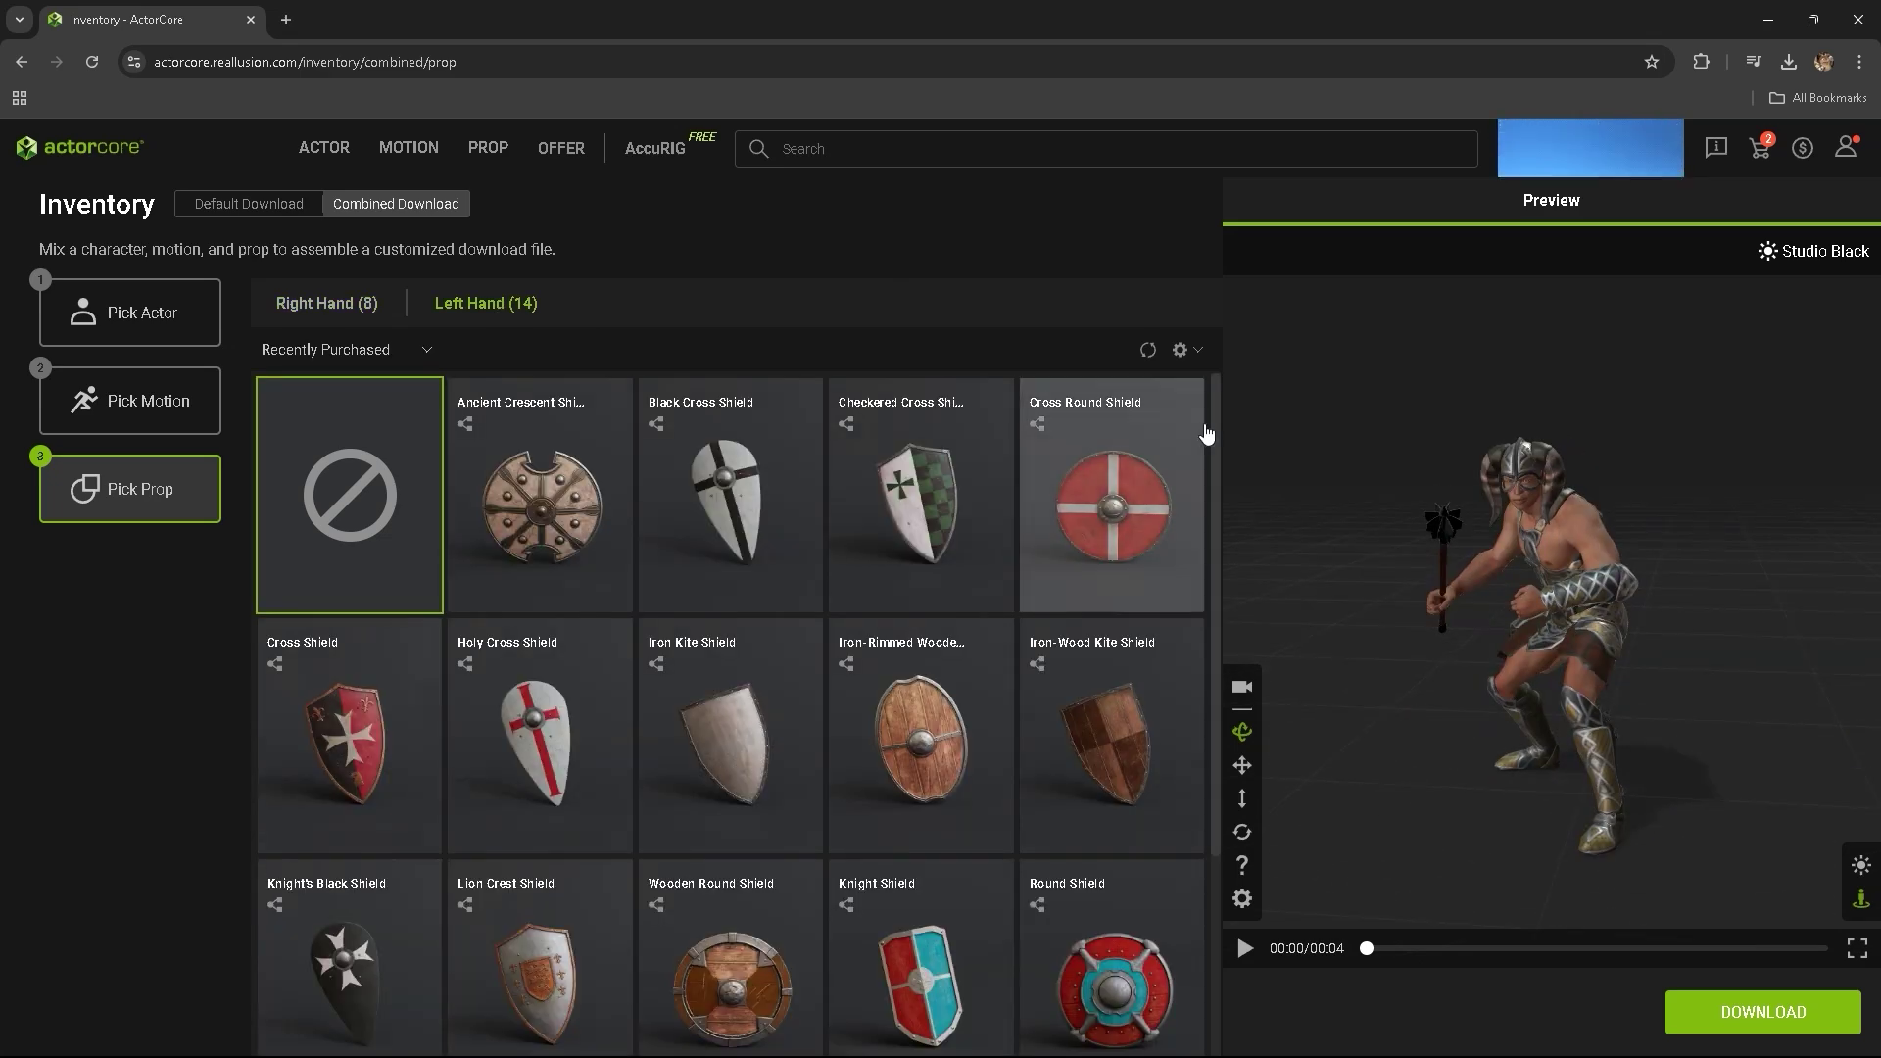
{"action": "scroll", "coordinate": [735, 723], "scroll_direction": "down", "scroll_amount": 3}
{"action": "left_click", "coordinate": [733, 722]}
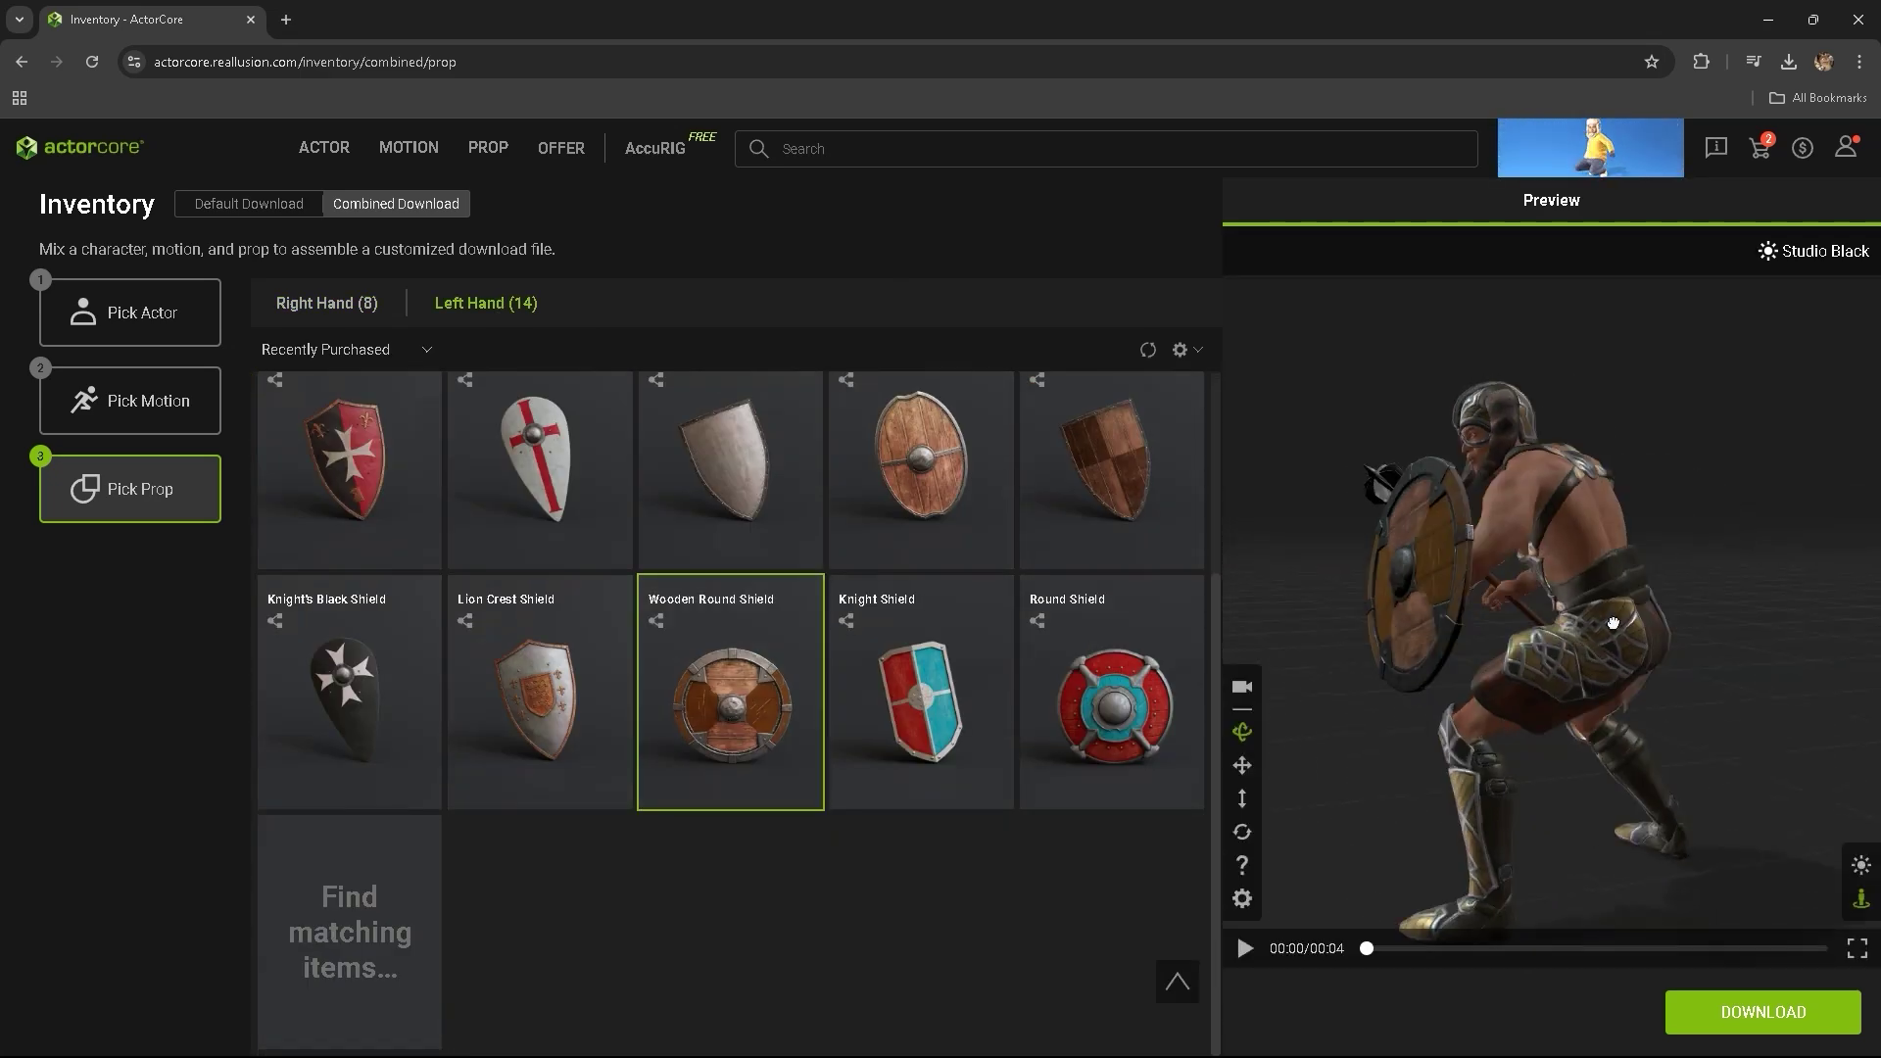
- Download the combined actor, motion and props for Blender at 60 FPS, and select atk_3xcombo04.fbx in the extracted folder
{"action": "left_click", "coordinate": [1769, 1019]}
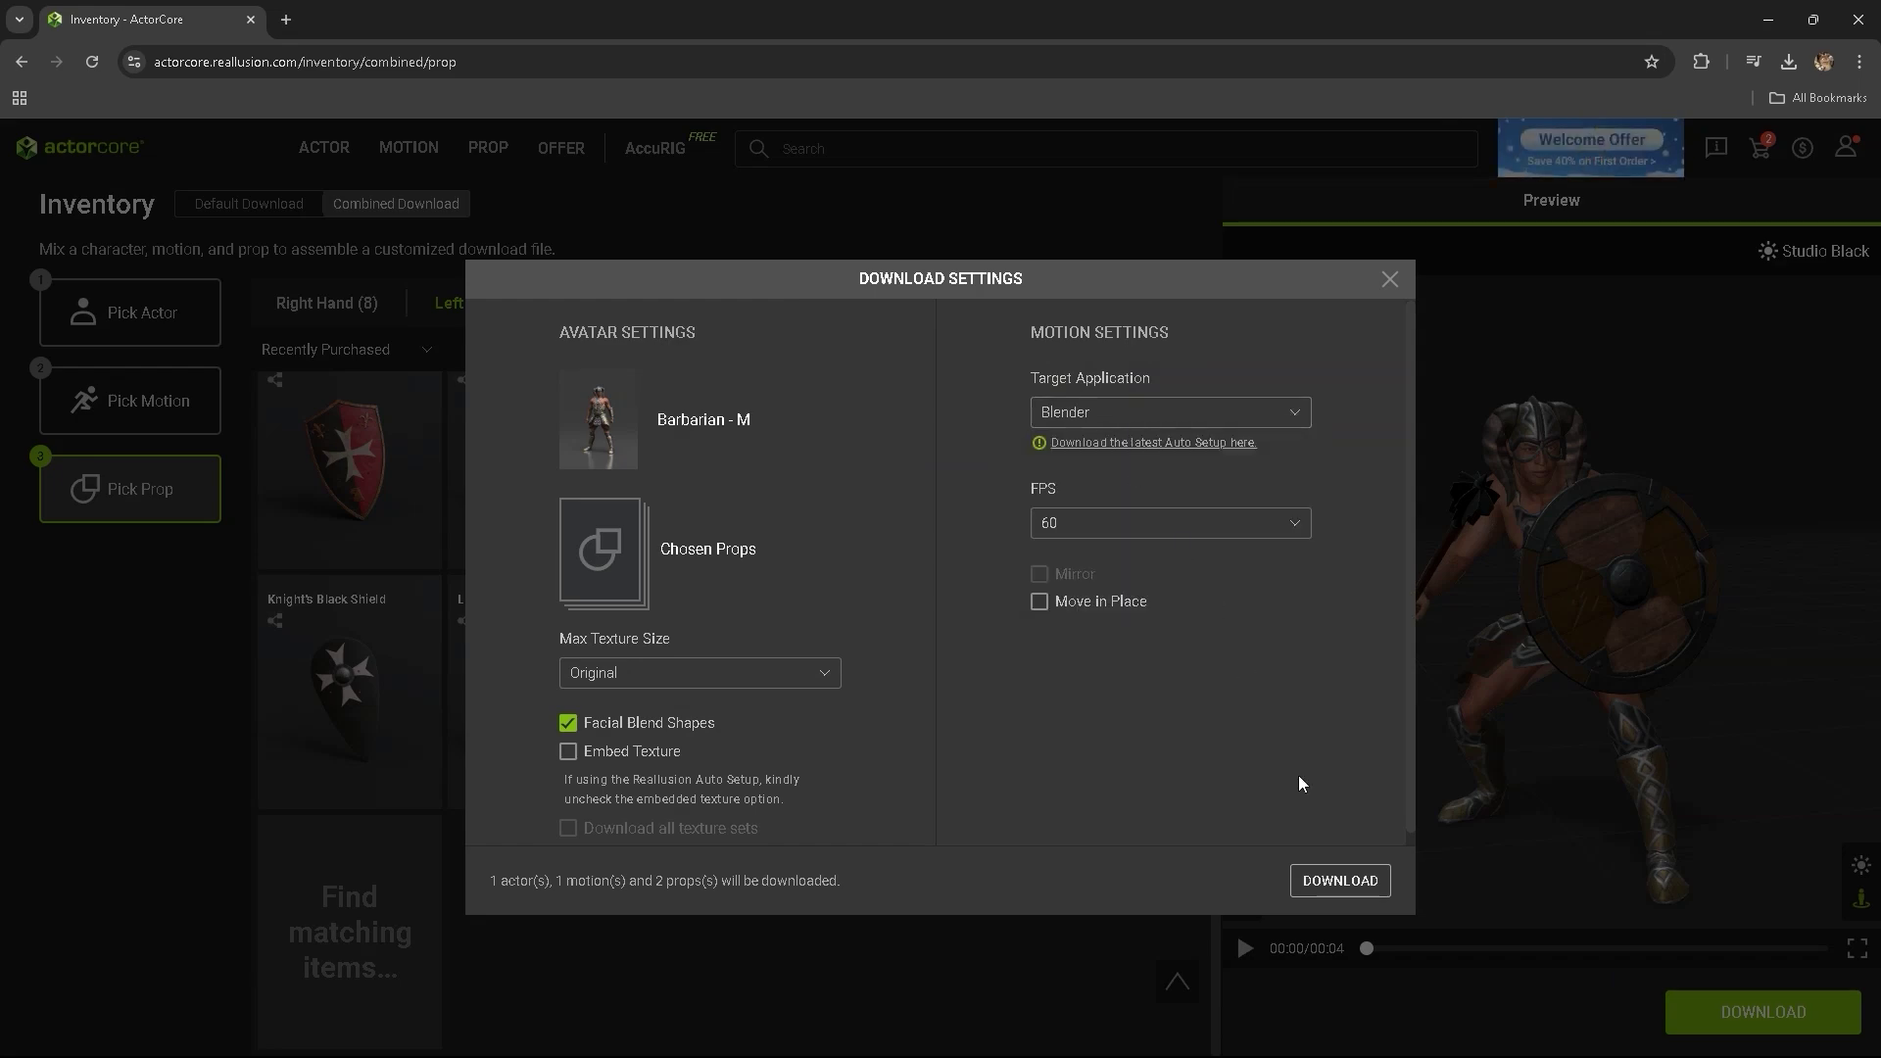
{"action": "left_click", "coordinate": [1352, 884]}
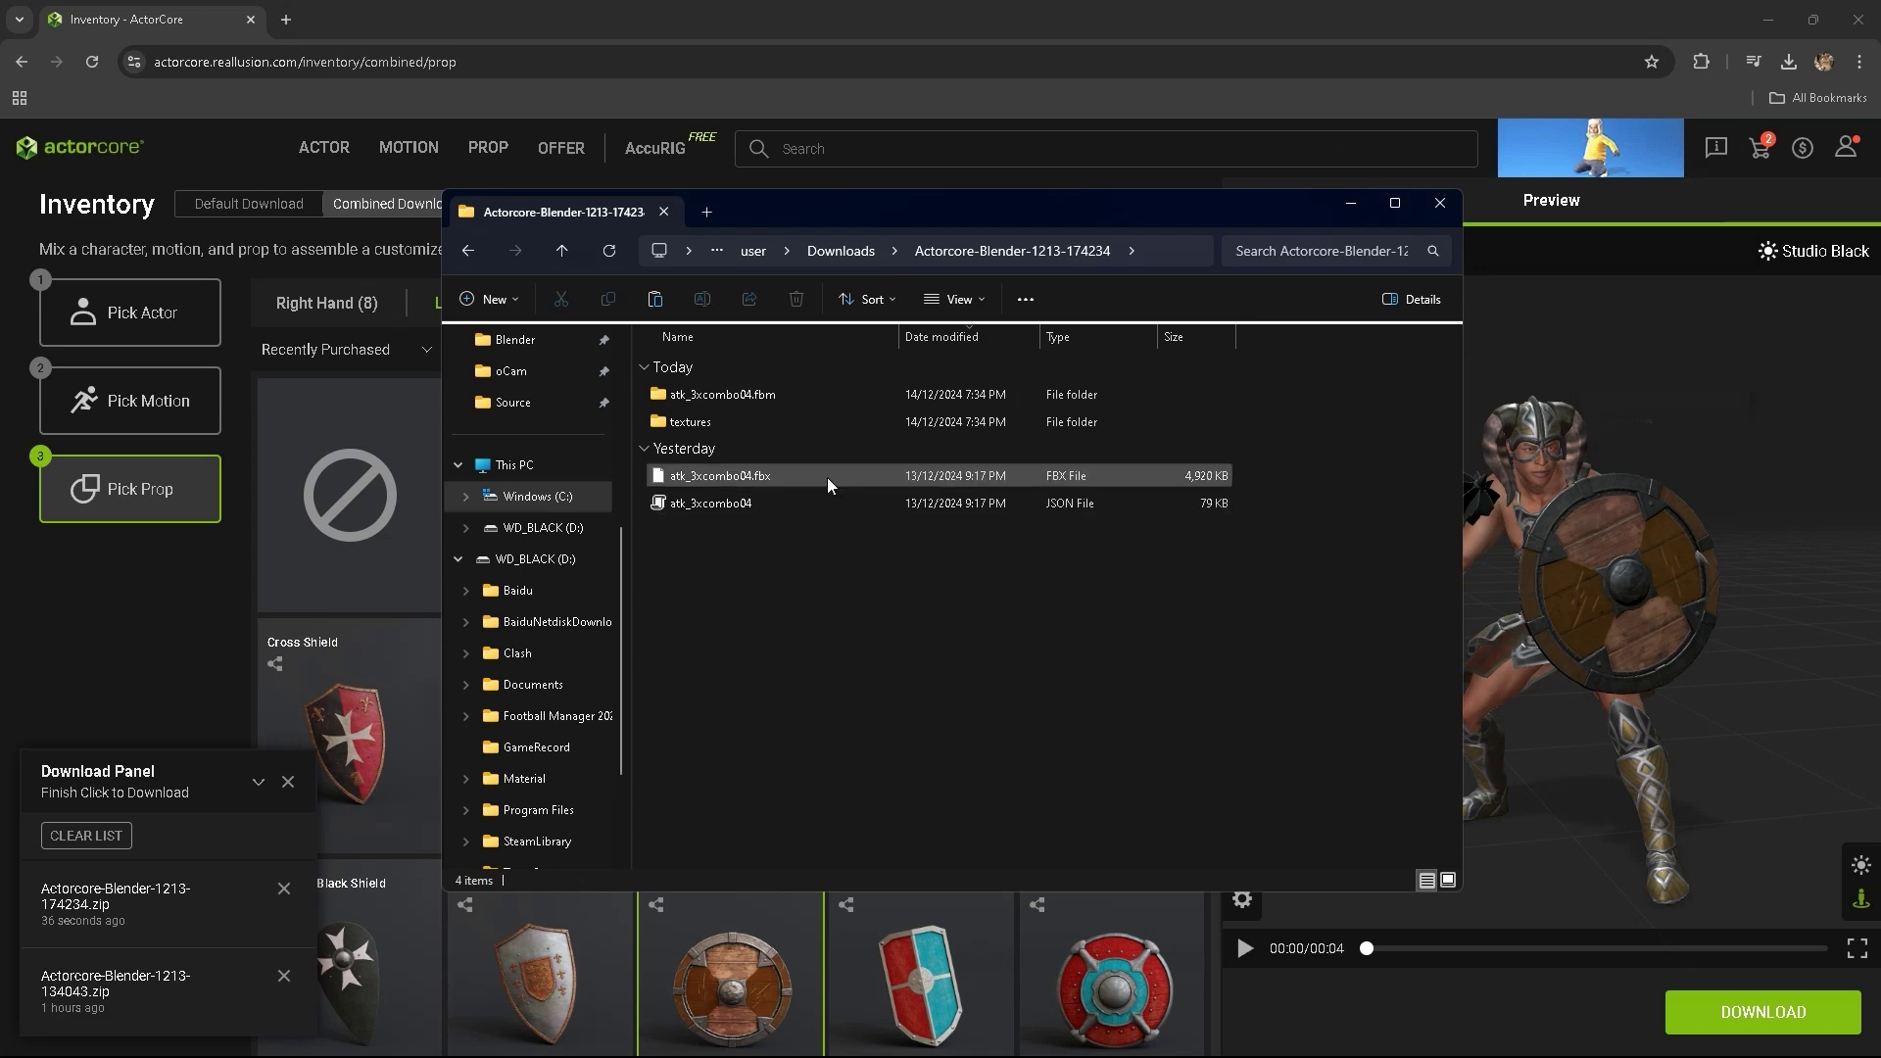
{"action": "left_click", "coordinate": [827, 478]}
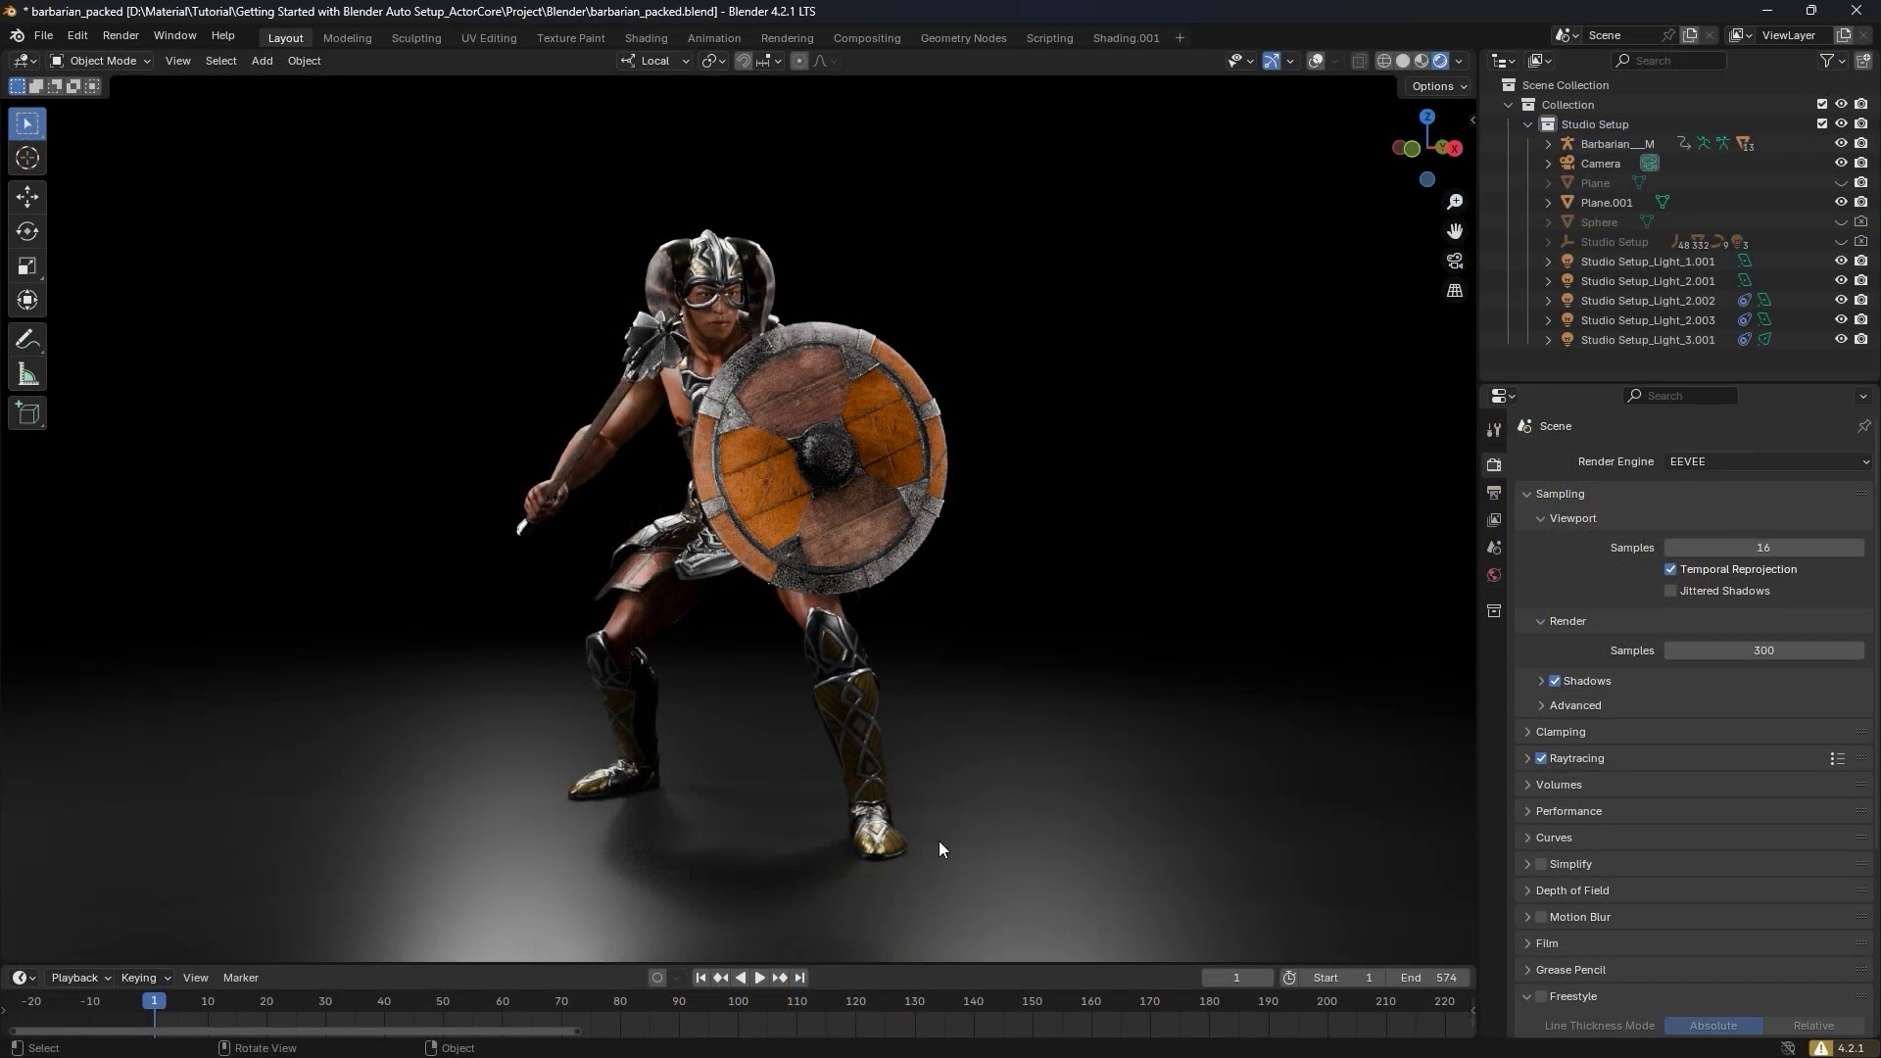
- Switch to Blender and play the barbarian's attack animation
{"action": "left_click", "coordinate": [758, 979]}
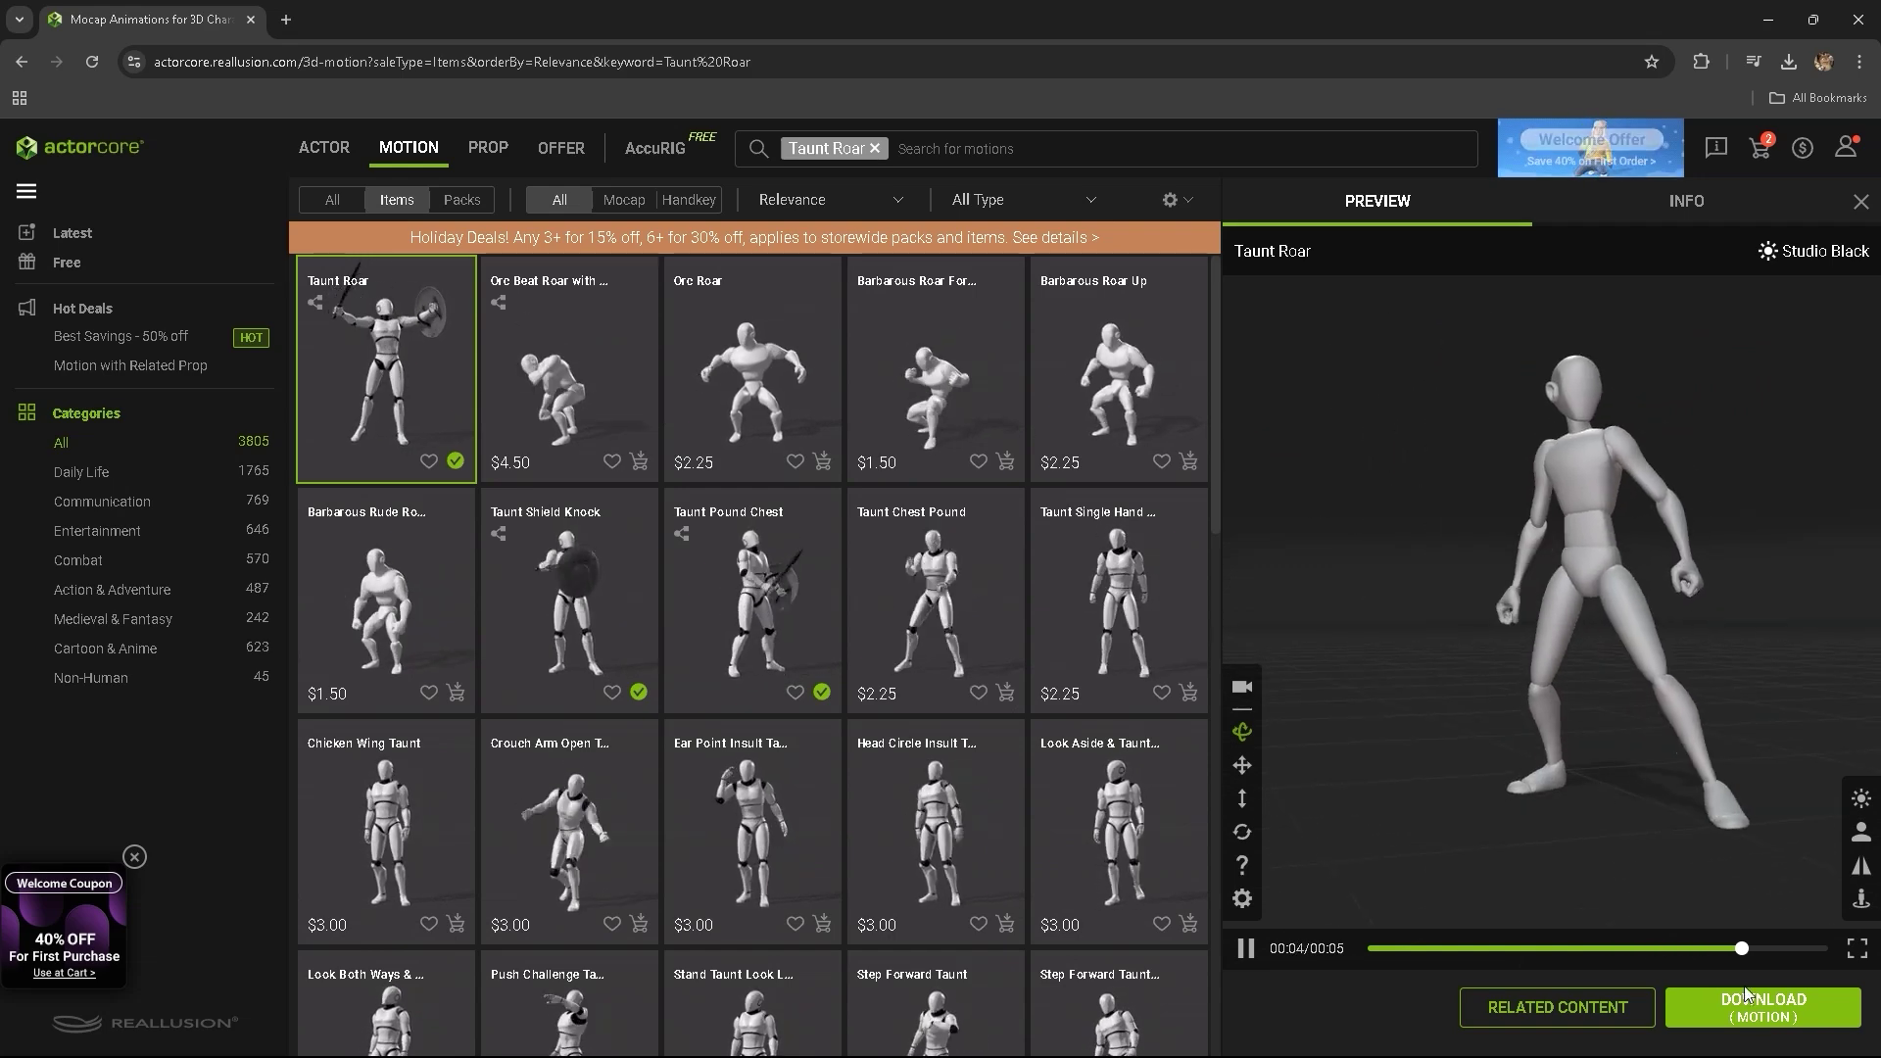
- On the ActorCore website, start downloading the Taunt Roar motion with Barbarian - M as the target character and Export Motion Only enabled
{"action": "left_click", "coordinate": [1763, 1019]}
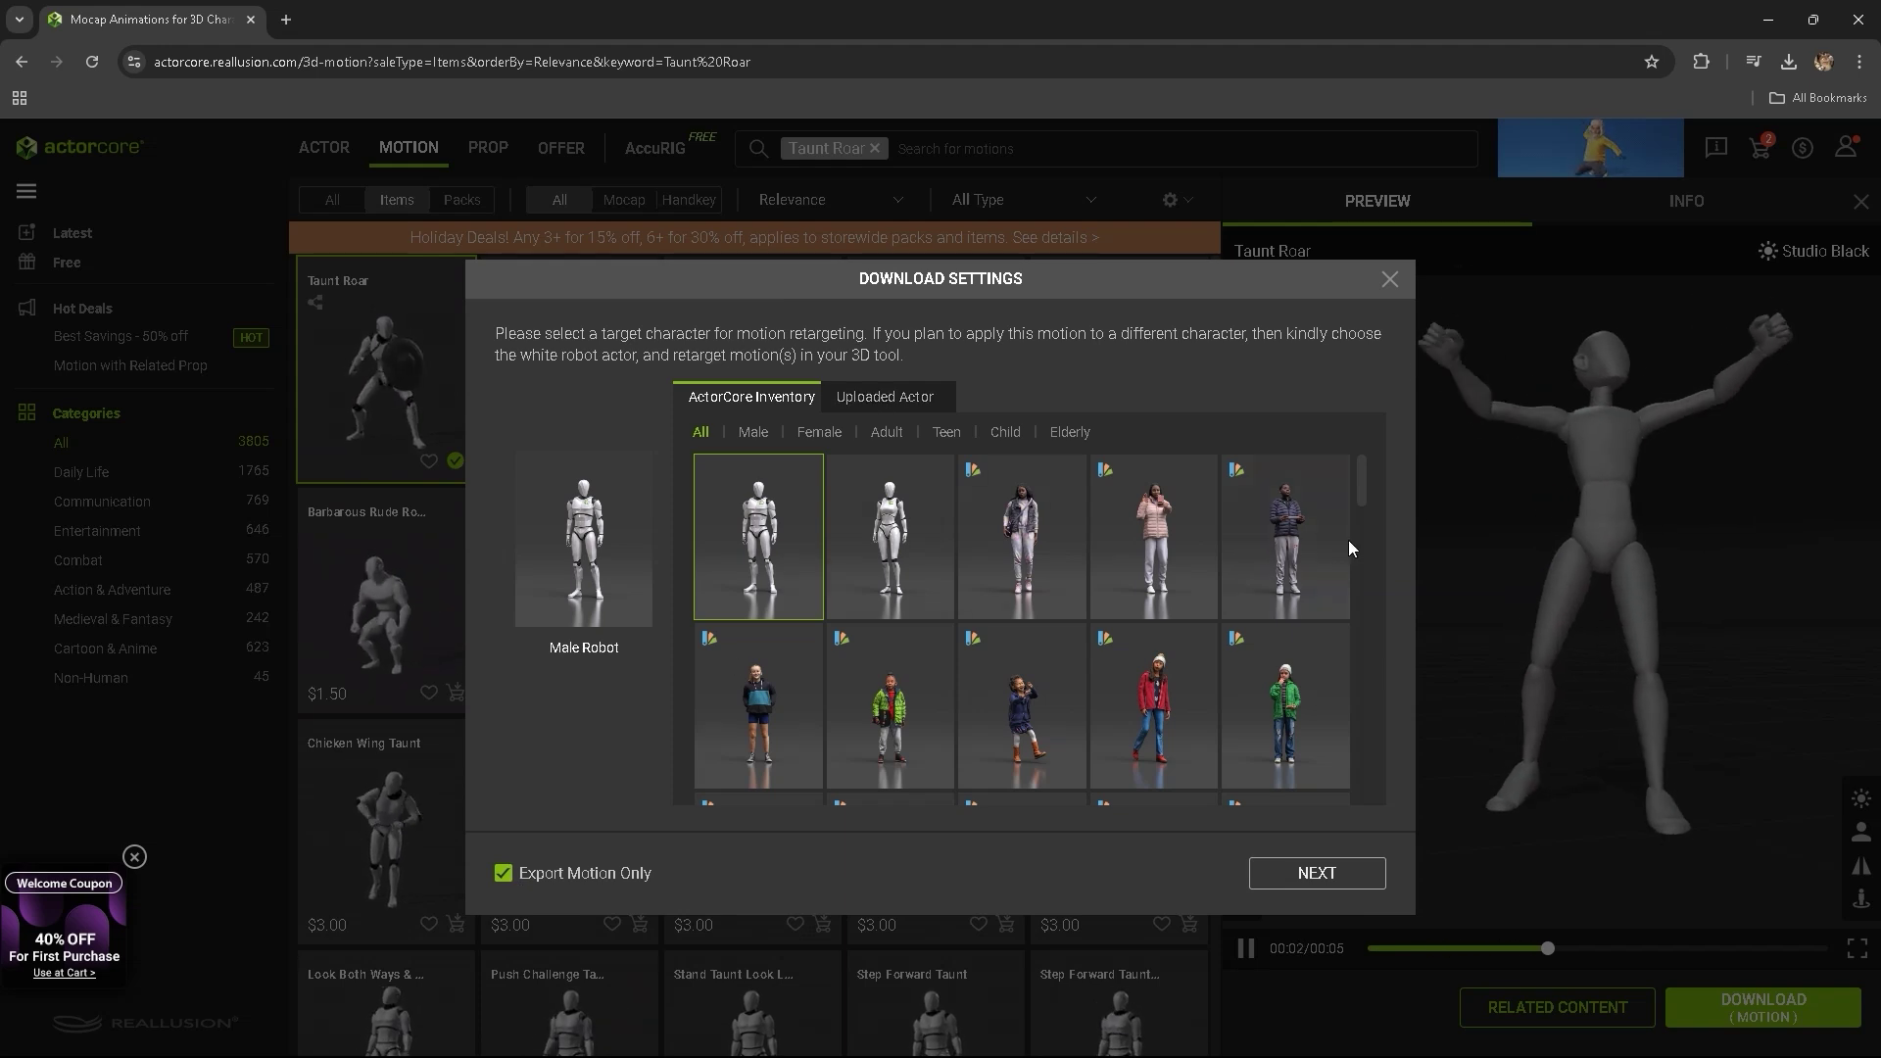
{"action": "left_click", "coordinate": [752, 433]}
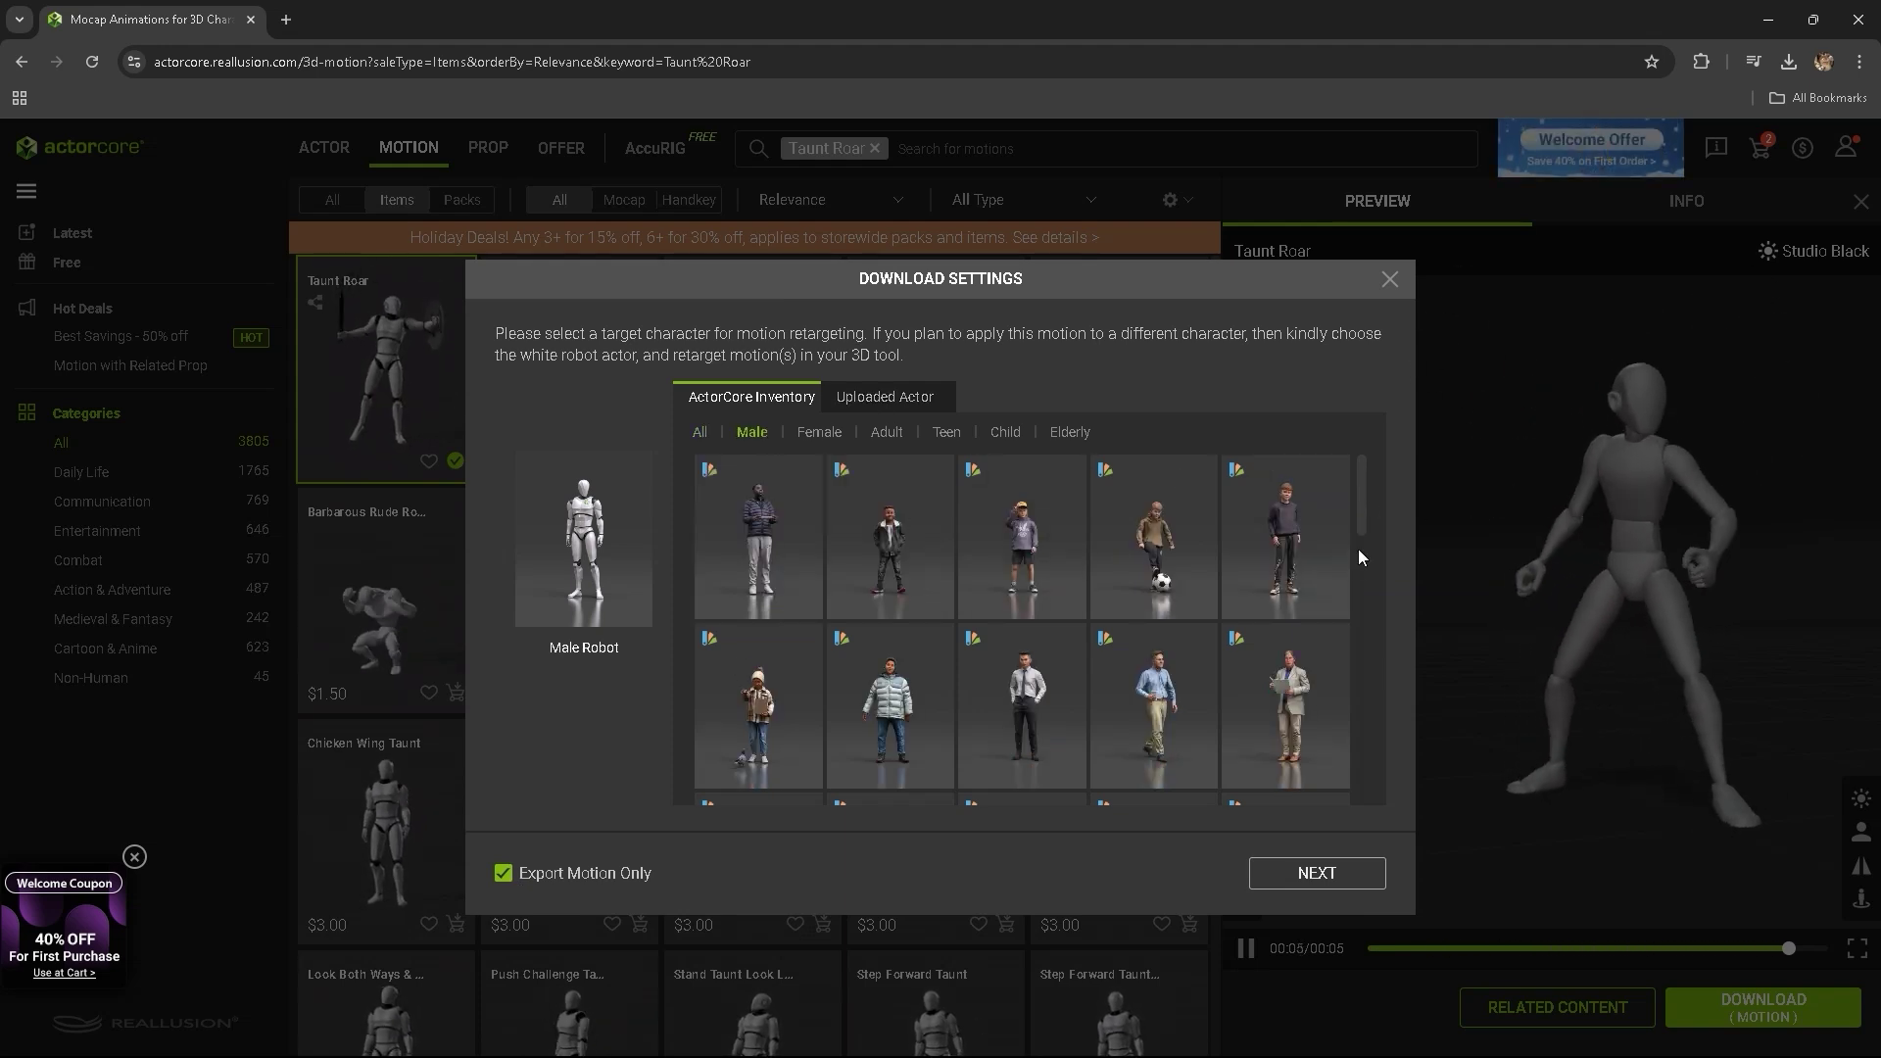
{"action": "scroll", "coordinate": [1366, 557], "scroll_direction": "down", "scroll_amount": 2}
{"action": "left_click_drag", "start_coordinate": [1366, 557], "coordinate": [1364, 774]}
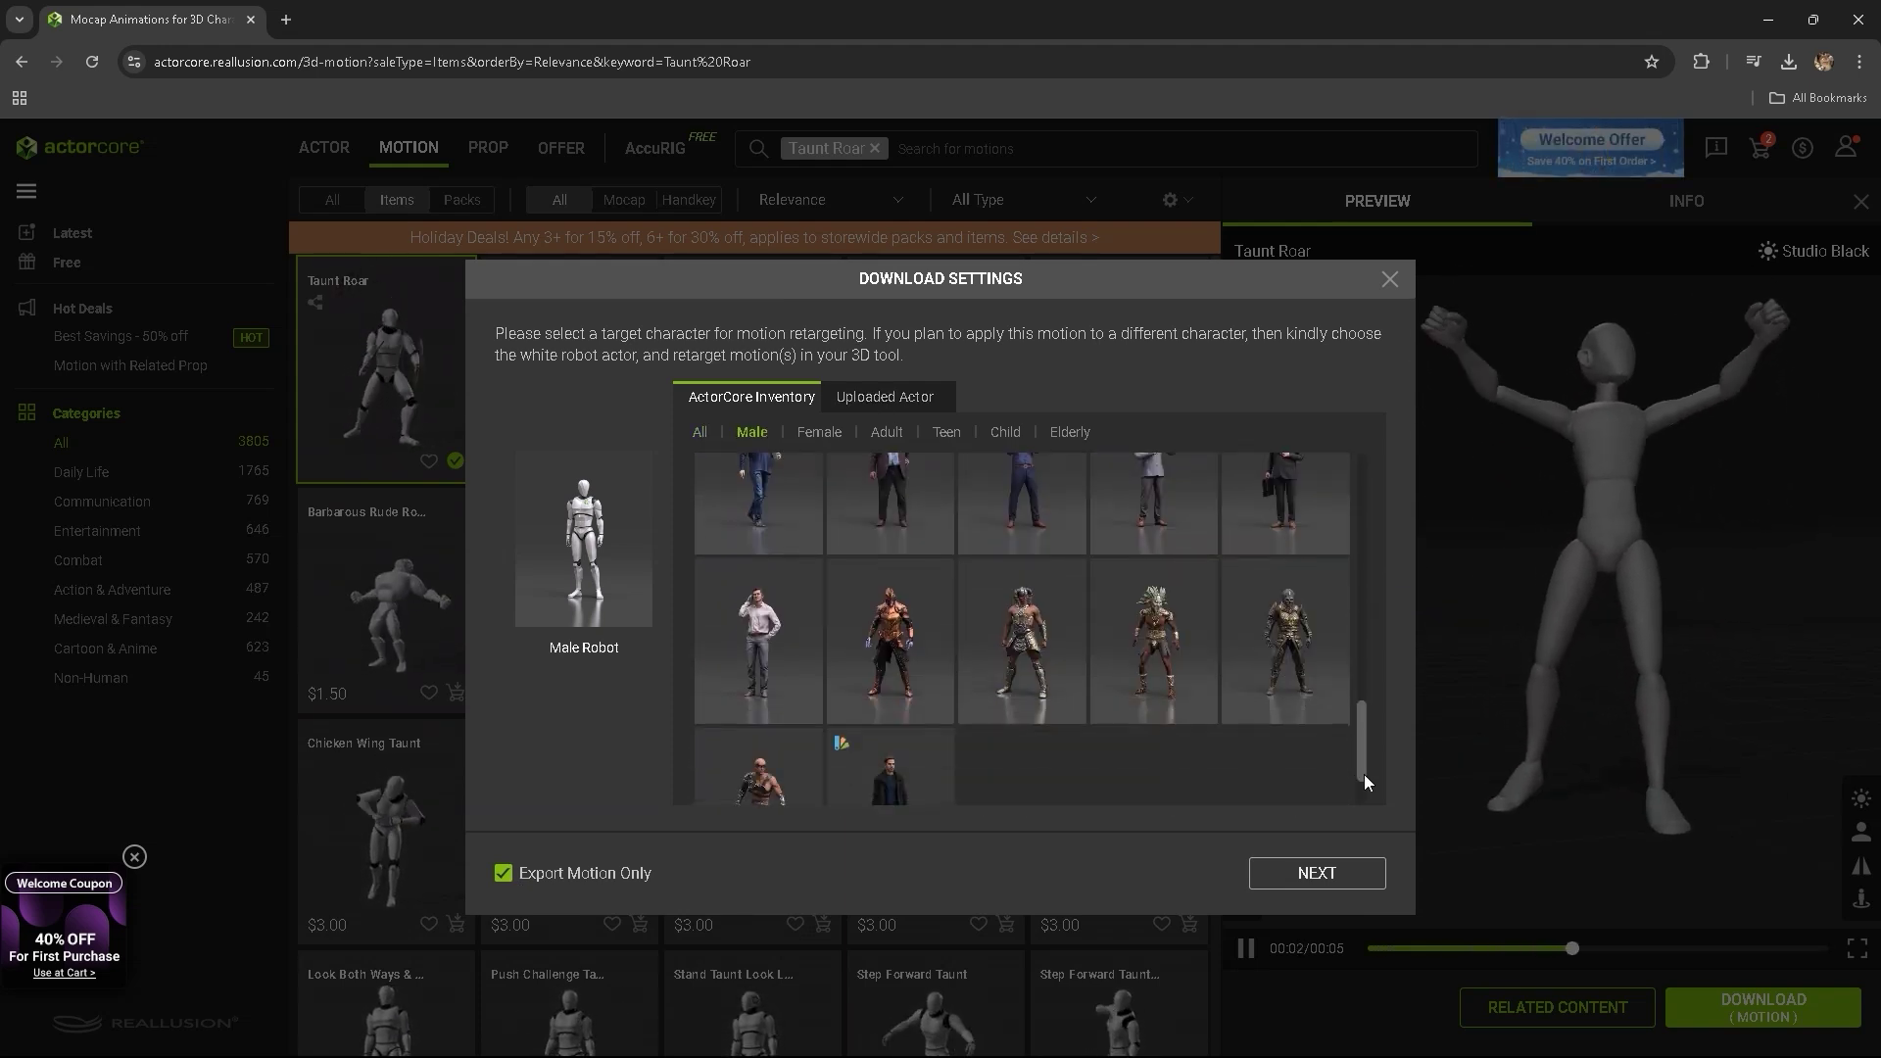
{"action": "left_click", "coordinate": [1072, 584]}
{"action": "left_click", "coordinate": [1316, 887]}
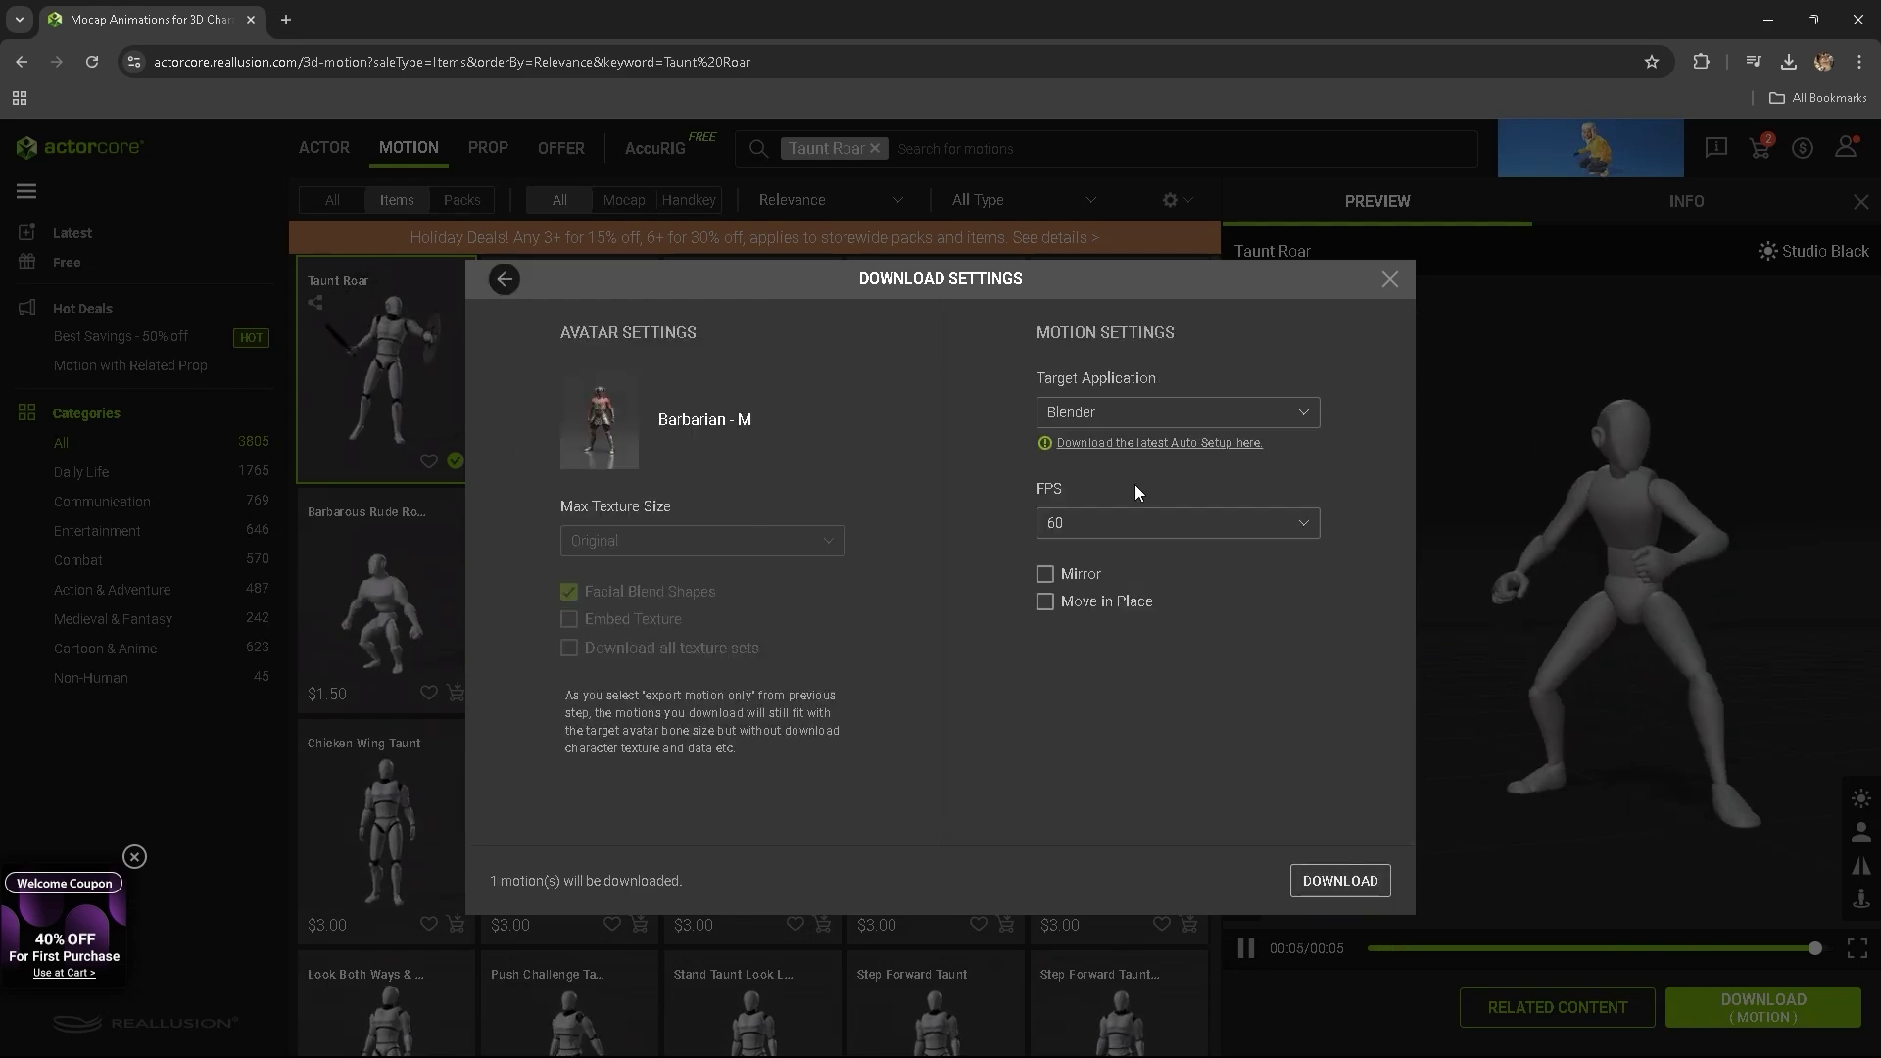
- Set the motion's target application to Blender at 60 FPS and download it
{"action": "left_click", "coordinate": [1161, 412]}
{"action": "left_click", "coordinate": [1088, 592]}
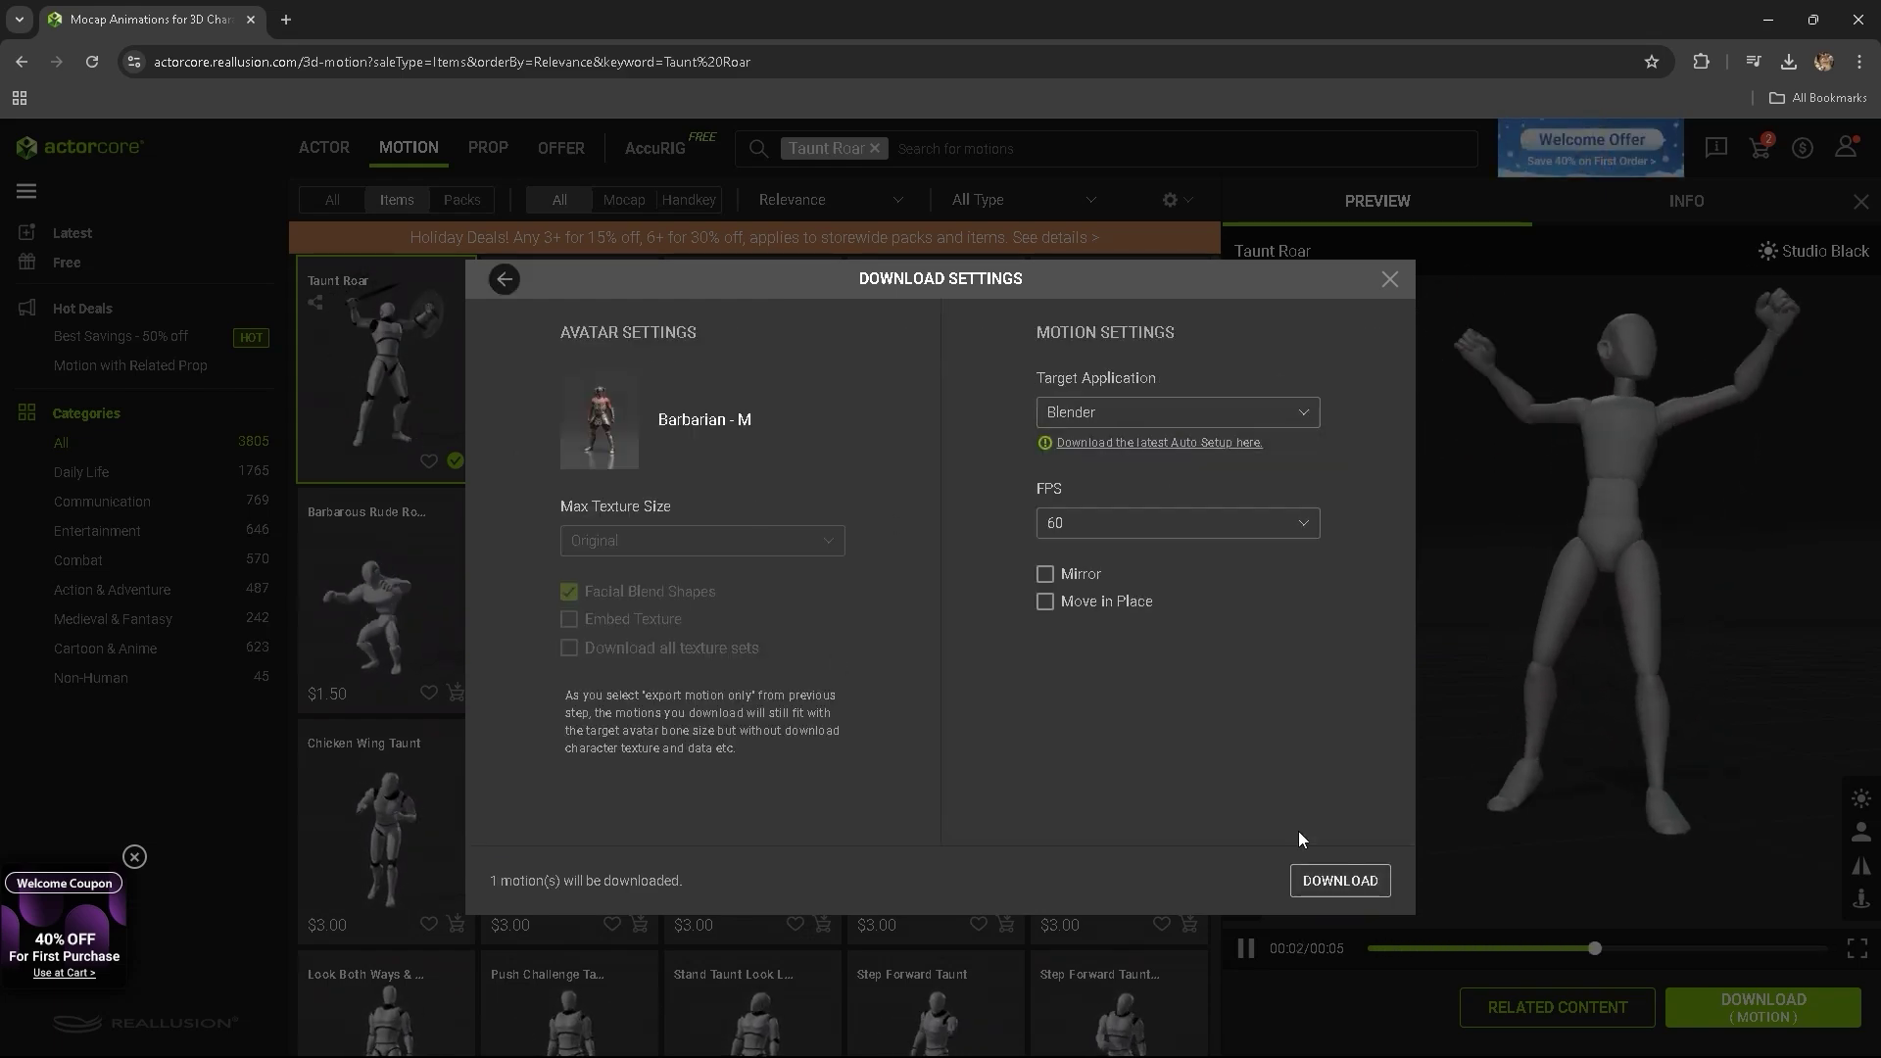
{"action": "left_click", "coordinate": [1338, 881]}
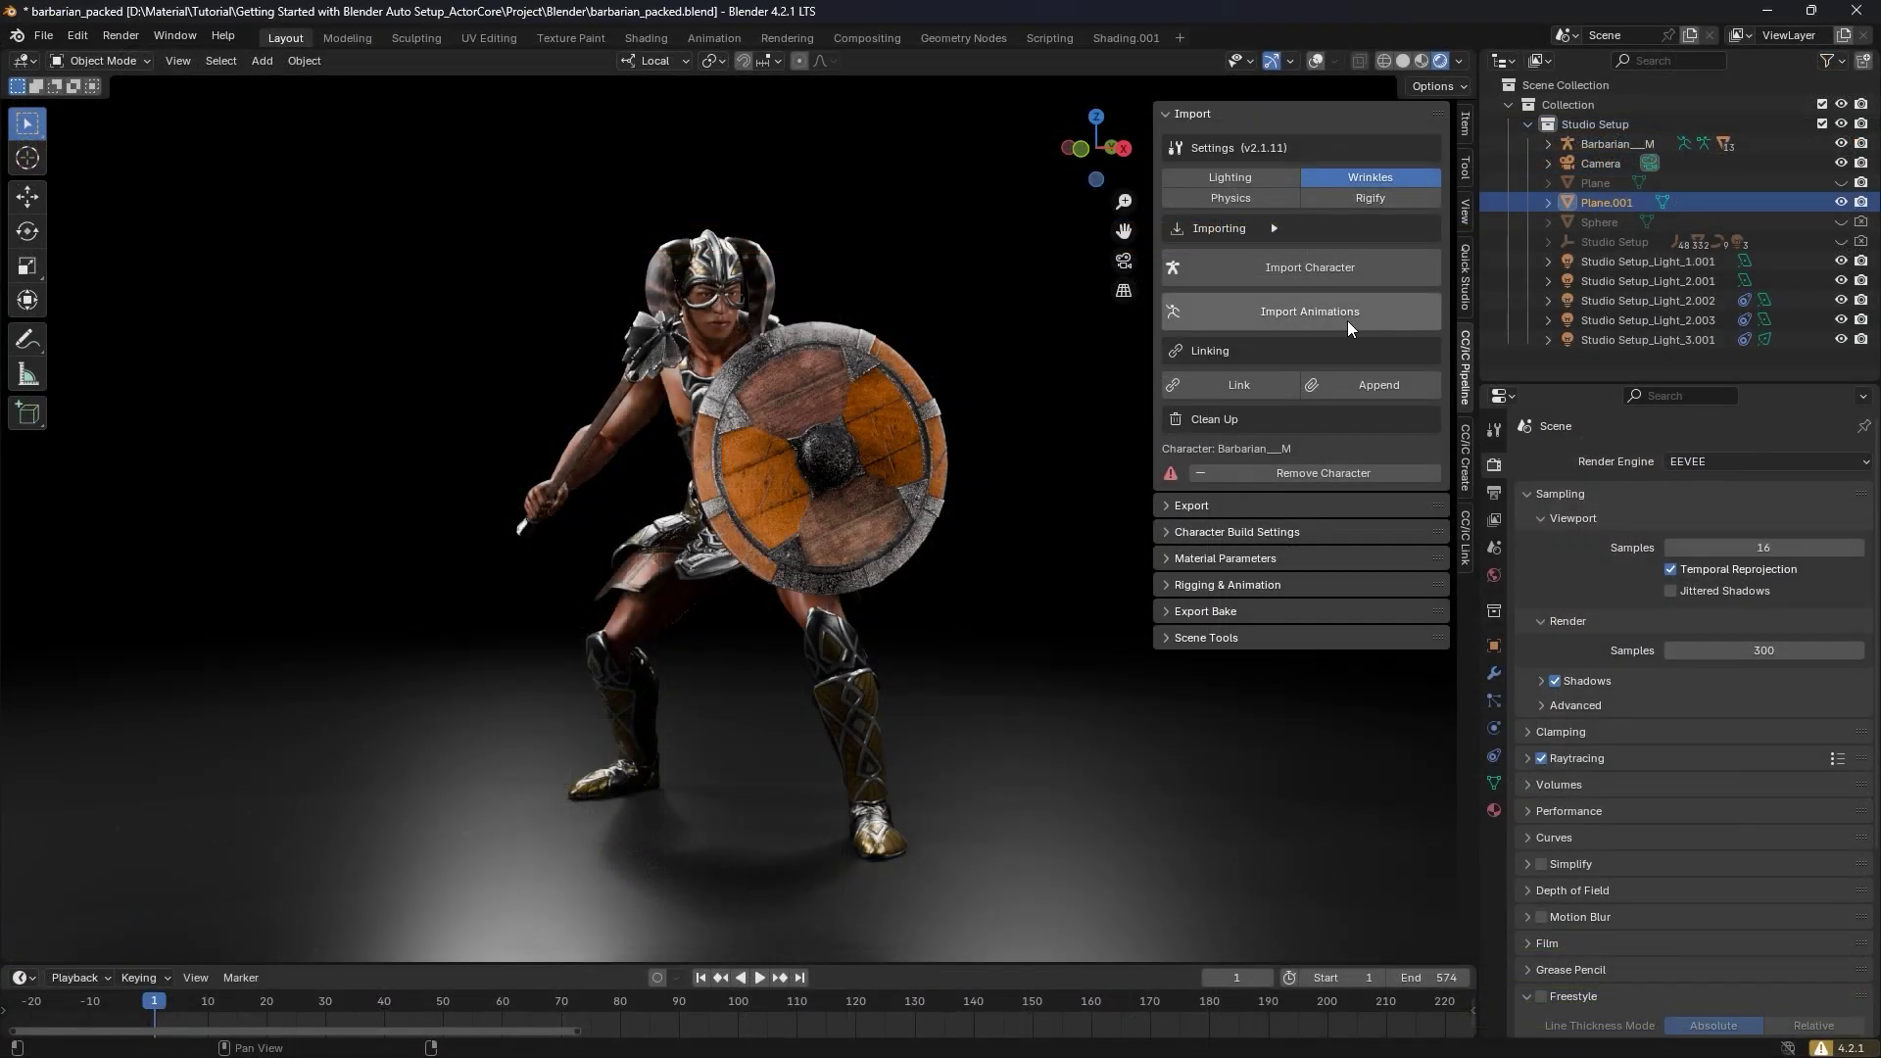
- Switch to Blender, import the taunt_roar.fbx animation with the CC/iC Pipeline add-on, and hide the imported taunt_roar armature
{"action": "left_click", "coordinate": [1310, 312]}
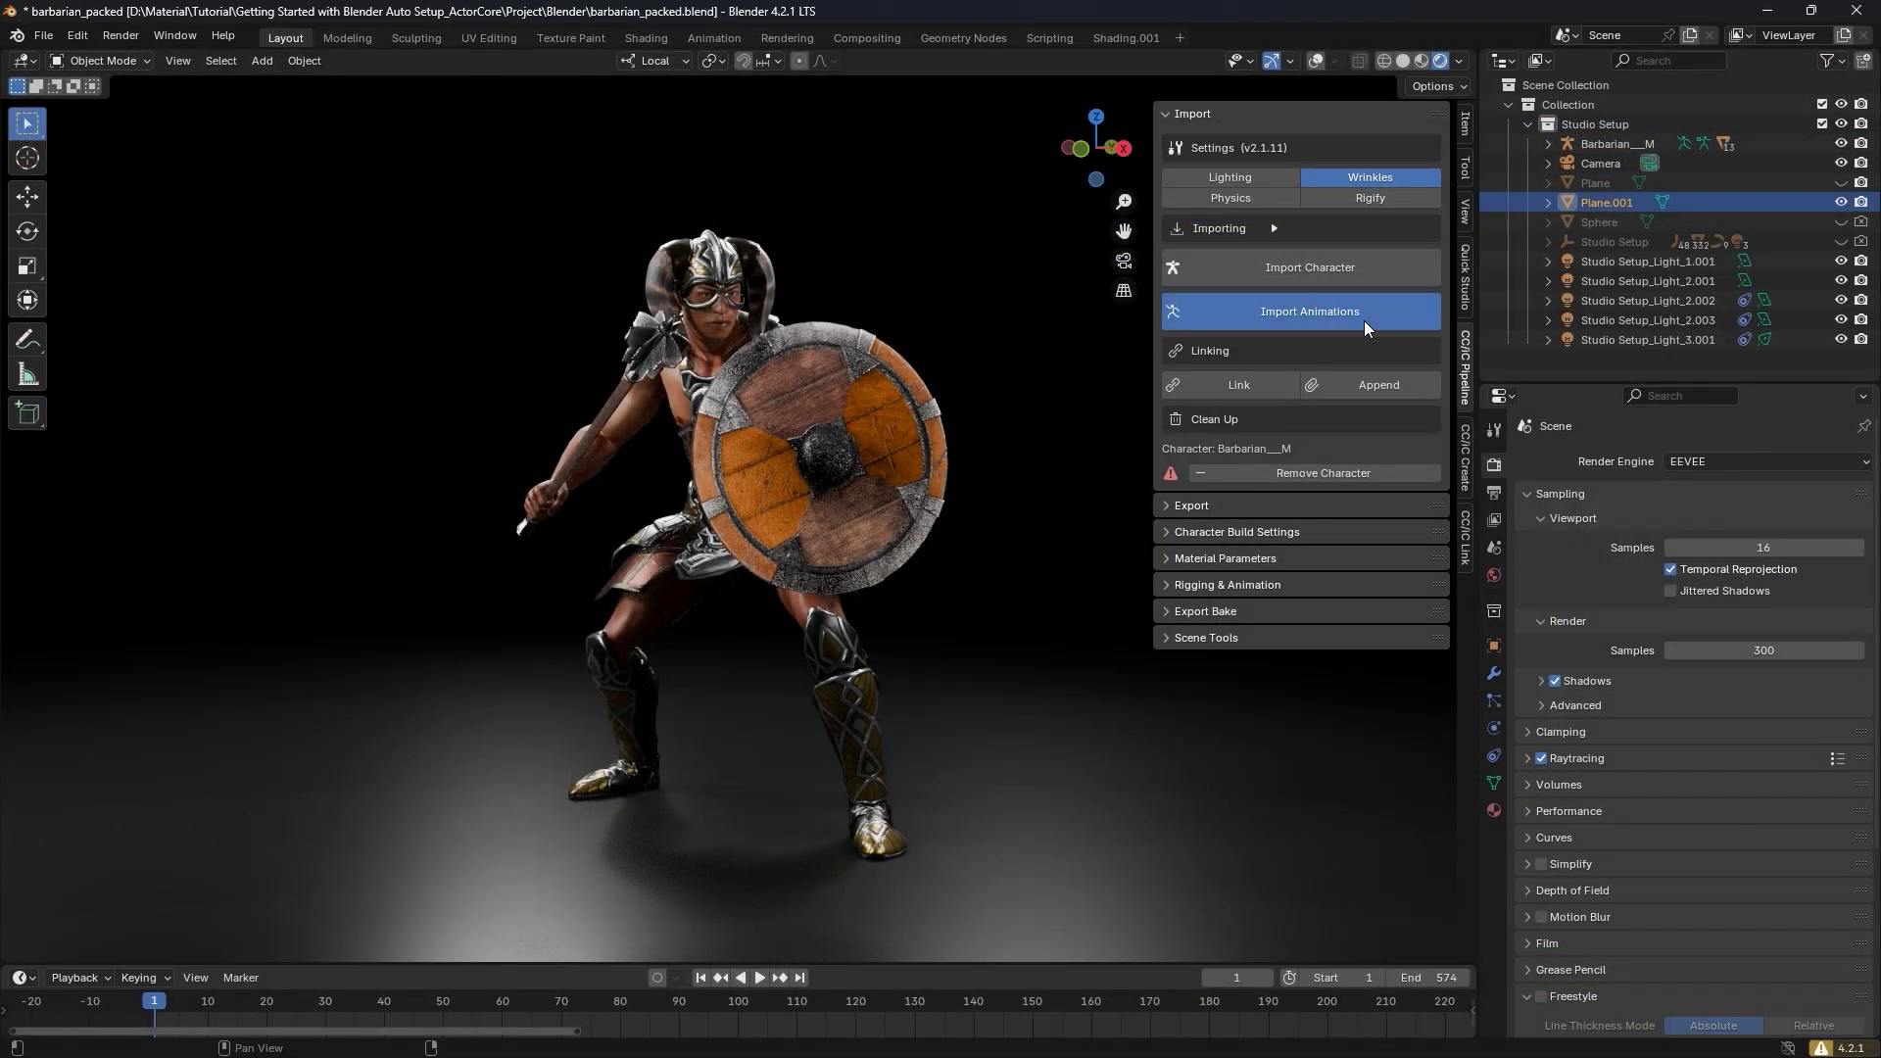
{"action": "left_click", "coordinate": [1053, 299]}
{"action": "left_click", "coordinate": [734, 354]}
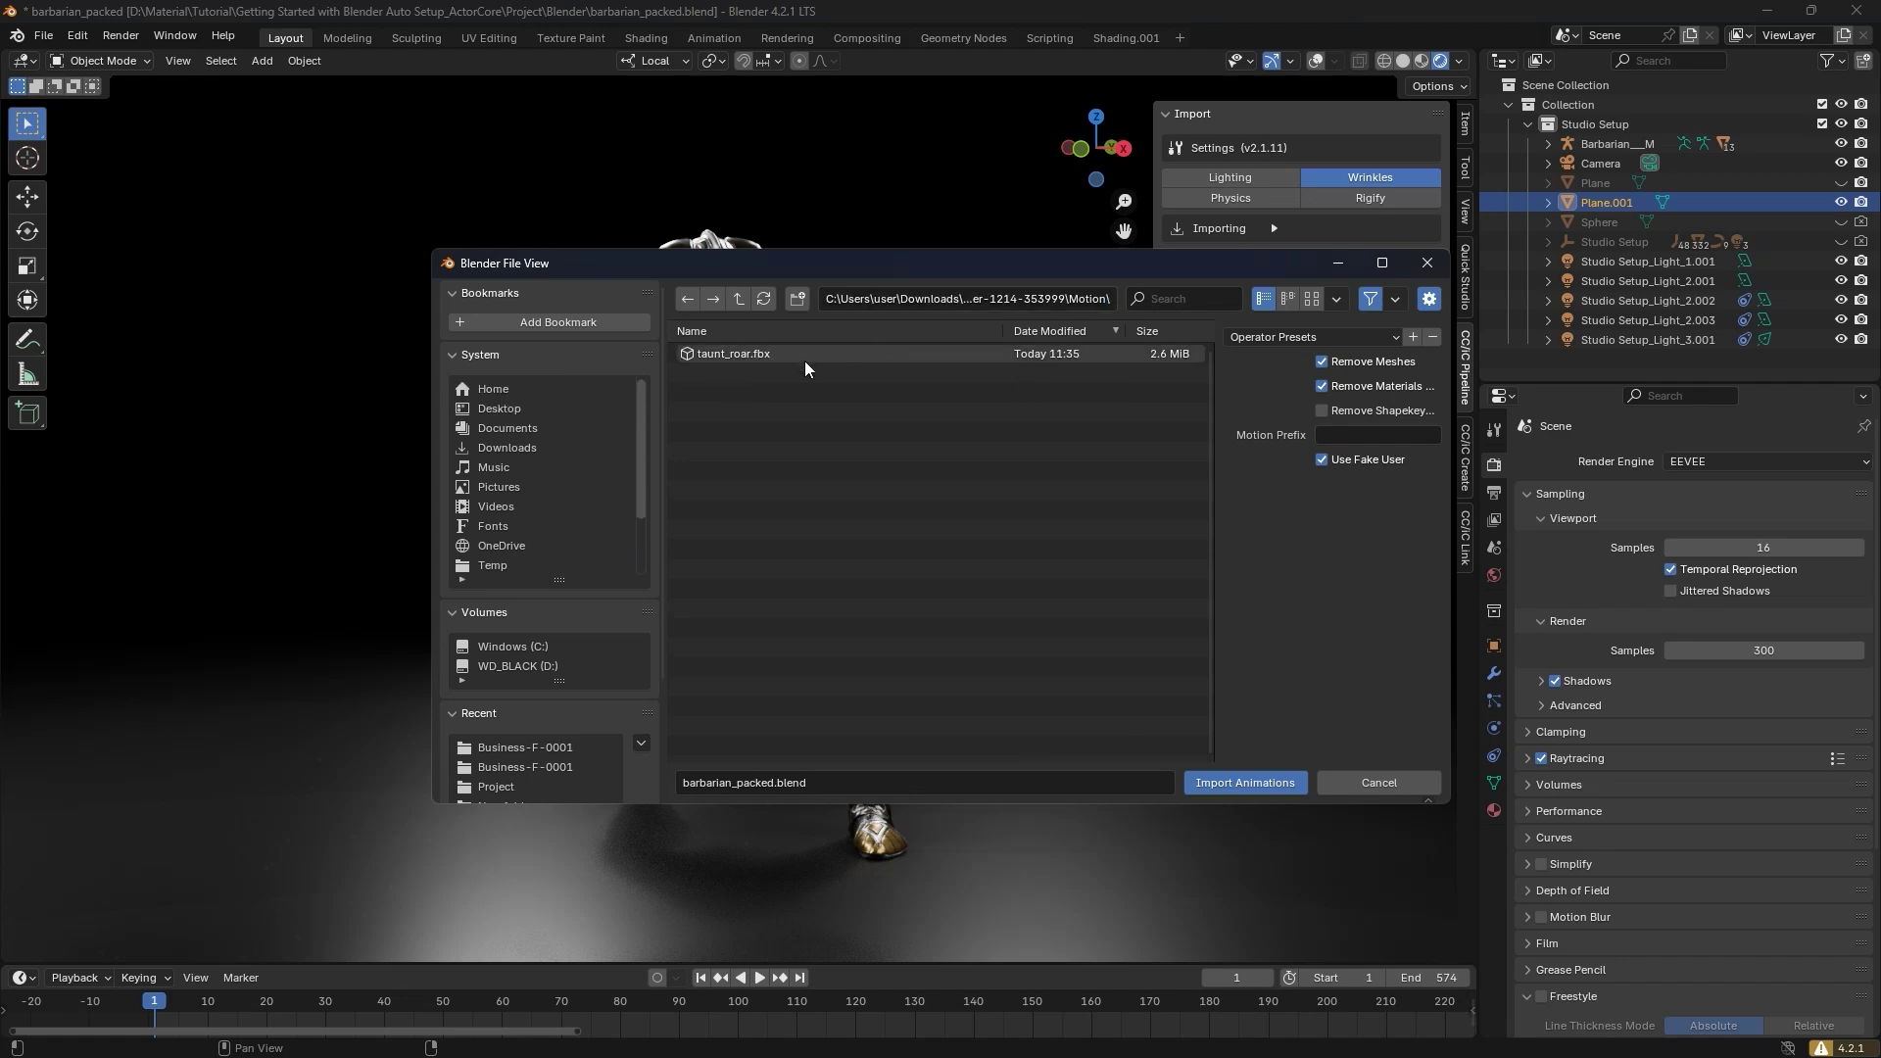
{"action": "left_click", "coordinate": [1237, 782]}
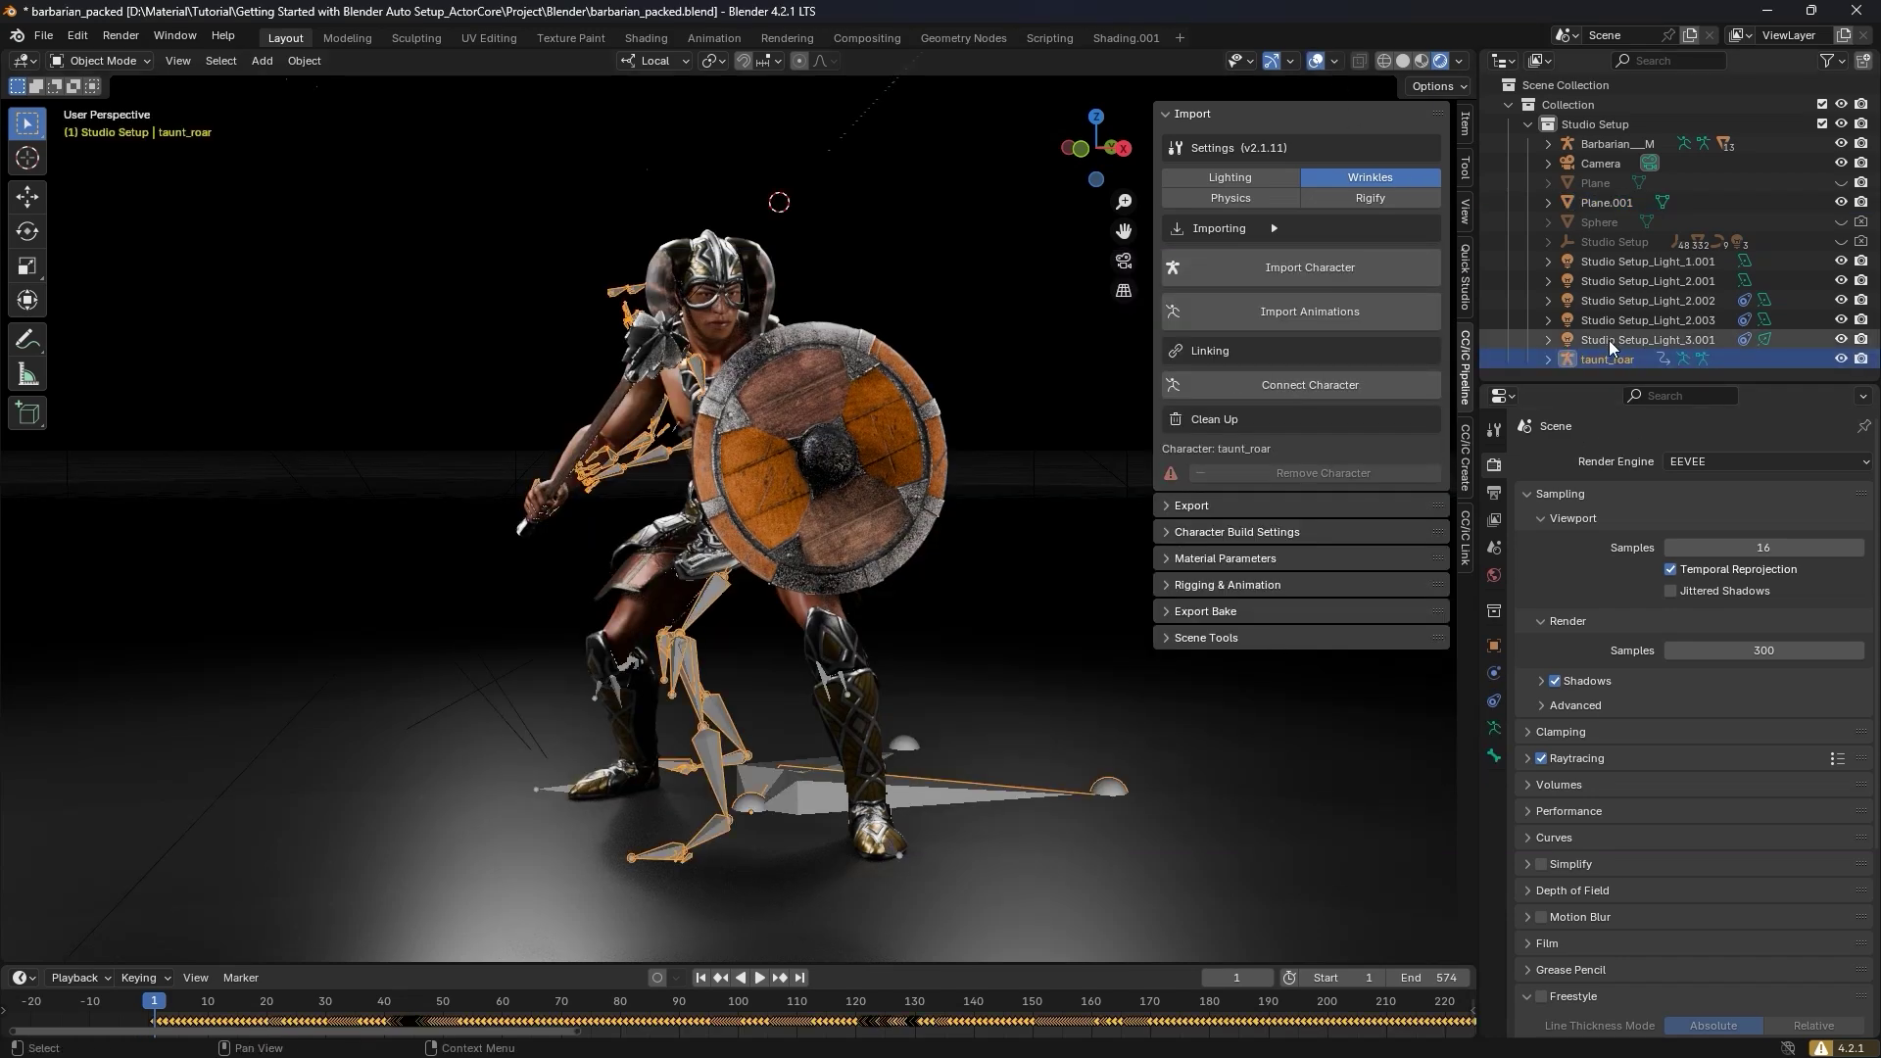
{"action": "left_click", "coordinate": [1841, 358]}
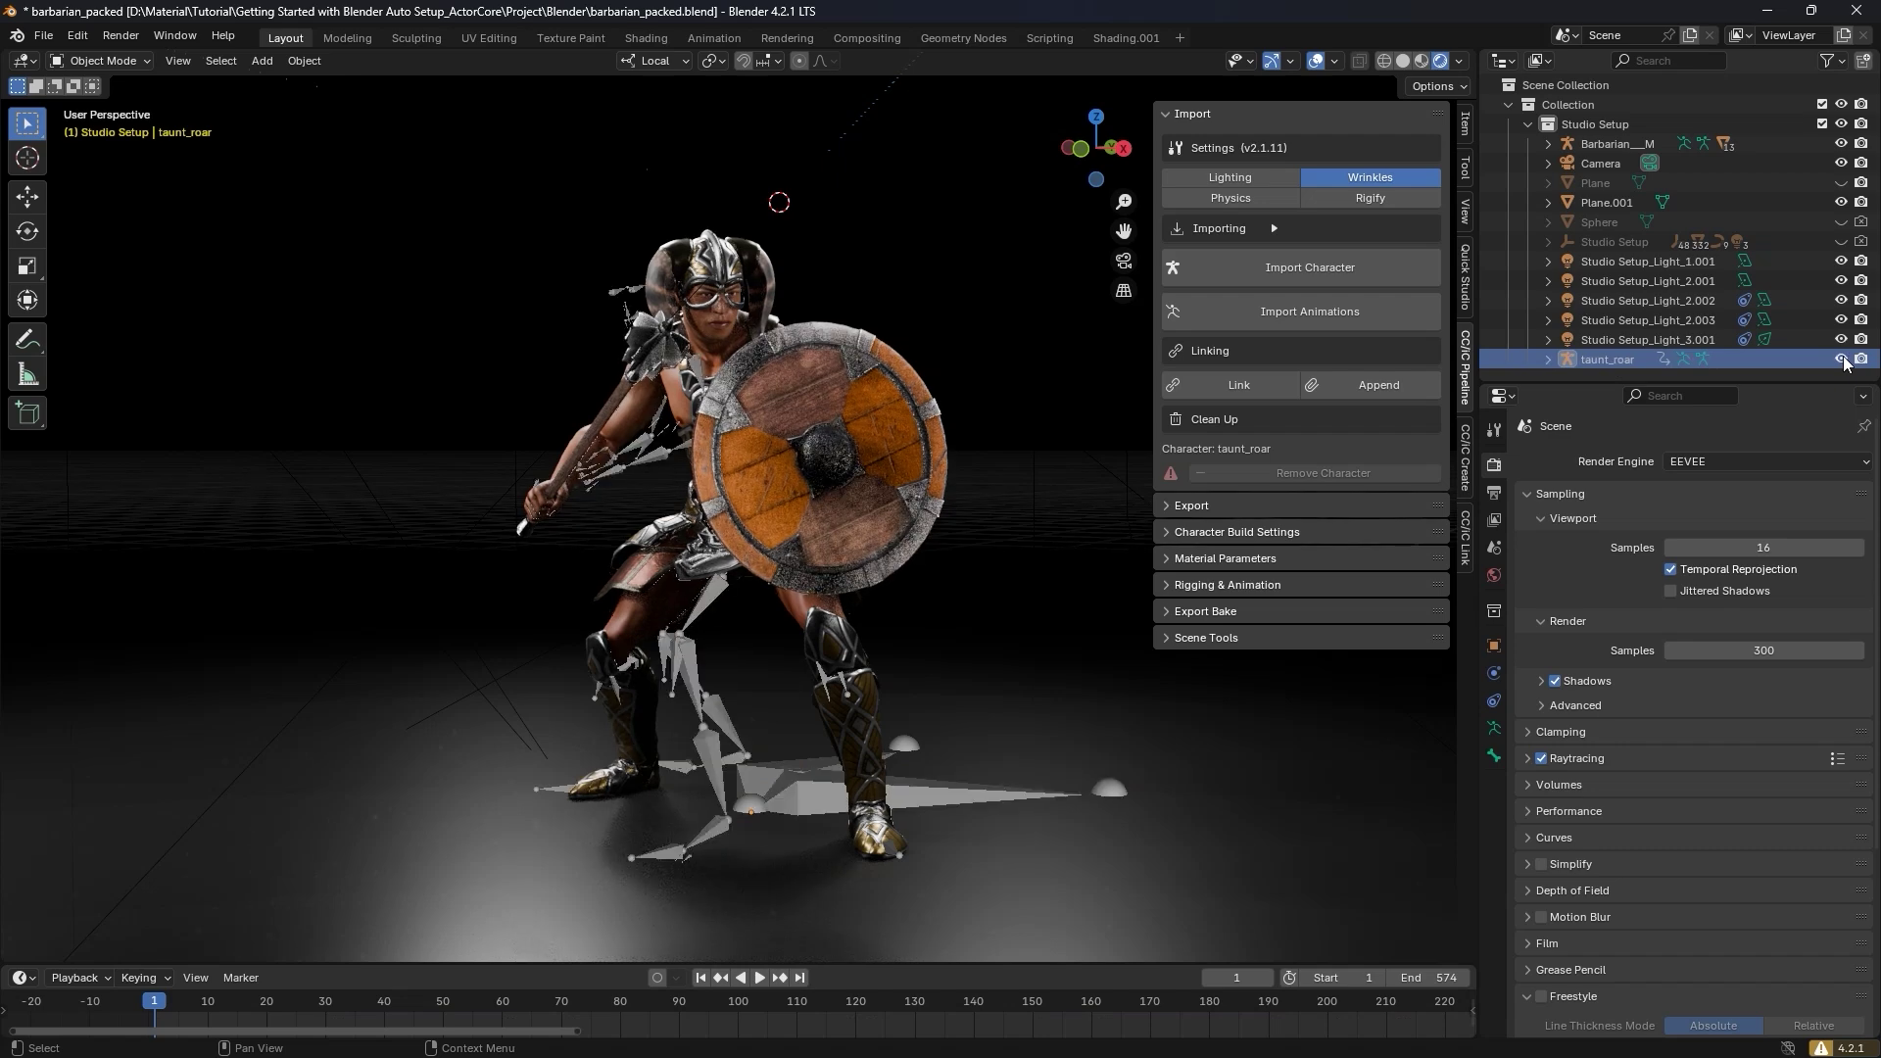
{"action": "left_click", "coordinate": [1841, 360]}
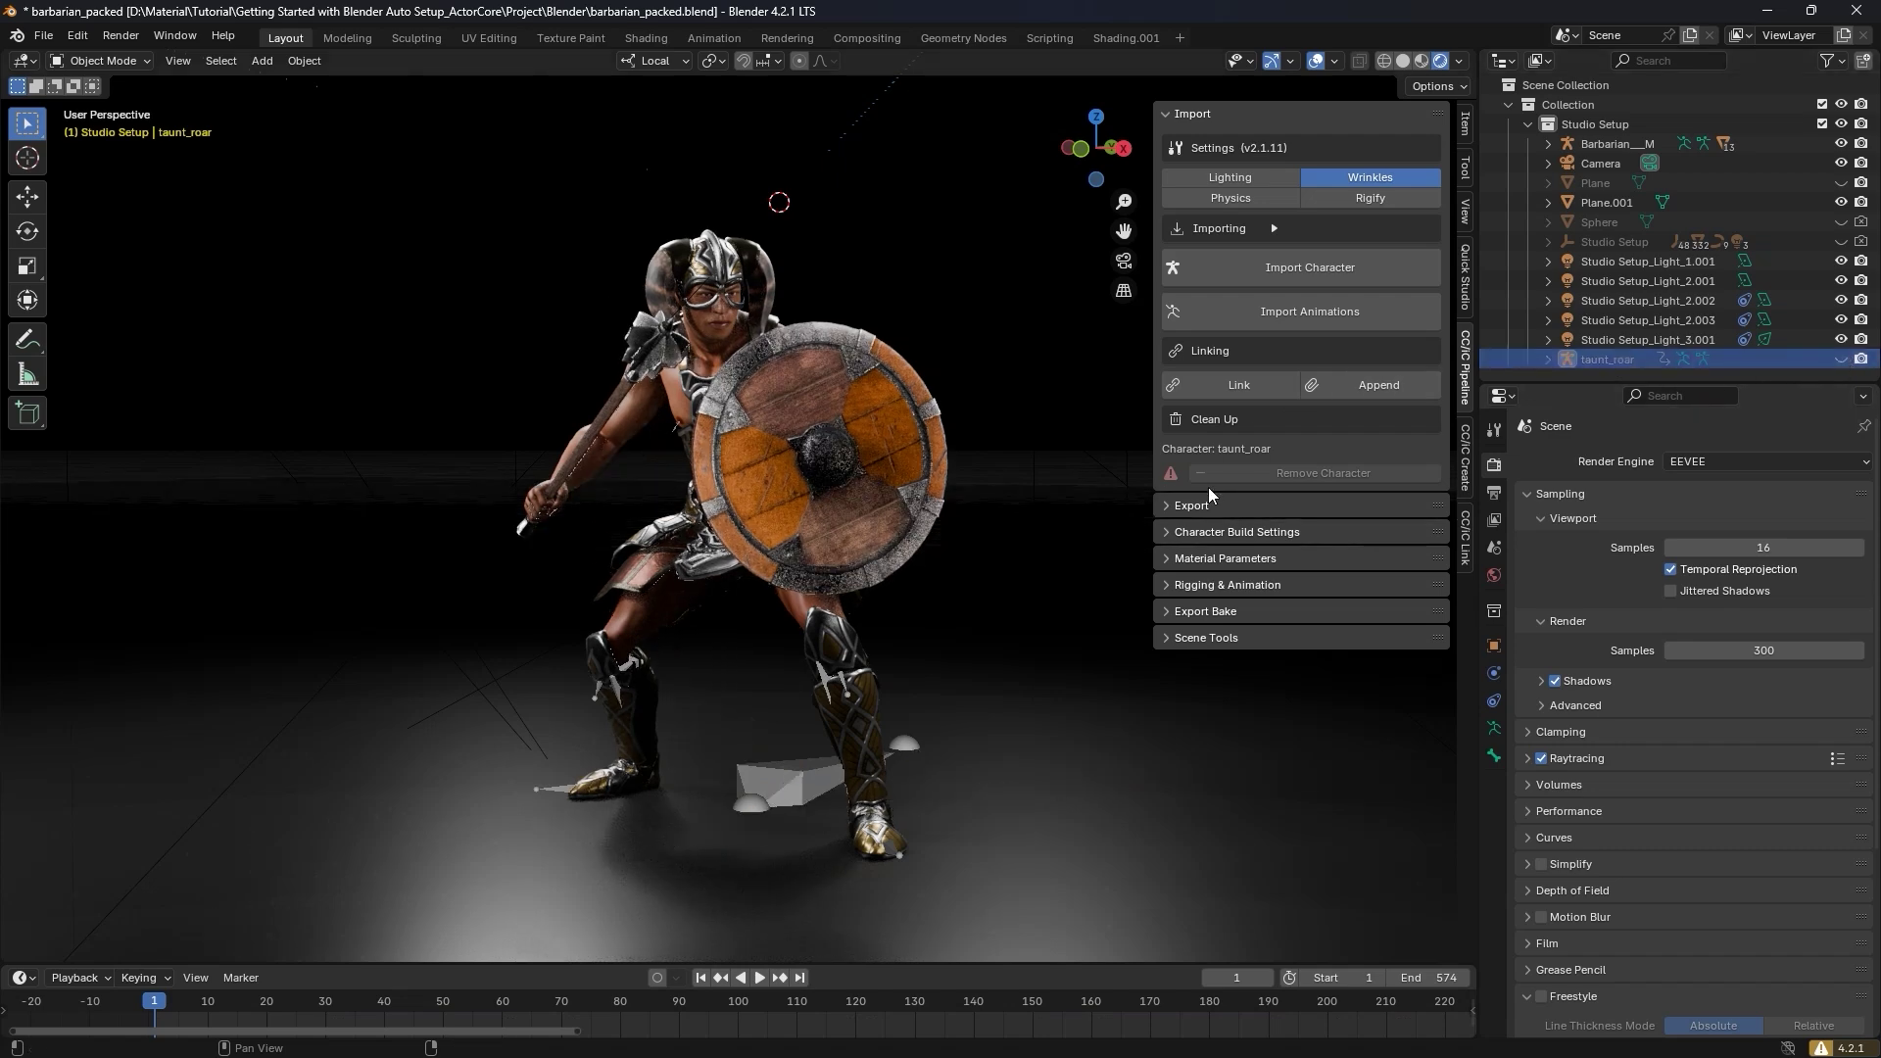
- Select the barbarian's armature and load the taunt_roar motion set onto it in the Rigging & Animation settings
{"action": "left_click", "coordinate": [803, 790]}
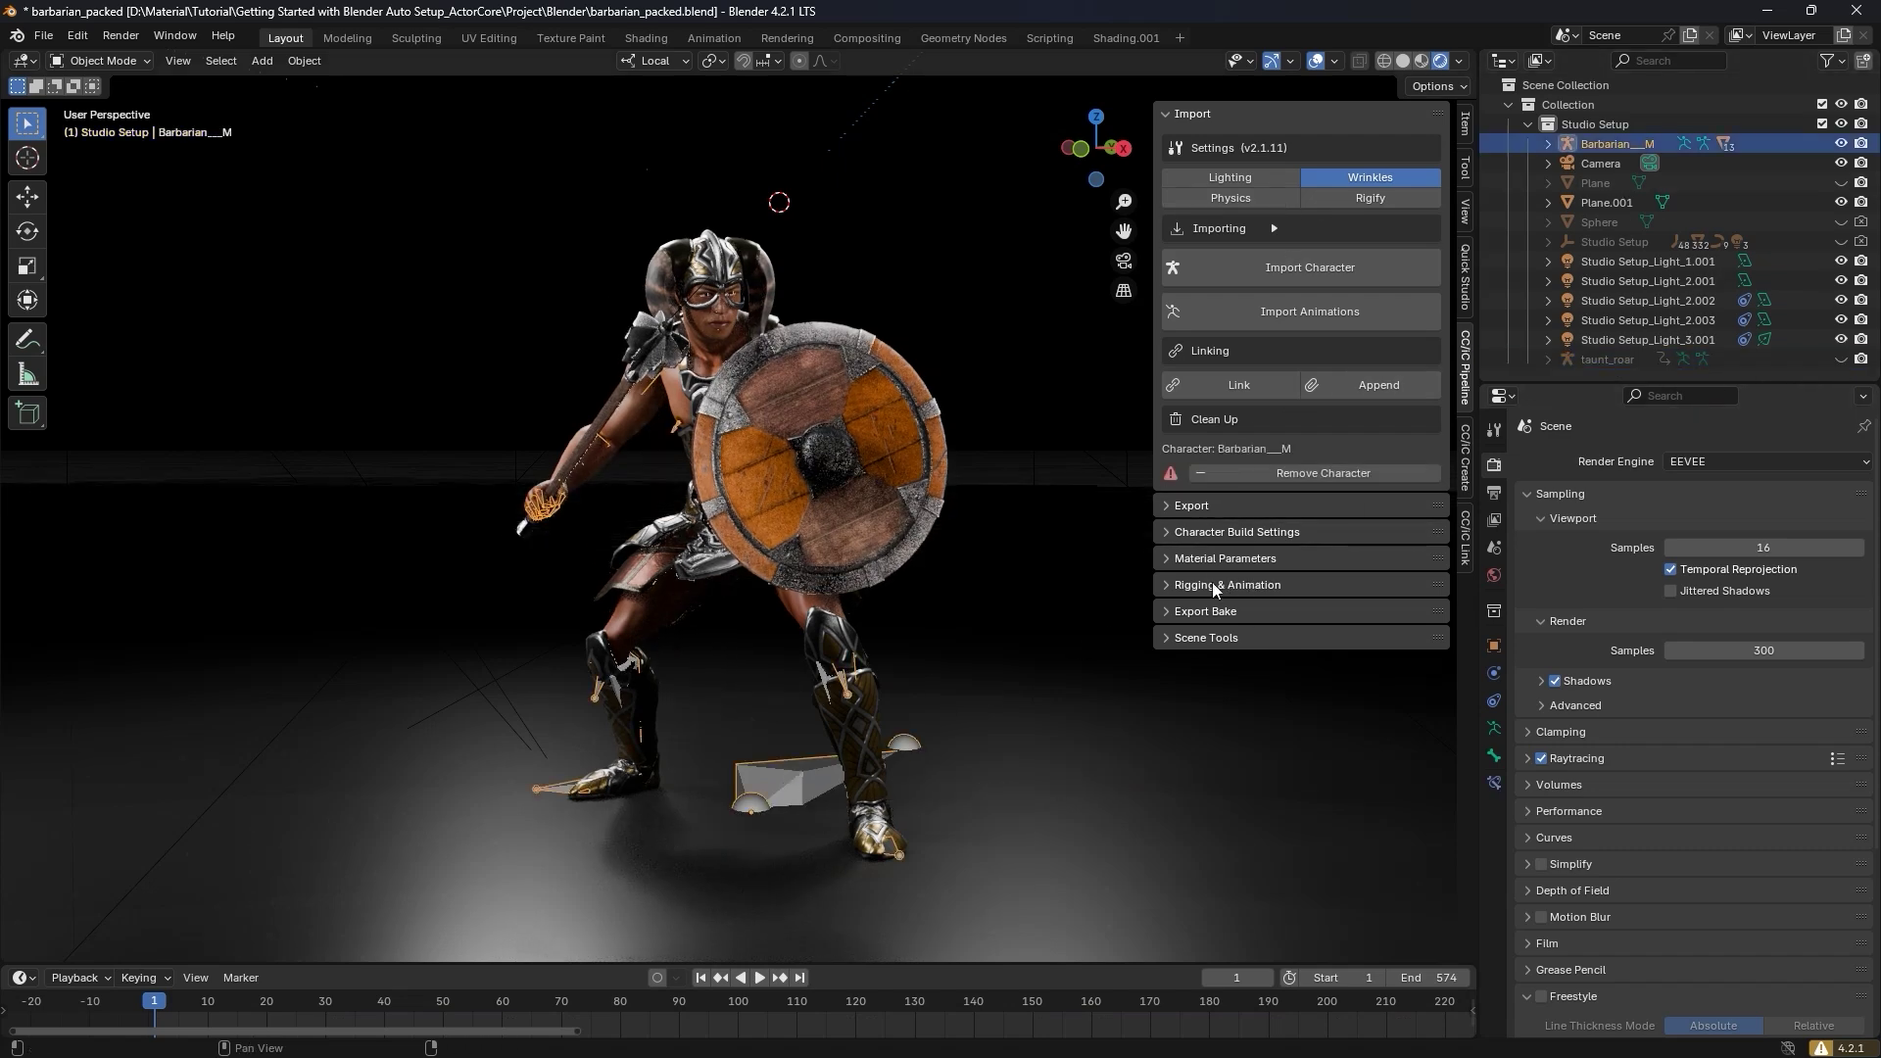
{"action": "left_click", "coordinate": [1168, 588]}
{"action": "scroll", "coordinate": [1168, 590], "scroll_direction": "down", "scroll_amount": 2}
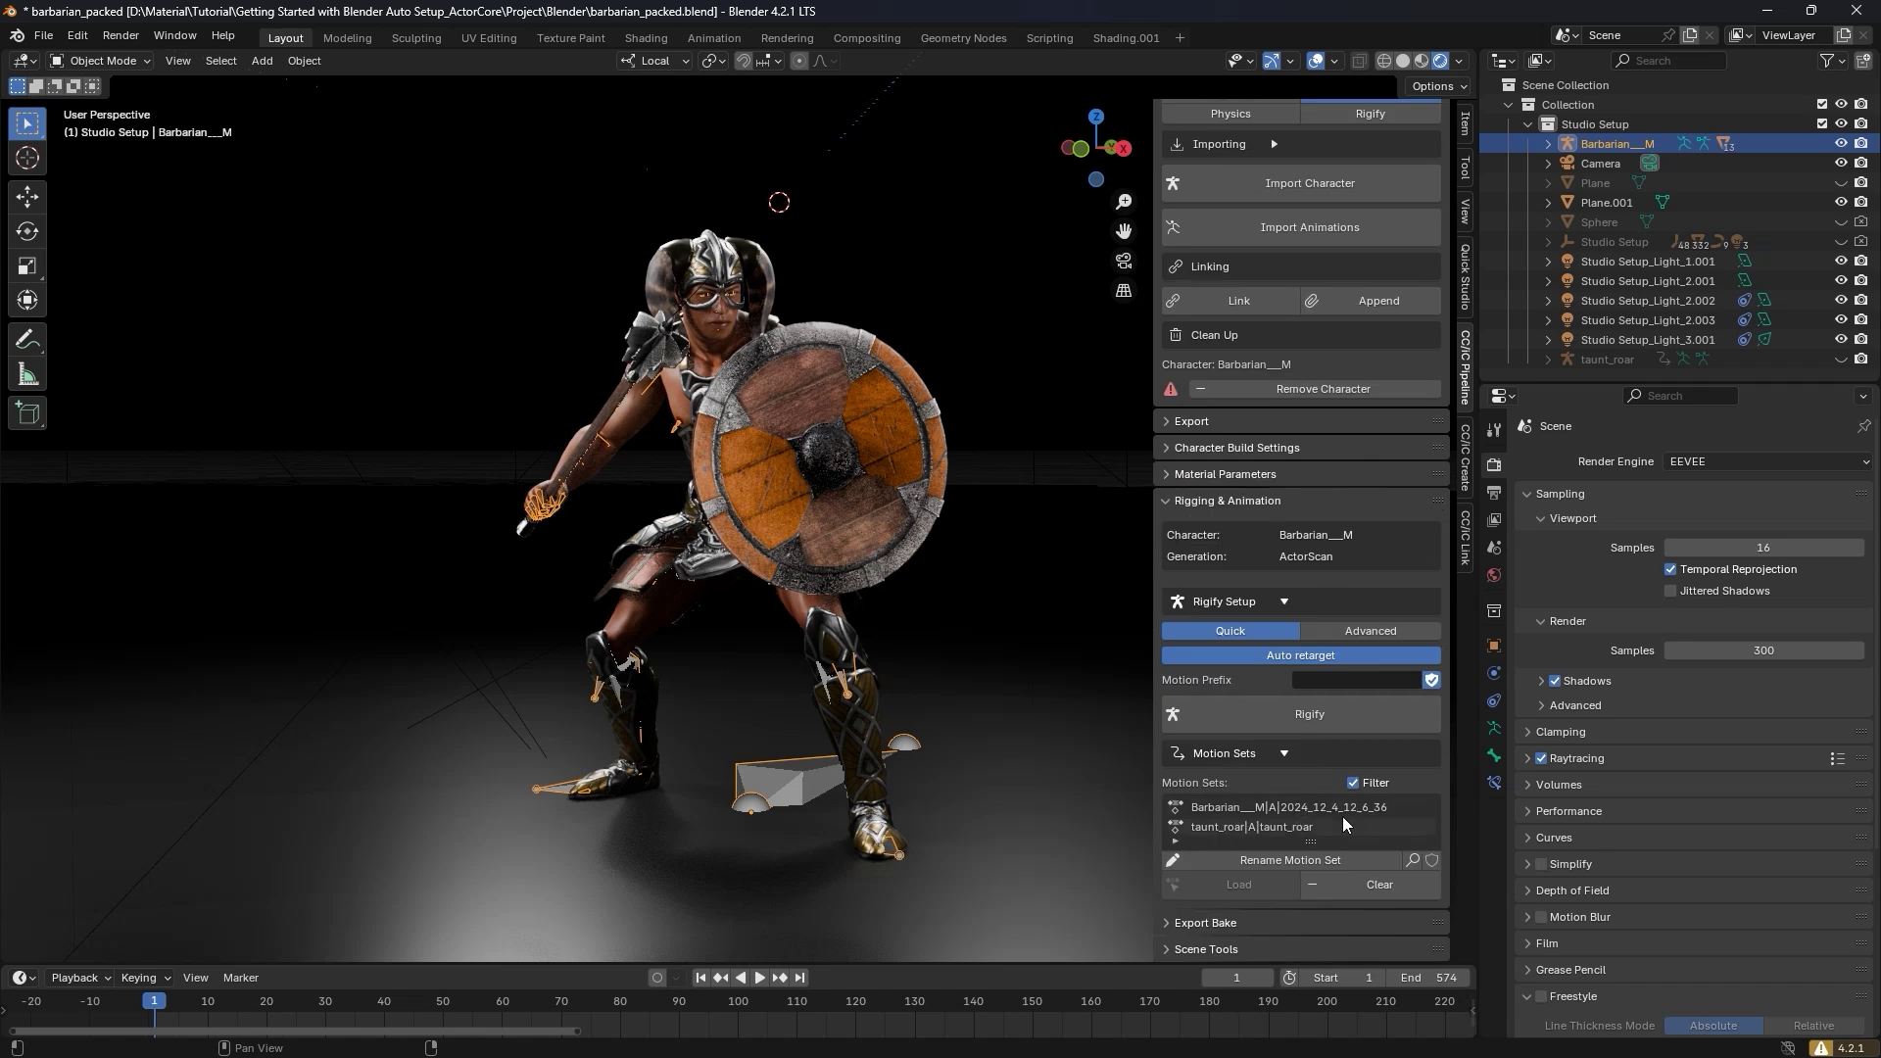
{"action": "left_click", "coordinate": [1203, 828]}
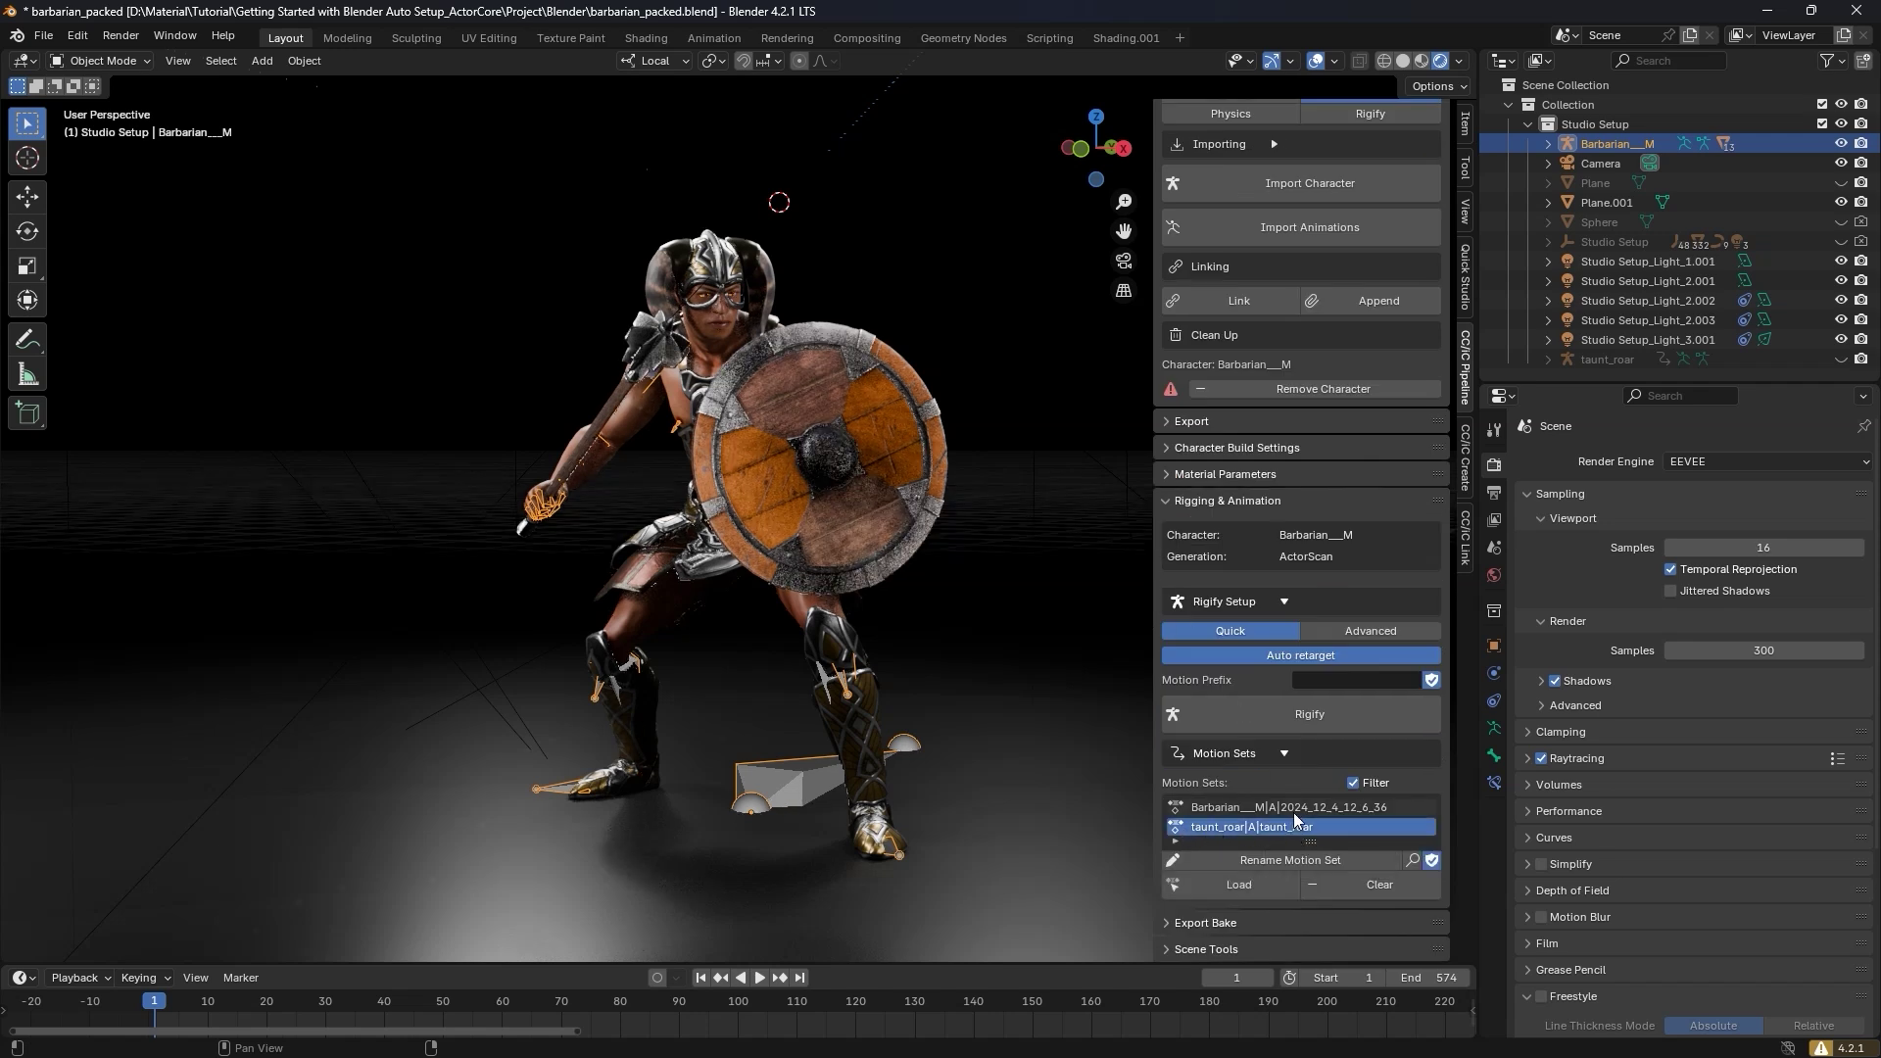
{"action": "left_click", "coordinate": [1226, 888]}
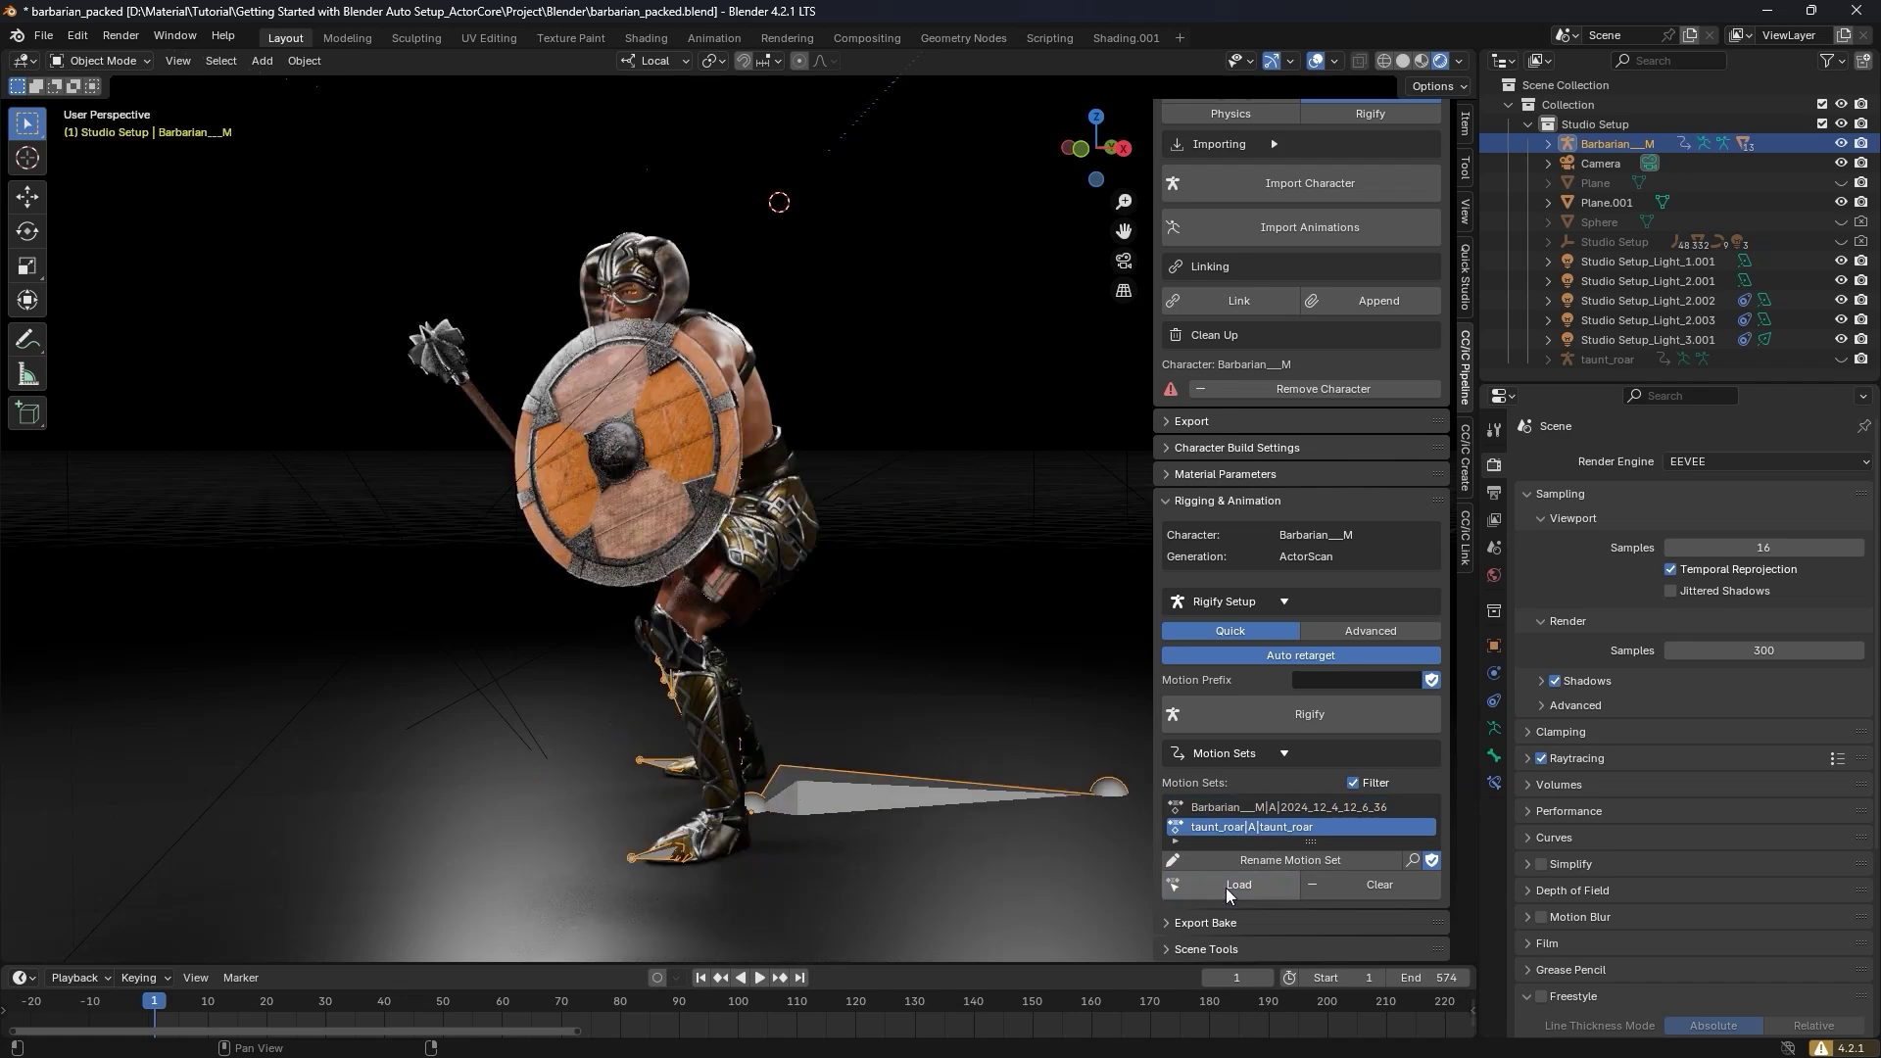
- Play the taunt roar animation on the barbarian, stop it, and scrub the timeline back to frame 37
{"action": "middle_click_drag", "start_coordinate": [627, 735], "coordinate": [784, 760]}
{"action": "scroll", "coordinate": [585, 853], "scroll_direction": "down", "scroll_amount": 2}
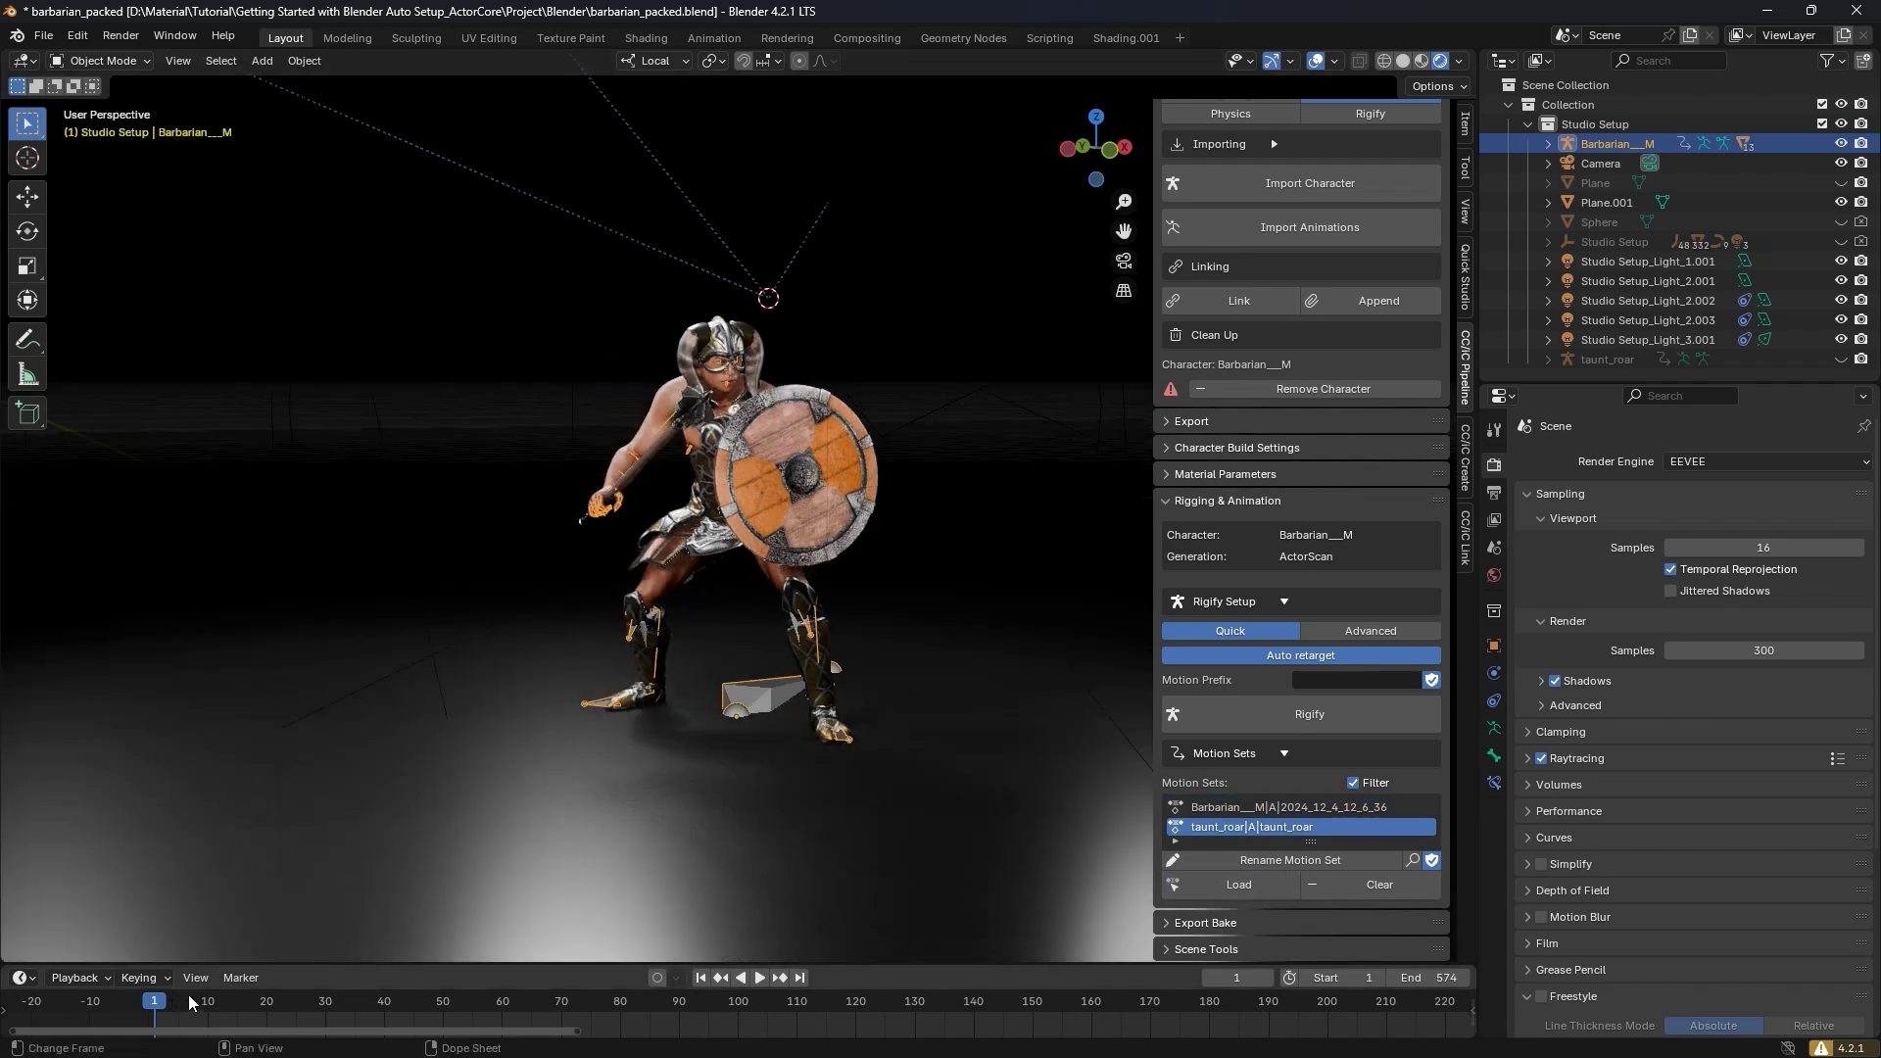
{"action": "key", "text": "space"}
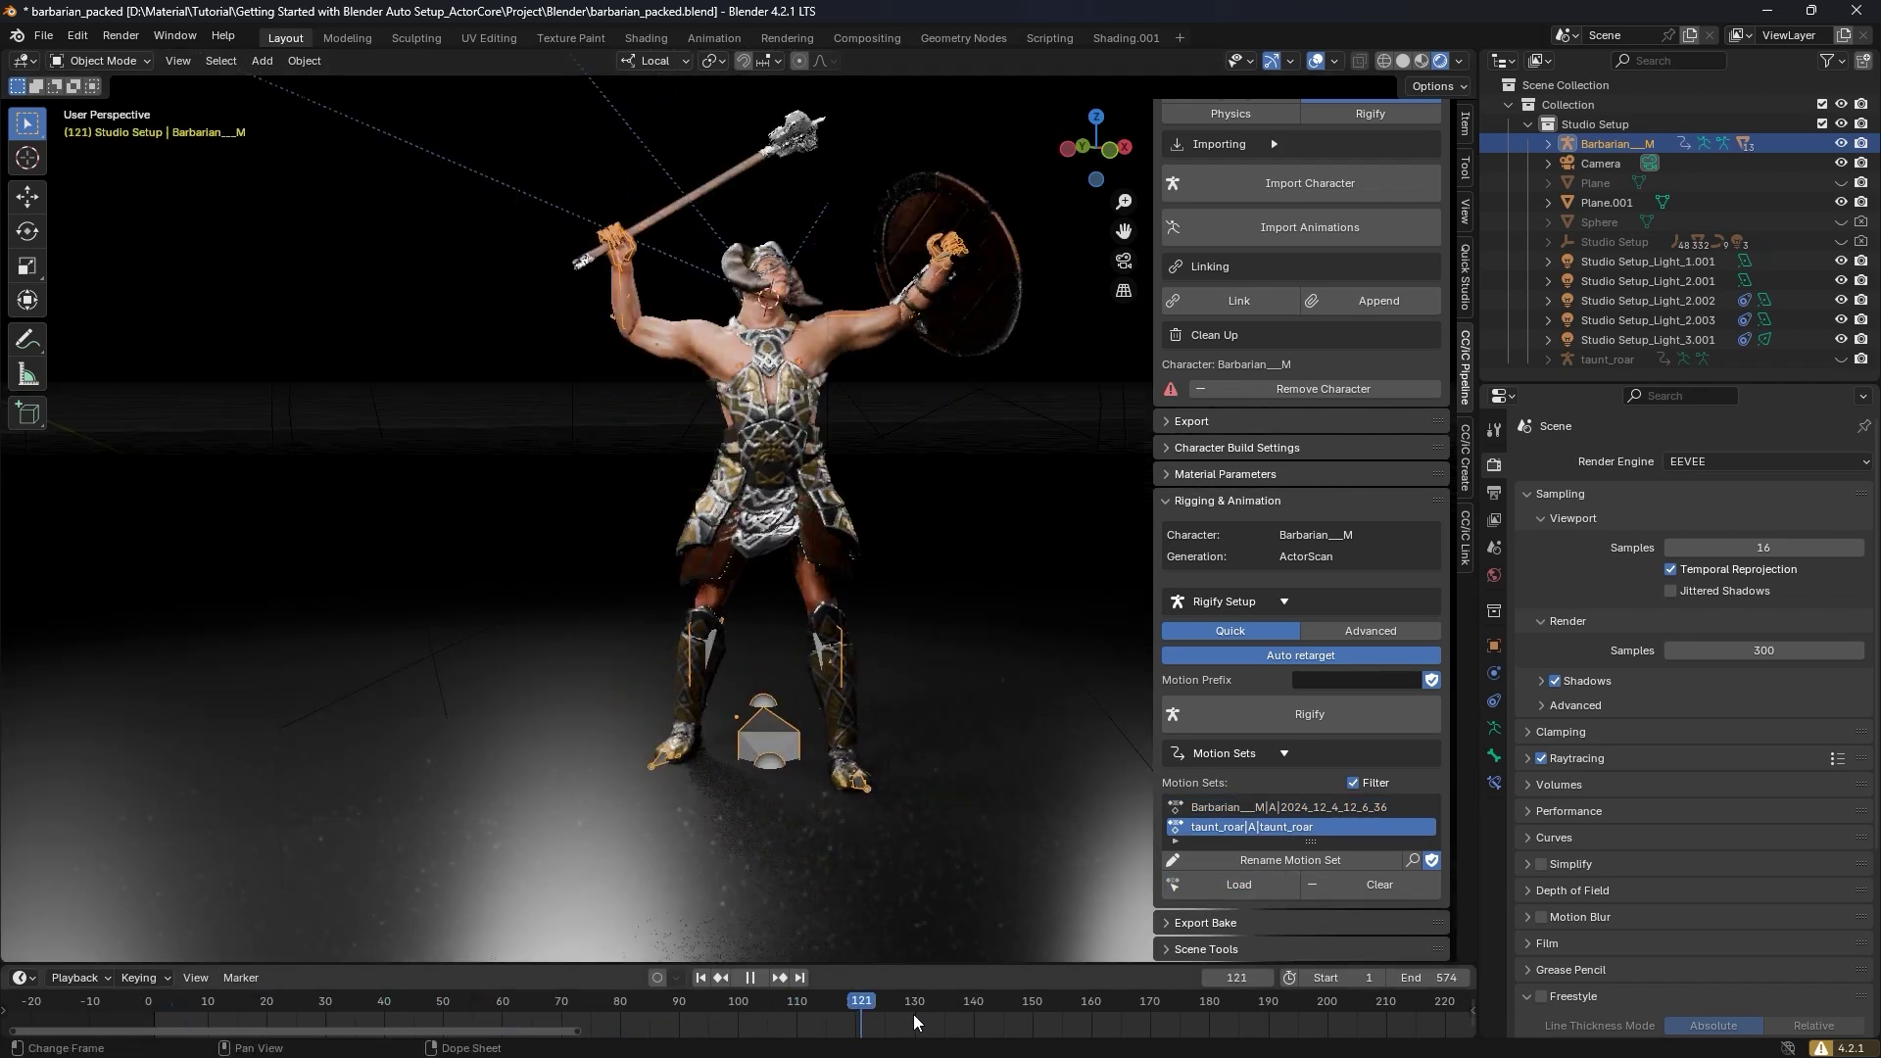
{"action": "key", "text": "space"}
{"action": "left_click_drag", "start_coordinate": [1001, 1017], "coordinate": [368, 1012]}
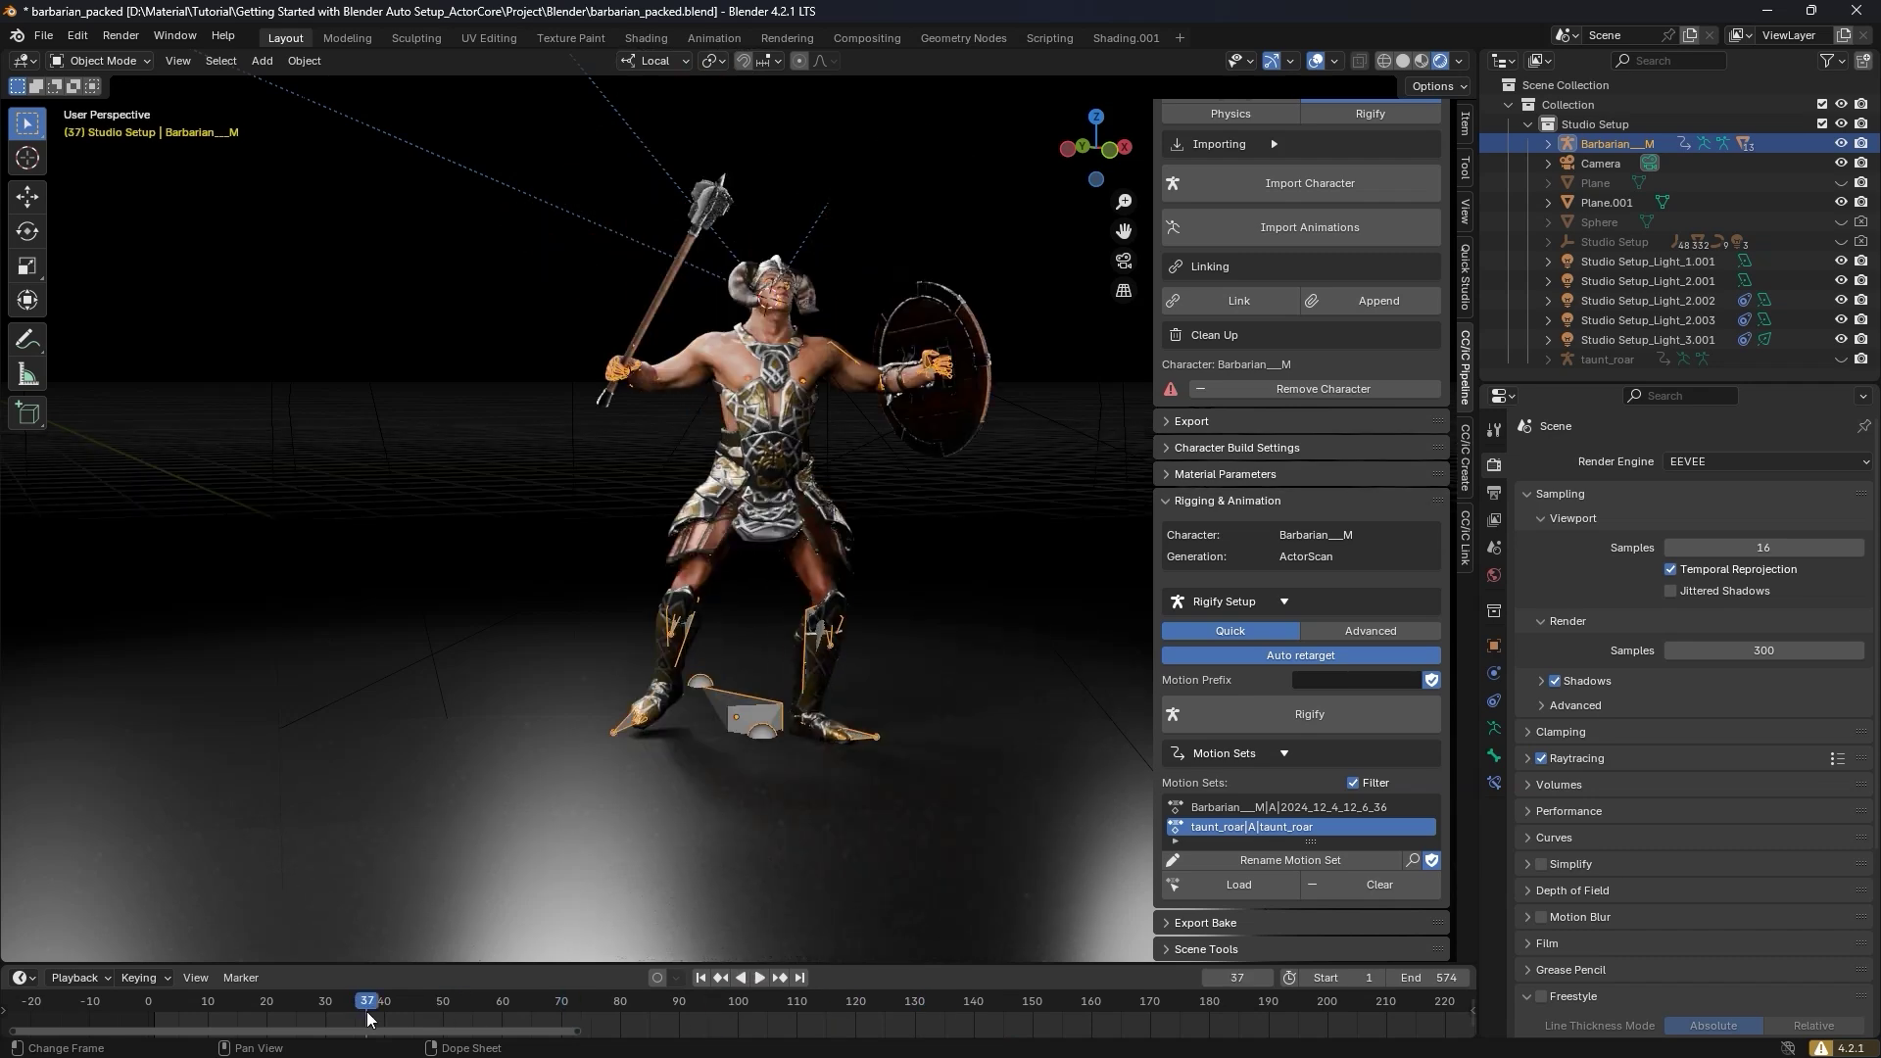
- Load the barbarian's original attack motion set back onto the armature and play it from near the start
{"action": "left_click", "coordinate": [1232, 807]}
{"action": "left_click", "coordinate": [1239, 885]}
{"action": "middle_click_drag", "start_coordinate": [1097, 905], "coordinate": [686, 789]}
{"action": "left_click_drag", "start_coordinate": [356, 1001], "coordinate": [272, 994]}
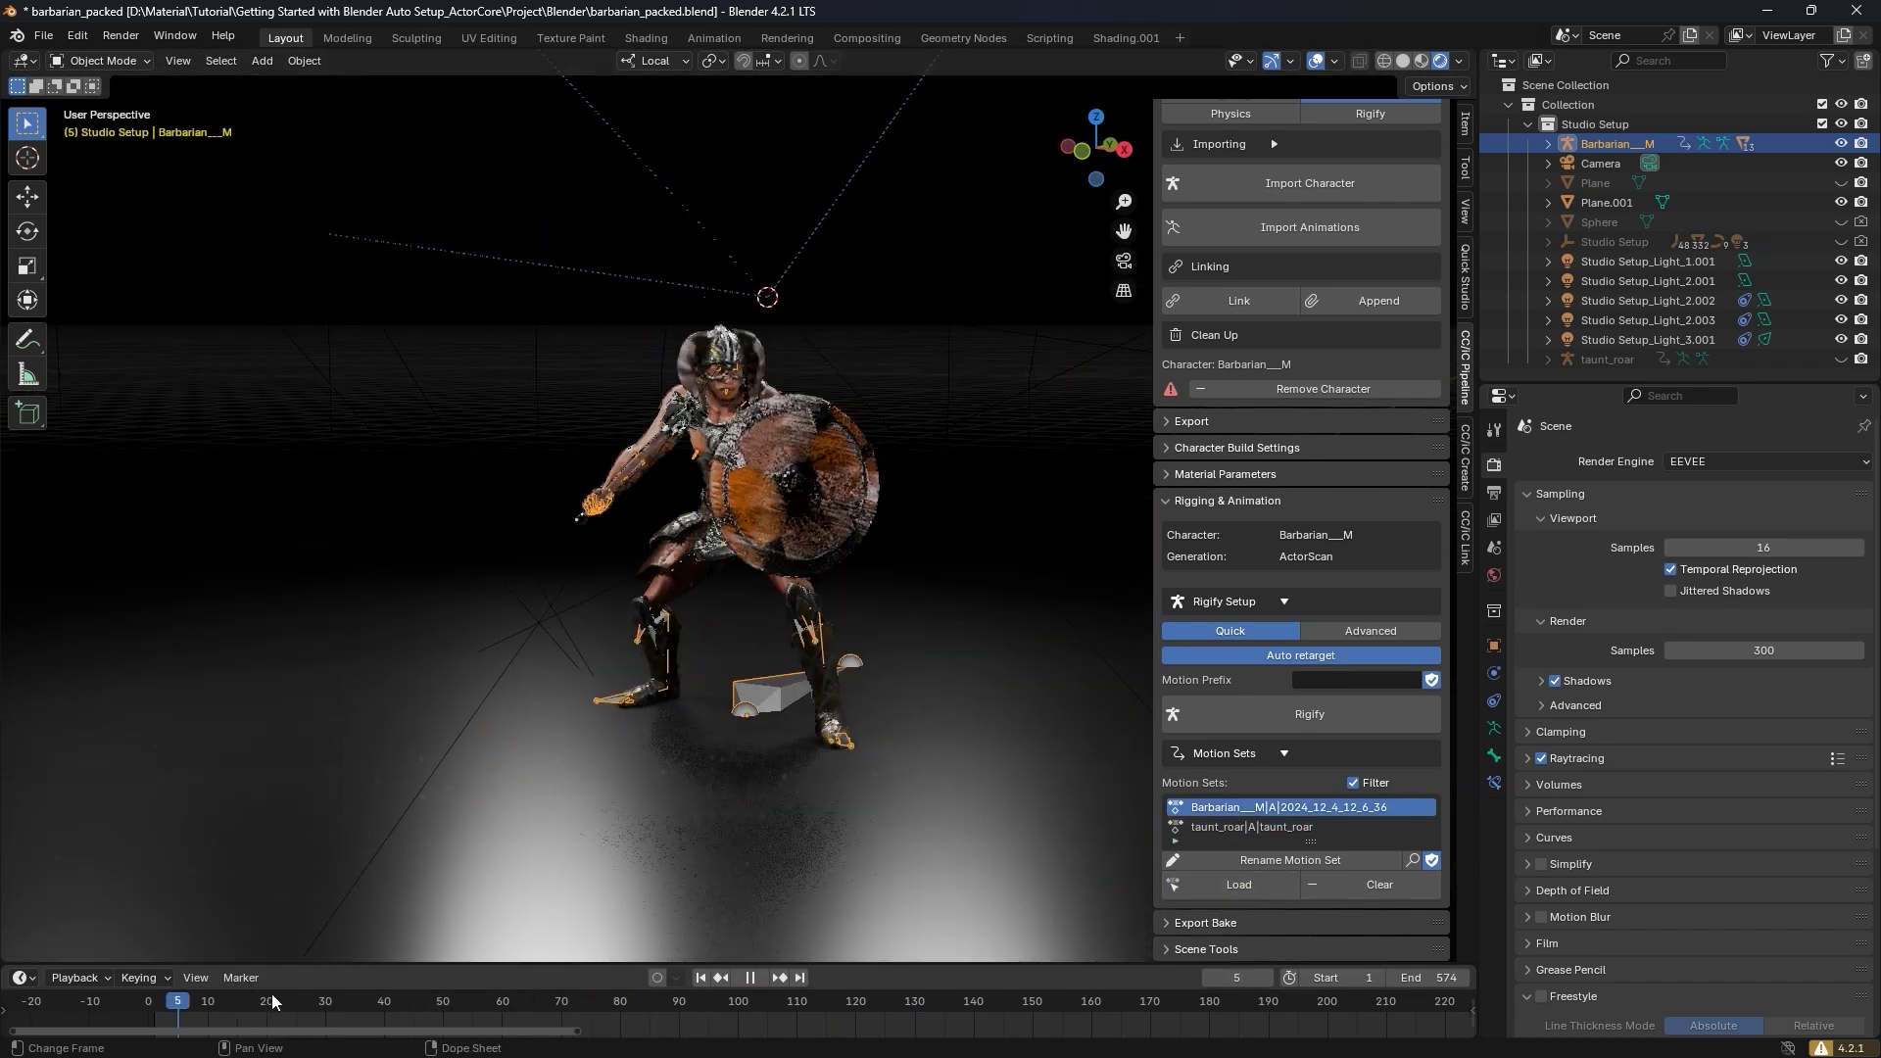
- Return to frame 1 and load the taunt_roar motion set onto the barbarian's armature
{"action": "left_click", "coordinate": [701, 977]}
{"action": "left_click", "coordinate": [1252, 827]}
{"action": "left_click", "coordinate": [1232, 886]}
{"action": "middle_click_drag", "start_coordinate": [718, 686], "coordinate": [848, 638]}
- Hide the viewport overlays and play the taunt roar animation on the barbarian
{"action": "left_click", "coordinate": [1316, 61]}
{"action": "middle_click_drag", "start_coordinate": [735, 436], "coordinate": [758, 449]}
{"action": "scroll", "coordinate": [758, 448], "scroll_direction": "up", "scroll_amount": 2}
{"action": "scroll", "coordinate": [720, 526], "scroll_direction": "down", "scroll_amount": 3}
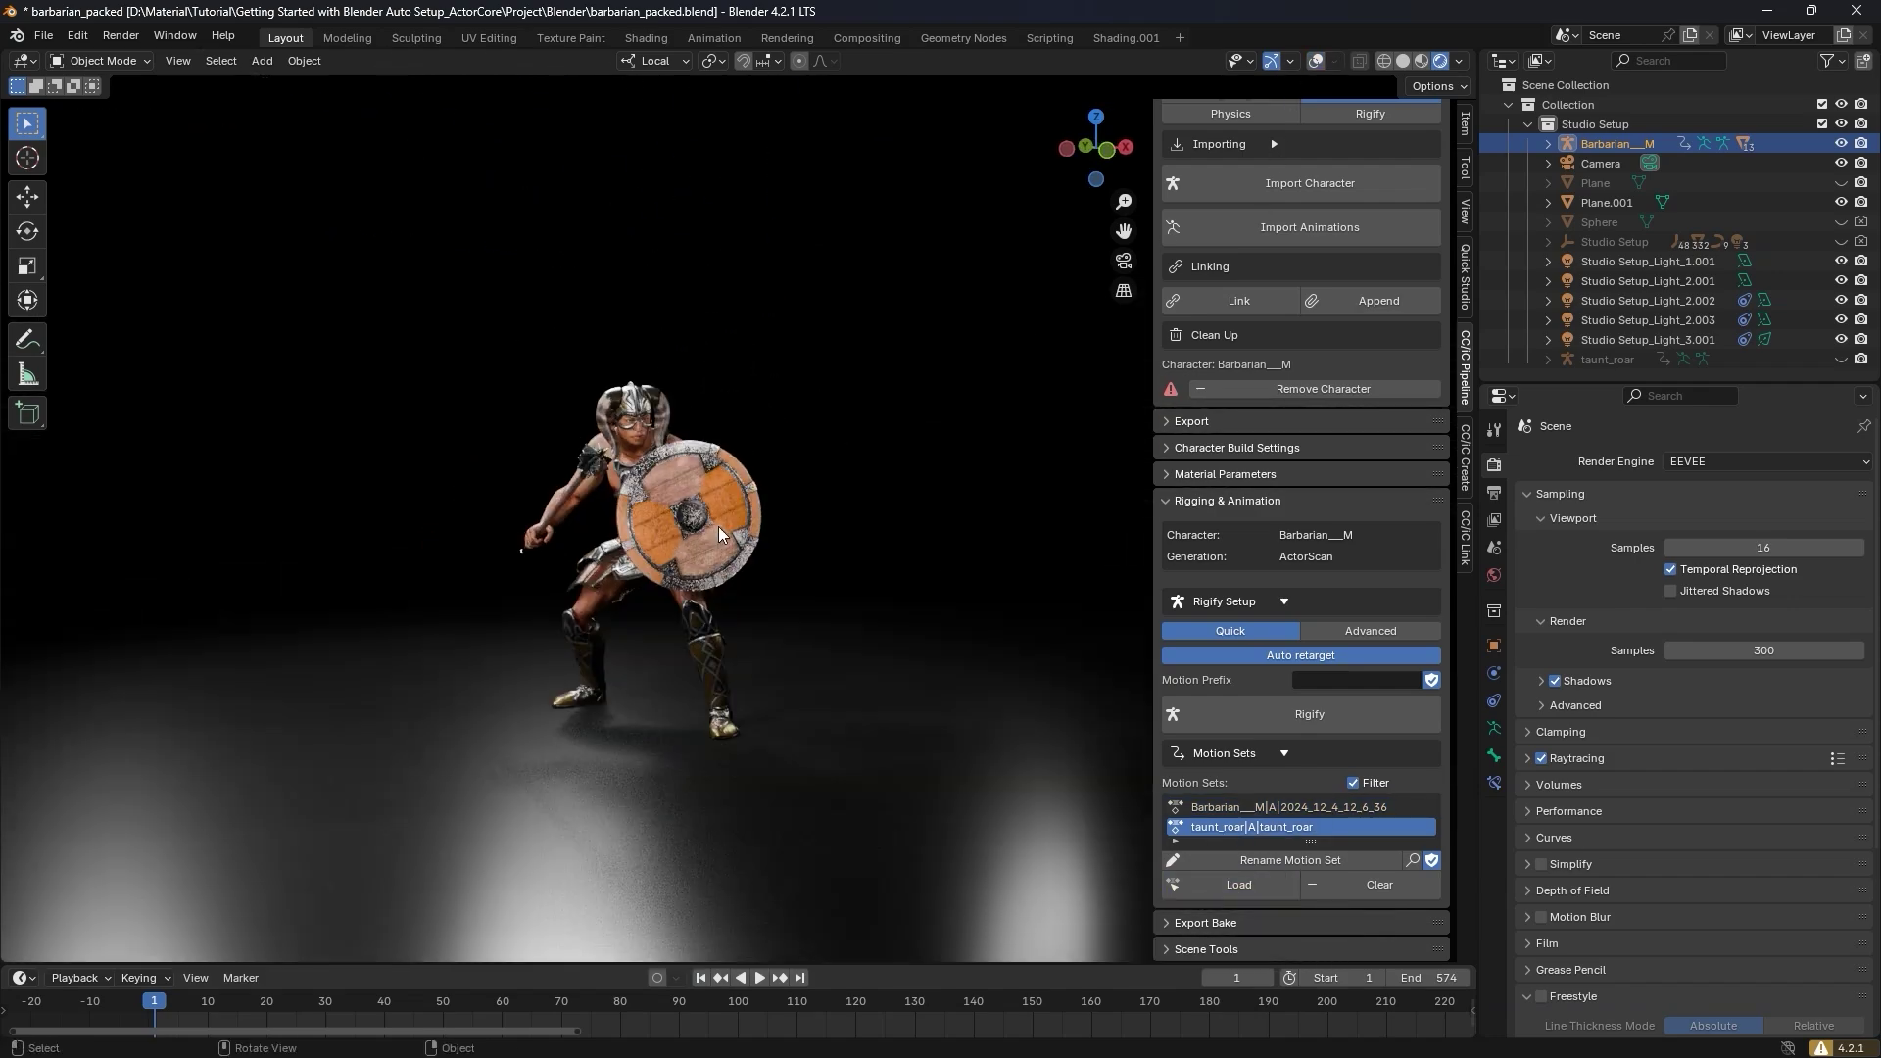
{"action": "scroll", "coordinate": [666, 519], "scroll_direction": "up", "scroll_amount": 1}
{"action": "left_click", "coordinate": [759, 978]}
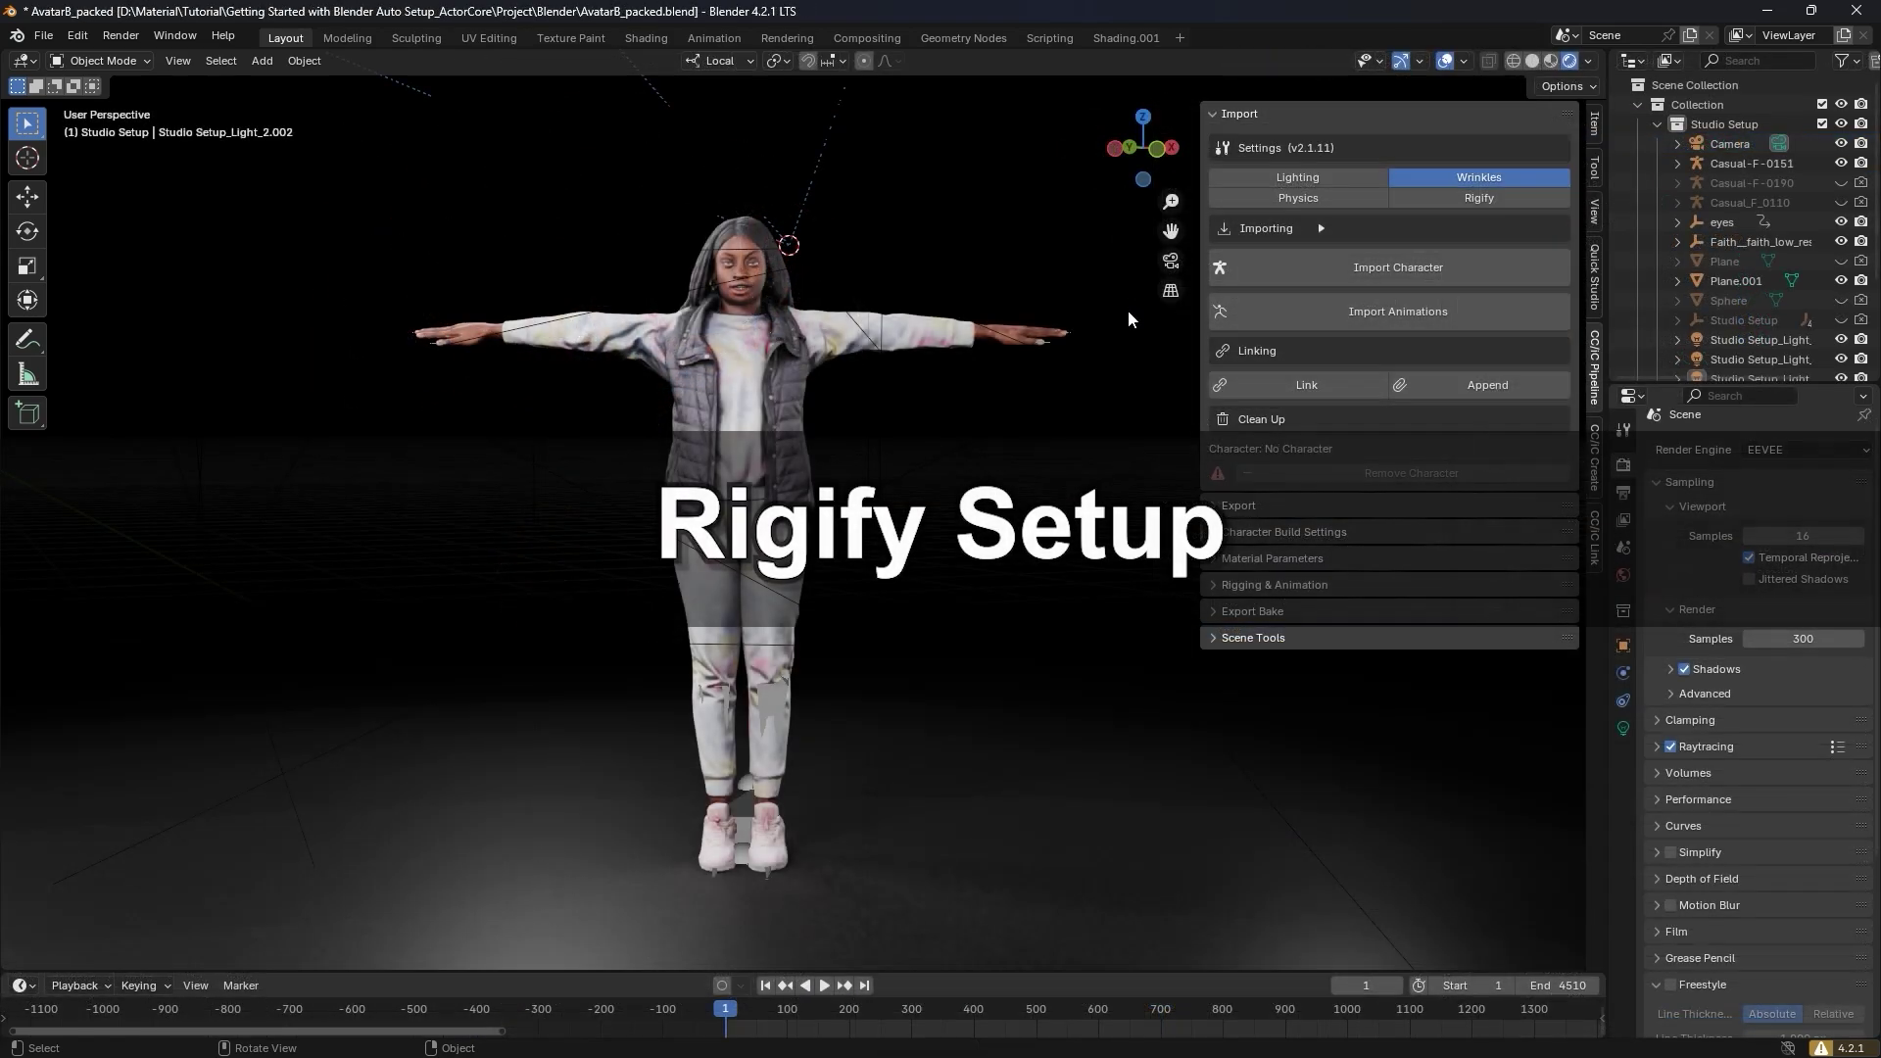
- Select the Casual-F-0151 character and Rigify it with the Quick setup and Auto retarget in the Rigging & Animation settings
{"action": "left_click", "coordinate": [743, 820]}
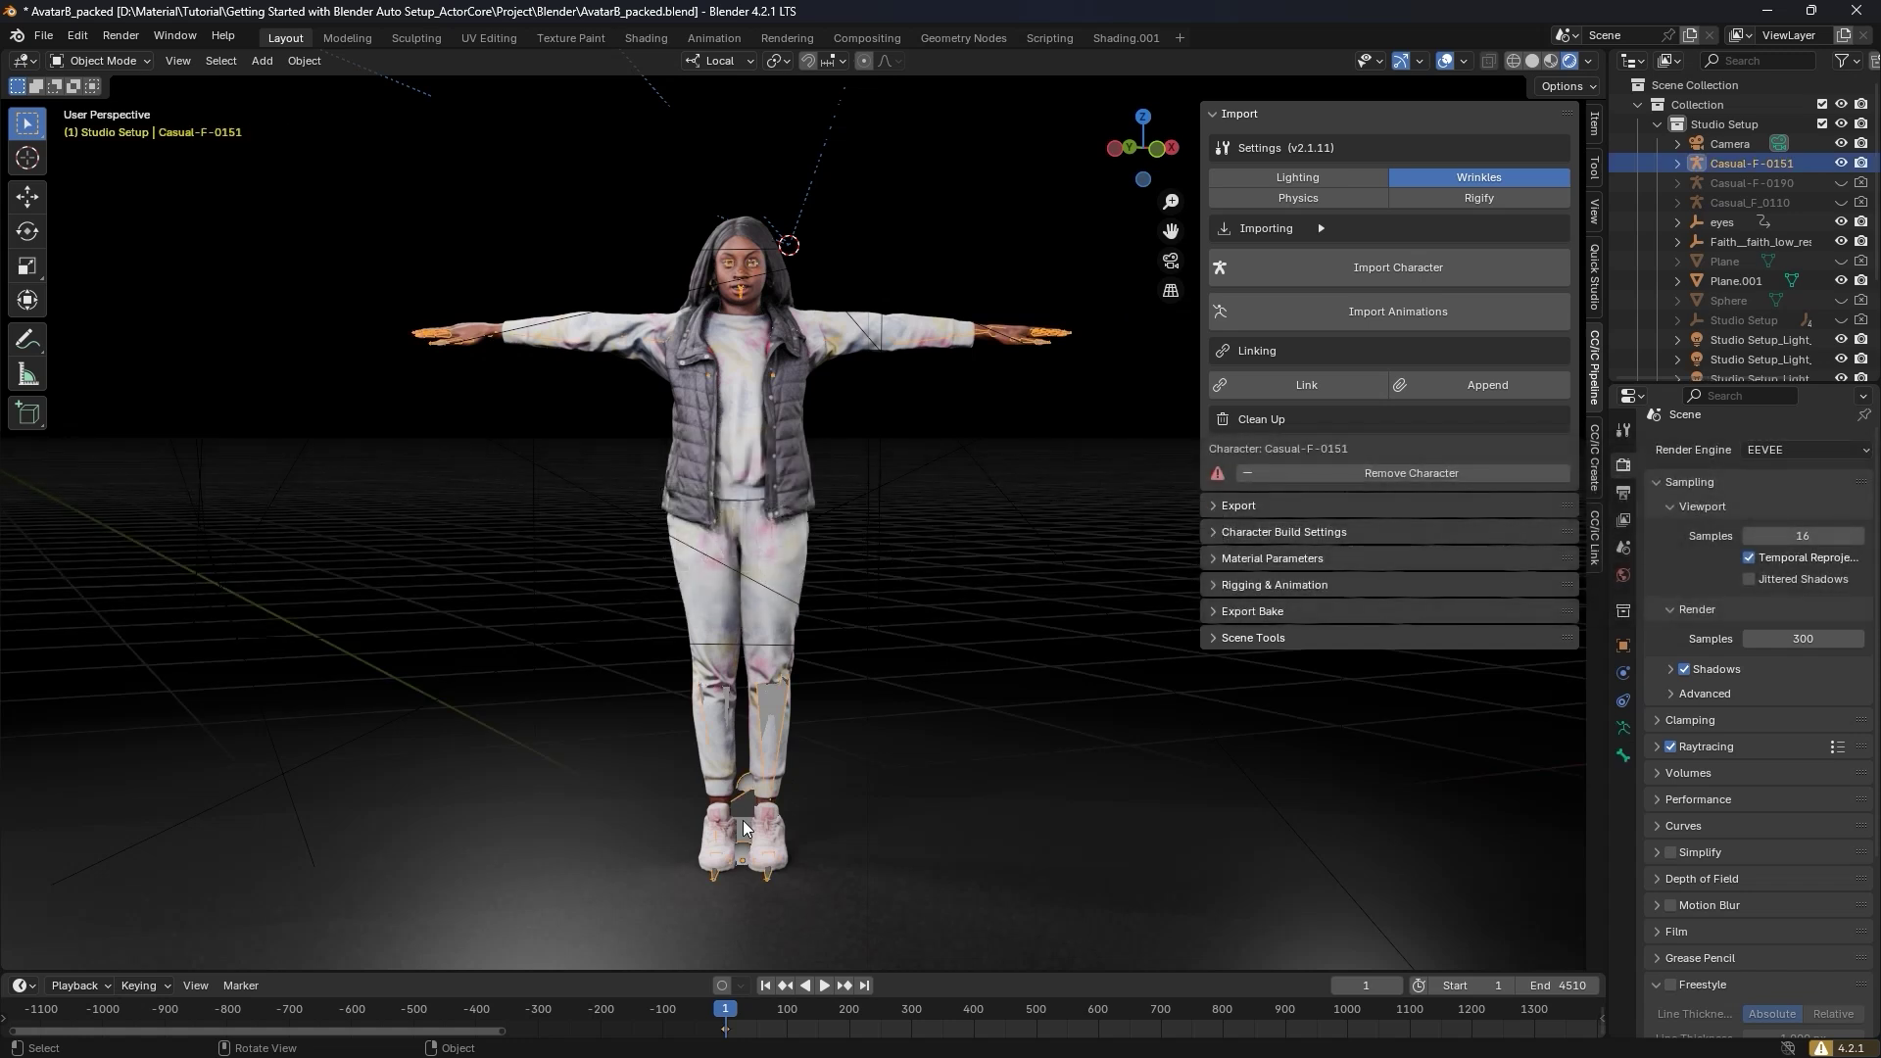
{"action": "left_click", "coordinate": [1213, 584]}
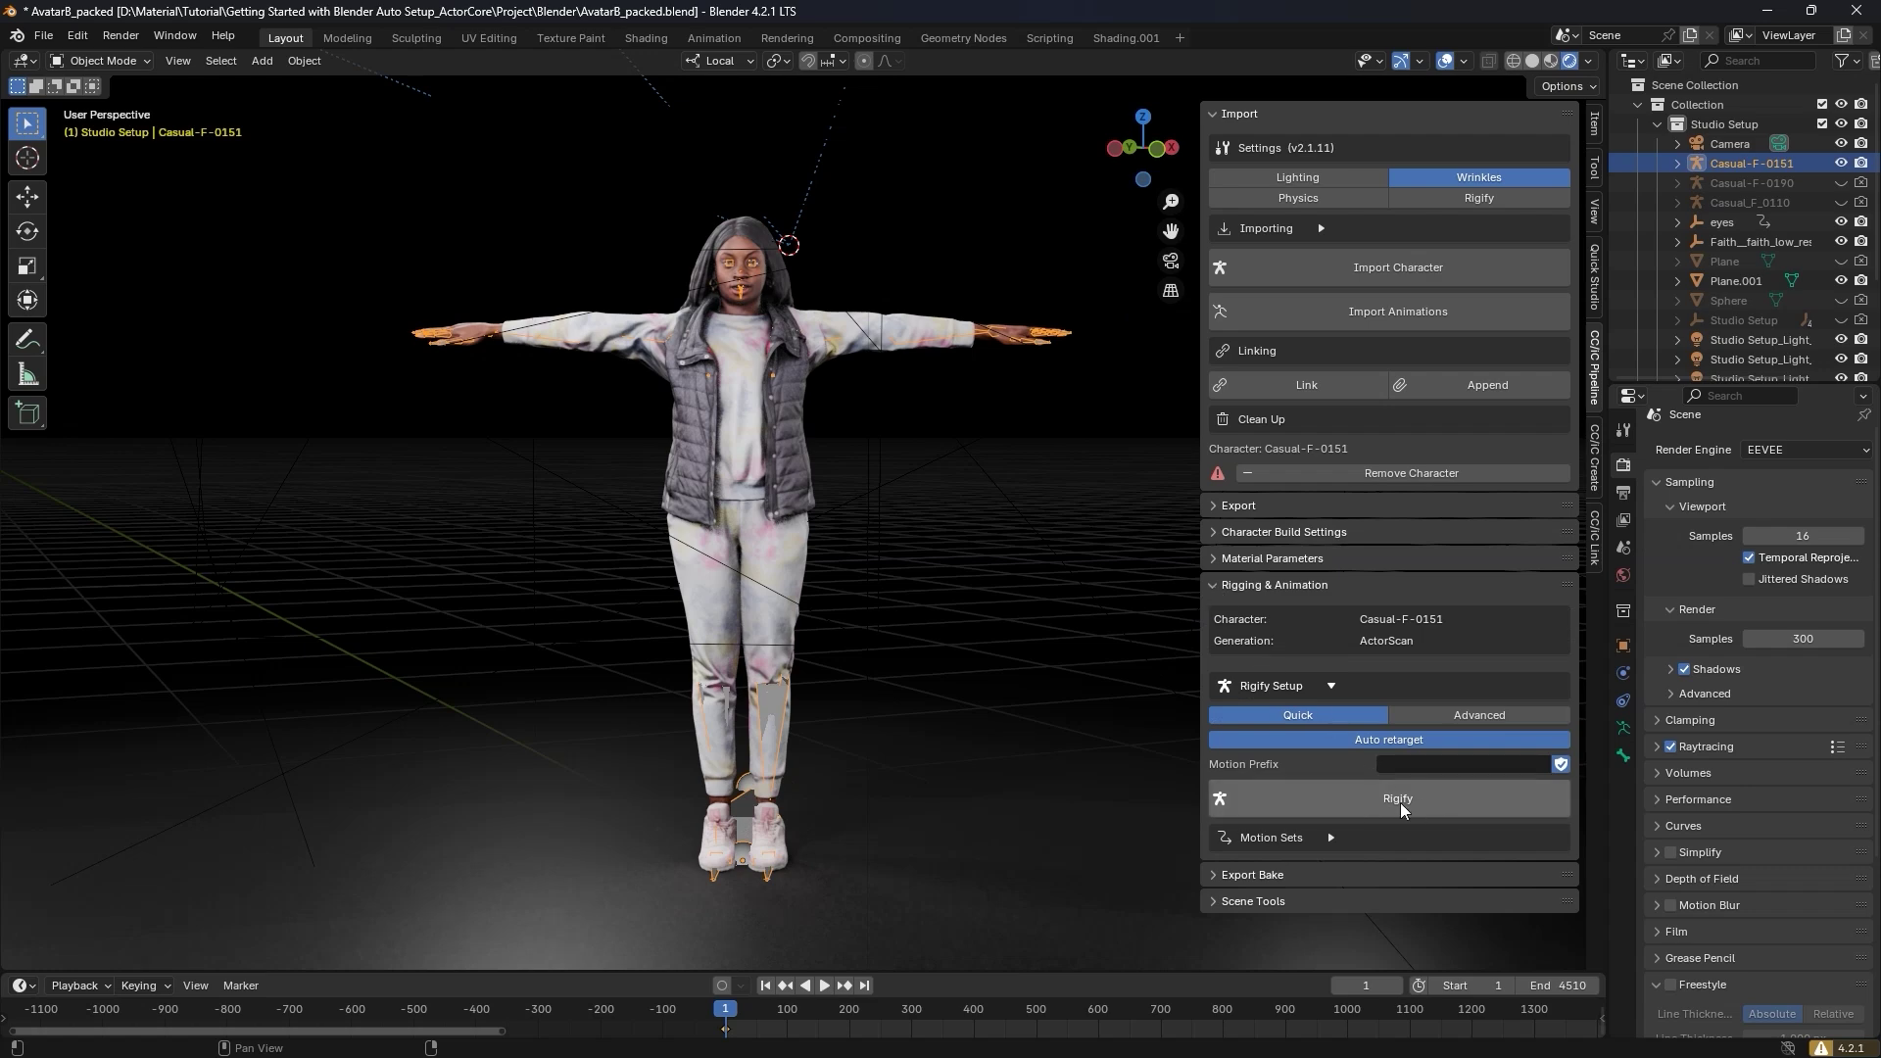
{"action": "left_click", "coordinate": [1438, 801]}
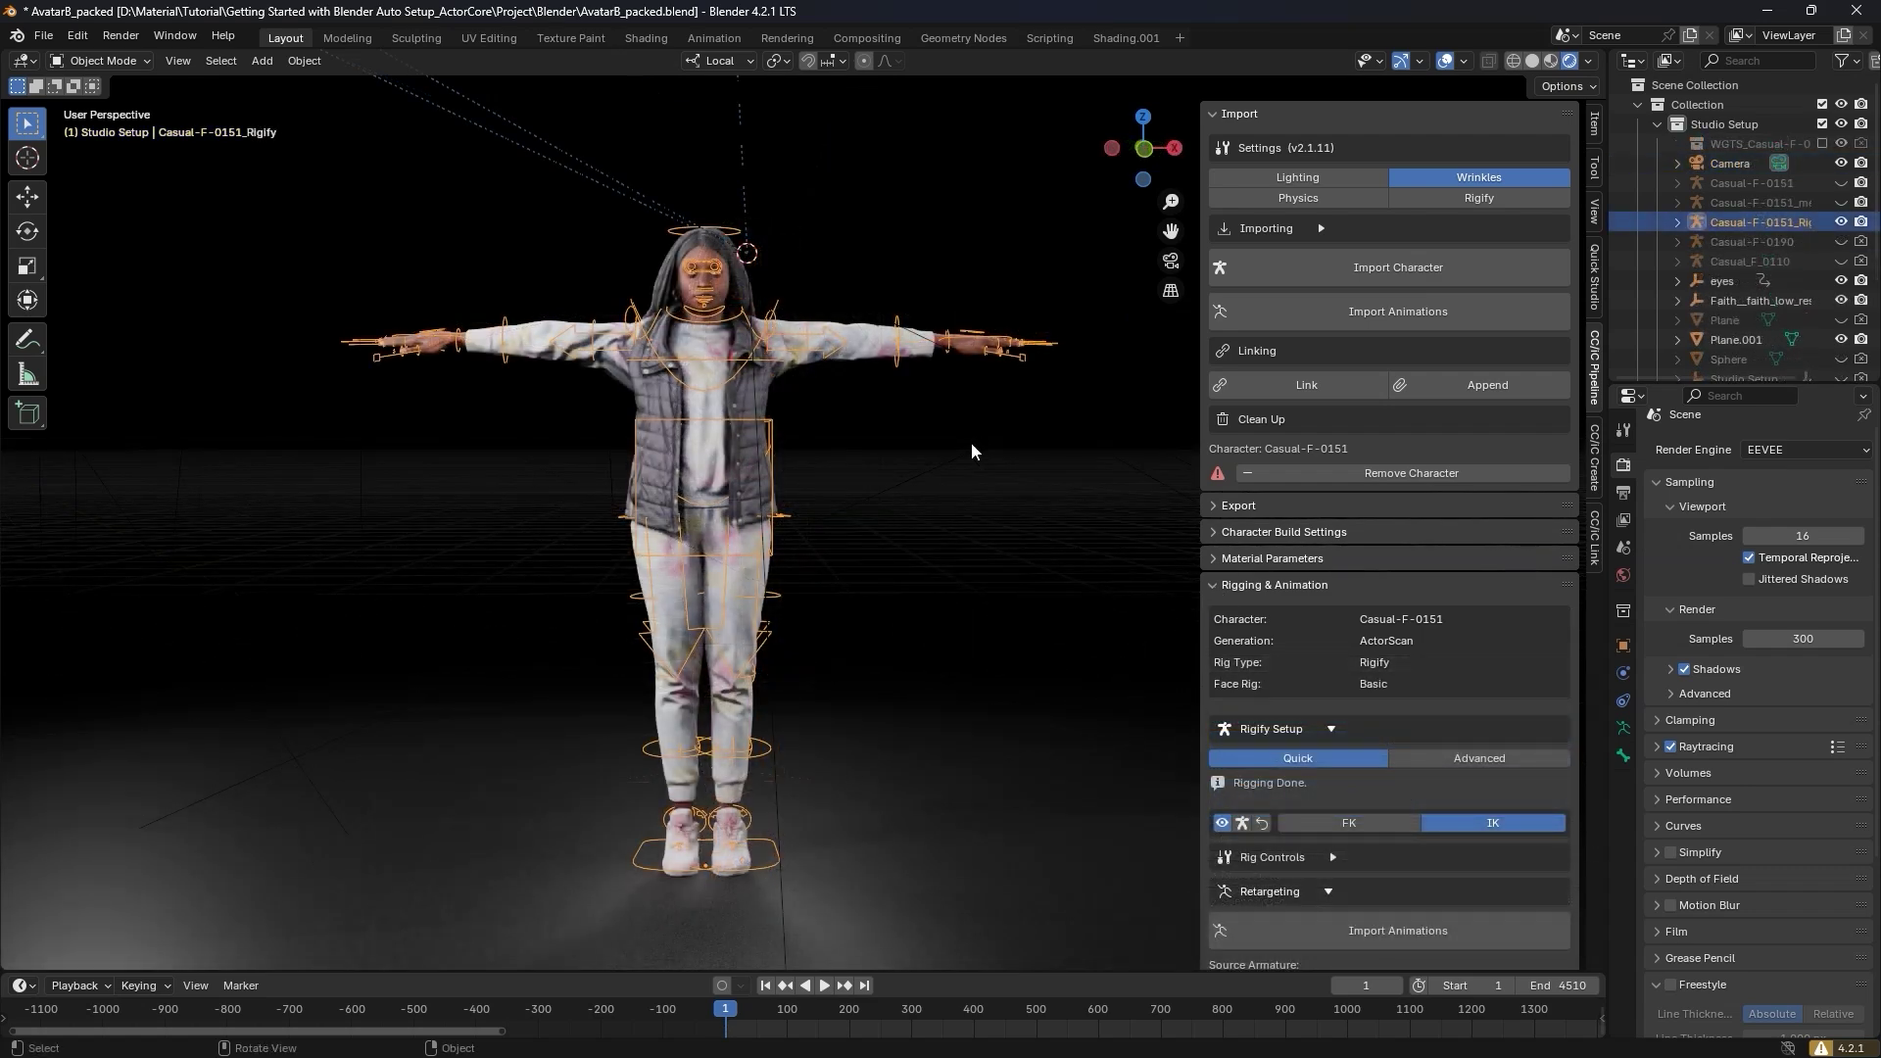
{"action": "middle_click_drag", "start_coordinate": [978, 443], "coordinate": [920, 455]}
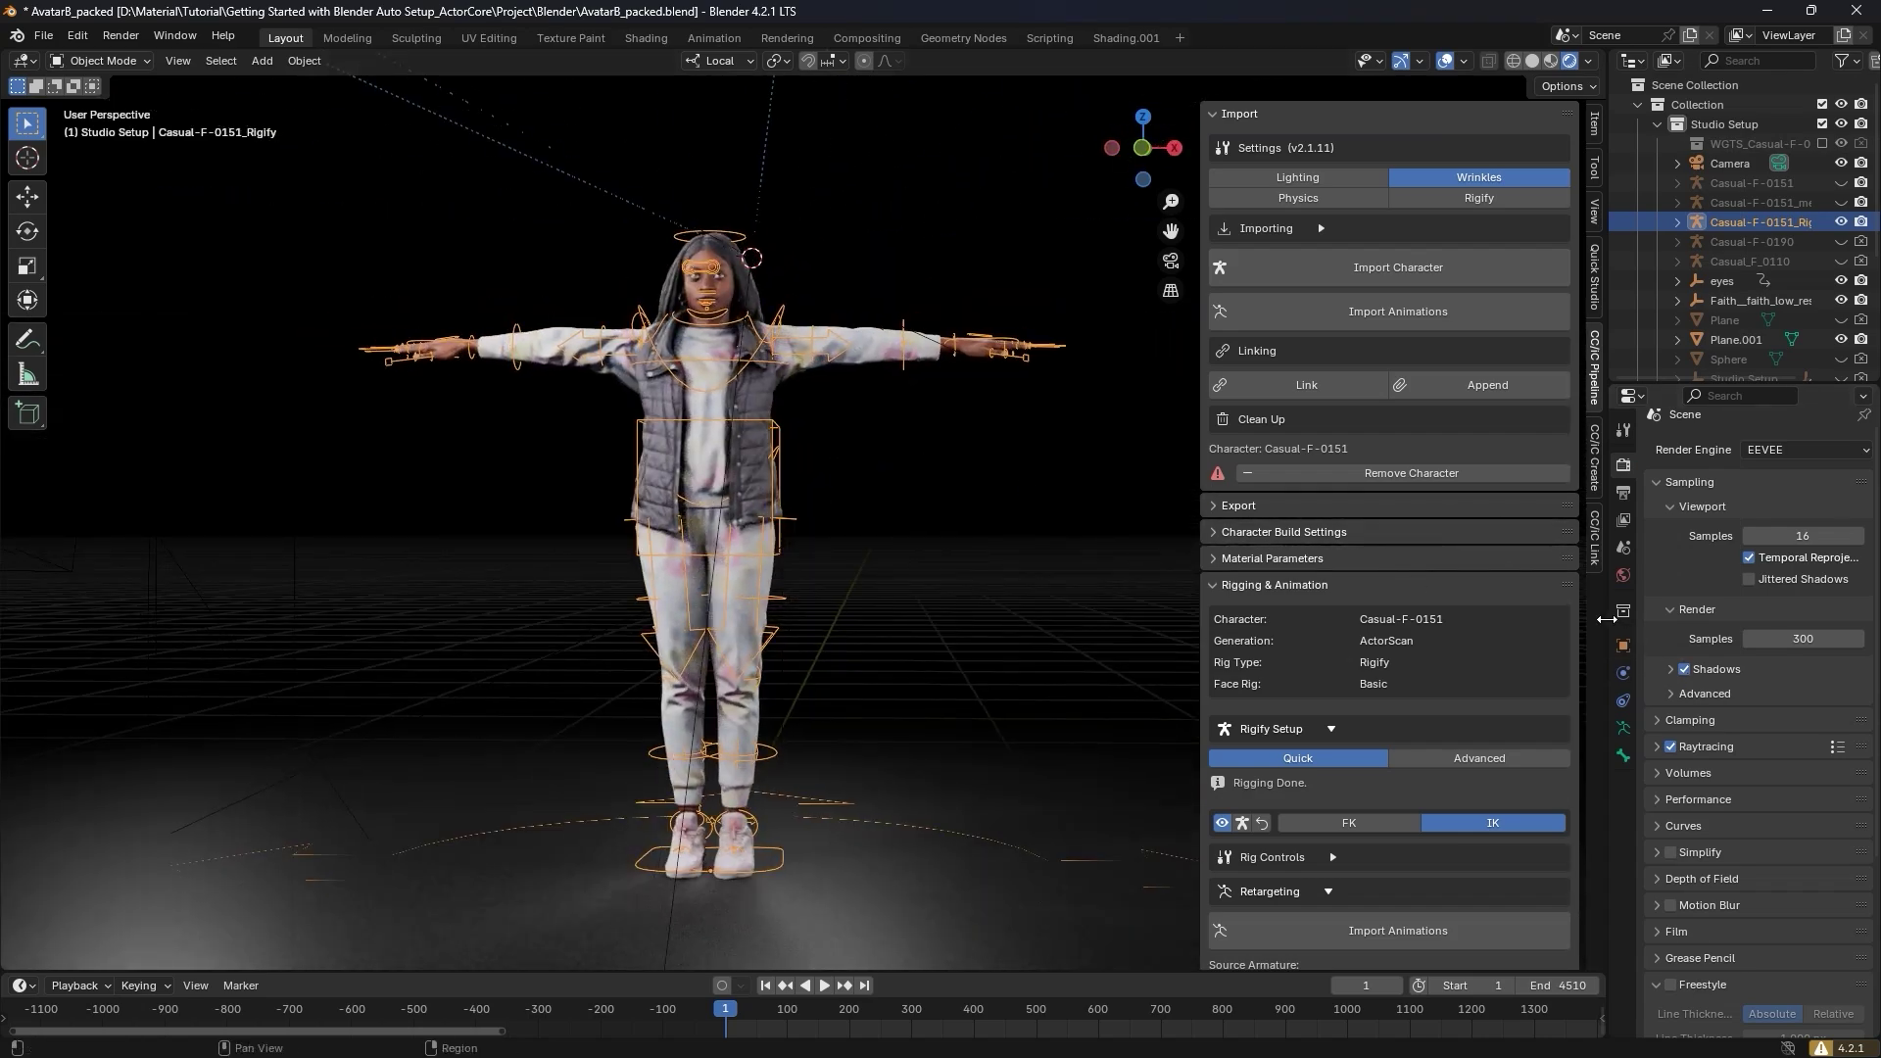
- Enable In Front in the Rigify armature's viewport display settings so its controls draw over the character
{"action": "left_click_drag", "start_coordinate": [1607, 618], "coordinate": [1484, 641]}
{"action": "scroll", "coordinate": [1564, 849], "scroll_direction": "down", "scroll_amount": 5}
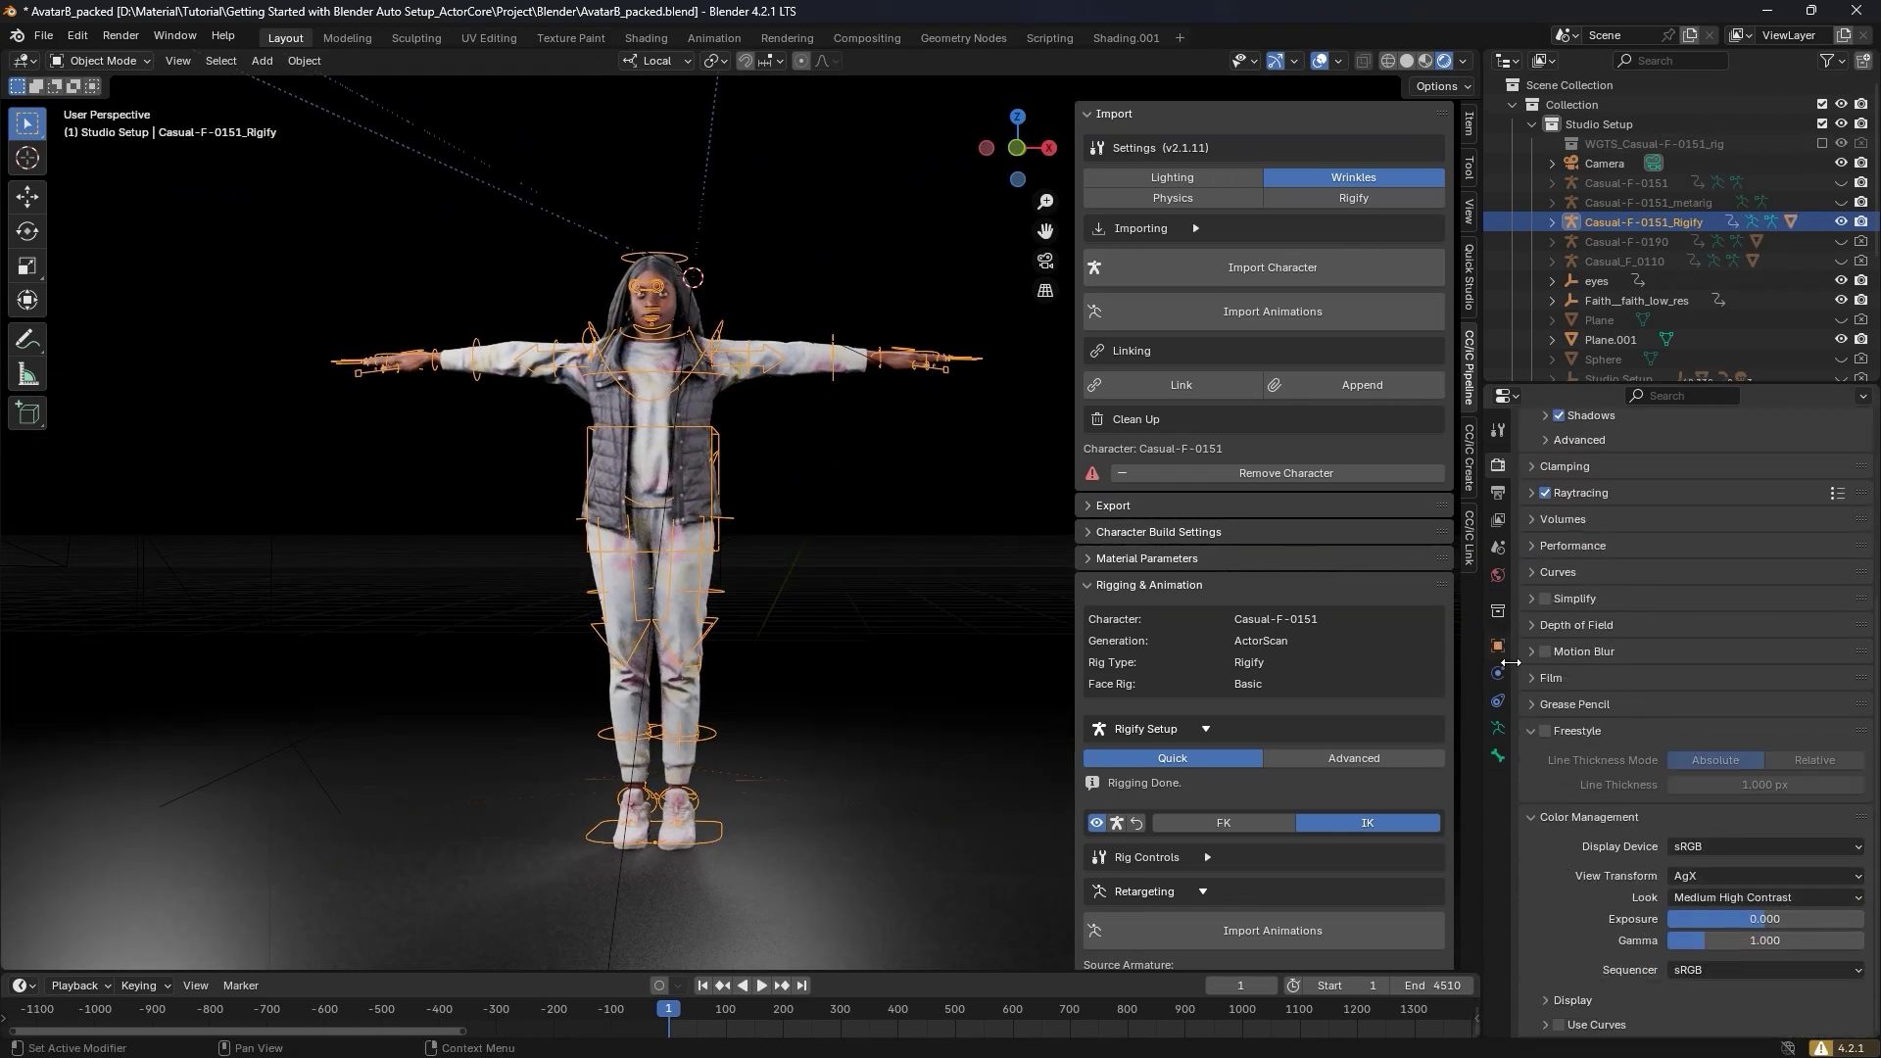
{"action": "left_click", "coordinate": [1499, 729]}
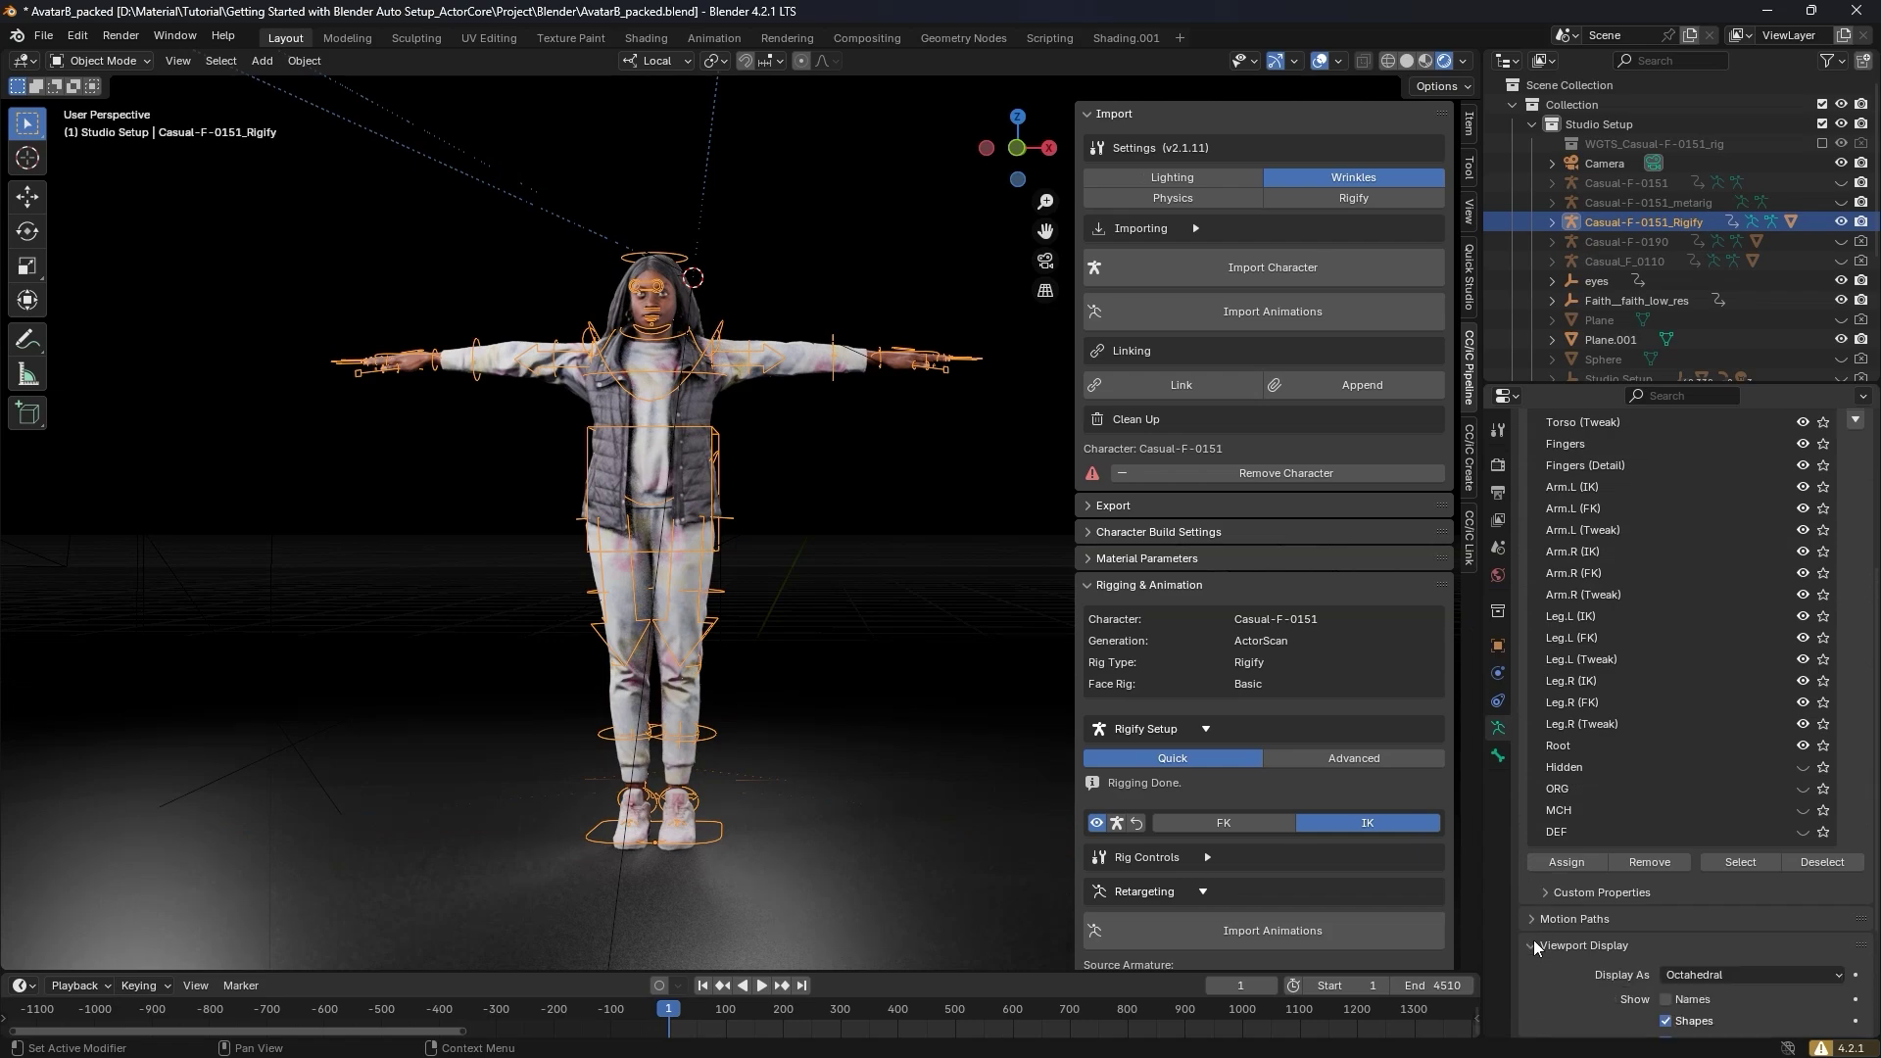
{"action": "scroll", "coordinate": [1533, 939], "scroll_direction": "down", "scroll_amount": 4}
{"action": "left_click", "coordinate": [1666, 893]}
{"action": "middle_click_drag", "start_coordinate": [608, 686], "coordinate": [936, 676]}
{"action": "left_click_drag", "start_coordinate": [1482, 382], "coordinate": [1585, 382]}
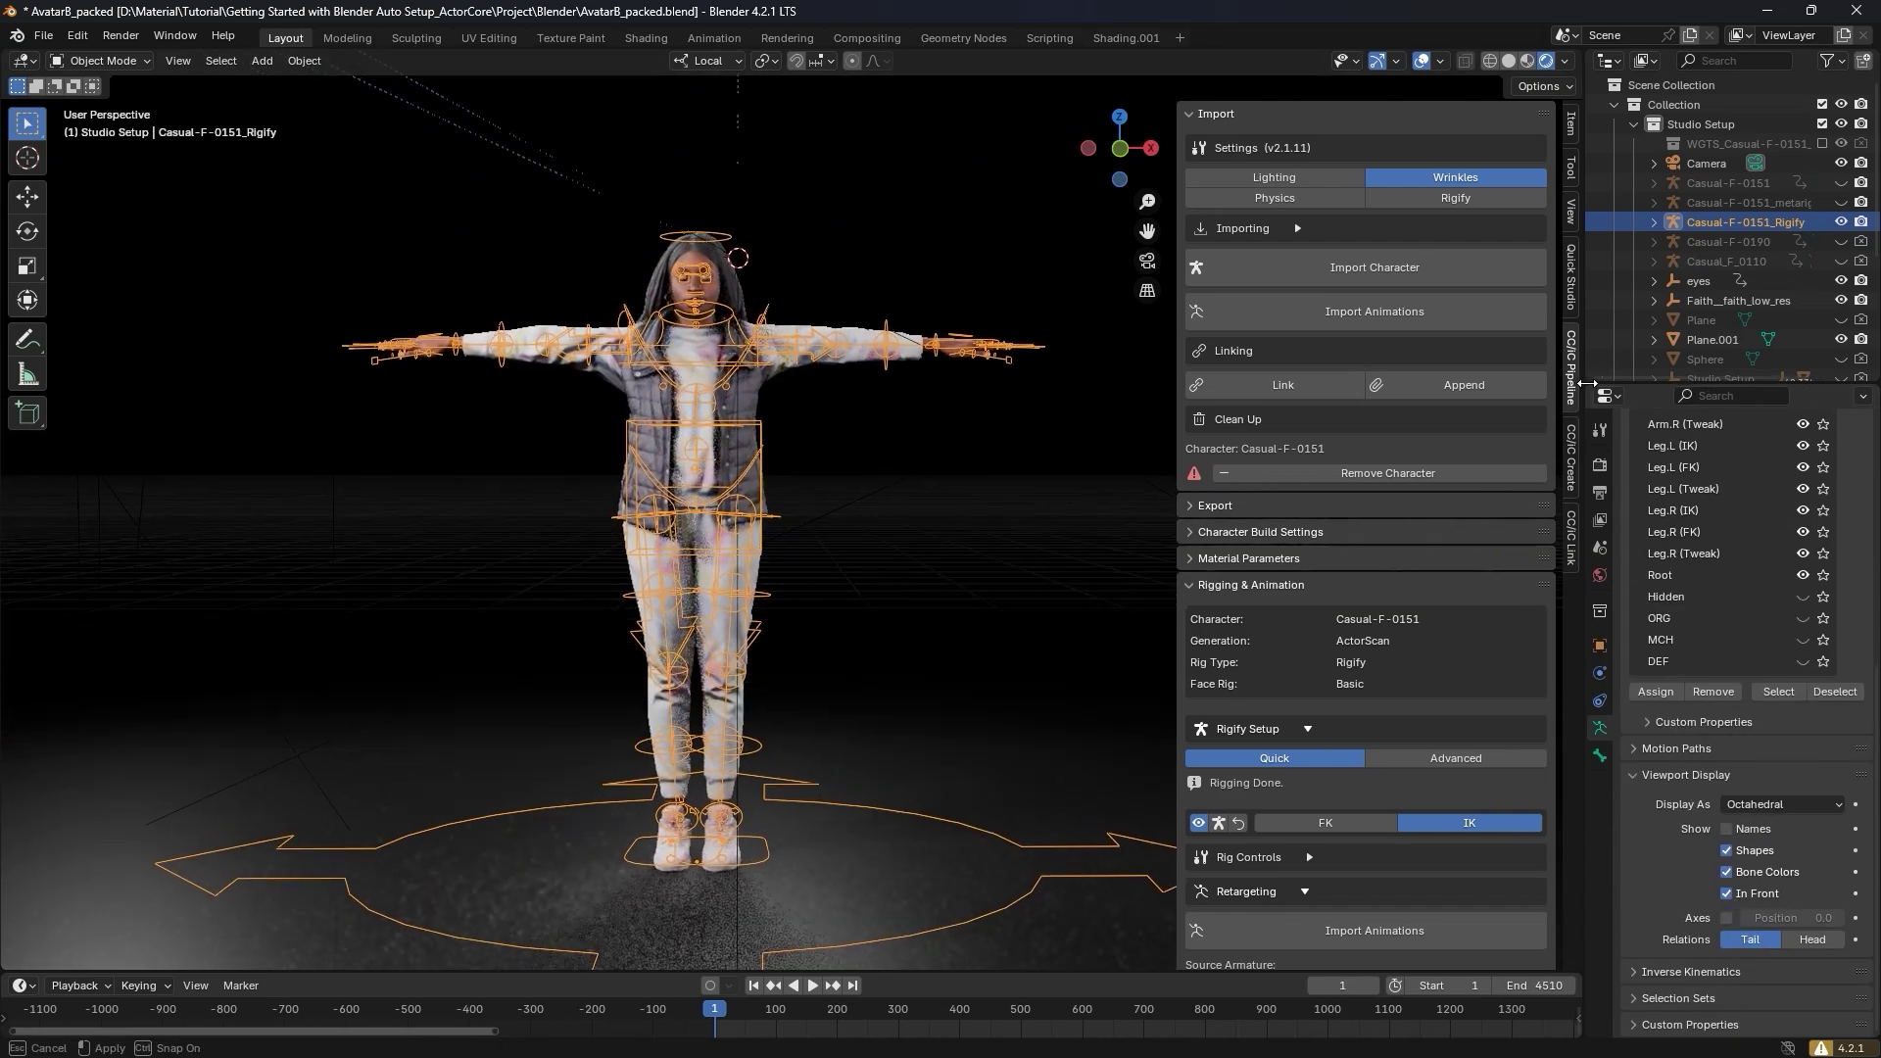
- Switch the Rigify rig to Pose Mode and try lifting the left foot with its IK control
{"action": "left_click", "coordinate": [104, 126]}
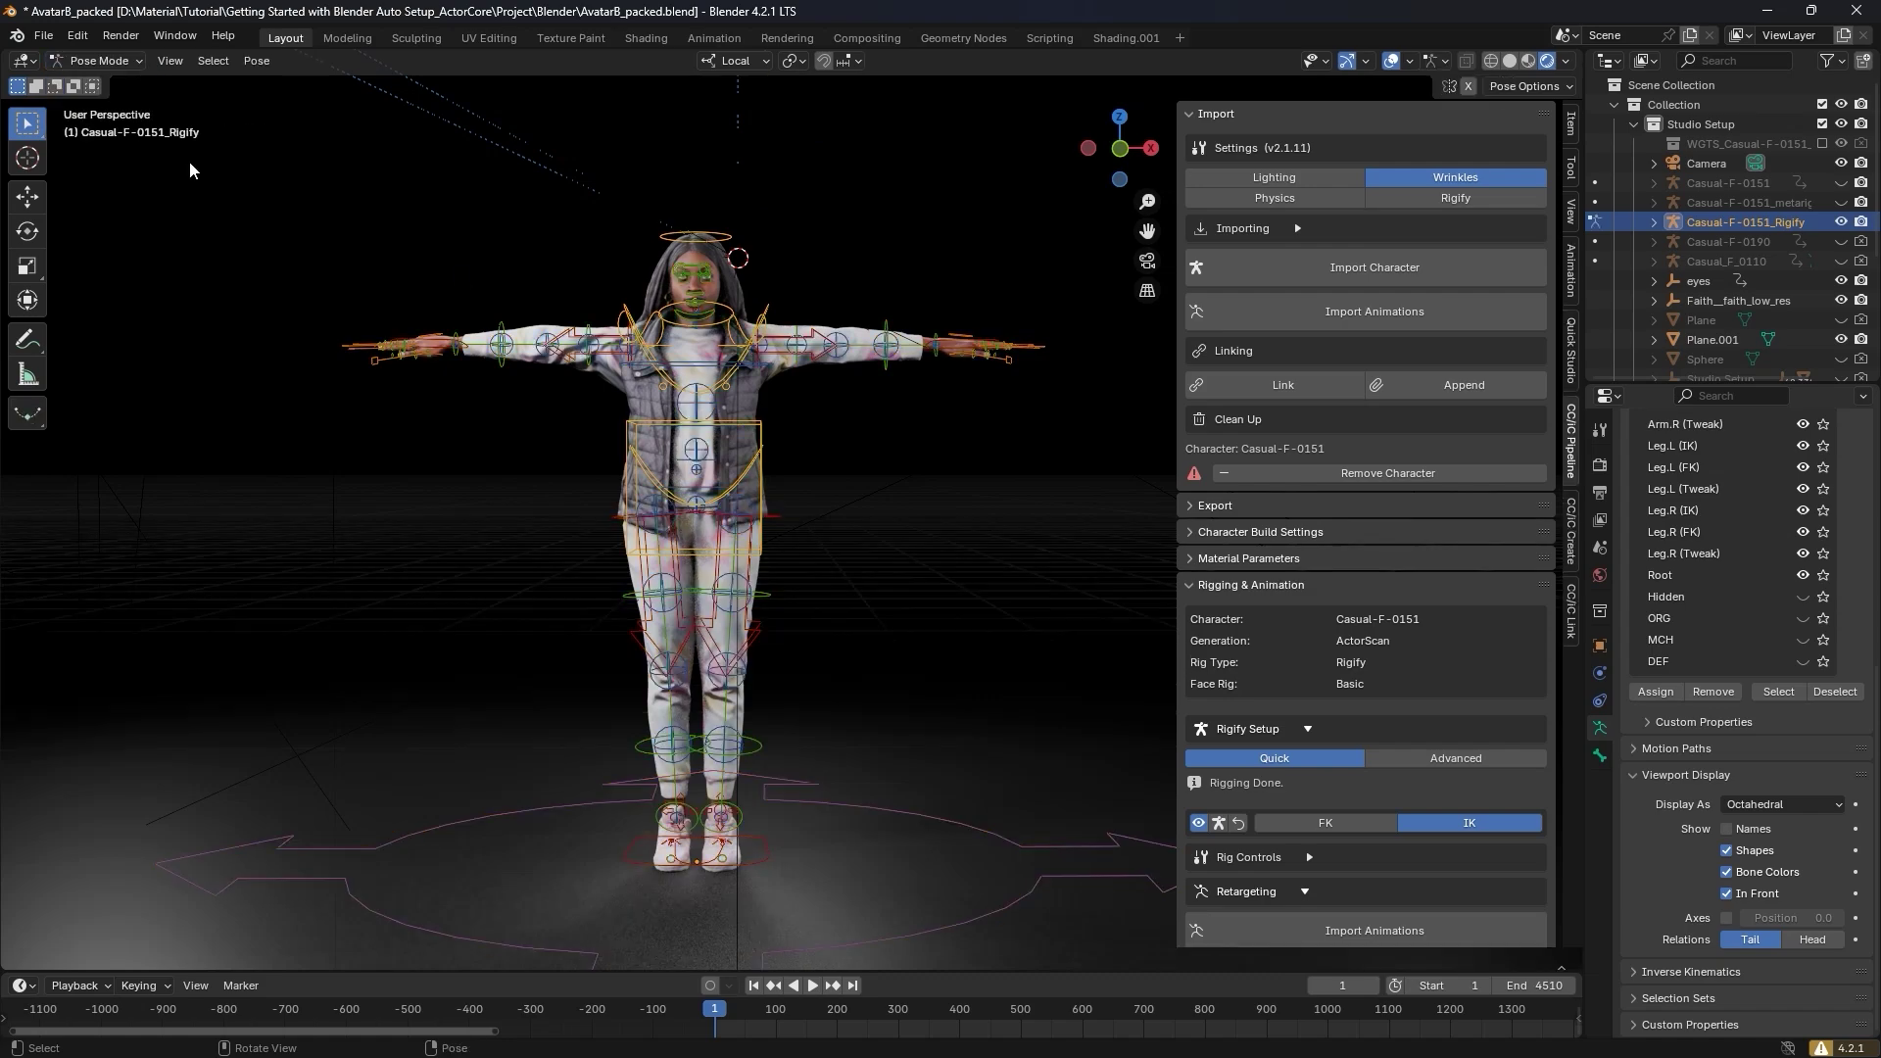
{"action": "middle_click_drag", "start_coordinate": [190, 161], "coordinate": [693, 333]}
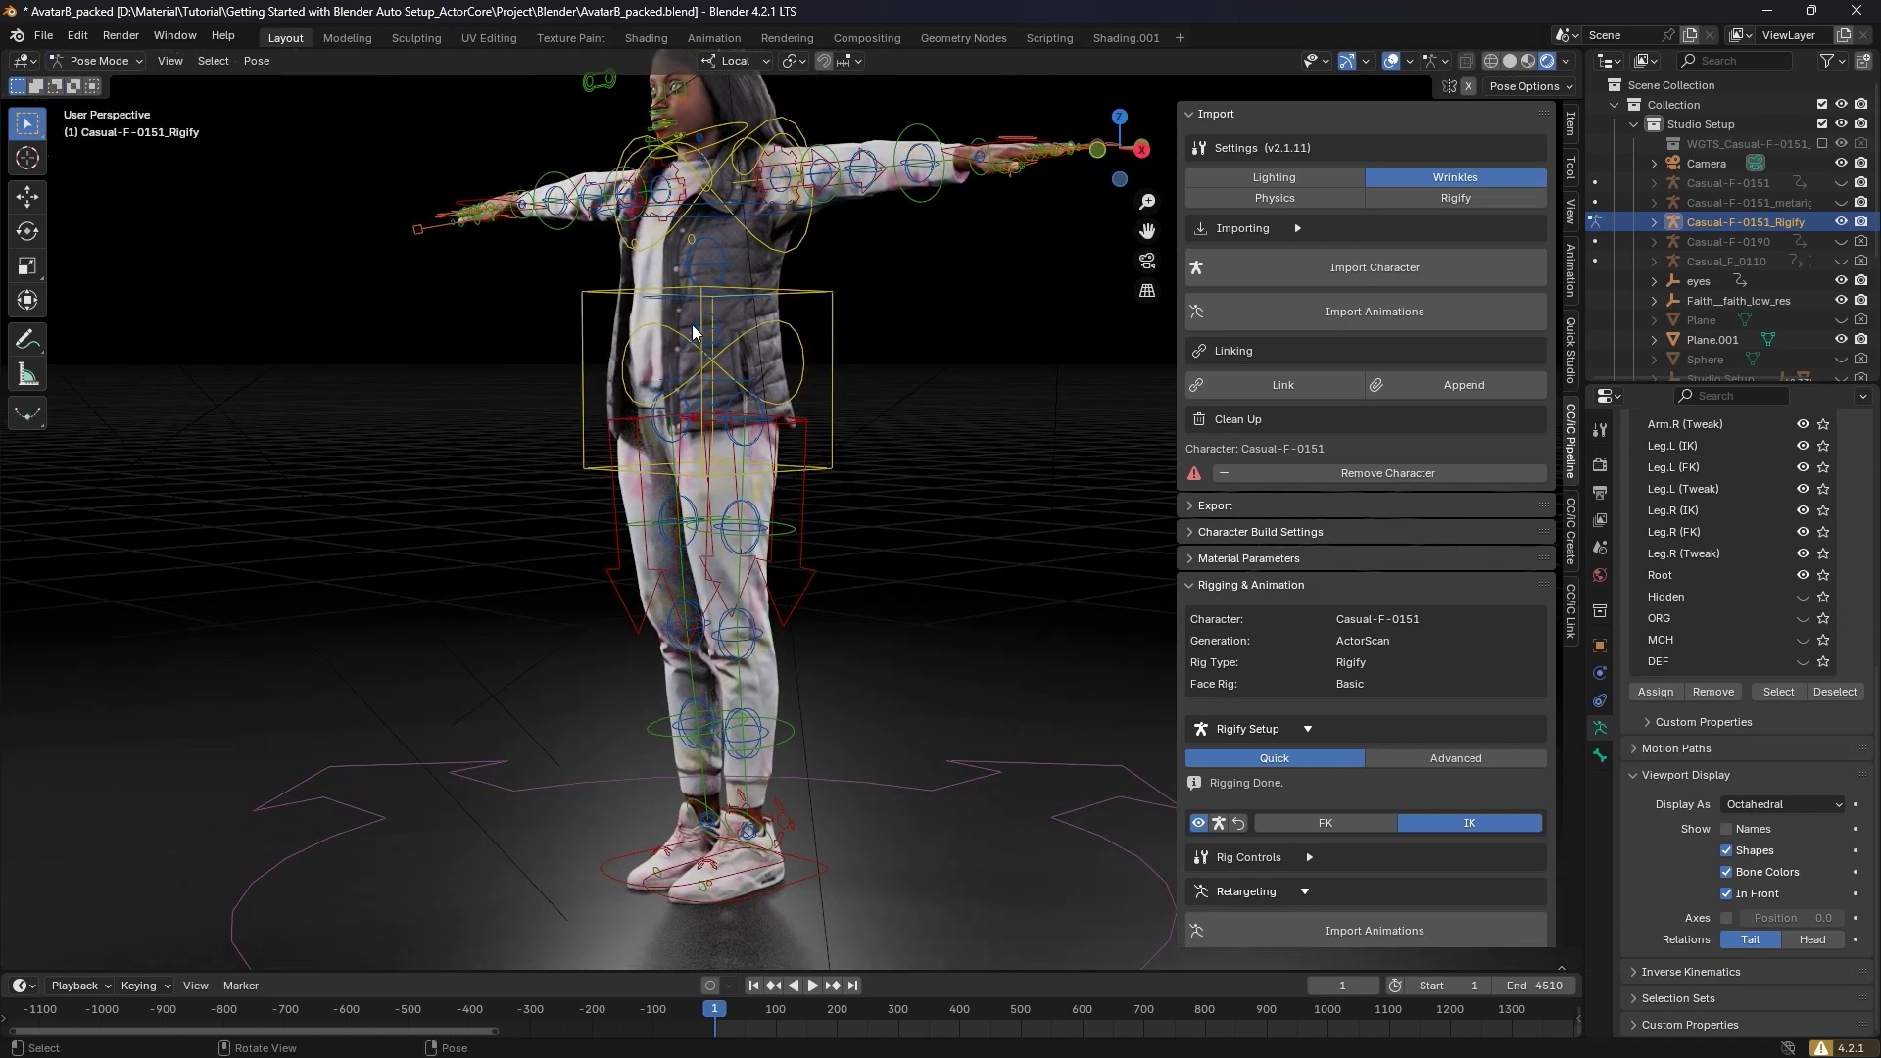
{"action": "left_click", "coordinate": [763, 892]}
{"action": "middle_click_drag", "start_coordinate": [763, 891], "coordinate": [737, 870]}
{"action": "key", "text": "g"}
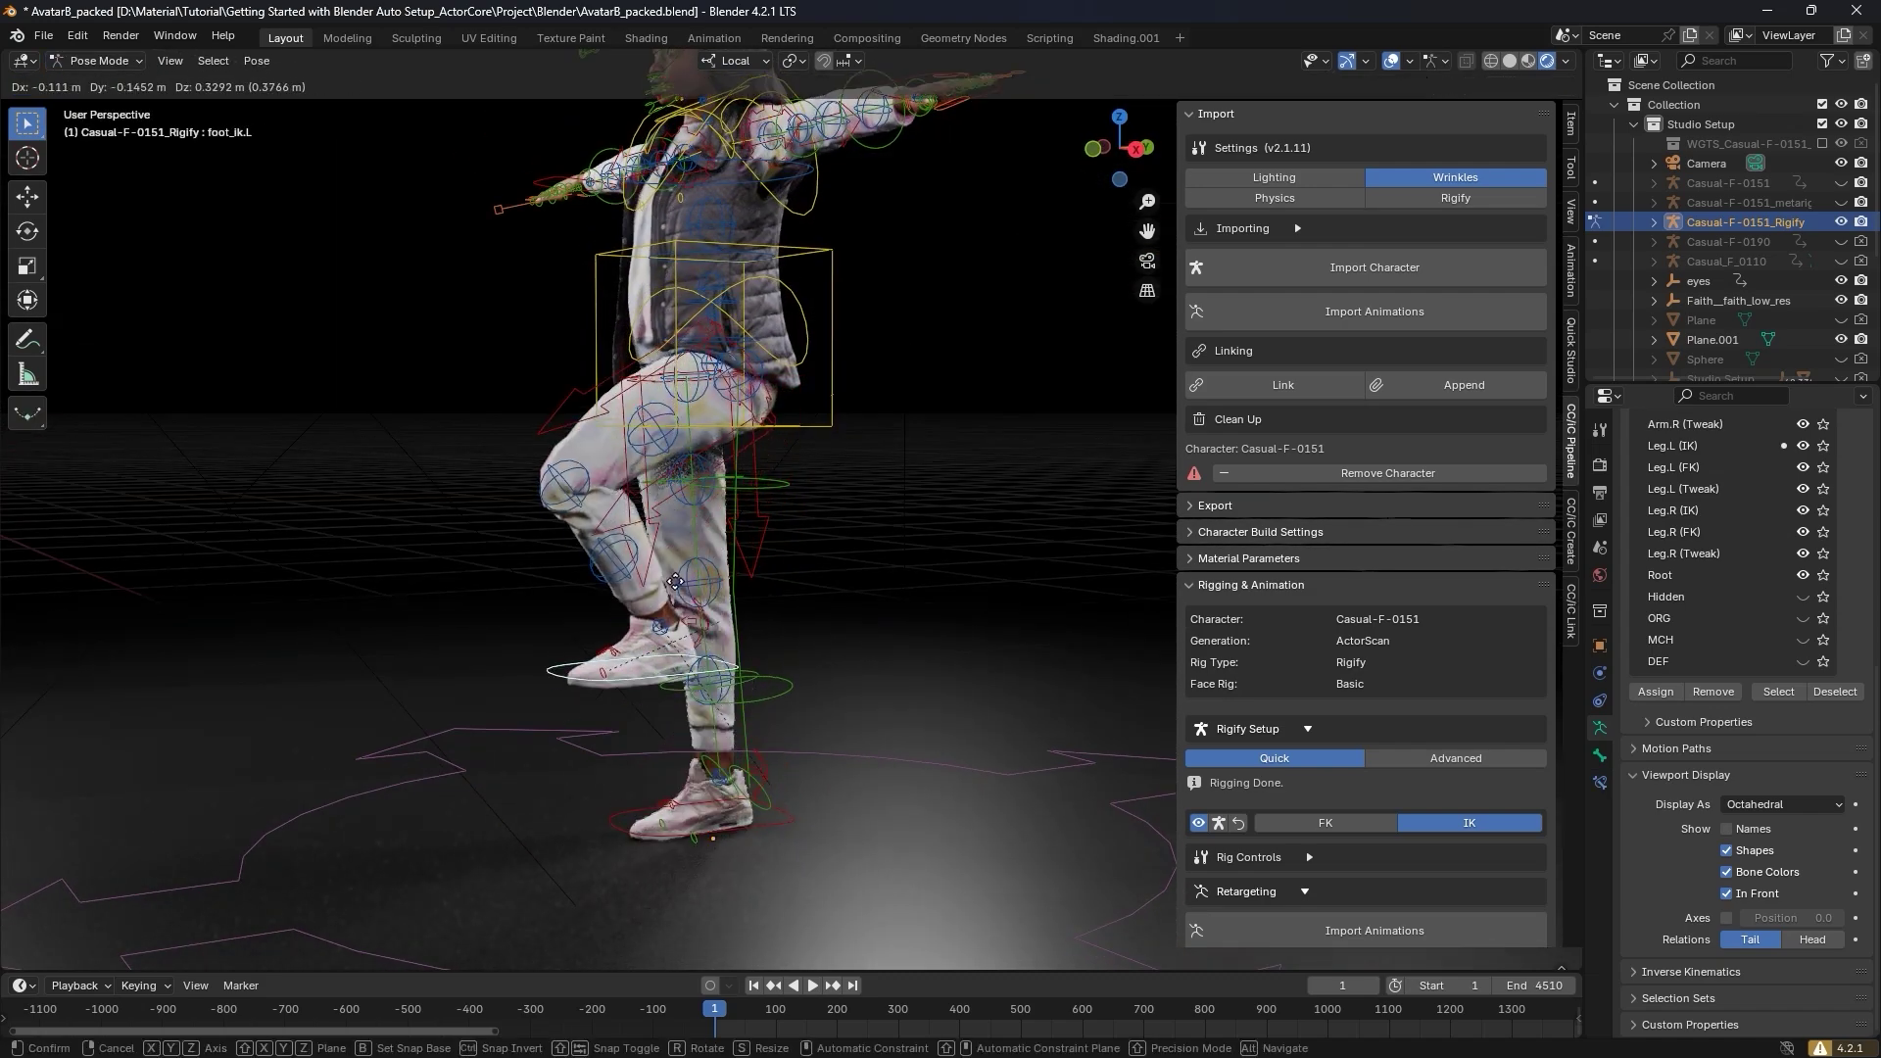
{"action": "right_click", "coordinate": [775, 730]}
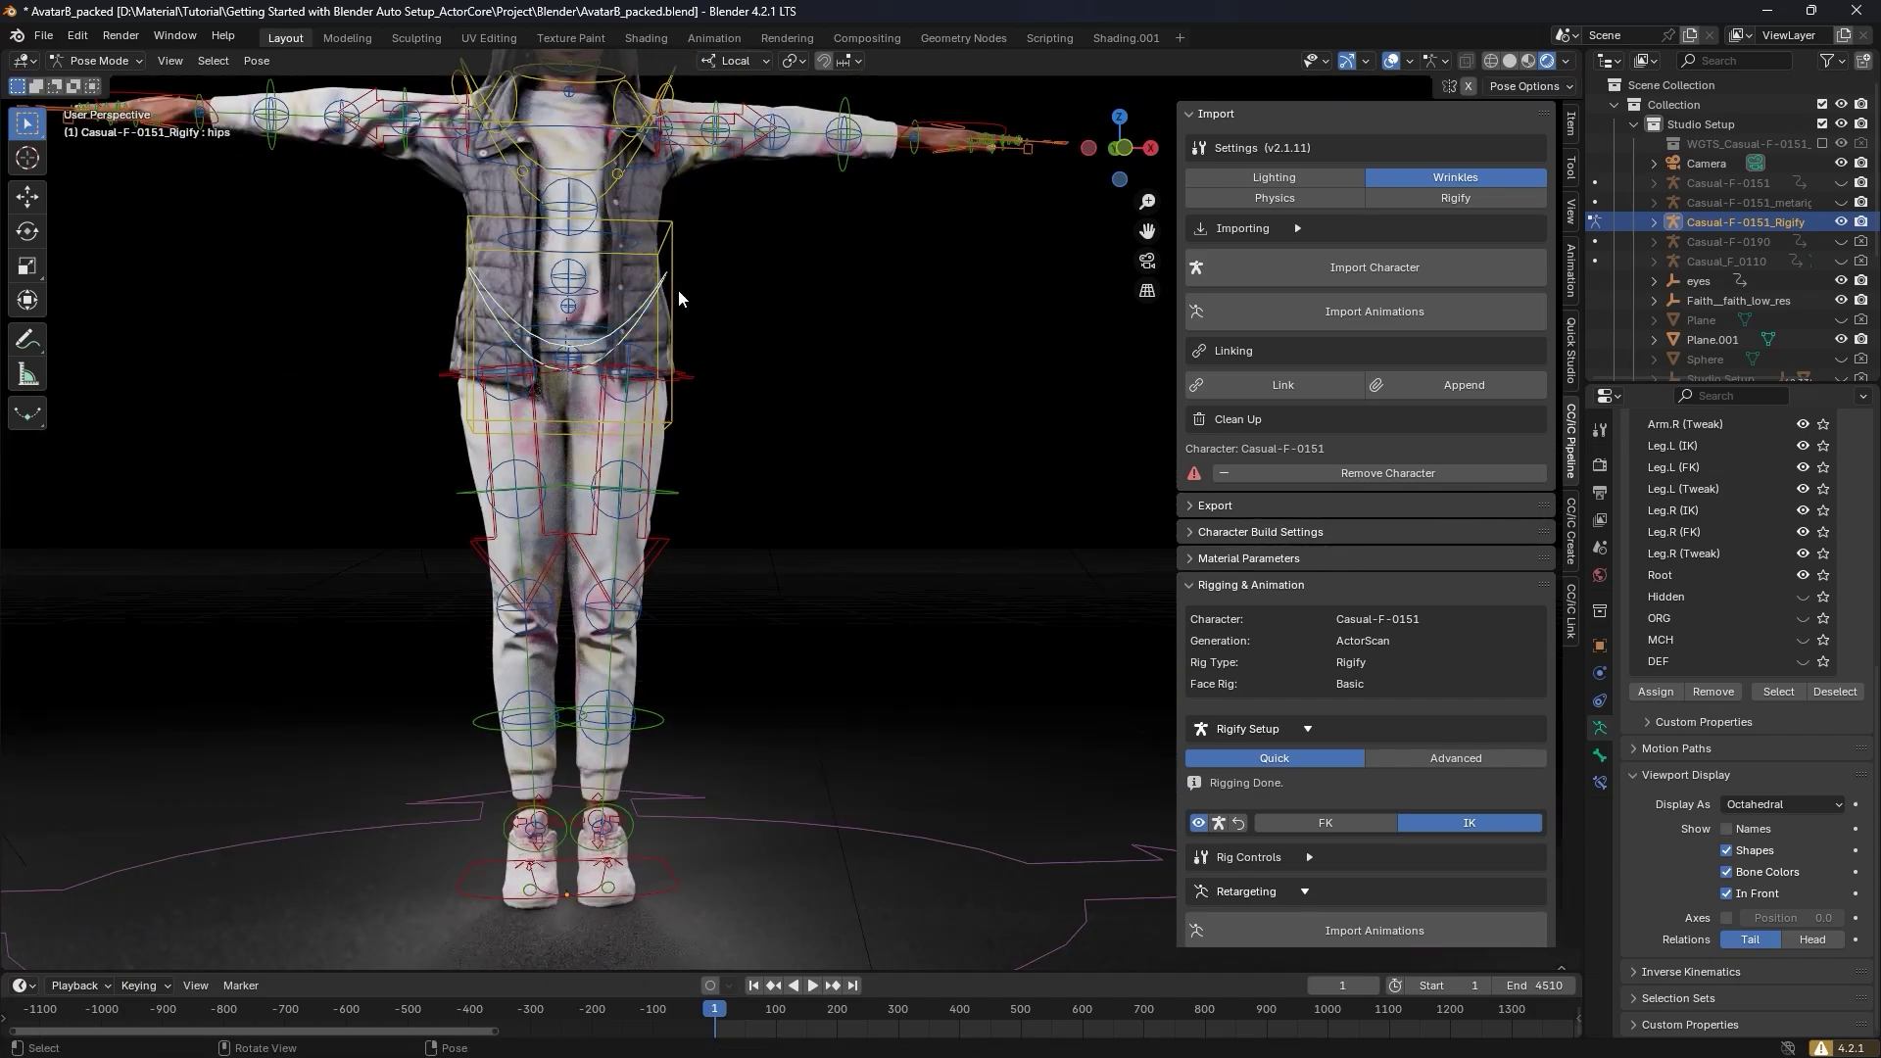
- Try moving the character's torso with the rig control around the waist
{"action": "left_click", "coordinate": [674, 299]}
{"action": "middle_click_drag", "start_coordinate": [679, 299], "coordinate": [924, 281], "text": "shift"}
{"action": "key", "text": "g"}
{"action": "right_click", "coordinate": [920, 395]}
{"action": "key", "text": "g"}
{"action": "middle_click_drag", "start_coordinate": [920, 395], "coordinate": [936, 294]}
{"action": "key", "text": "Escape"}
- Lower the left arm to the character's side by moving and rotating the left hand IK control
{"action": "left_click", "coordinate": [1053, 323]}
{"action": "key", "text": "g"}
{"action": "left_click", "coordinate": [814, 656]}
{"action": "middle_click_drag", "start_coordinate": [813, 657], "coordinate": [783, 862]}
{"action": "key", "text": "r"}
{"action": "left_click", "coordinate": [745, 784]}
{"action": "key", "text": "g"}
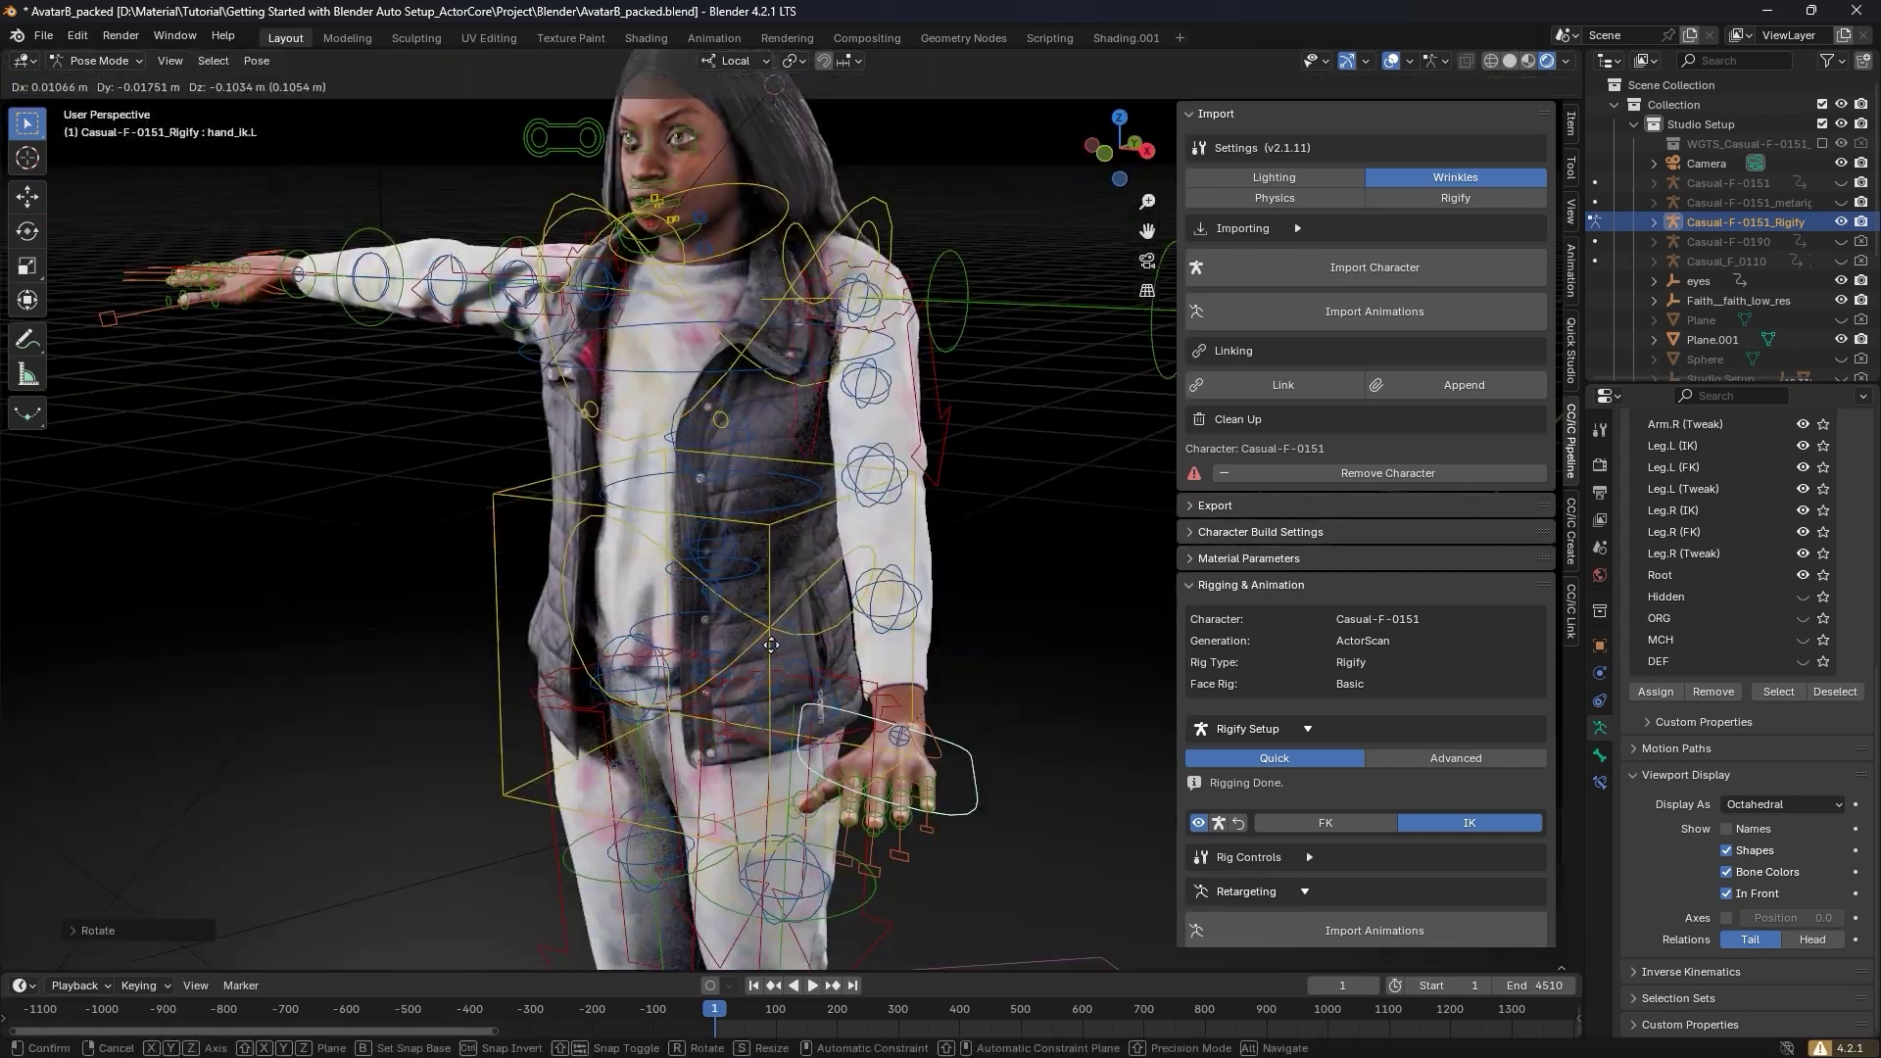
{"action": "left_click", "coordinate": [771, 644]}
- Refine the pose by rotating the left hand control and another rig control chosen in close-up
{"action": "middle_click_drag", "start_coordinate": [771, 645], "coordinate": [882, 323]}
{"action": "key", "text": "r"}
{"action": "left_click", "coordinate": [894, 428]}
{"action": "scroll", "coordinate": [895, 428], "scroll_direction": "up", "scroll_amount": 2}
{"action": "left_click", "coordinate": [642, 500]}
{"action": "middle_click_drag", "start_coordinate": [412, 471], "coordinate": [672, 449]}
{"action": "left_click", "coordinate": [667, 451]}
{"action": "key", "text": "r"}
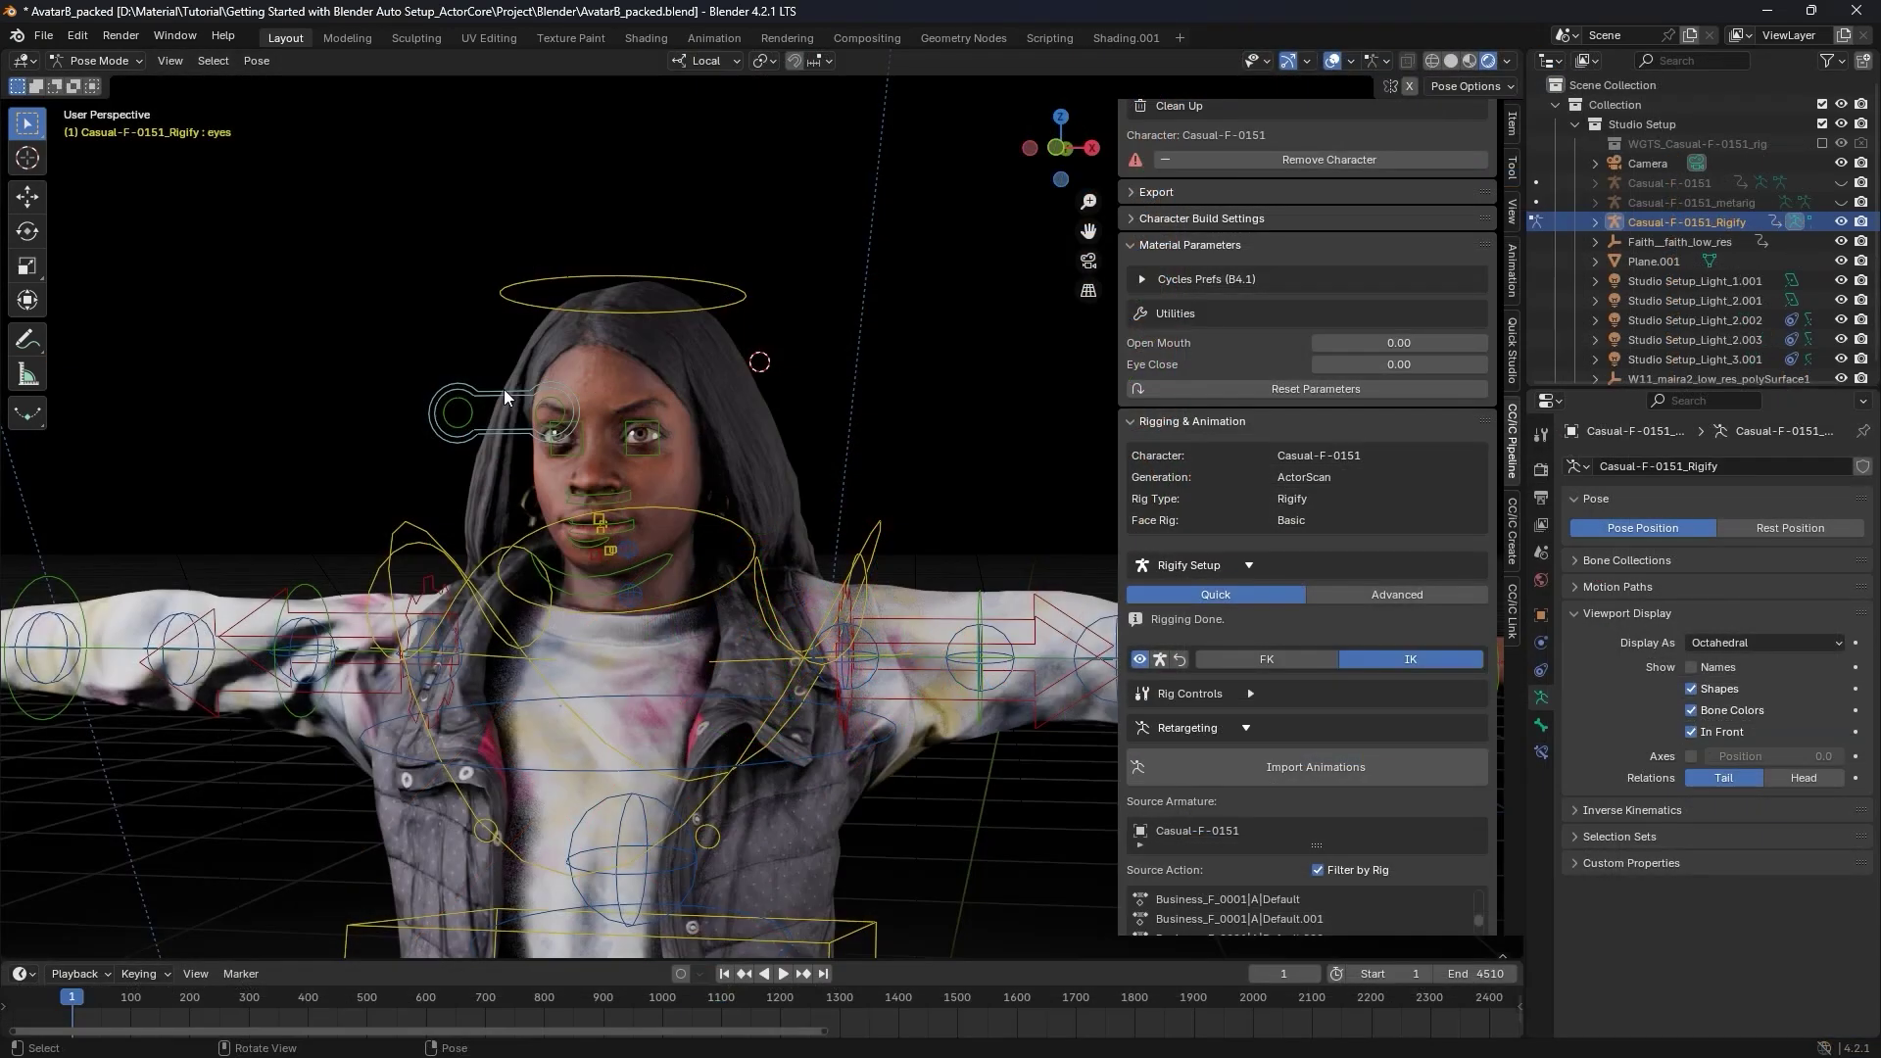
- Try moving the eyes control and rotating the jaw control around its local X axis
{"action": "key", "text": "g"}
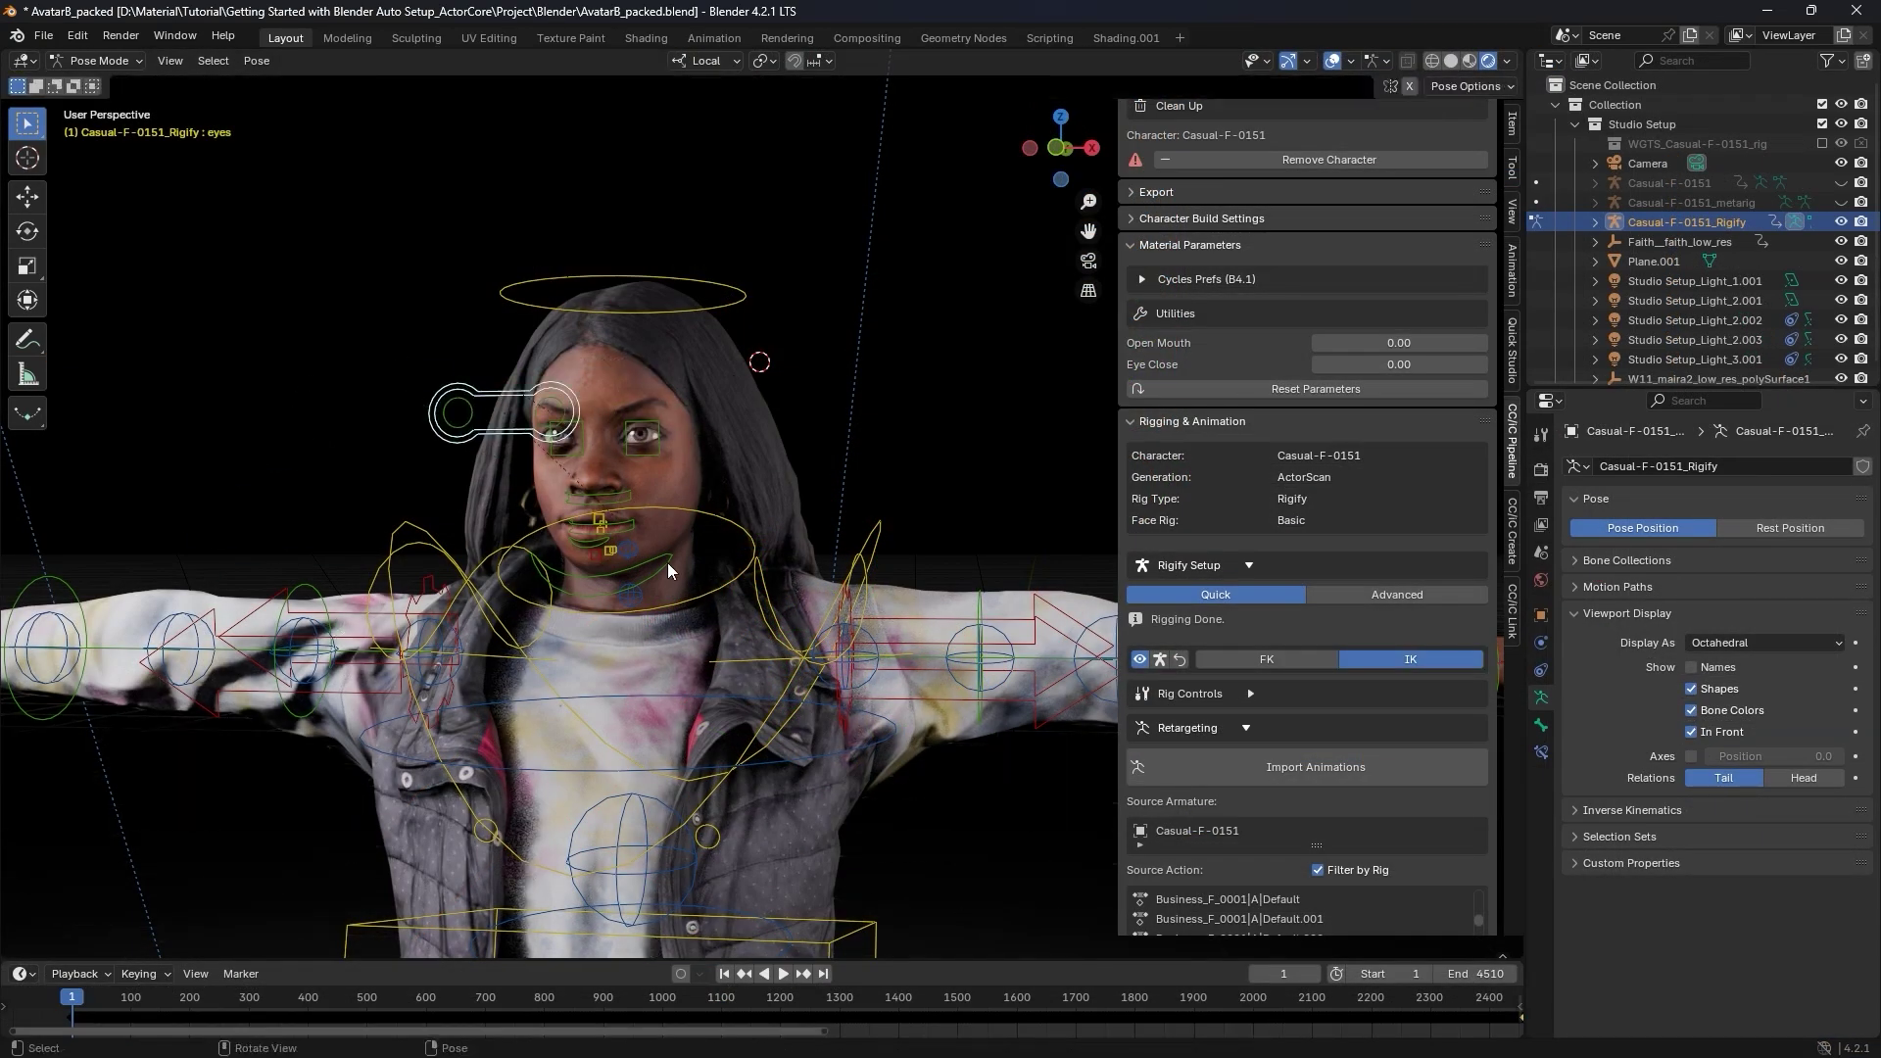
{"action": "left_click", "coordinate": [669, 572]}
{"action": "key", "text": "r"}
{"action": "key", "text": "x"}
{"action": "key", "text": "x"}
{"action": "right_click", "coordinate": [668, 565]}
- Try tilting the character's head by rotating the head control
{"action": "left_click", "coordinate": [737, 305]}
{"action": "key", "text": "r"}
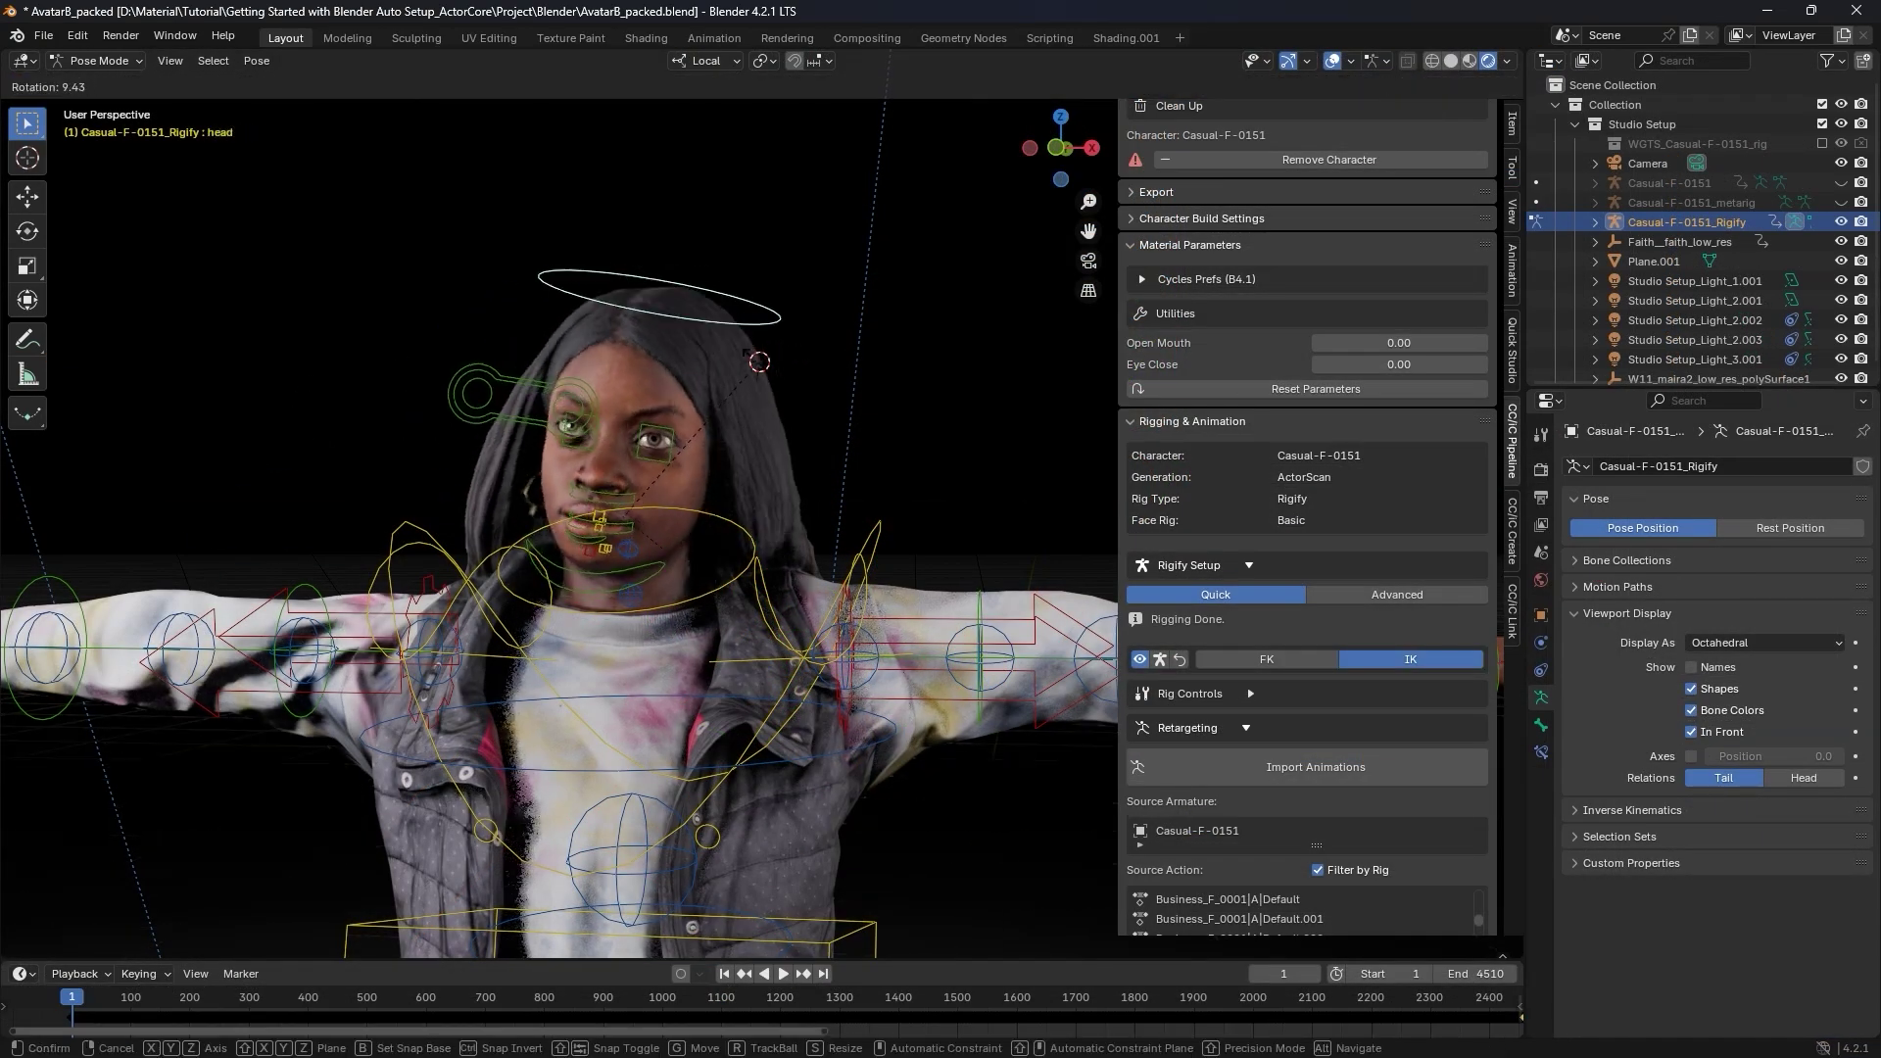
{"action": "right_click", "coordinate": [783, 361]}
- Switch to Object Mode, select the character's body mesh and hide the viewport overlays
{"action": "left_click", "coordinate": [98, 61]}
{"action": "left_click", "coordinate": [99, 82]}
{"action": "left_click", "coordinate": [690, 526]}
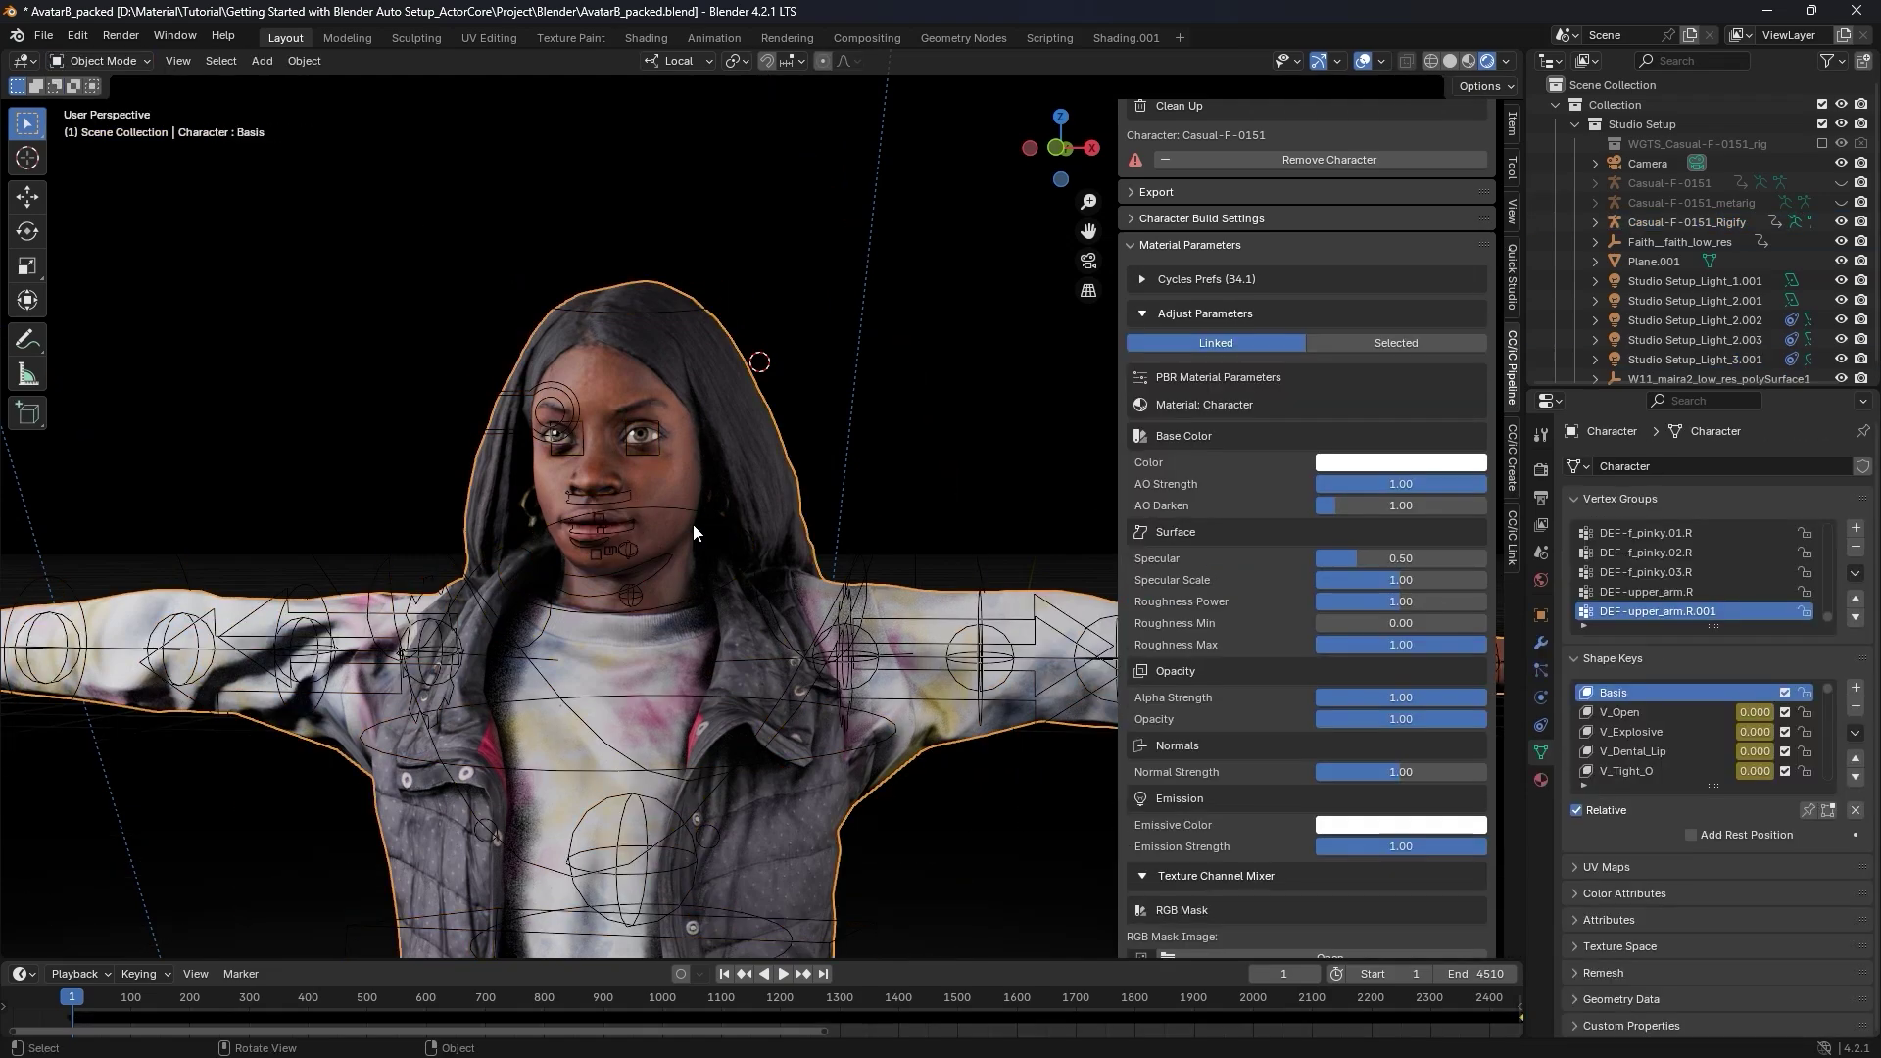
{"action": "left_click", "coordinate": [1363, 61]}
- Expand the body mesh's shape key list and set Mouth_Smile_L and Mouth_Smile_R to 0.8
{"action": "left_click_drag", "start_coordinate": [1695, 388], "coordinate": [1695, 76]}
{"action": "left_click", "coordinate": [1711, 460]}
{"action": "left_click_drag", "start_coordinate": [1714, 473], "coordinate": [1714, 1035]}
{"action": "scroll", "coordinate": [1617, 722], "scroll_direction": "down", "scroll_amount": 20}
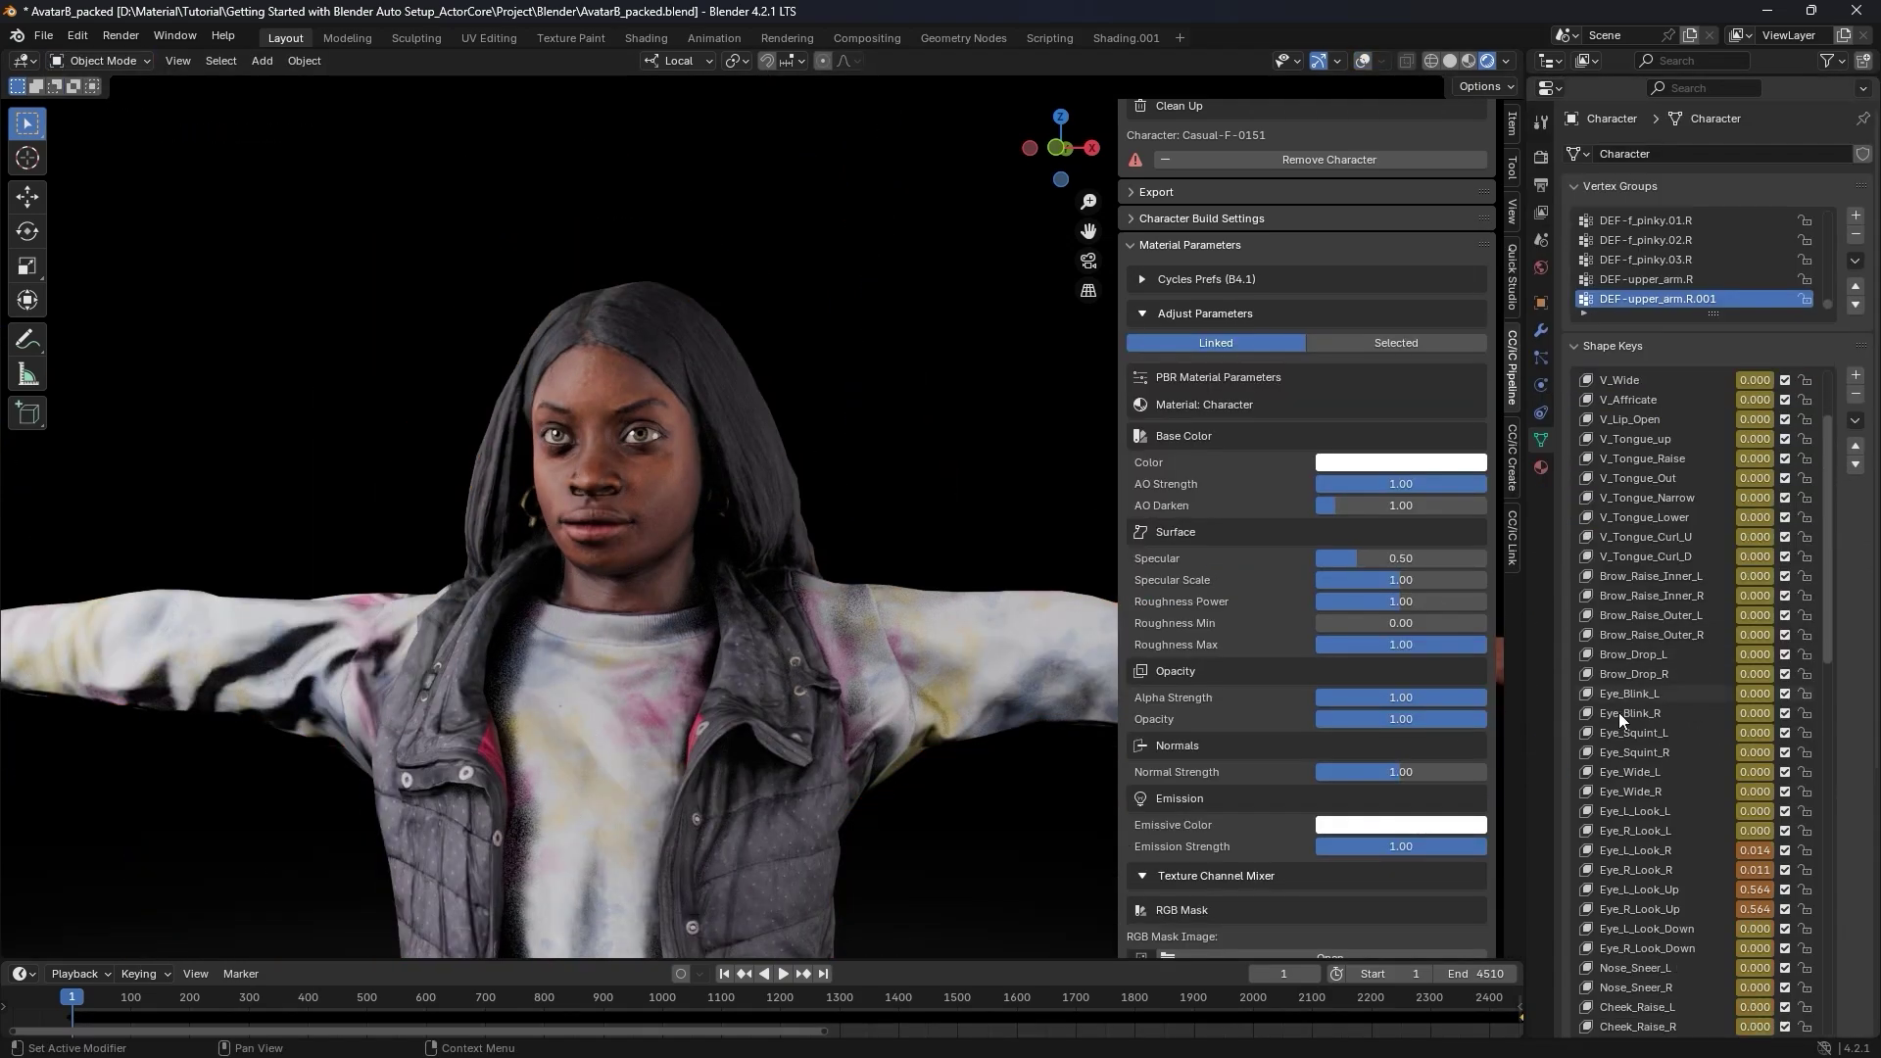
{"action": "left_click_drag", "start_coordinate": [1754, 692], "coordinate": [1754, 713]}
{"action": "key", "text": "Return"}
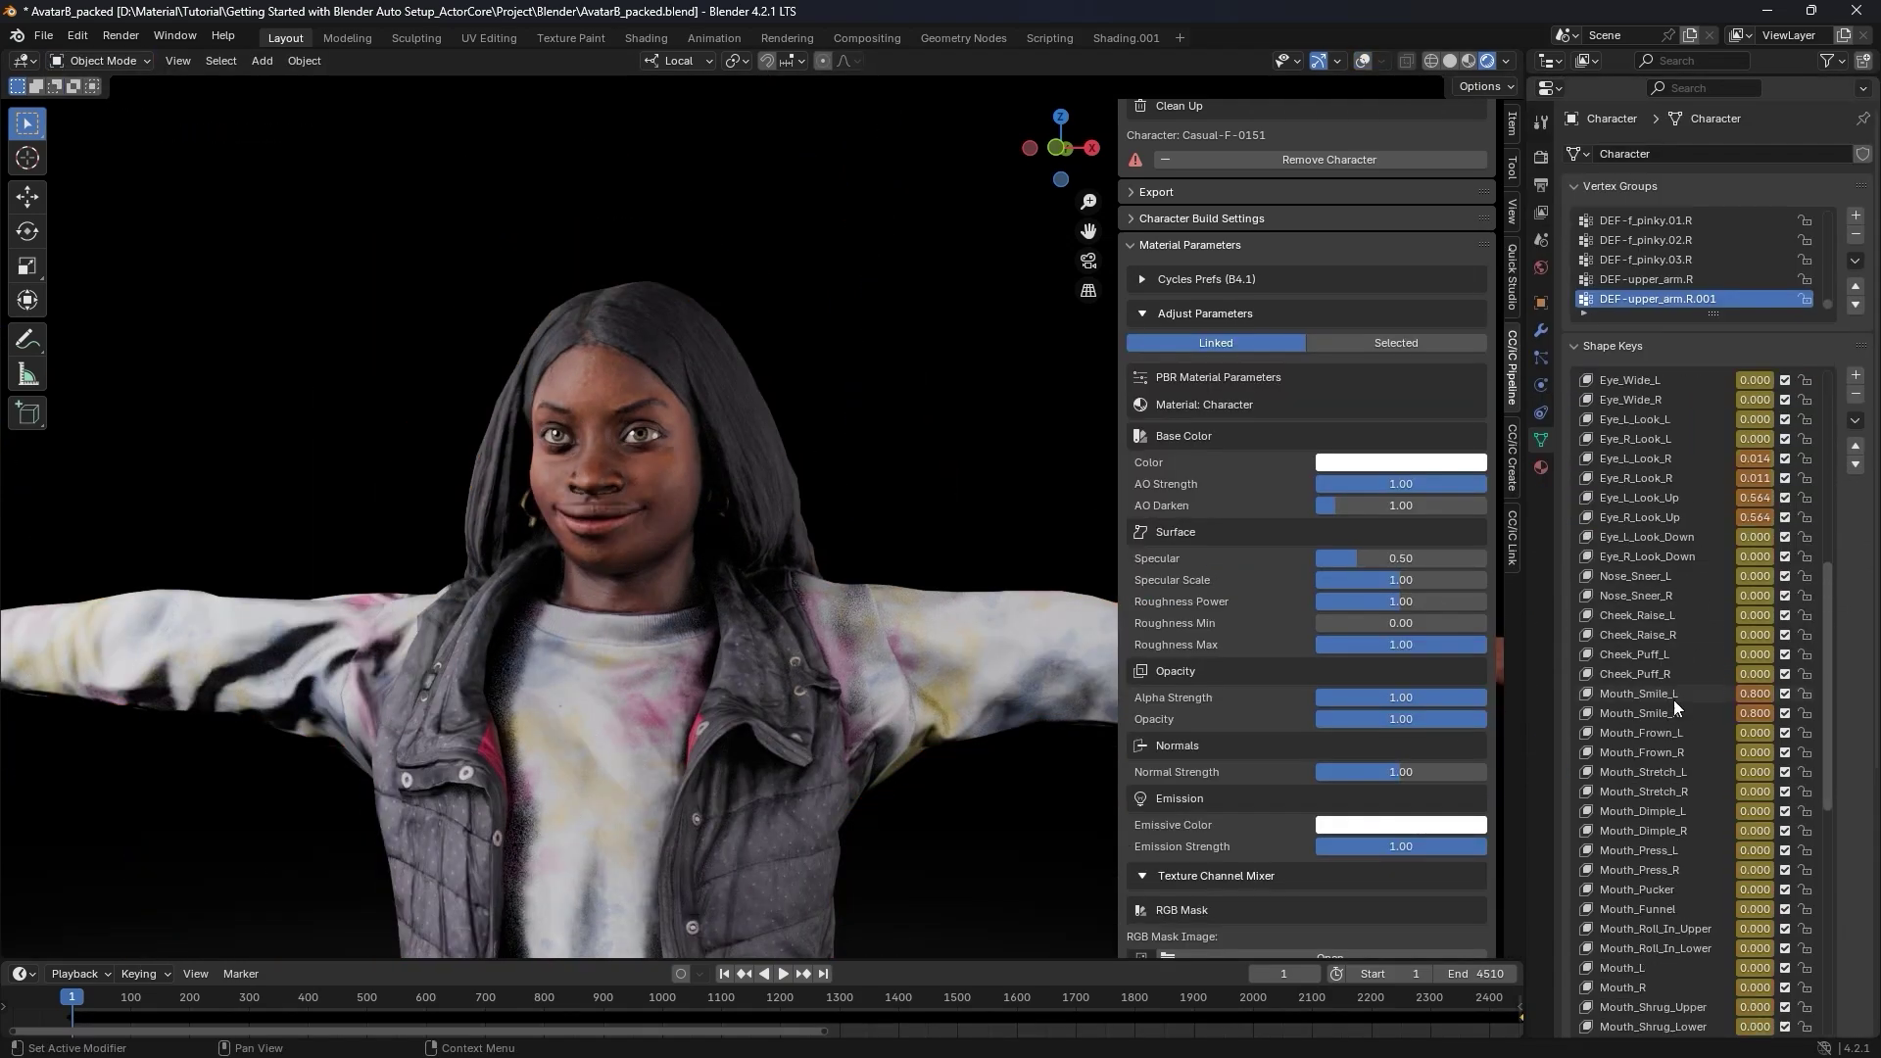
- Show the viewport overlays again and put the Rigify rig into Pose Mode
{"action": "left_click", "coordinate": [1363, 61]}
{"action": "left_click", "coordinate": [740, 299]}
{"action": "left_click", "coordinate": [98, 61]}
{"action": "left_click", "coordinate": [87, 126]}
- Open the mouth by rotating the jaw control around its local X axis, and move the eyes control to redirect the gaze
{"action": "left_click", "coordinate": [662, 565]}
{"action": "key", "text": "r"}
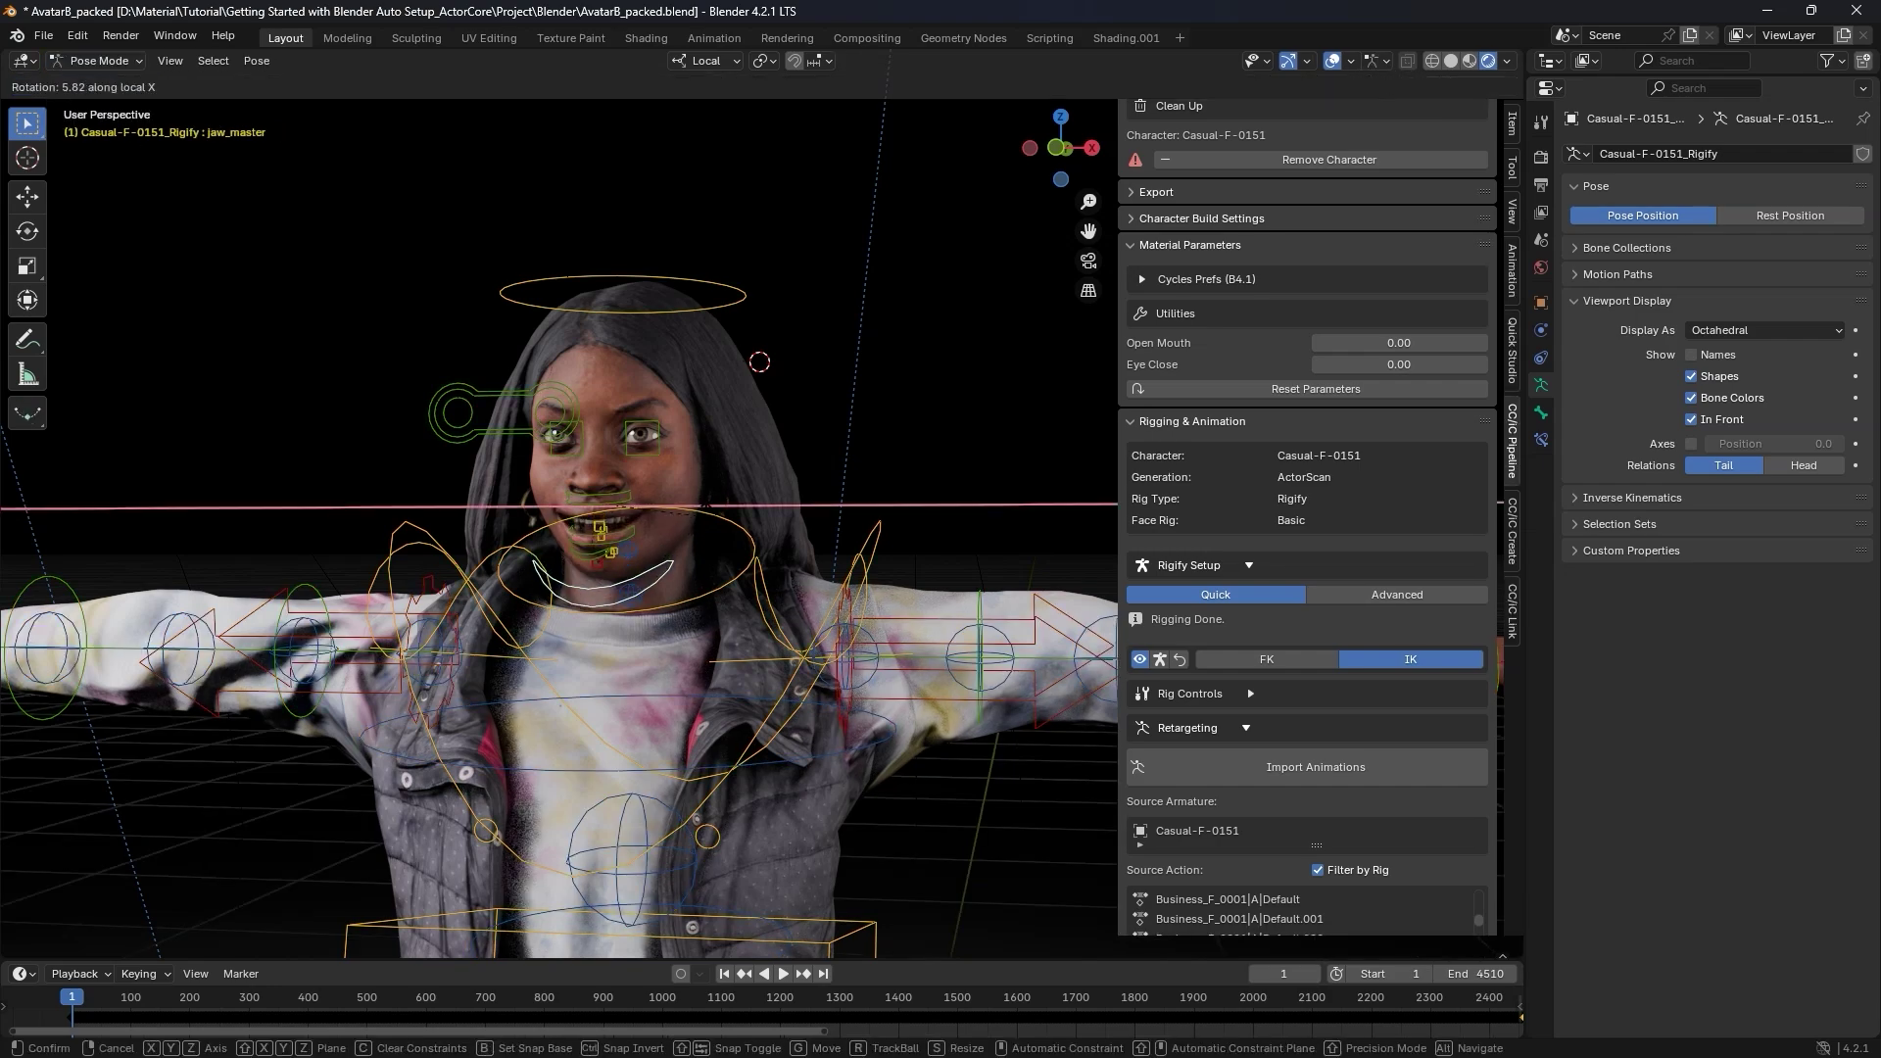
{"action": "left_click", "coordinate": [686, 549]}
{"action": "middle_click_drag", "start_coordinate": [686, 548], "coordinate": [671, 547]}
{"action": "left_click", "coordinate": [515, 393]}
{"action": "key", "text": "g"}
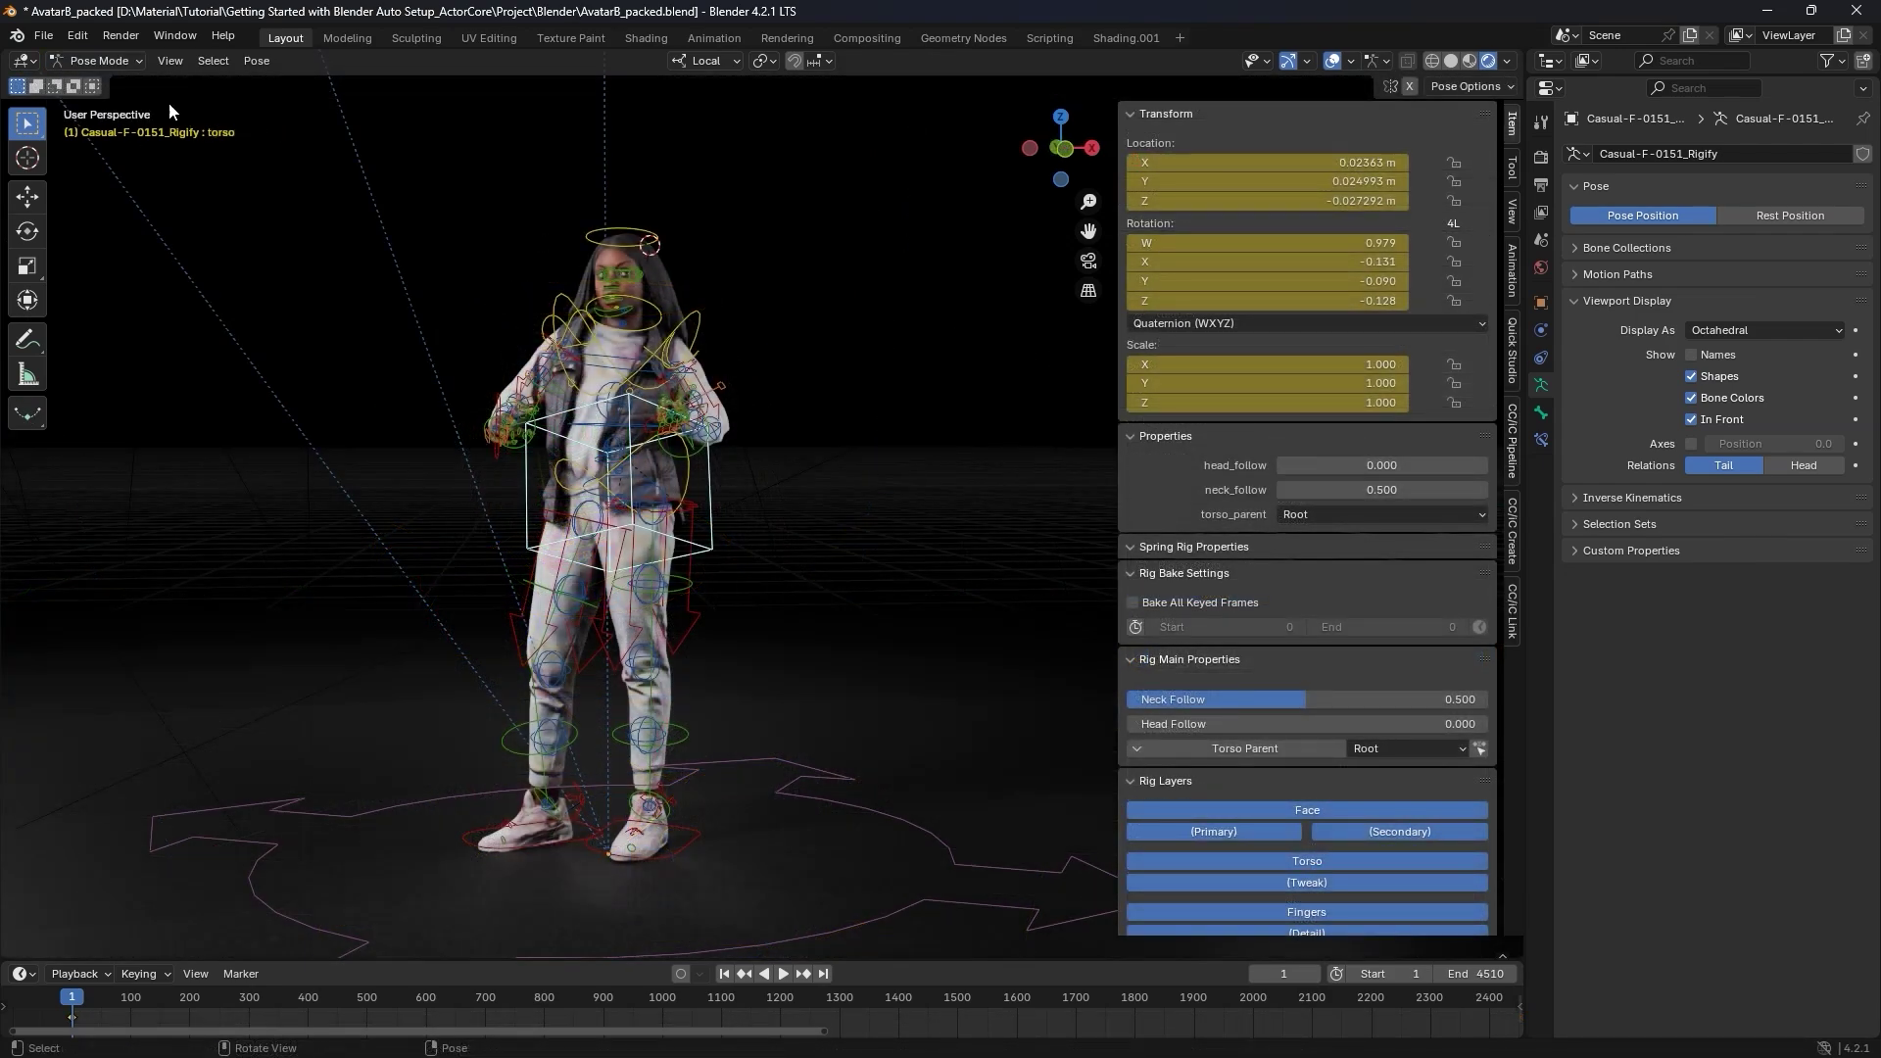
- Return to Object Mode, hide the overlays and select the body mesh to view the posed character
{"action": "left_click", "coordinate": [133, 85]}
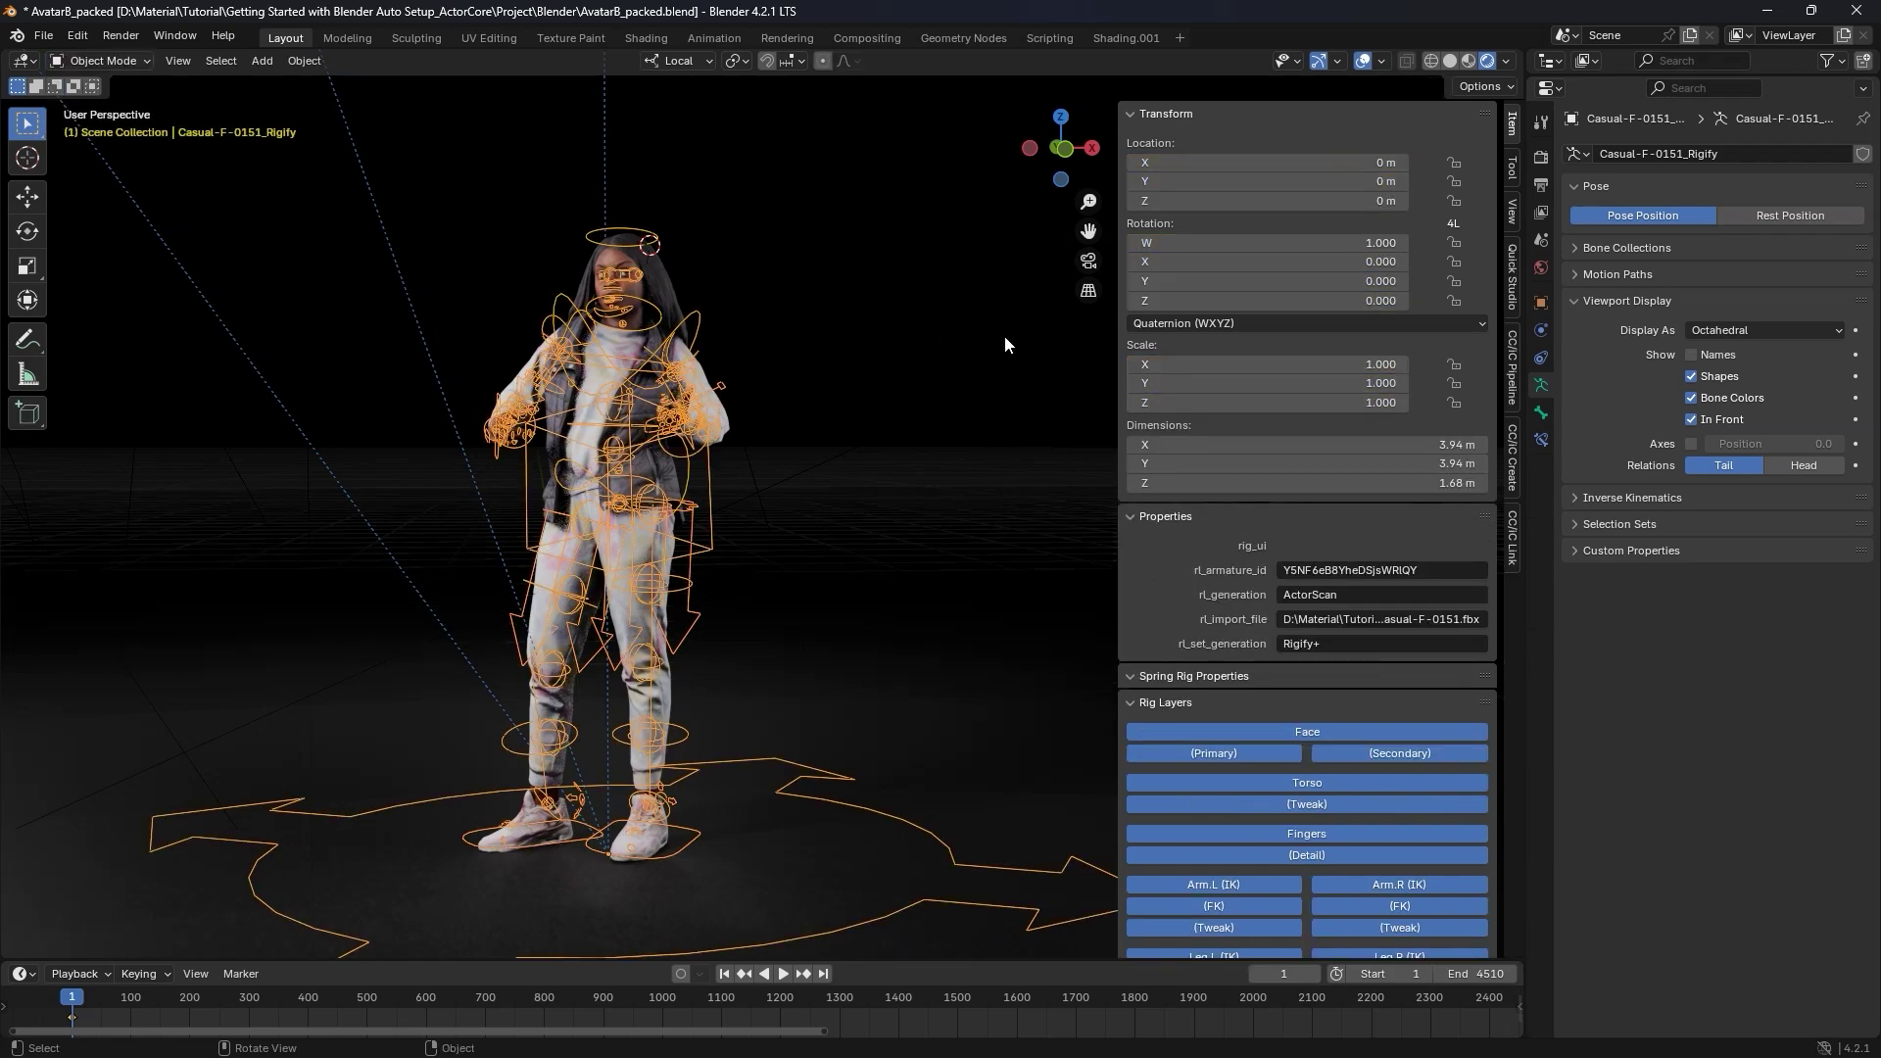
{"action": "left_click", "coordinate": [1364, 61]}
{"action": "left_click", "coordinate": [608, 445]}
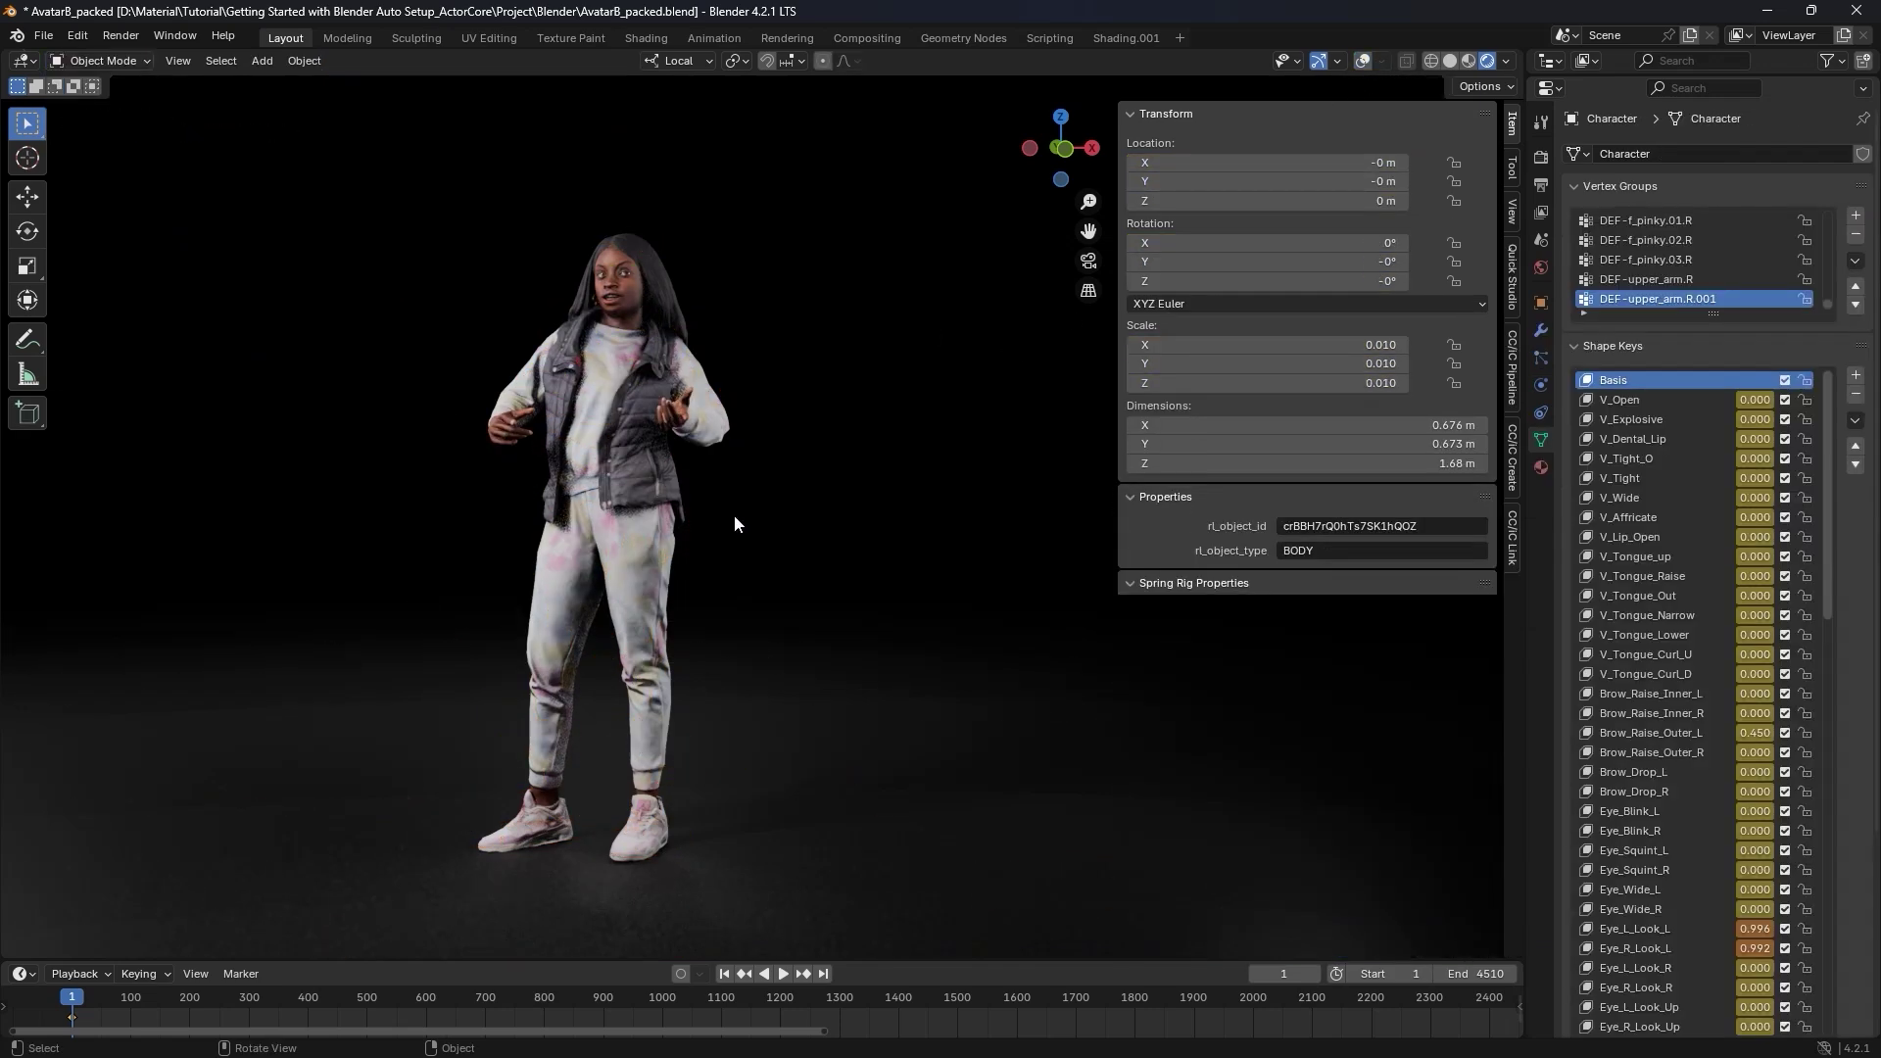
{"action": "middle_click_drag", "start_coordinate": [714, 546], "coordinate": [774, 545]}
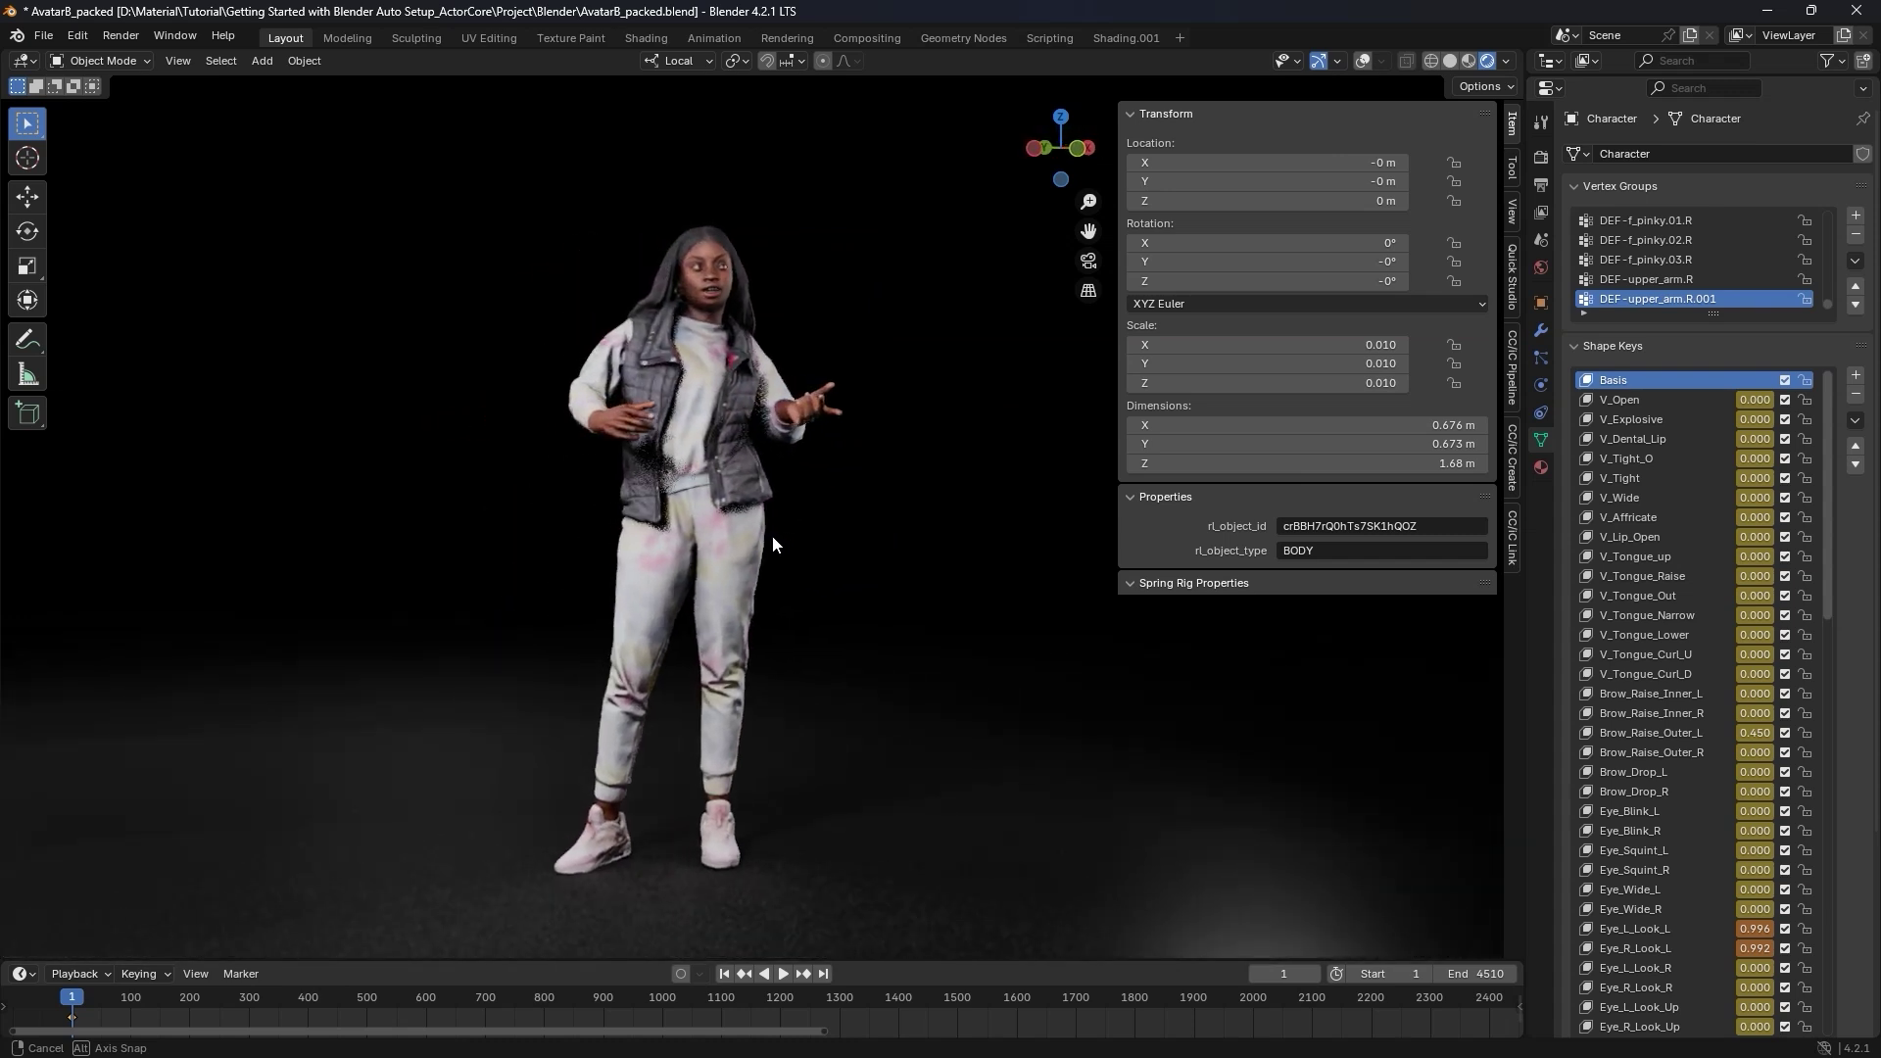